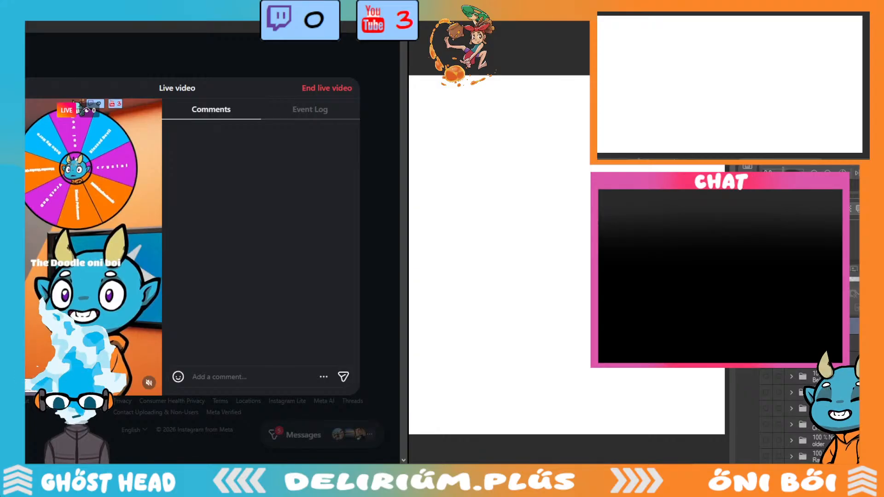
Switch to the drawing program and create a new tiny square canvas.
{"action": "key", "text": "alt+Tab"}
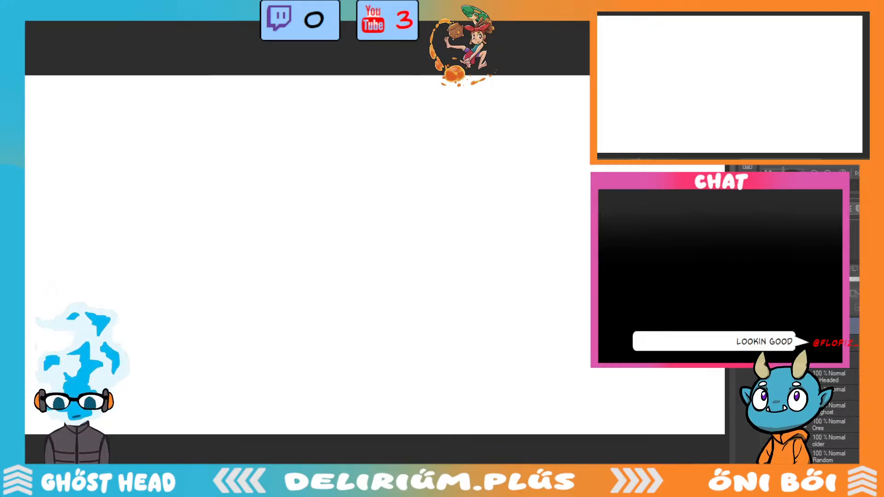
{"action": "key", "text": "Return"}
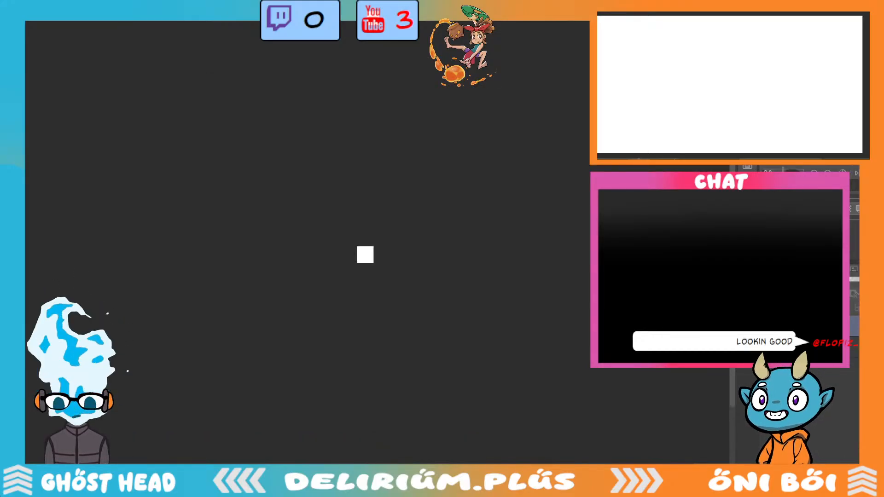
{"action": "scroll", "coordinate": [393, 305], "scroll_direction": "up", "scroll_amount": 5}
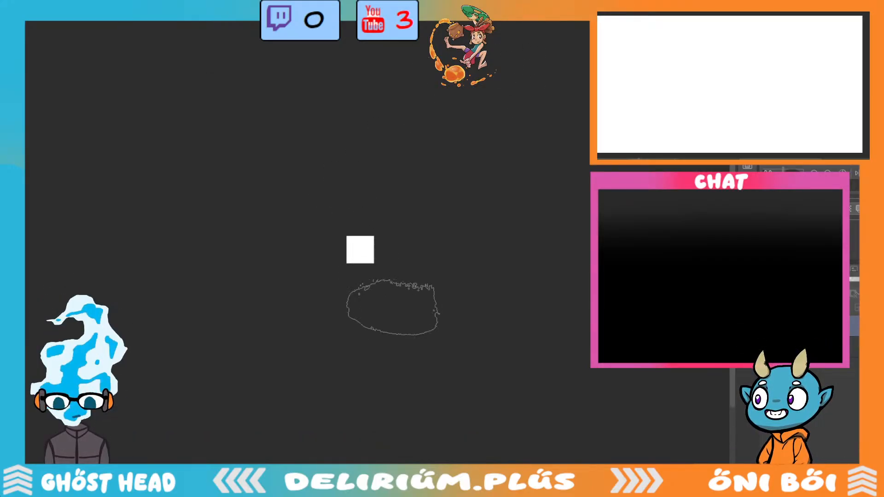
{"action": "scroll", "coordinate": [373, 263], "scroll_direction": "up", "scroll_amount": 4}
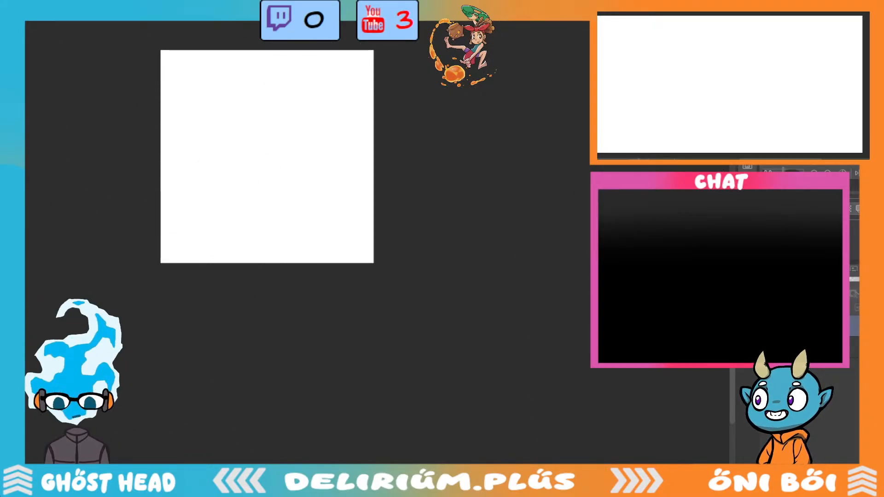
{"action": "scroll", "coordinate": [234, 216], "scroll_direction": "up", "scroll_amount": 1}
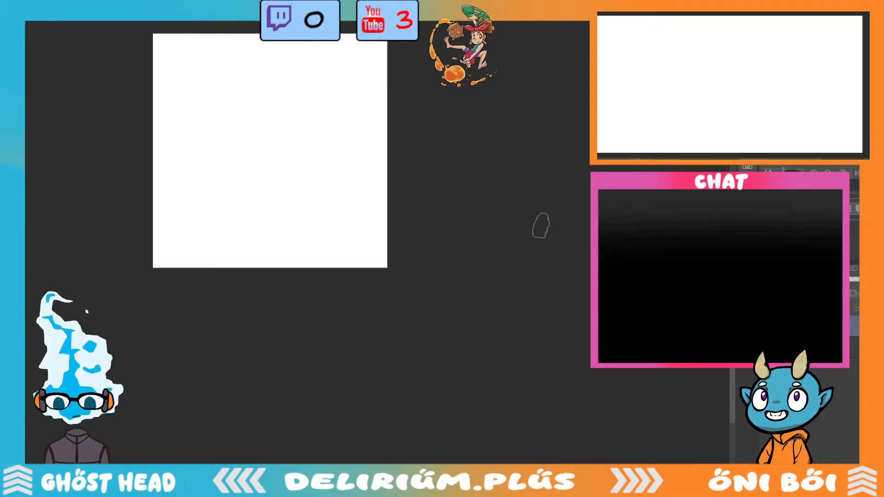
{"action": "scroll", "coordinate": [270, 150], "scroll_direction": "up", "scroll_amount": 3}
{"action": "scroll", "coordinate": [418, 224], "scroll_direction": "up", "scroll_amount": 2}
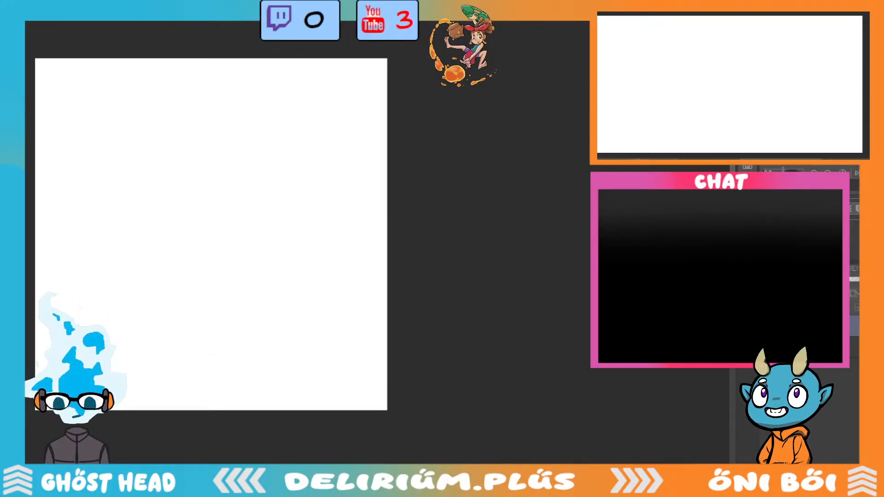
{"action": "scroll", "coordinate": [211, 234], "scroll_direction": "left", "scroll_amount": 5}
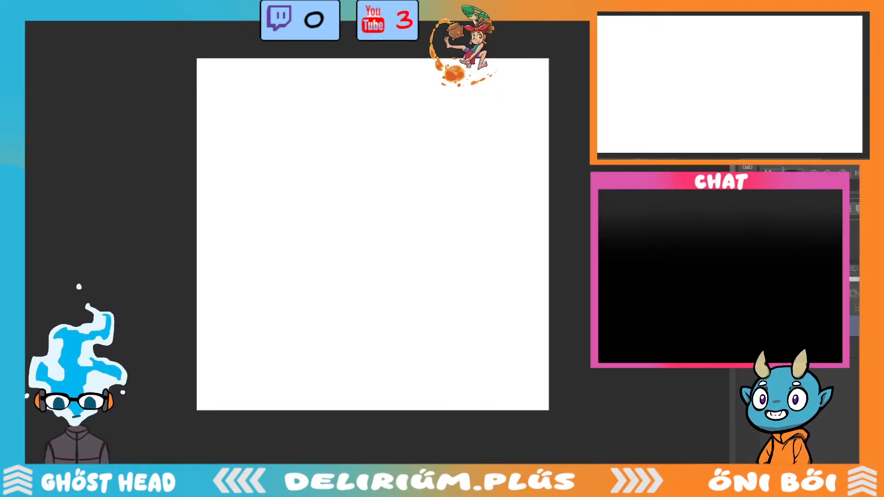
{"action": "scroll", "coordinate": [373, 234], "scroll_direction": "up", "scroll_amount": 2}
{"action": "scroll", "coordinate": [523, 237], "scroll_direction": "up", "scroll_amount": 2}
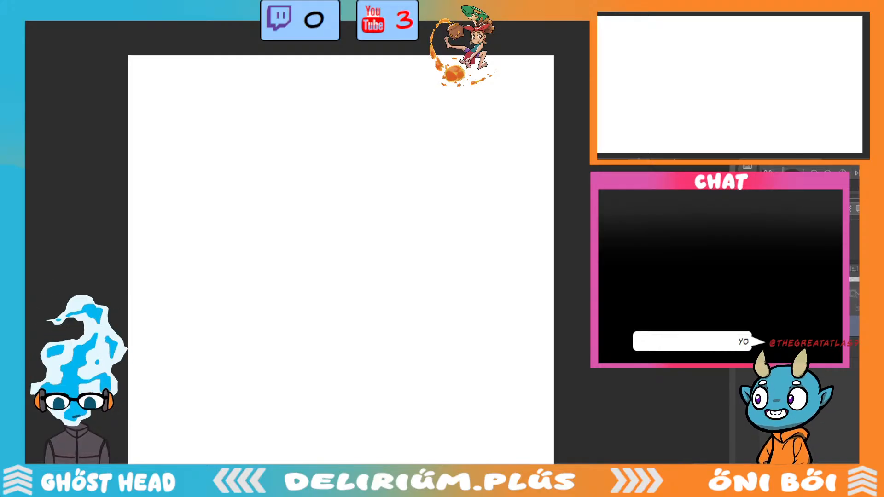
Display the crouching flame-headed figure with its purple-streaked background in the other document, and return to the blank square canvas.
{"action": "scroll", "coordinate": [366, 254], "scroll_direction": "down", "scroll_amount": 10}
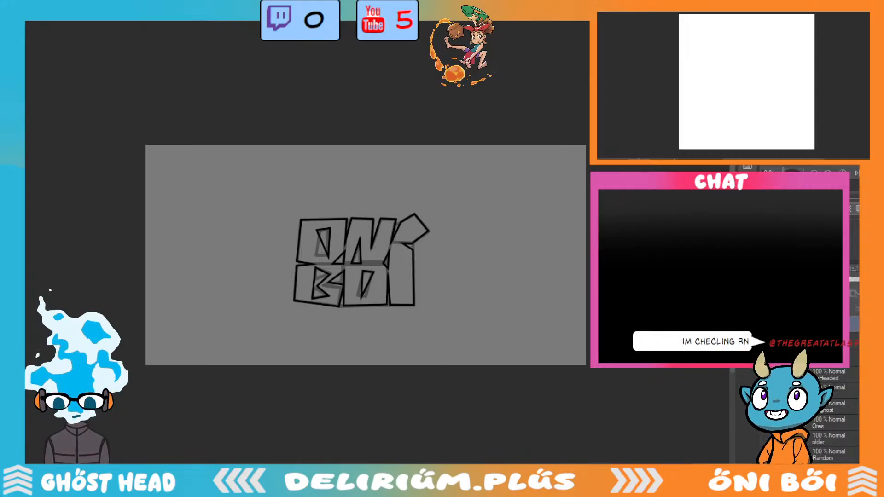
{"action": "left_click", "coordinate": [837, 460]}
{"action": "left_click_drag", "start_coordinate": [837, 461], "coordinate": [836, 457]}
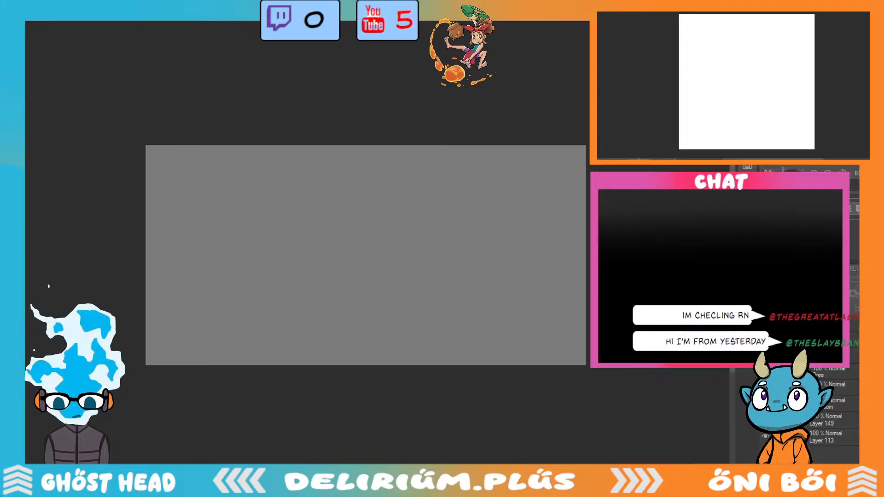
{"action": "left_click", "coordinate": [765, 368]}
{"action": "scroll", "coordinate": [834, 414], "scroll_direction": "down", "scroll_amount": 2}
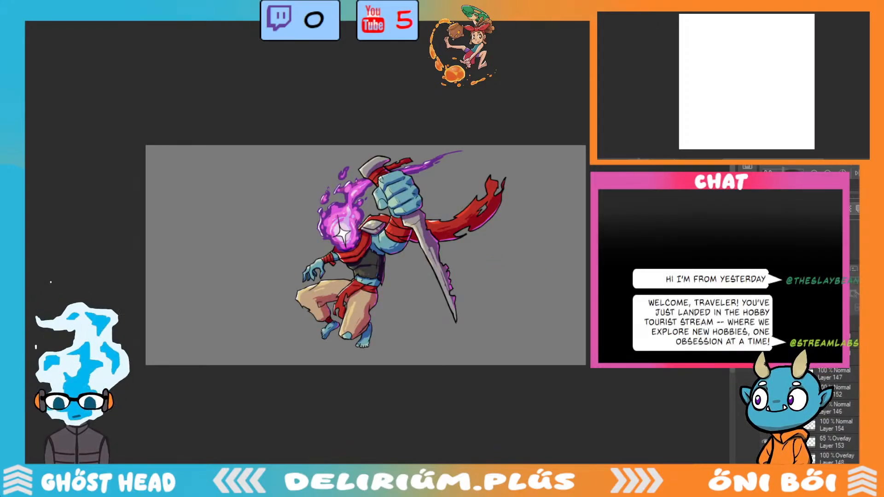
{"action": "scroll", "coordinate": [833, 414], "scroll_direction": "down", "scroll_amount": 3}
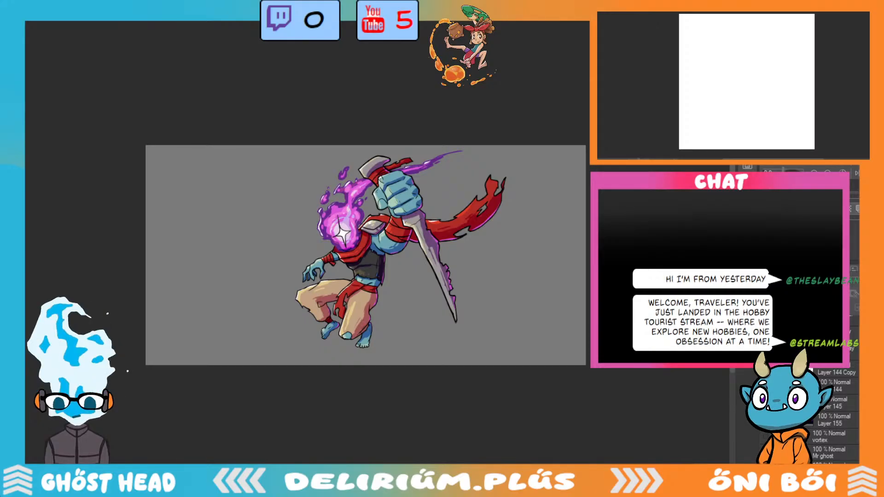
{"action": "left_click", "coordinate": [765, 386]}
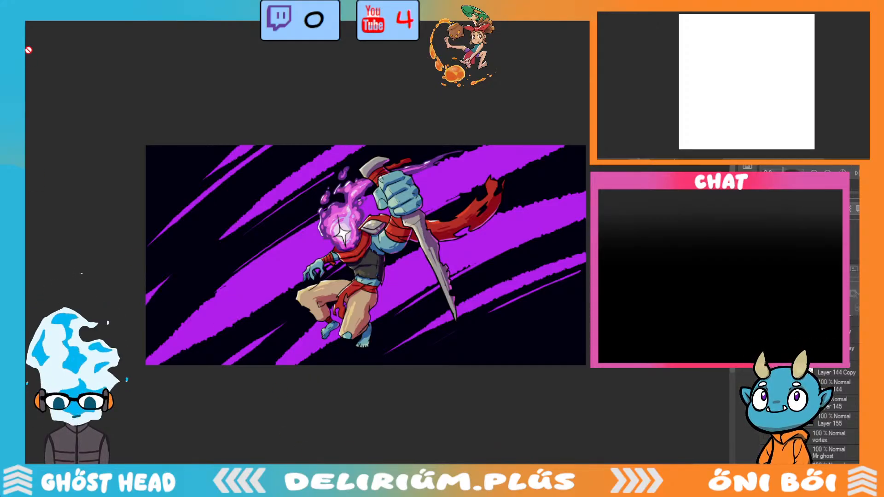
{"action": "left_click", "coordinate": [30, 19]}
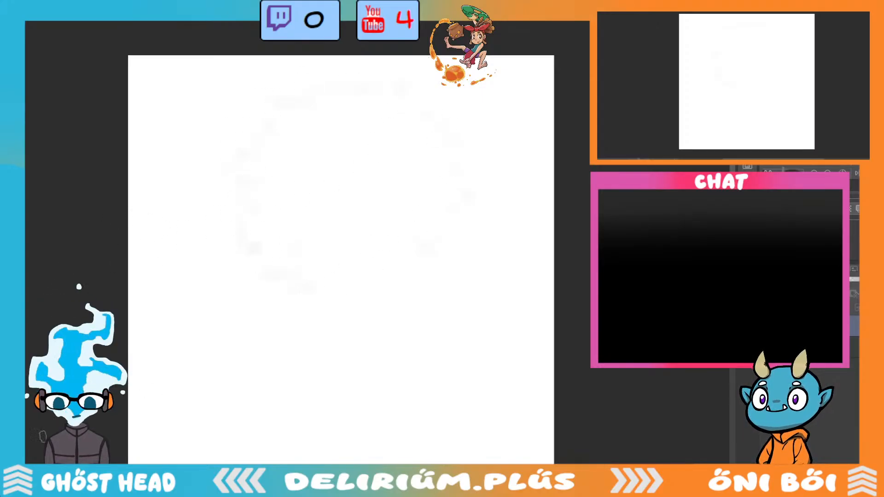
{"action": "mouse_move", "coordinate": [345, 158]}
{"action": "left_mouse_down"}
{"action": "mouse_move", "coordinate": [350, 187]}
{"action": "mouse_move", "coordinate": [409, 251]}
{"action": "mouse_move", "coordinate": [340, 353]}
{"action": "mouse_move", "coordinate": [424, 155]}
{"action": "mouse_move", "coordinate": [303, 215]}
{"action": "mouse_move", "coordinate": [317, 343]}
{"action": "mouse_move", "coordinate": [489, 341]}
{"action": "left_mouse_up"}
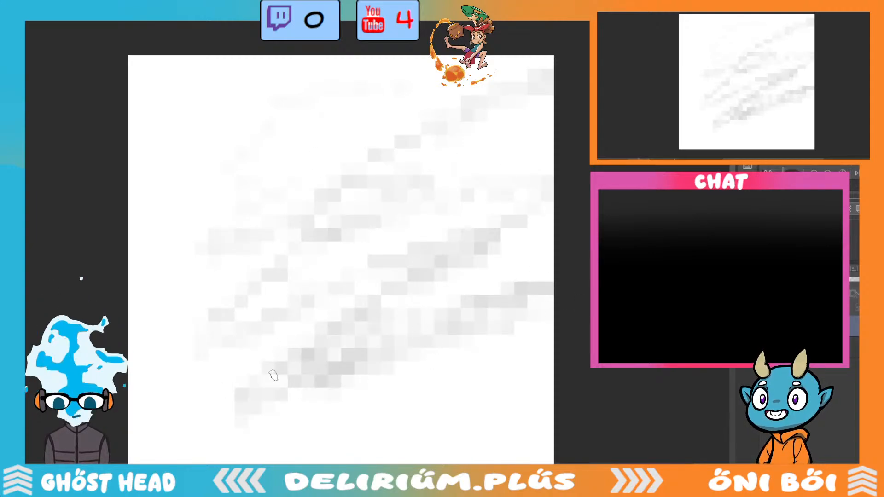
{"action": "mouse_move", "coordinate": [274, 369]}
{"action": "left_mouse_down"}
{"action": "mouse_move", "coordinate": [548, 260]}
{"action": "mouse_move", "coordinate": [414, 304]}
{"action": "left_mouse_up"}
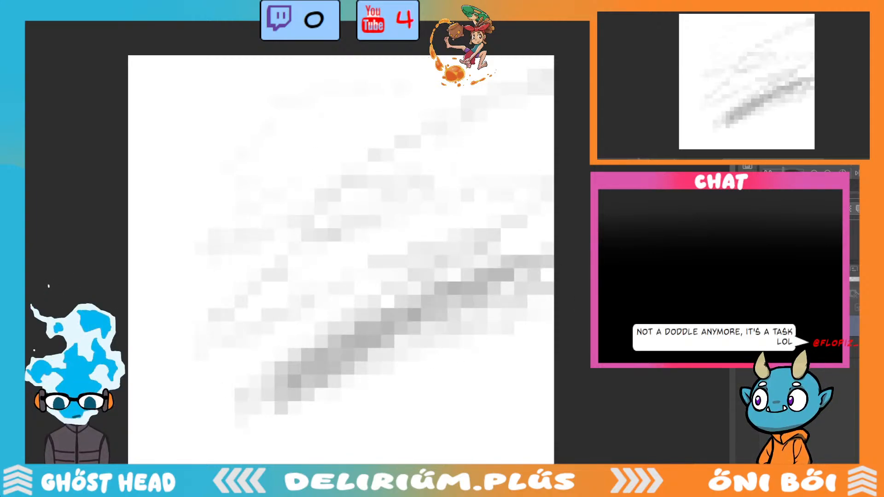
{"action": "key", "text": "ctrl+z"}
{"action": "key", "text": "ctrl+z"}
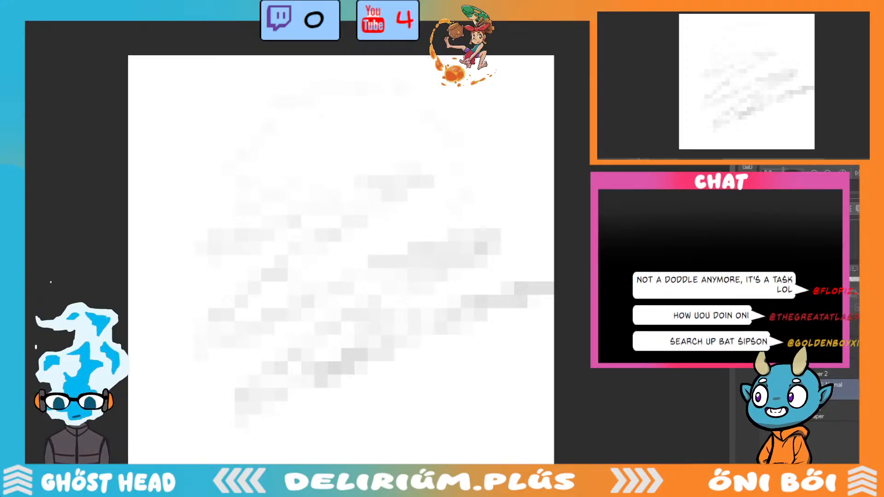
{"action": "key", "text": "ctrl+z"}
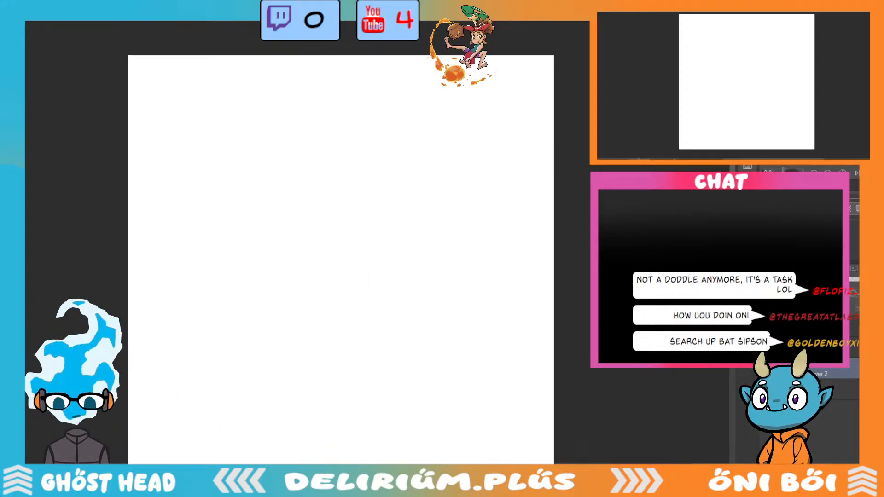
{"action": "mouse_move", "coordinate": [336, 187]}
{"action": "left_mouse_down"}
{"action": "mouse_move", "coordinate": [385, 296]}
{"action": "mouse_move", "coordinate": [500, 341]}
{"action": "left_mouse_up"}
{"action": "key", "text": "ctrl+z"}
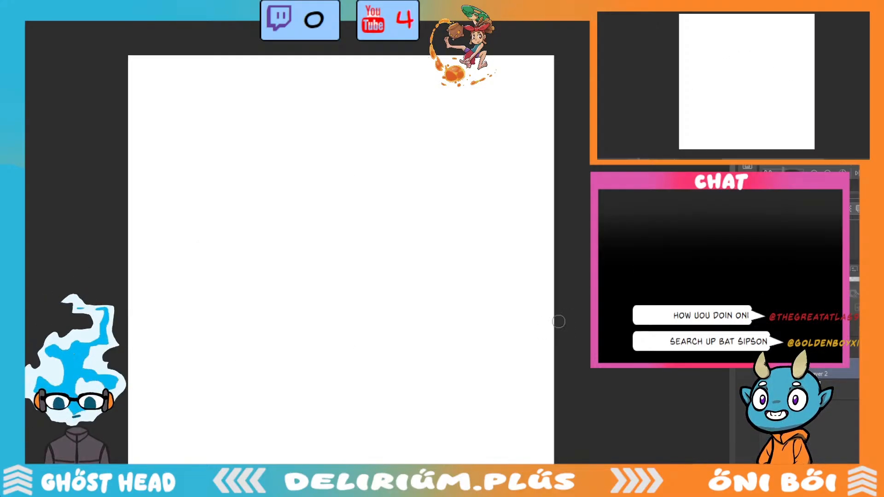
{"action": "mouse_move", "coordinate": [439, 182]}
{"action": "left_mouse_down"}
{"action": "mouse_move", "coordinate": [384, 260]}
{"action": "mouse_move", "coordinate": [235, 148]}
{"action": "mouse_move", "coordinate": [223, 230]}
{"action": "left_mouse_up"}
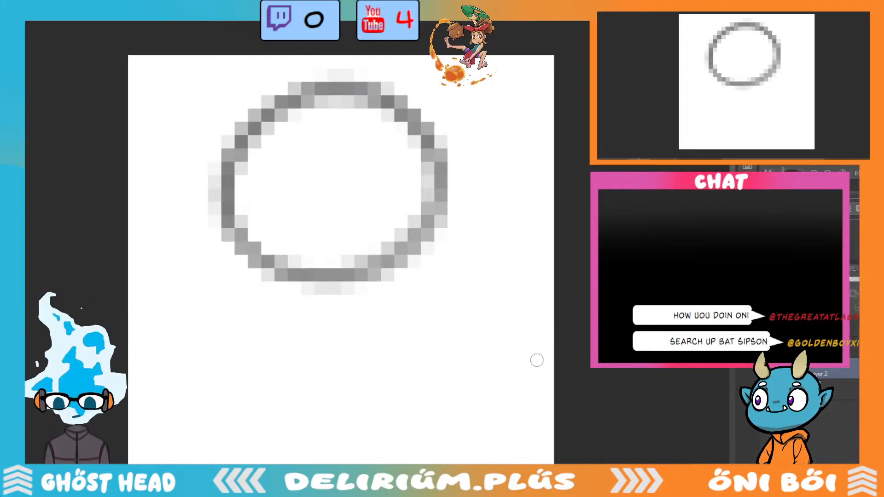
{"action": "key", "text": "ctrl+z"}
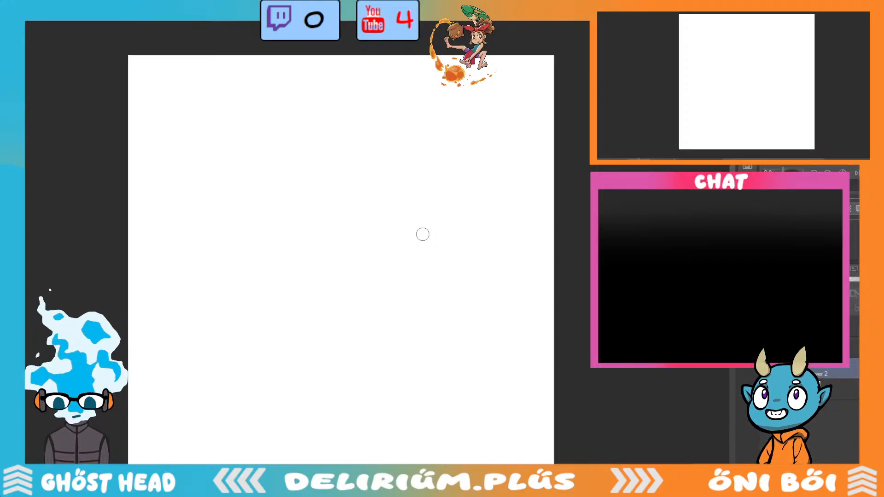
Sketch a large round head in the upper part of the canvas, with a short torso and hip line beneath it.
{"action": "mouse_move", "coordinate": [370, 109]}
{"action": "left_mouse_down"}
{"action": "mouse_move", "coordinate": [341, 288]}
{"action": "mouse_move", "coordinate": [291, 106]}
{"action": "mouse_move", "coordinate": [414, 271]}
{"action": "mouse_move", "coordinate": [222, 165]}
{"action": "mouse_move", "coordinate": [415, 143]}
{"action": "mouse_move", "coordinate": [273, 286]}
{"action": "mouse_move", "coordinate": [296, 112]}
{"action": "mouse_move", "coordinate": [430, 305]}
{"action": "left_mouse_up"}
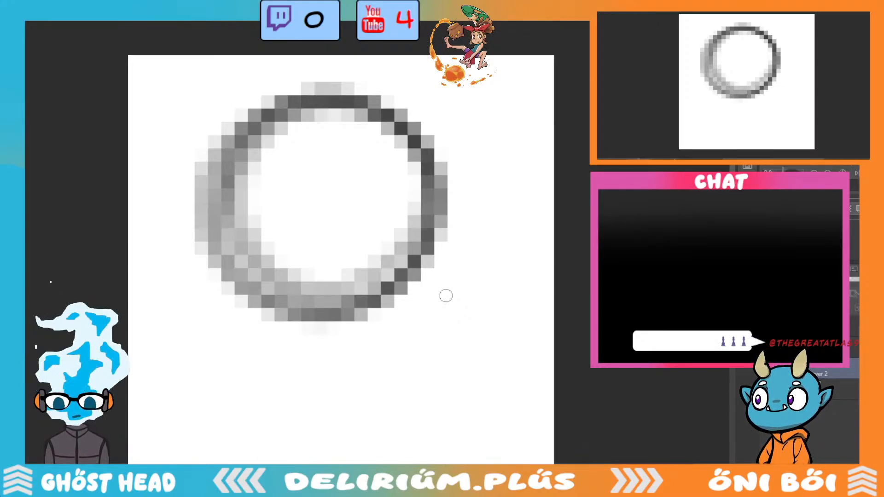
{"action": "left_click_drag", "start_coordinate": [442, 260], "coordinate": [294, 343]}
{"action": "mouse_move", "coordinate": [343, 410]}
{"action": "left_mouse_down"}
{"action": "mouse_move", "coordinate": [316, 395]}
{"action": "mouse_move", "coordinate": [408, 407]}
{"action": "left_mouse_up"}
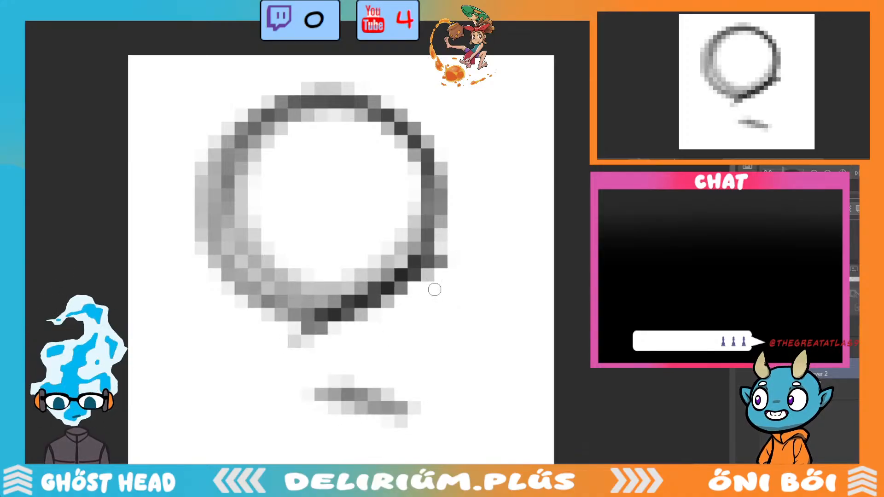
{"action": "left_click_drag", "start_coordinate": [297, 325], "coordinate": [341, 391]}
{"action": "left_click_drag", "start_coordinate": [440, 272], "coordinate": [457, 410]}
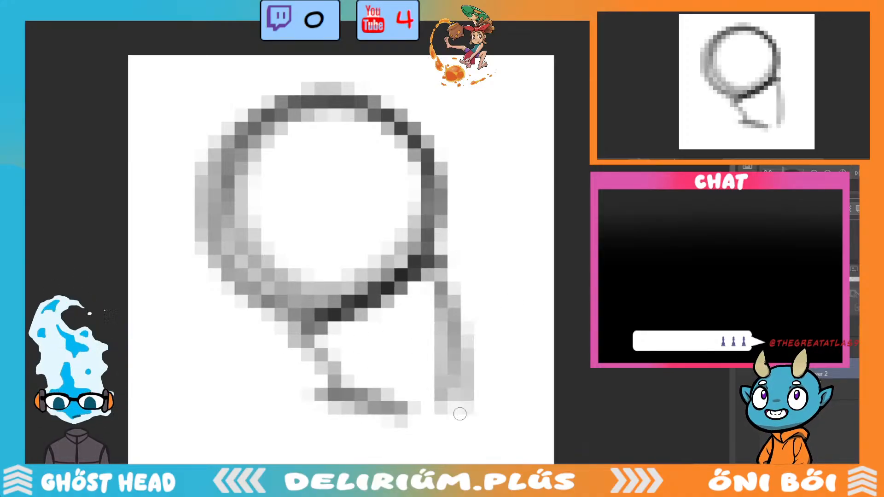
Sketch two oval arms, one bent low over the head's lower left and one raised to the right.
{"action": "mouse_move", "coordinate": [265, 264]}
{"action": "left_mouse_down"}
{"action": "mouse_move", "coordinate": [282, 243]}
{"action": "mouse_move", "coordinate": [295, 297]}
{"action": "mouse_move", "coordinate": [285, 313]}
{"action": "left_mouse_up"}
{"action": "mouse_move", "coordinate": [455, 216]}
{"action": "left_mouse_down"}
{"action": "mouse_move", "coordinate": [467, 177]}
{"action": "mouse_move", "coordinate": [414, 294]}
{"action": "mouse_move", "coordinate": [529, 138]}
{"action": "left_mouse_up"}
{"action": "left_click_drag", "start_coordinate": [464, 175], "coordinate": [409, 304]}
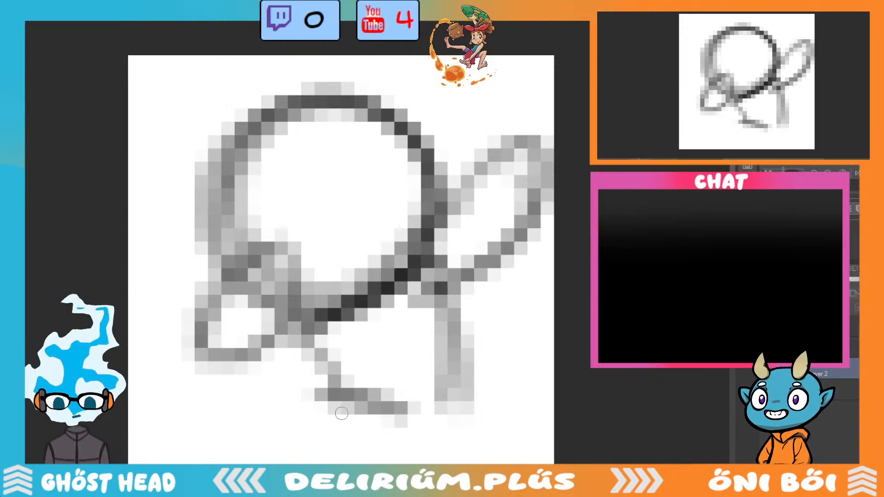
Sketch two spread legs running from the hip line down to the canvas's lower edge.
{"action": "left_click_drag", "start_coordinate": [339, 364], "coordinate": [282, 448]}
{"action": "left_click_drag", "start_coordinate": [318, 383], "coordinate": [264, 460]}
{"action": "left_click_drag", "start_coordinate": [405, 414], "coordinate": [444, 454]}
{"action": "left_click_drag", "start_coordinate": [460, 350], "coordinate": [520, 455]}
{"action": "left_click_drag", "start_coordinate": [419, 430], "coordinate": [456, 460]}
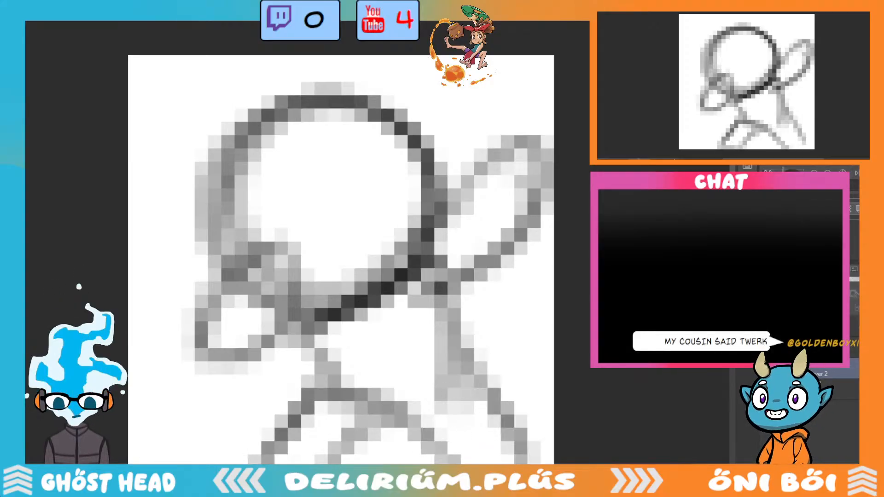
{"action": "left_click_drag", "start_coordinate": [478, 391], "coordinate": [538, 462]}
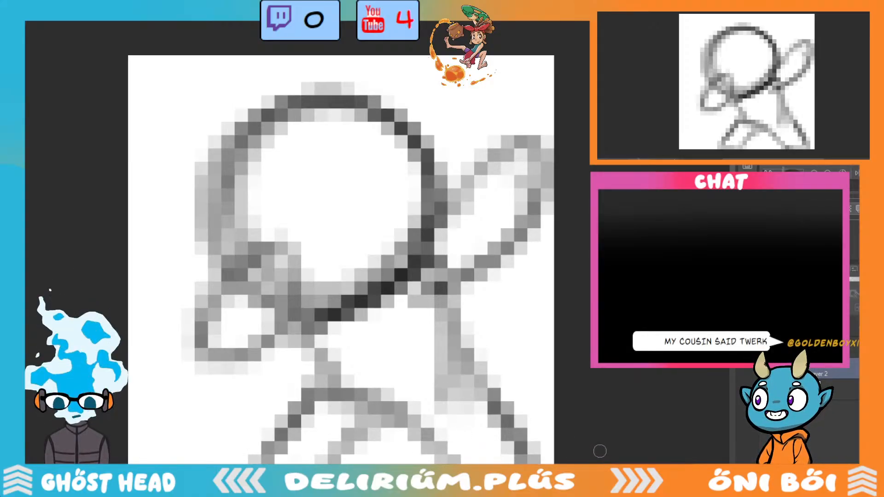
Shift the whole figure sketch slightly left on the canvas.
{"action": "scroll", "coordinate": [547, 407], "scroll_direction": "down", "scroll_amount": 2}
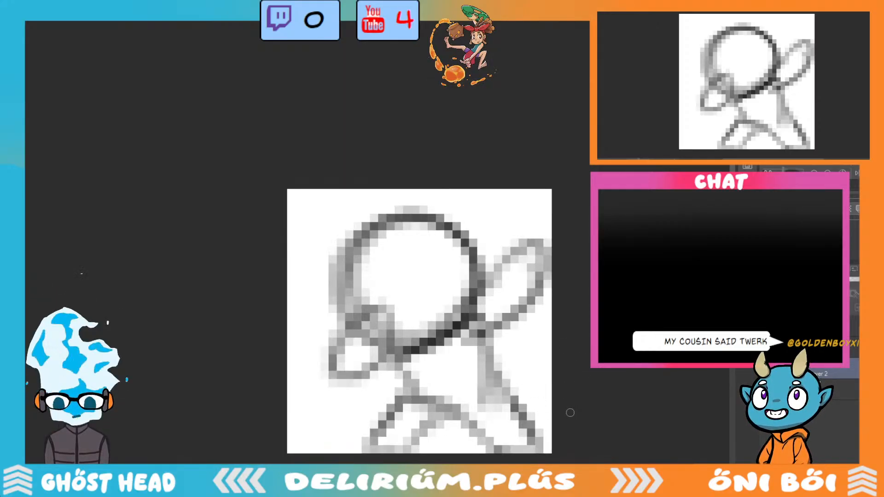
{"action": "mouse_move", "coordinate": [419, 322]}
{"action": "left_mouse_down"}
{"action": "mouse_move", "coordinate": [419, 239]}
{"action": "mouse_move", "coordinate": [352, 239]}
{"action": "left_mouse_up"}
{"action": "left_click_drag", "start_coordinate": [446, 301], "coordinate": [408, 302]}
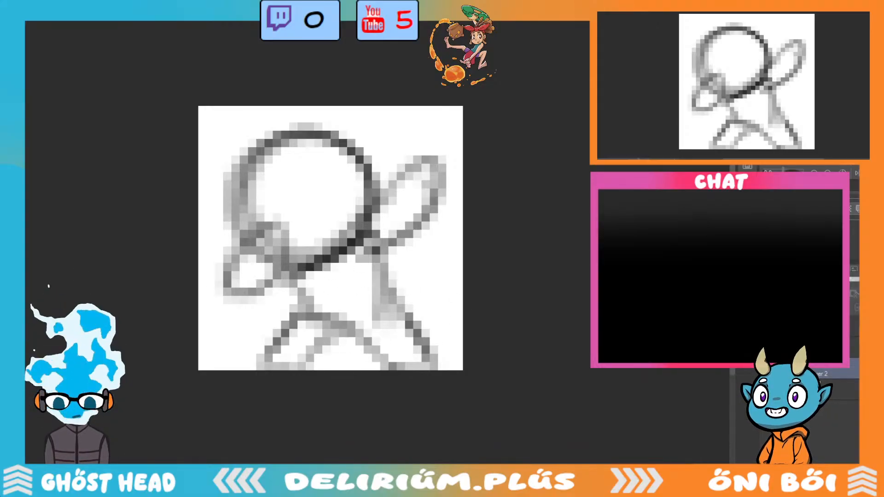
Add horn shapes at the left side, top centre and upper right of the head, undoing an accidental clearing of the layer.
{"action": "scroll", "coordinate": [351, 232], "scroll_direction": "up", "scroll_amount": 3}
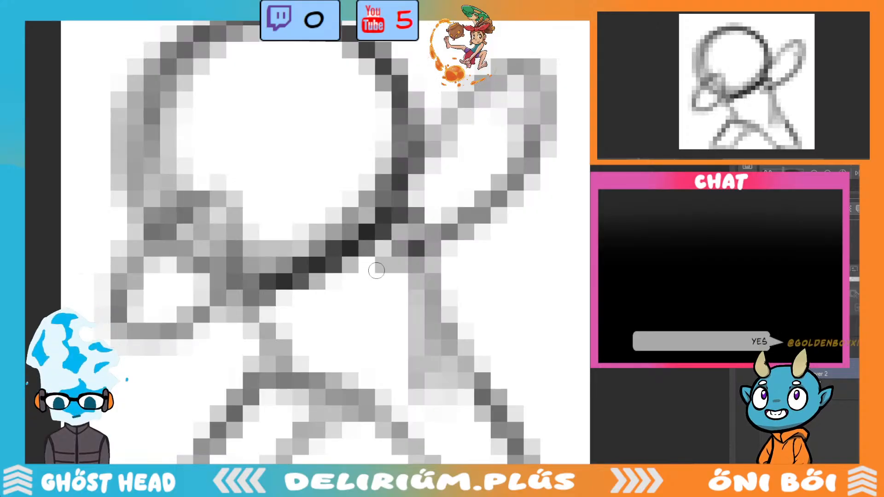
{"action": "scroll", "coordinate": [156, 121], "scroll_direction": "up", "scroll_amount": 2}
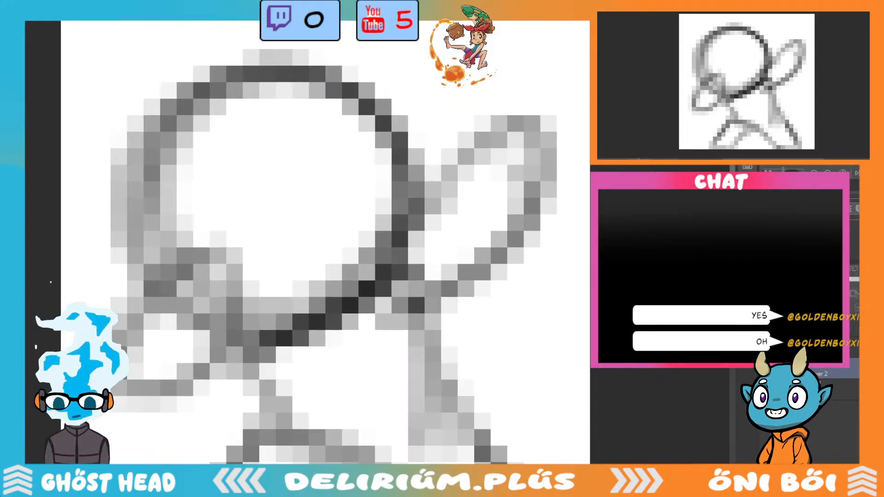
{"action": "mouse_move", "coordinate": [156, 121]}
{"action": "left_mouse_down"}
{"action": "mouse_move", "coordinate": [106, 147]}
{"action": "mouse_move", "coordinate": [115, 89]}
{"action": "mouse_move", "coordinate": [155, 95]}
{"action": "mouse_move", "coordinate": [143, 188]}
{"action": "mouse_move", "coordinate": [184, 138]}
{"action": "left_mouse_up"}
{"action": "mouse_move", "coordinate": [287, 97]}
{"action": "left_mouse_down"}
{"action": "mouse_move", "coordinate": [246, 79]}
{"action": "mouse_move", "coordinate": [327, 124]}
{"action": "mouse_move", "coordinate": [278, 57]}
{"action": "mouse_move", "coordinate": [331, 131]}
{"action": "mouse_move", "coordinate": [289, 158]}
{"action": "mouse_move", "coordinate": [332, 113]}
{"action": "left_mouse_up"}
{"action": "mouse_move", "coordinate": [396, 145]}
{"action": "left_mouse_down"}
{"action": "mouse_move", "coordinate": [432, 97]}
{"action": "mouse_move", "coordinate": [451, 85]}
{"action": "mouse_move", "coordinate": [396, 207]}
{"action": "left_mouse_up"}
{"action": "key", "text": "Delete"}
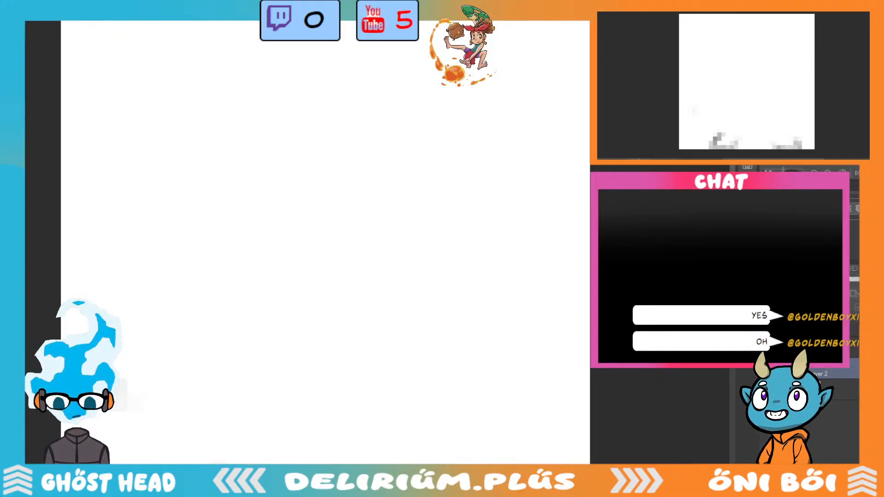
{"action": "key", "text": "ctrl+z"}
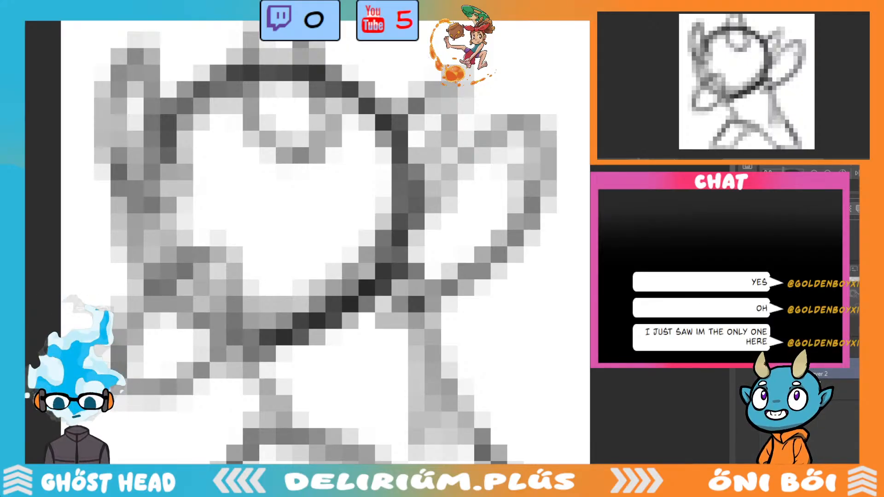
Erase the head outline where it crosses the upper-right horn and redraw that horn's outer edge darker.
{"action": "mouse_move", "coordinate": [407, 140]}
{"action": "left_mouse_down"}
{"action": "mouse_move", "coordinate": [406, 169]}
{"action": "mouse_move", "coordinate": [411, 146]}
{"action": "mouse_move", "coordinate": [374, 203]}
{"action": "mouse_move", "coordinate": [400, 189]}
{"action": "left_mouse_up"}
{"action": "scroll", "coordinate": [513, 302], "scroll_direction": "down", "scroll_amount": 3}
{"action": "scroll", "coordinate": [513, 302], "scroll_direction": "up", "scroll_amount": 3}
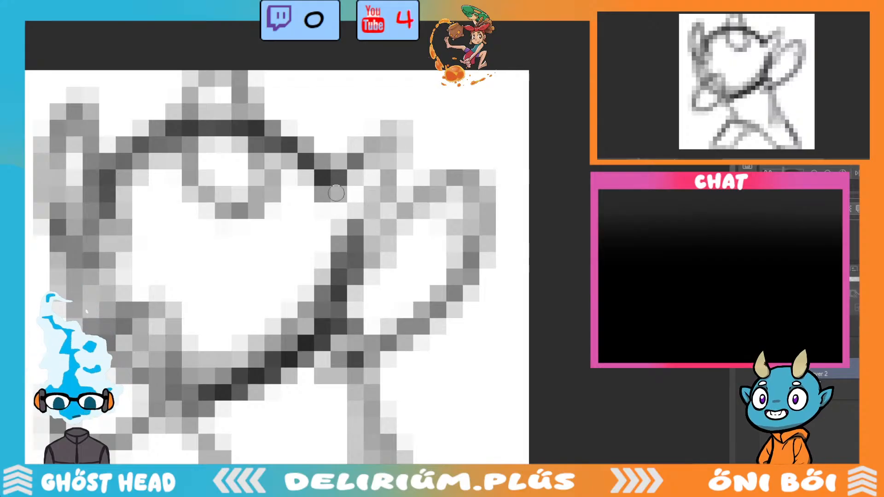
{"action": "left_click_drag", "start_coordinate": [388, 122], "coordinate": [382, 277]}
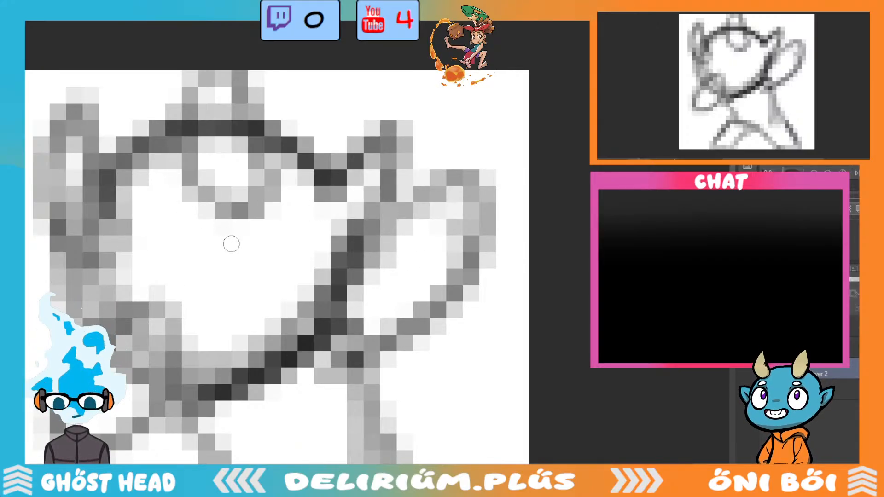
Erase the head outline where it crosses the top and left horns, and draw the hand's edge on the raised right arm.
{"action": "mouse_move", "coordinate": [220, 121]}
{"action": "left_mouse_down"}
{"action": "mouse_move", "coordinate": [214, 110]}
{"action": "mouse_move", "coordinate": [211, 150]}
{"action": "mouse_move", "coordinate": [241, 150]}
{"action": "left_mouse_up"}
{"action": "mouse_move", "coordinate": [79, 194]}
{"action": "left_mouse_down"}
{"action": "mouse_move", "coordinate": [83, 233]}
{"action": "mouse_move", "coordinate": [73, 143]}
{"action": "mouse_move", "coordinate": [90, 251]}
{"action": "mouse_move", "coordinate": [102, 246]}
{"action": "left_mouse_up"}
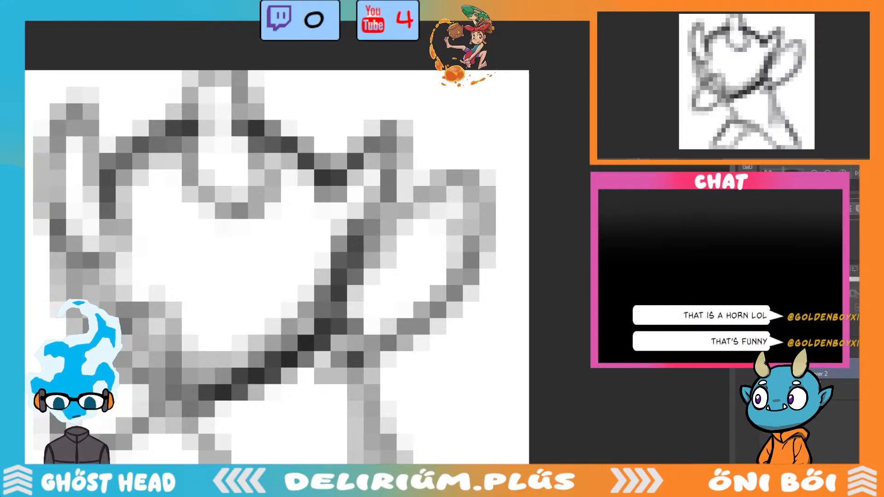
{"action": "scroll", "coordinate": [276, 241], "scroll_direction": "down", "scroll_amount": 3}
{"action": "mouse_move", "coordinate": [442, 209]}
{"action": "left_mouse_down"}
{"action": "mouse_move", "coordinate": [429, 145]}
{"action": "mouse_move", "coordinate": [472, 99]}
{"action": "left_mouse_up"}
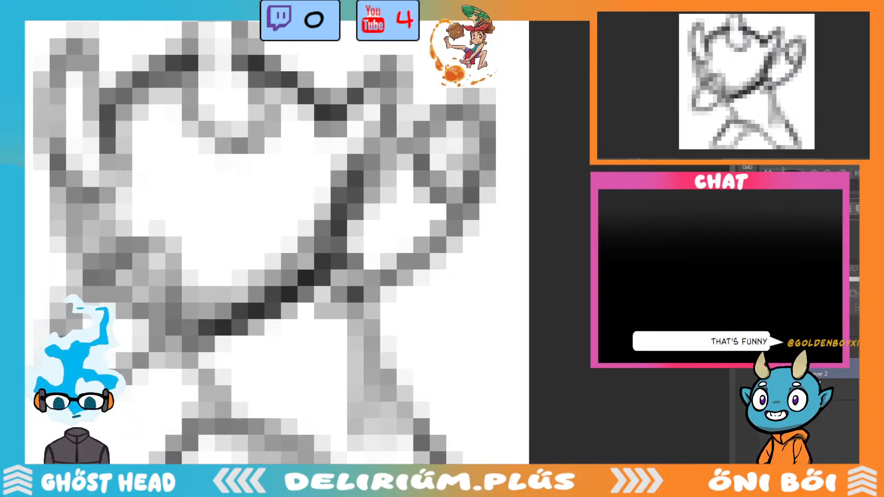
Draw a curved shape hanging below the raised right arm and add waist and hip lines across the torso.
{"action": "scroll", "coordinate": [530, 286], "scroll_direction": "down", "scroll_amount": 4}
{"action": "mouse_move", "coordinate": [227, 251]}
{"action": "left_mouse_down"}
{"action": "mouse_move", "coordinate": [239, 292]}
{"action": "mouse_move", "coordinate": [241, 255]}
{"action": "mouse_move", "coordinate": [238, 290]}
{"action": "mouse_move", "coordinate": [288, 236]}
{"action": "left_mouse_up"}
{"action": "mouse_move", "coordinate": [424, 193]}
{"action": "left_mouse_down"}
{"action": "mouse_move", "coordinate": [446, 215]}
{"action": "mouse_move", "coordinate": [446, 183]}
{"action": "mouse_move", "coordinate": [403, 281]}
{"action": "mouse_move", "coordinate": [437, 222]}
{"action": "mouse_move", "coordinate": [454, 230]}
{"action": "mouse_move", "coordinate": [436, 219]}
{"action": "left_mouse_up"}
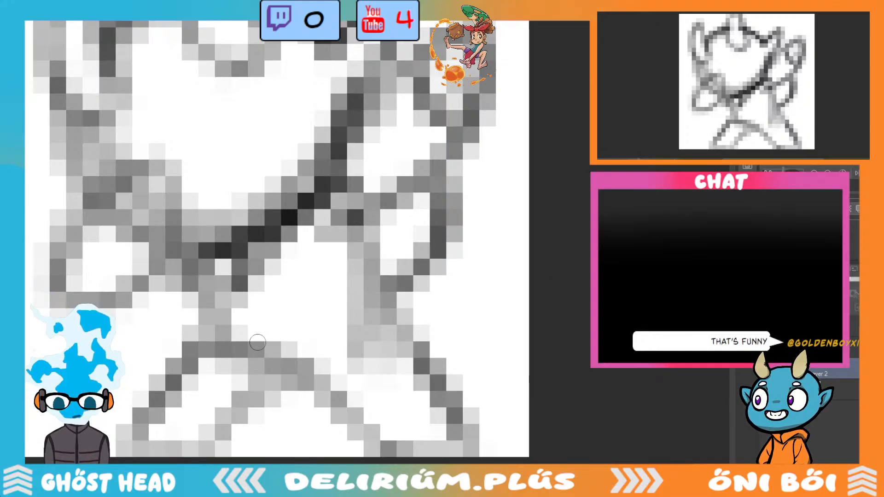
{"action": "mouse_move", "coordinate": [195, 339]}
{"action": "left_mouse_down"}
{"action": "mouse_move", "coordinate": [276, 382]}
{"action": "mouse_move", "coordinate": [405, 331]}
{"action": "mouse_move", "coordinate": [341, 286]}
{"action": "mouse_move", "coordinate": [327, 290]}
{"action": "mouse_move", "coordinate": [368, 276]}
{"action": "left_mouse_up"}
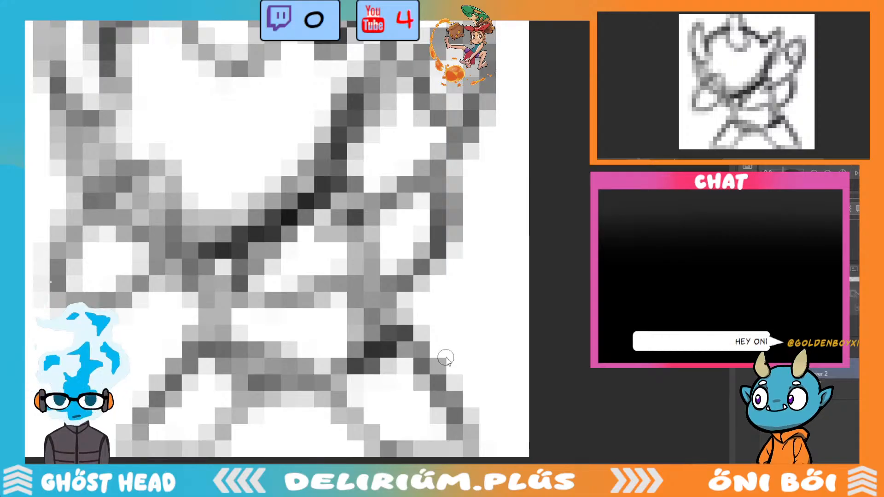
Add cuff lines across both legs and darken the ends of the legs at the canvas's lower edge.
{"action": "scroll", "coordinate": [463, 347], "scroll_direction": "down", "scroll_amount": 4}
{"action": "scroll", "coordinate": [466, 335], "scroll_direction": "up", "scroll_amount": 4}
{"action": "mouse_move", "coordinate": [150, 388]}
{"action": "left_mouse_down"}
{"action": "mouse_move", "coordinate": [221, 442]}
{"action": "mouse_move", "coordinate": [345, 435]}
{"action": "mouse_move", "coordinate": [414, 354]}
{"action": "mouse_move", "coordinate": [387, 336]}
{"action": "left_mouse_up"}
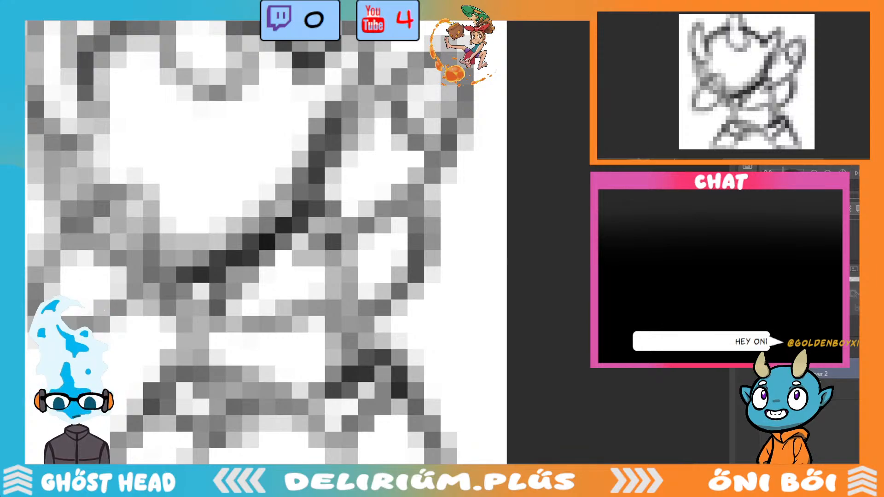
{"action": "scroll", "coordinate": [266, 242], "scroll_direction": "down", "scroll_amount": 3}
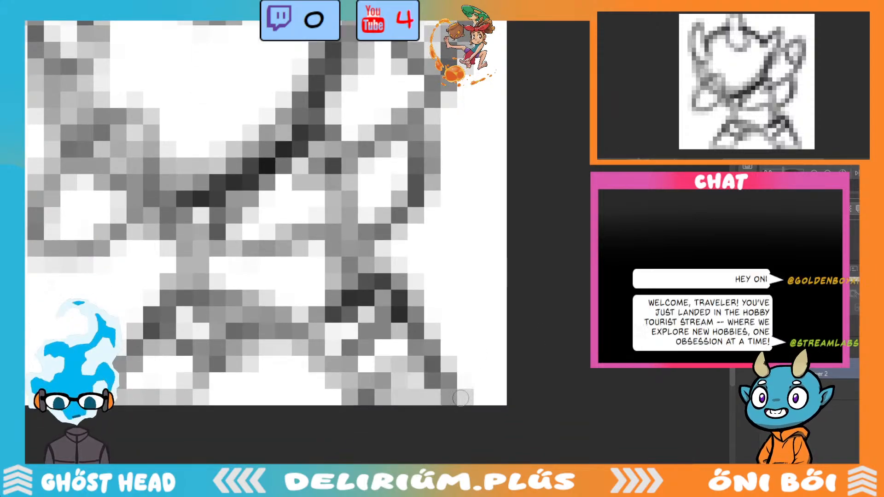
{"action": "mouse_move", "coordinate": [460, 398]}
{"action": "left_mouse_down"}
{"action": "mouse_move", "coordinate": [407, 406]}
{"action": "mouse_move", "coordinate": [222, 397]}
{"action": "mouse_move", "coordinate": [122, 376]}
{"action": "mouse_move", "coordinate": [182, 373]}
{"action": "mouse_move", "coordinate": [176, 399]}
{"action": "mouse_move", "coordinate": [148, 401]}
{"action": "left_mouse_up"}
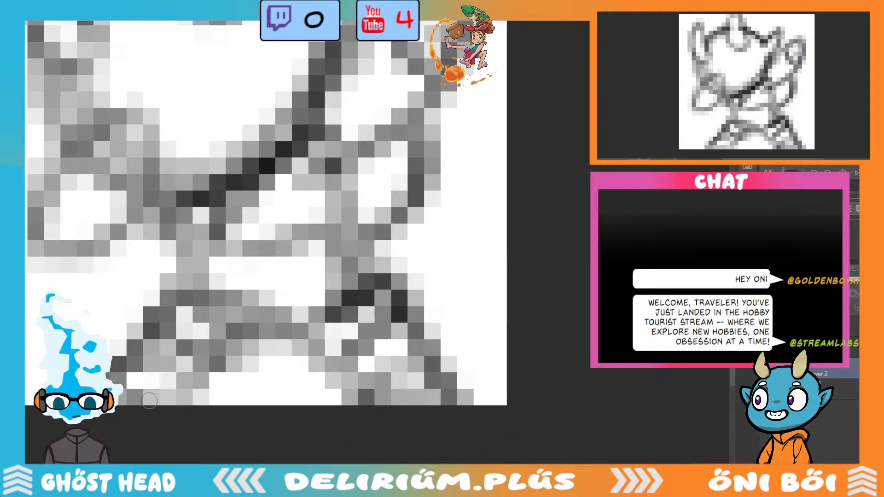
Draw a short, dark, curved mouth in the lower part of the head just above the chin line.
{"action": "scroll", "coordinate": [426, 348], "scroll_direction": "down", "scroll_amount": 3}
{"action": "scroll", "coordinate": [381, 354], "scroll_direction": "up", "scroll_amount": 4}
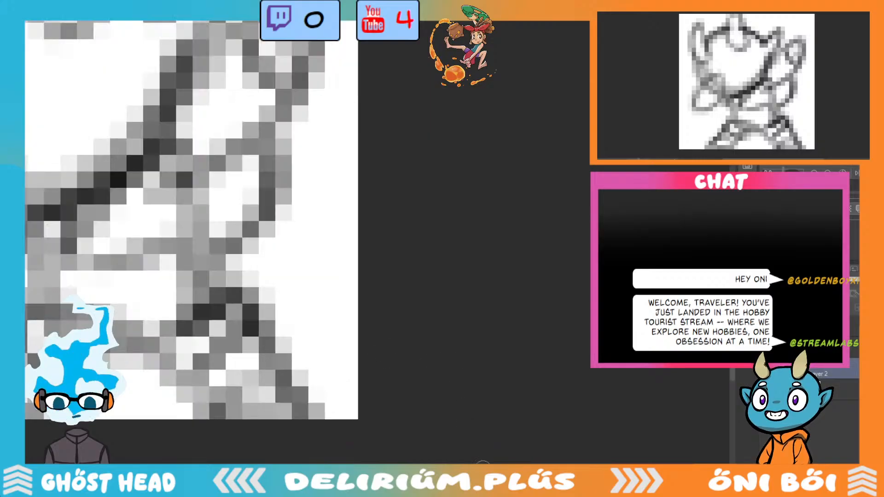
{"action": "scroll", "coordinate": [334, 219], "scroll_direction": "left", "scroll_amount": 6}
{"action": "scroll", "coordinate": [380, 243], "scroll_direction": "up", "scroll_amount": 3}
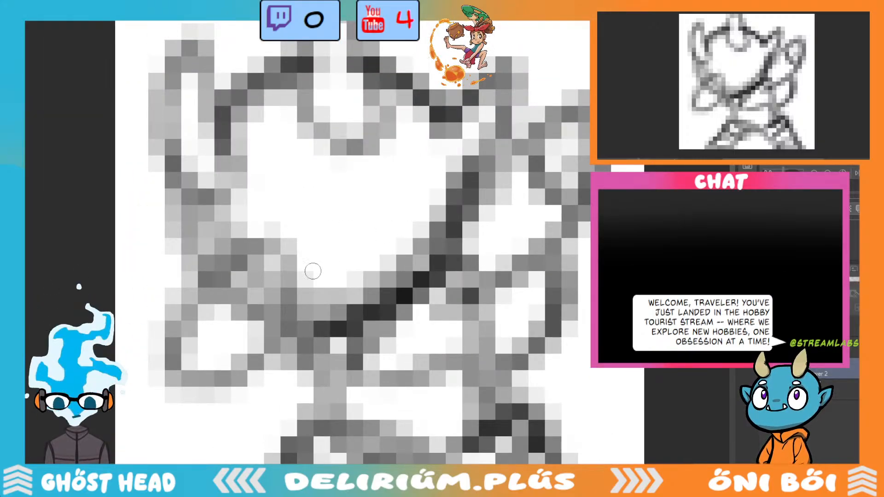
{"action": "mouse_move", "coordinate": [300, 303]}
{"action": "left_mouse_down"}
{"action": "mouse_move", "coordinate": [345, 280]}
{"action": "mouse_move", "coordinate": [373, 247]}
{"action": "mouse_move", "coordinate": [336, 298]}
{"action": "mouse_move", "coordinate": [361, 270]}
{"action": "mouse_move", "coordinate": [319, 302]}
{"action": "mouse_move", "coordinate": [402, 201]}
{"action": "mouse_move", "coordinate": [358, 261]}
{"action": "left_mouse_up"}
{"action": "scroll", "coordinate": [440, 254], "scroll_direction": "down", "scroll_amount": 2}
{"action": "scroll", "coordinate": [534, 239], "scroll_direction": "up", "scroll_amount": 2}
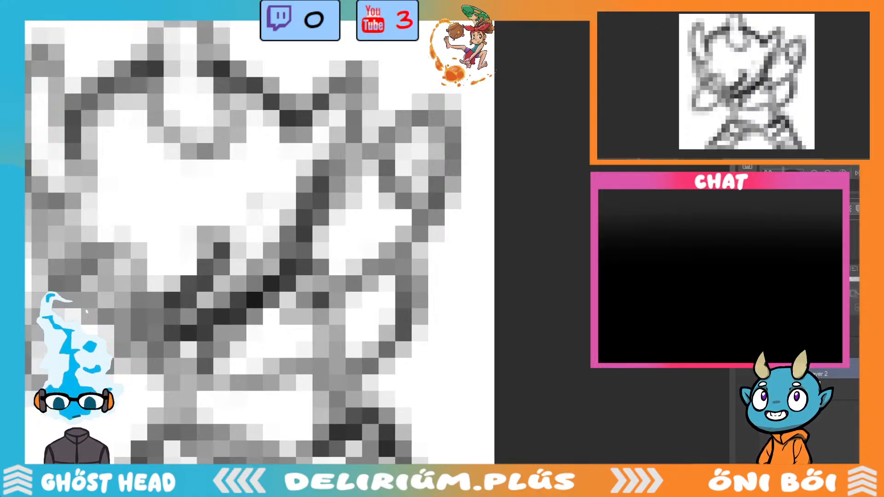
{"action": "scroll", "coordinate": [454, 318], "scroll_direction": "down", "scroll_amount": 6}
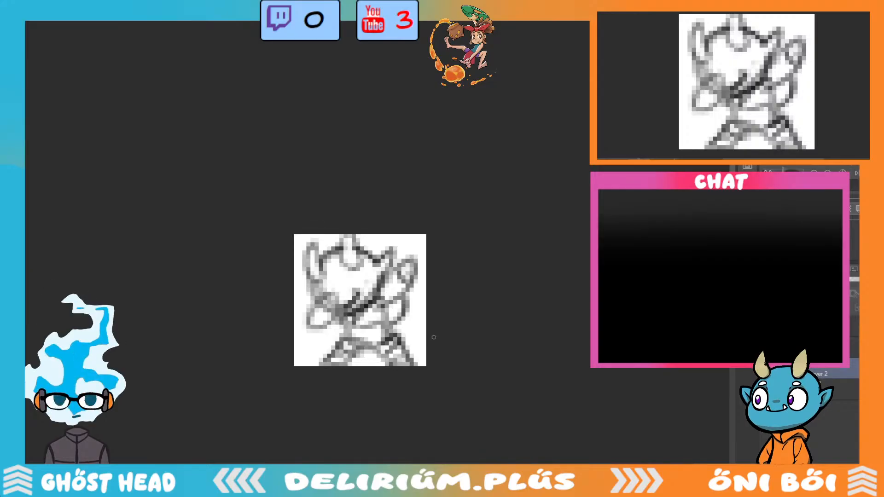
{"action": "scroll", "coordinate": [434, 337], "scroll_direction": "up", "scroll_amount": 2}
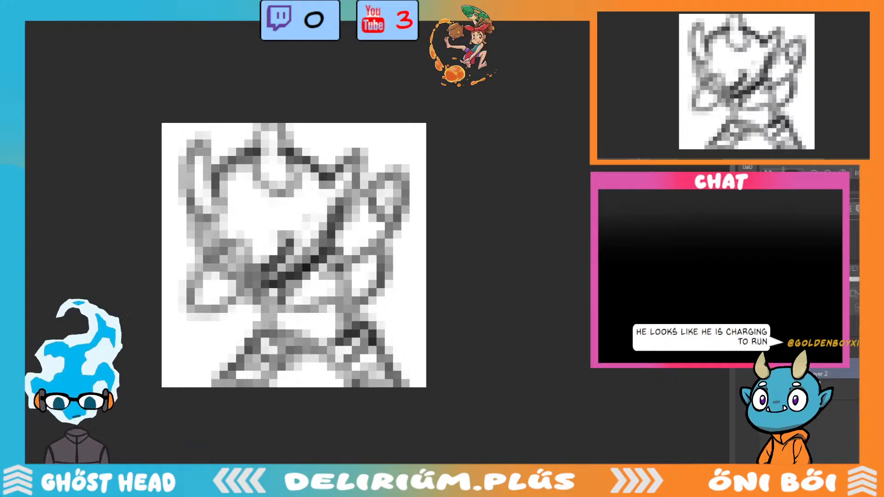
Create a new blank square canvas for a second version of the character.
{"action": "key", "text": "Return"}
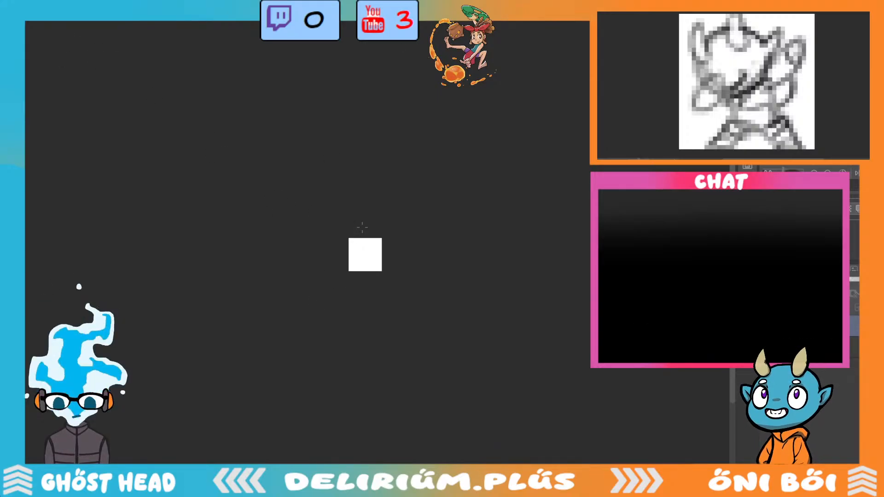
{"action": "scroll", "coordinate": [370, 225], "scroll_direction": "up", "scroll_amount": 8}
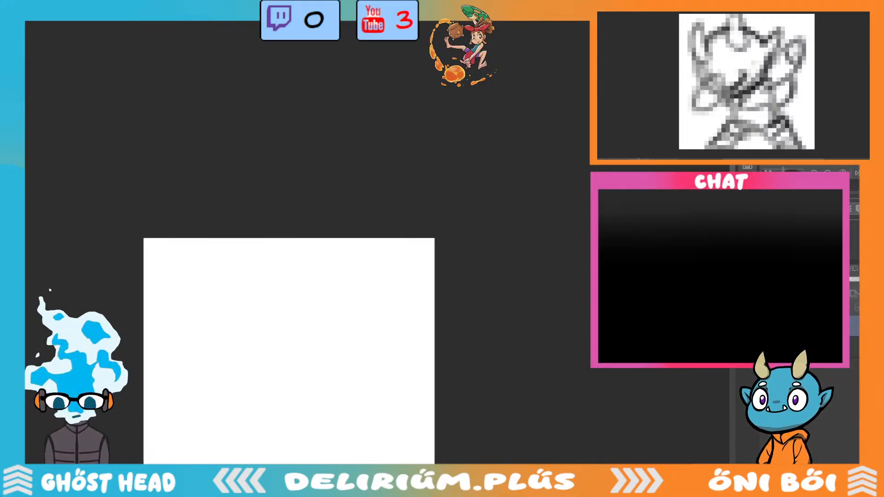
{"action": "scroll", "coordinate": [437, 224], "scroll_direction": "down", "scroll_amount": 3}
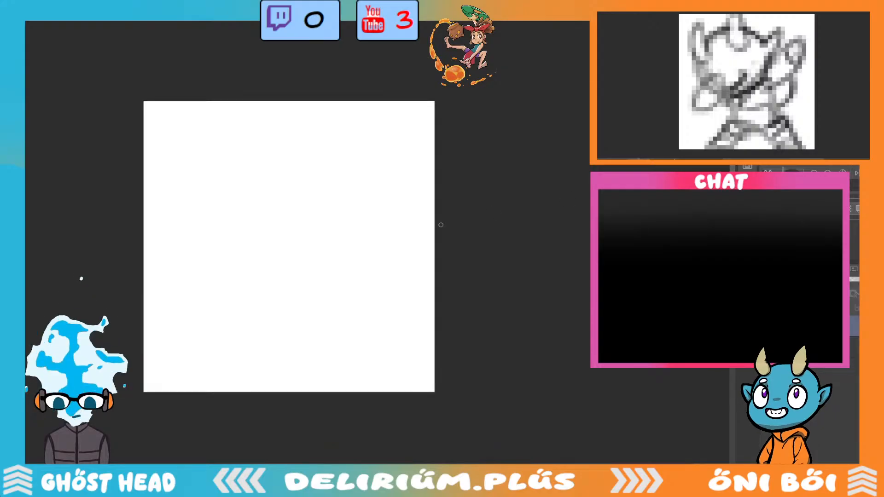
{"action": "scroll", "coordinate": [432, 225], "scroll_direction": "up", "scroll_amount": 1}
{"action": "scroll", "coordinate": [432, 225], "scroll_direction": "up", "scroll_amount": 1}
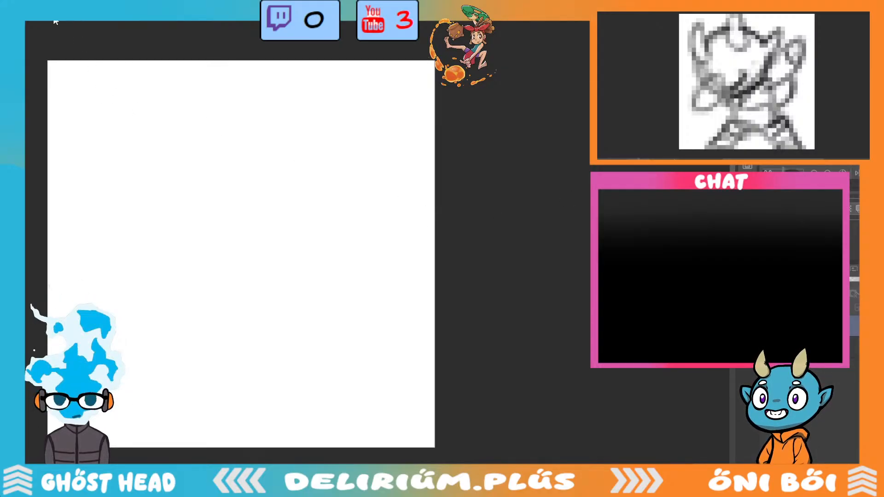
Look through the open documents, including the pixel sketch and the purple character illustration, and return to the blank canvas.
{"action": "left_click", "coordinate": [29, 19]}
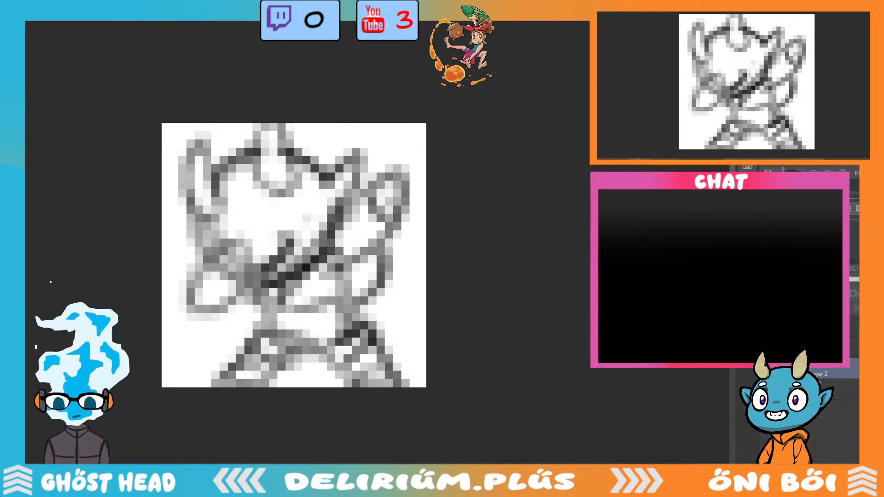
{"action": "left_click", "coordinate": [46, 20]}
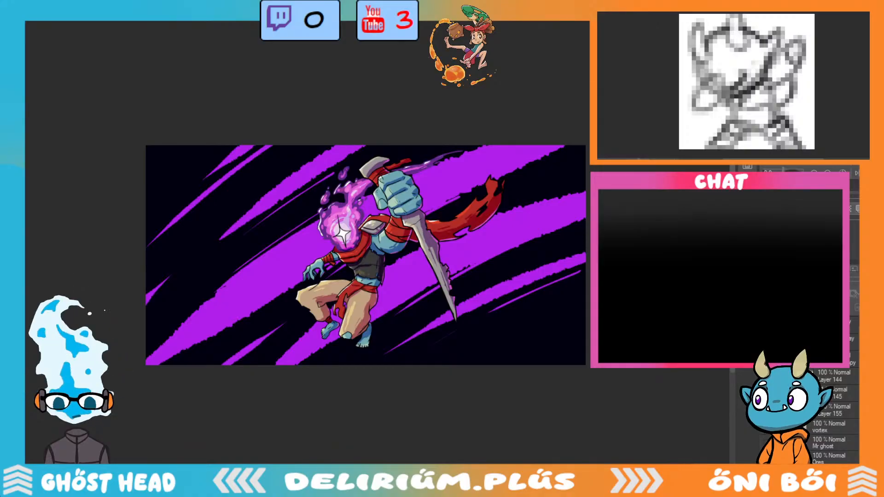
{"action": "left_click", "coordinate": [121, 19]}
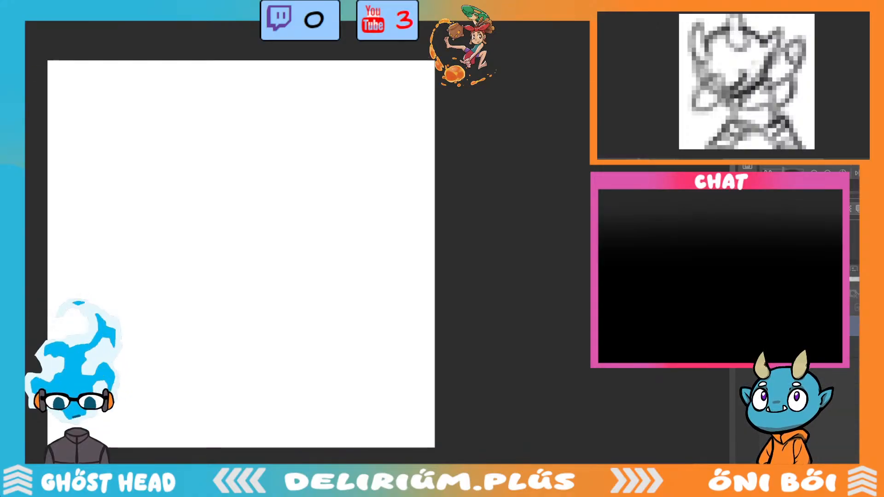
{"action": "left_click", "coordinate": [142, 20]}
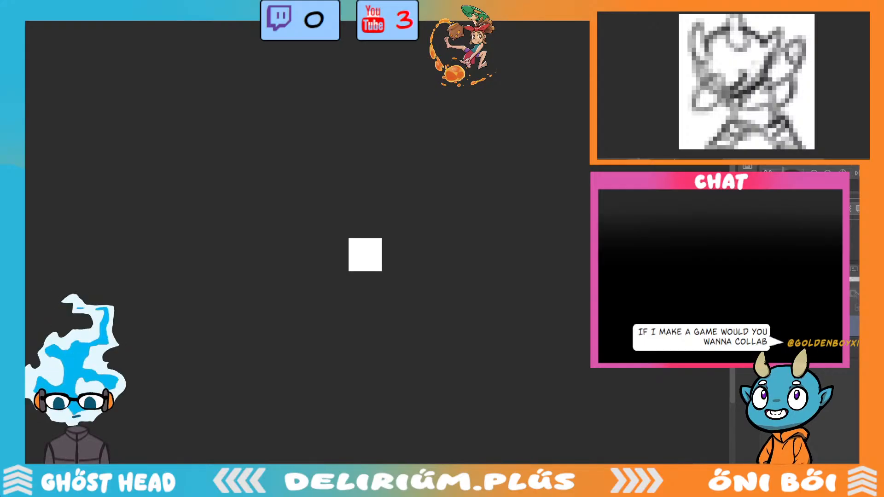
{"action": "key", "text": "ctrl+0"}
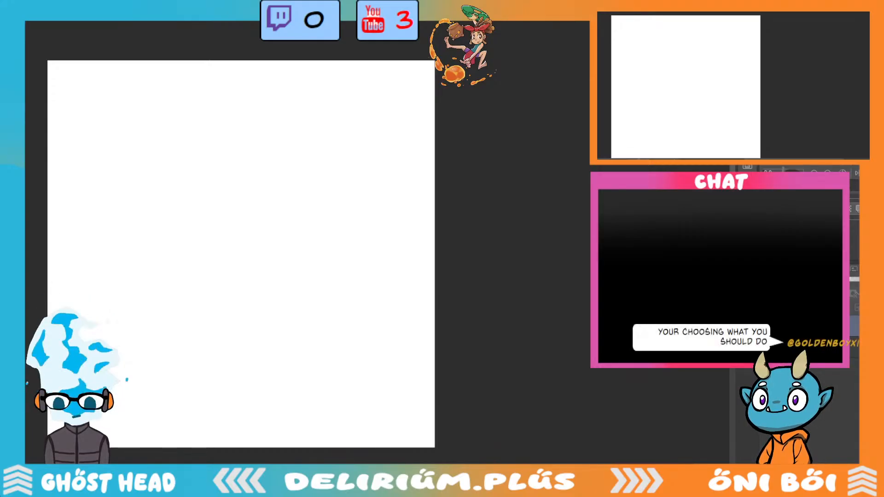
Sketch a large round head with a bent left arm and a raised right arm, and shift the sketch up and left.
{"action": "scroll", "coordinate": [279, 254], "scroll_direction": "left", "scroll_amount": 3}
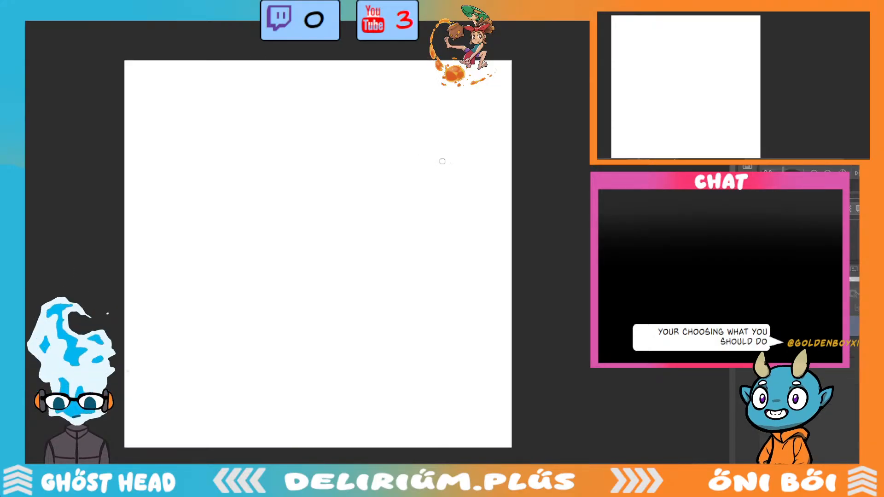
{"action": "mouse_move", "coordinate": [371, 191]}
{"action": "left_mouse_down"}
{"action": "mouse_move", "coordinate": [272, 153]}
{"action": "mouse_move", "coordinate": [212, 243]}
{"action": "mouse_move", "coordinate": [292, 312]}
{"action": "mouse_move", "coordinate": [221, 239]}
{"action": "mouse_move", "coordinate": [270, 162]}
{"action": "left_mouse_up"}
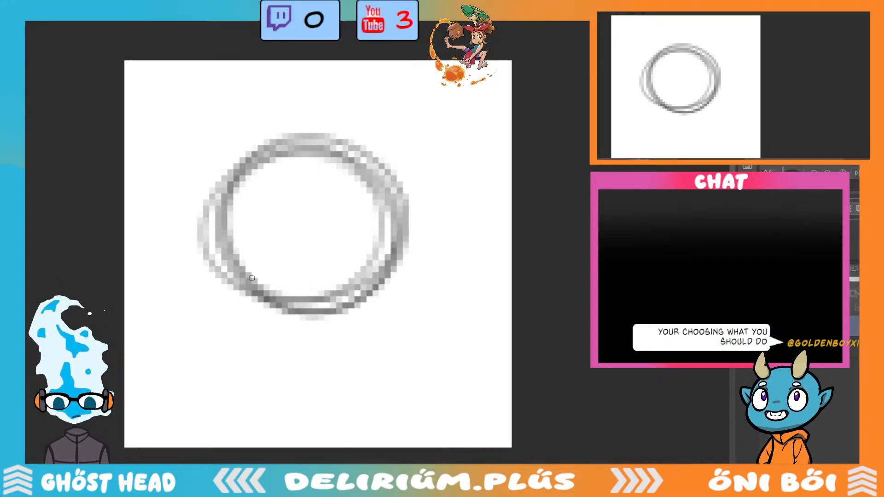
{"action": "mouse_move", "coordinate": [252, 278]}
{"action": "left_mouse_down"}
{"action": "mouse_move", "coordinate": [252, 328]}
{"action": "mouse_move", "coordinate": [209, 298]}
{"action": "mouse_move", "coordinate": [297, 283]}
{"action": "left_mouse_up"}
{"action": "mouse_move", "coordinate": [453, 198]}
{"action": "left_mouse_down"}
{"action": "mouse_move", "coordinate": [399, 248]}
{"action": "mouse_move", "coordinate": [356, 310]}
{"action": "mouse_move", "coordinate": [437, 272]}
{"action": "left_mouse_up"}
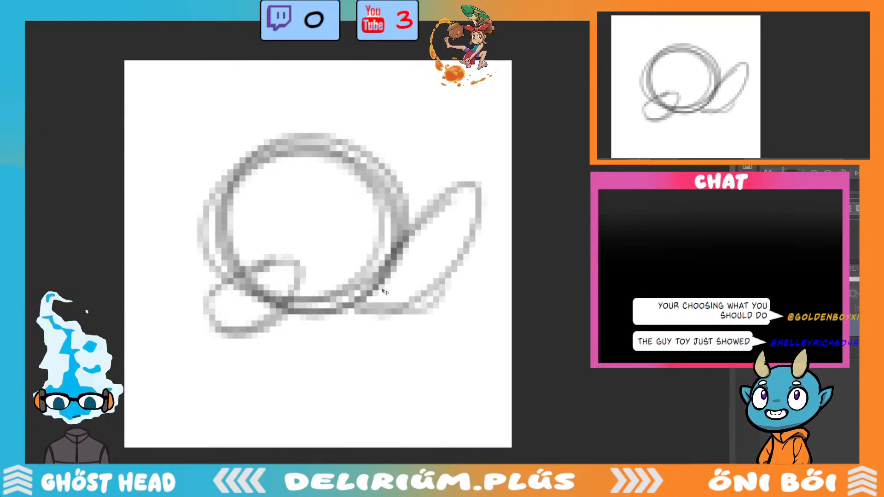
{"action": "left_click_drag", "start_coordinate": [384, 292], "coordinate": [354, 255]}
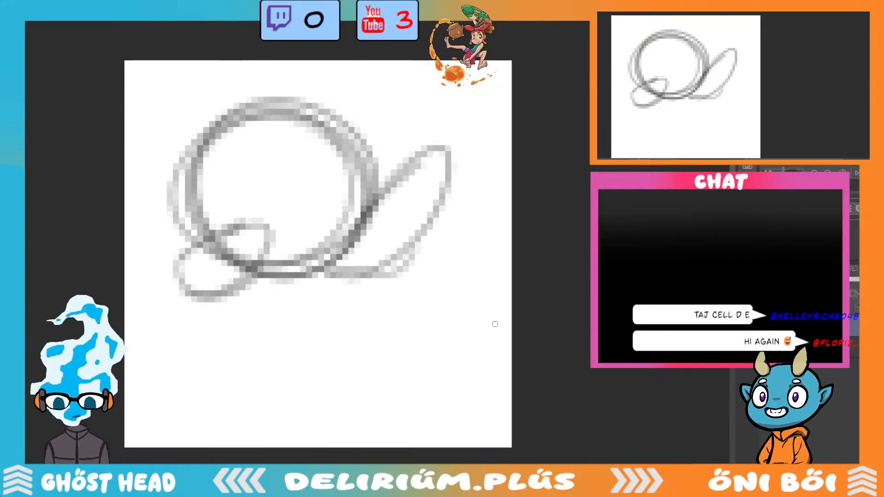
Add horns at the left, top centre and upper right of the head, and a small mouth low on the face's right side.
{"action": "mouse_move", "coordinate": [193, 186]}
{"action": "left_mouse_down"}
{"action": "mouse_move", "coordinate": [184, 88]}
{"action": "mouse_move", "coordinate": [167, 115]}
{"action": "mouse_move", "coordinate": [199, 154]}
{"action": "mouse_move", "coordinate": [182, 87]}
{"action": "mouse_move", "coordinate": [174, 193]}
{"action": "mouse_move", "coordinate": [203, 157]}
{"action": "left_mouse_up"}
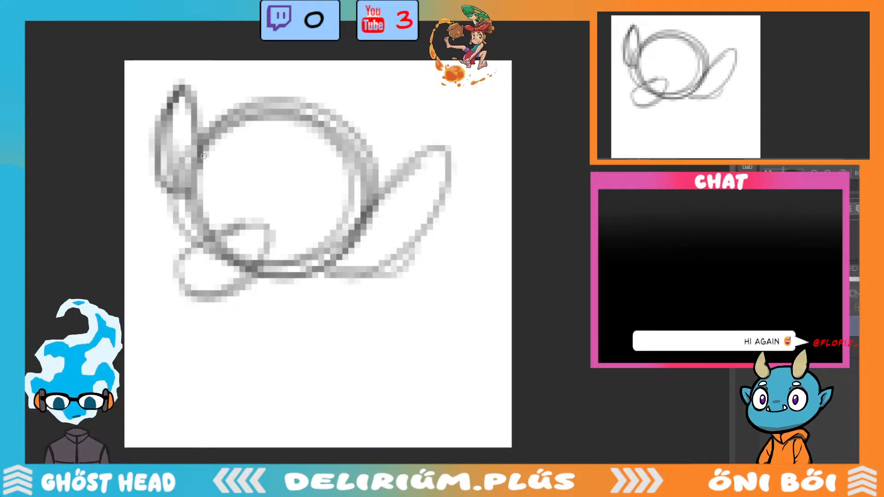
{"action": "mouse_move", "coordinate": [249, 131]}
{"action": "left_mouse_down"}
{"action": "mouse_move", "coordinate": [247, 82]}
{"action": "mouse_move", "coordinate": [283, 75]}
{"action": "mouse_move", "coordinate": [285, 119]}
{"action": "mouse_move", "coordinate": [251, 126]}
{"action": "mouse_move", "coordinate": [285, 84]}
{"action": "mouse_move", "coordinate": [288, 147]}
{"action": "mouse_move", "coordinate": [387, 88]}
{"action": "mouse_move", "coordinate": [369, 164]}
{"action": "mouse_move", "coordinate": [346, 161]}
{"action": "left_mouse_up"}
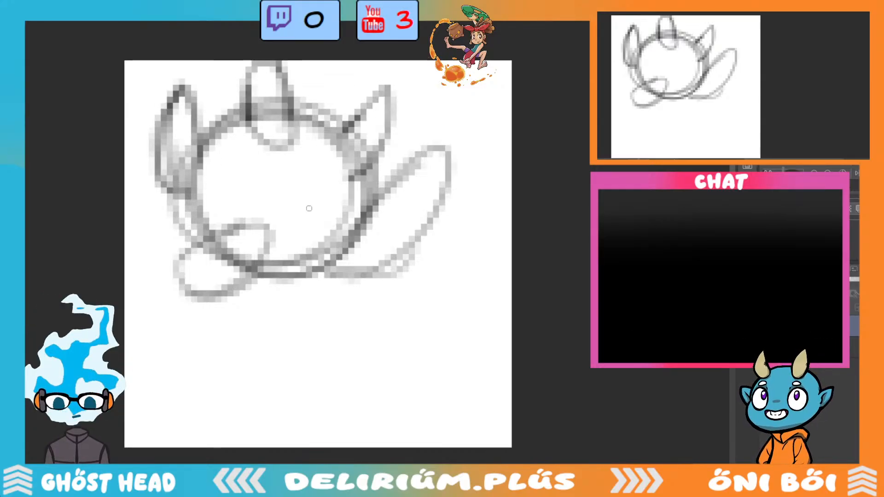
{"action": "mouse_move", "coordinate": [286, 259]}
{"action": "left_mouse_down"}
{"action": "mouse_move", "coordinate": [326, 217]}
{"action": "mouse_move", "coordinate": [300, 259]}
{"action": "left_mouse_up"}
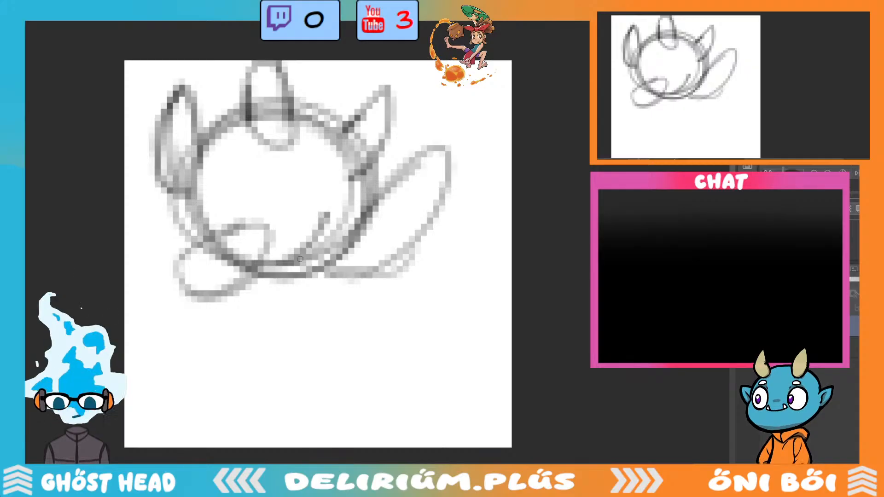
{"action": "mouse_move", "coordinate": [328, 213]}
{"action": "left_mouse_down"}
{"action": "mouse_move", "coordinate": [304, 217]}
{"action": "mouse_move", "coordinate": [310, 240]}
{"action": "left_mouse_up"}
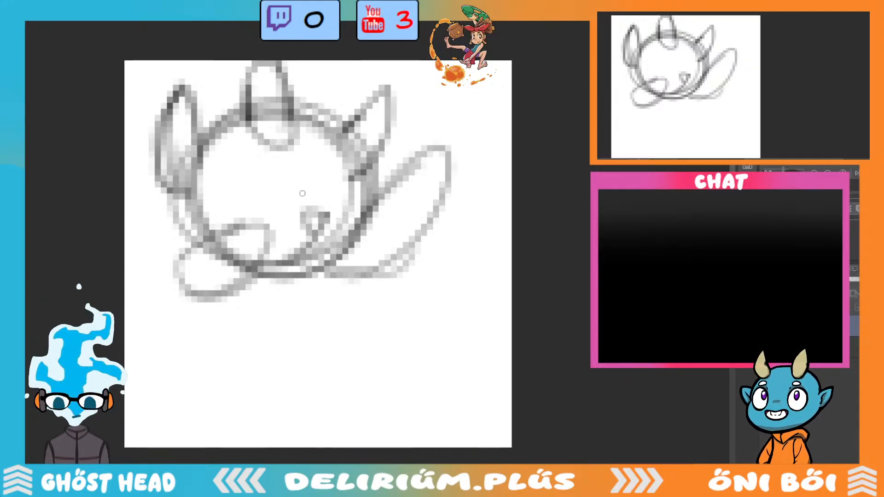
Draw two slanted eye lines across the face and a small brow shape above each one.
{"action": "mouse_move", "coordinate": [283, 198]}
{"action": "left_mouse_down"}
{"action": "mouse_move", "coordinate": [278, 210]}
{"action": "mouse_move", "coordinate": [322, 178]}
{"action": "left_mouse_up"}
{"action": "left_click_drag", "start_coordinate": [212, 222], "coordinate": [256, 208]}
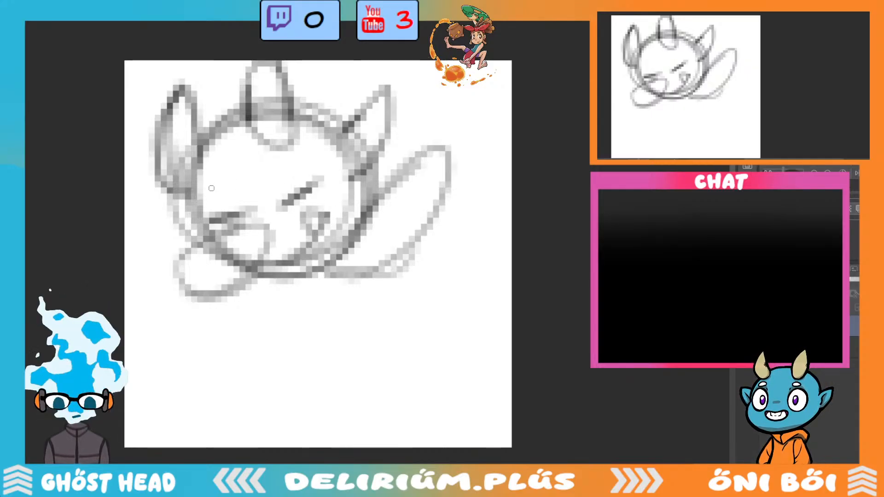
{"action": "mouse_move", "coordinate": [202, 197]}
{"action": "left_mouse_down"}
{"action": "mouse_move", "coordinate": [222, 173]}
{"action": "mouse_move", "coordinate": [213, 199]}
{"action": "left_mouse_up"}
{"action": "mouse_move", "coordinate": [286, 167]}
{"action": "left_mouse_down"}
{"action": "mouse_move", "coordinate": [271, 177]}
{"action": "mouse_move", "coordinate": [272, 154]}
{"action": "mouse_move", "coordinate": [273, 181]}
{"action": "left_mouse_up"}
Outline the hands at the ends of both arms and mark a short horizontal hip line below the head.
{"action": "mouse_move", "coordinate": [417, 166]}
{"action": "left_mouse_down"}
{"action": "mouse_move", "coordinate": [412, 185]}
{"action": "mouse_move", "coordinate": [409, 159]}
{"action": "mouse_move", "coordinate": [462, 164]}
{"action": "mouse_move", "coordinate": [456, 184]}
{"action": "left_mouse_up"}
{"action": "mouse_move", "coordinate": [241, 243]}
{"action": "left_mouse_down"}
{"action": "mouse_move", "coordinate": [205, 244]}
{"action": "mouse_move", "coordinate": [272, 252]}
{"action": "mouse_move", "coordinate": [225, 272]}
{"action": "left_mouse_up"}
{"action": "mouse_move", "coordinate": [207, 242]}
{"action": "left_mouse_down"}
{"action": "mouse_move", "coordinate": [170, 285]}
{"action": "mouse_move", "coordinate": [244, 281]}
{"action": "left_mouse_up"}
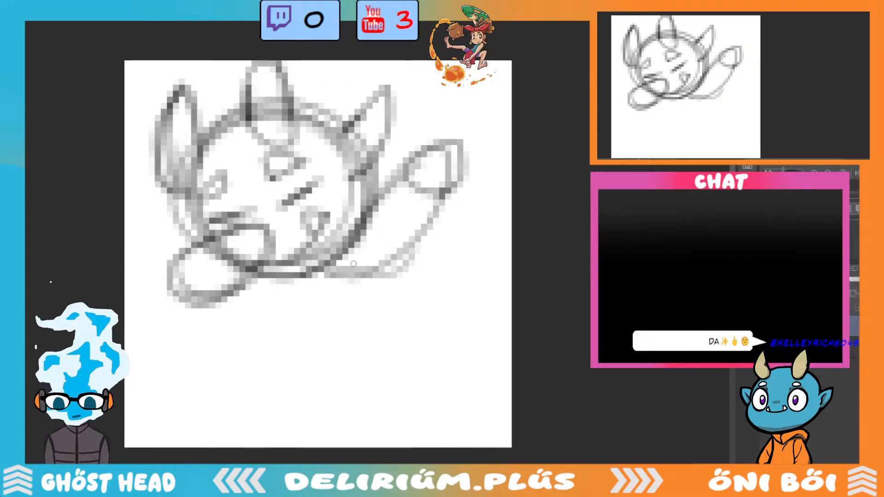
{"action": "left_click_drag", "start_coordinate": [289, 352], "coordinate": [378, 336]}
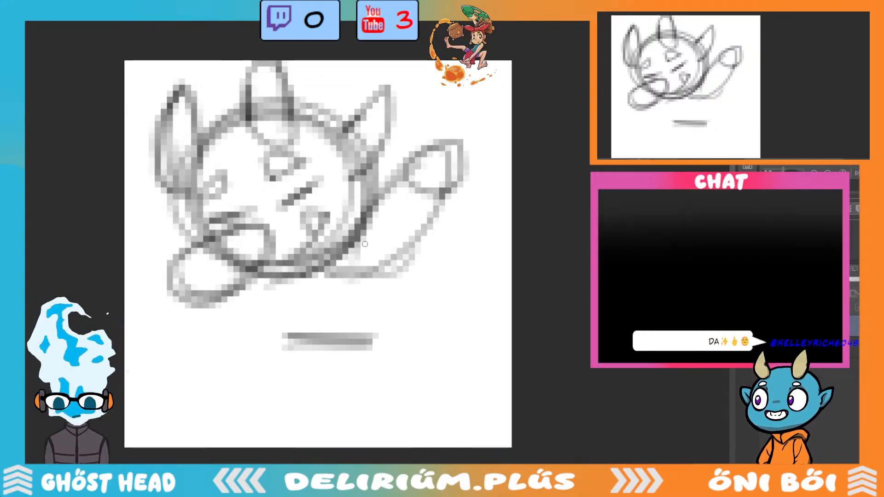
{"action": "left_click_drag", "start_coordinate": [350, 271], "coordinate": [389, 343]}
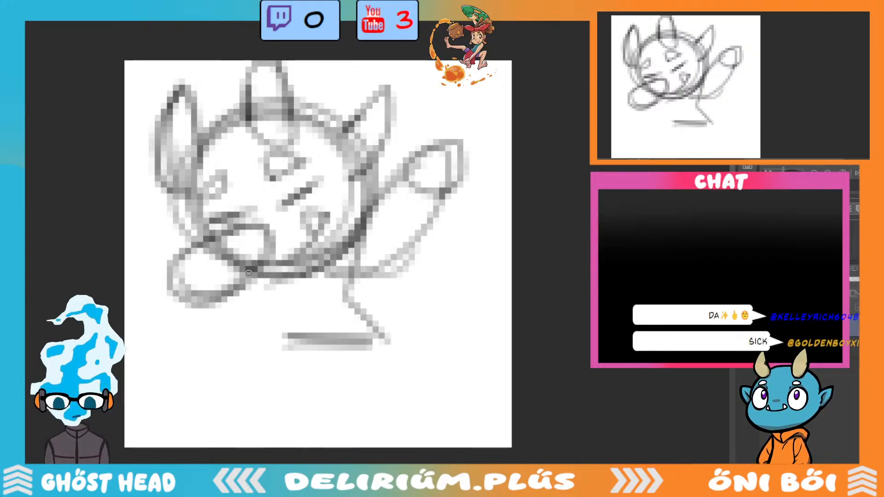
{"action": "left_click_drag", "start_coordinate": [248, 274], "coordinate": [271, 355]}
{"action": "key", "text": "ctrl+z"}
{"action": "key", "text": "ctrl+z"}
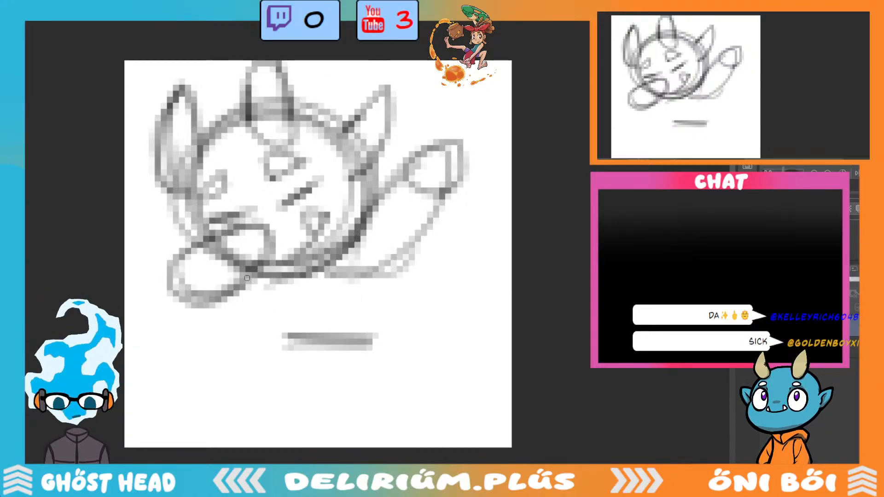
Sketch the torso's left side, a long slanting line down from the raised arm, and a bent left leg below the hip line.
{"action": "left_click_drag", "start_coordinate": [246, 278], "coordinate": [275, 355]}
{"action": "left_click_drag", "start_coordinate": [361, 249], "coordinate": [419, 328]}
{"action": "left_click_drag", "start_coordinate": [387, 275], "coordinate": [429, 349]}
{"action": "mouse_move", "coordinate": [276, 341]}
{"action": "left_mouse_down"}
{"action": "mouse_move", "coordinate": [235, 382]}
{"action": "mouse_move", "coordinate": [266, 344]}
{"action": "mouse_move", "coordinate": [253, 405]}
{"action": "mouse_move", "coordinate": [318, 355]}
{"action": "mouse_move", "coordinate": [254, 370]}
{"action": "mouse_move", "coordinate": [250, 382]}
{"action": "mouse_move", "coordinate": [311, 387]}
{"action": "left_mouse_up"}
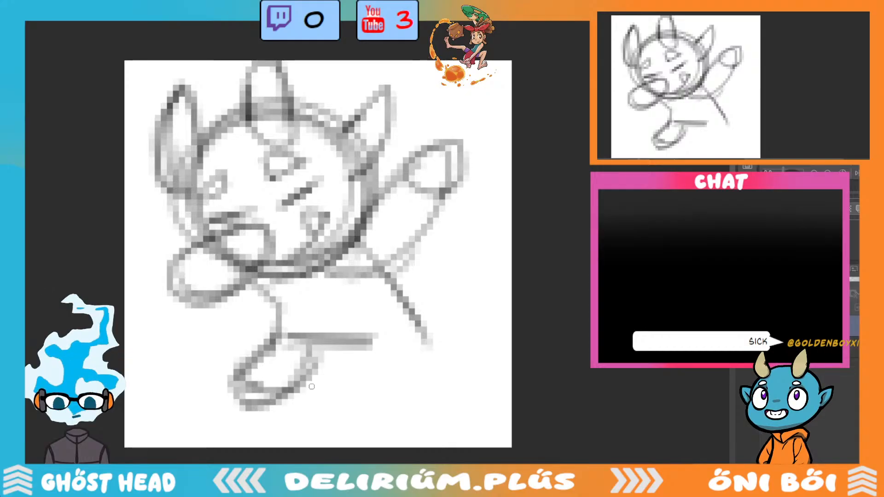
Sketch two rounded feet along the canvas's lower edge, one beneath the left leg and one further right.
{"action": "mouse_move", "coordinate": [223, 420]}
{"action": "left_mouse_down"}
{"action": "mouse_move", "coordinate": [255, 444]}
{"action": "mouse_move", "coordinate": [187, 447]}
{"action": "mouse_move", "coordinate": [290, 447]}
{"action": "left_mouse_up"}
{"action": "key", "text": "ctrl+z"}
{"action": "left_click_drag", "start_coordinate": [253, 420], "coordinate": [221, 447]}
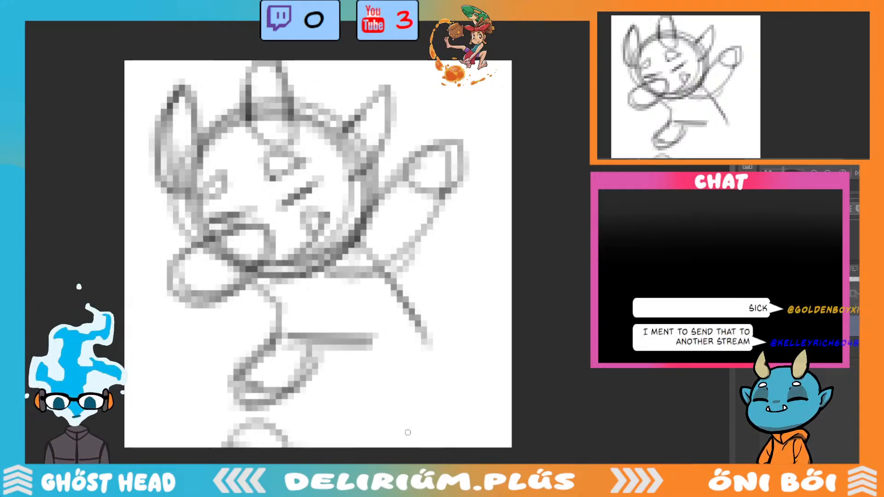
{"action": "mouse_move", "coordinate": [407, 433]}
{"action": "left_mouse_down"}
{"action": "mouse_move", "coordinate": [469, 416]}
{"action": "mouse_move", "coordinate": [400, 440]}
{"action": "mouse_move", "coordinate": [443, 438]}
{"action": "mouse_move", "coordinate": [437, 409]}
{"action": "mouse_move", "coordinate": [406, 425]}
{"action": "mouse_move", "coordinate": [475, 442]}
{"action": "left_mouse_up"}
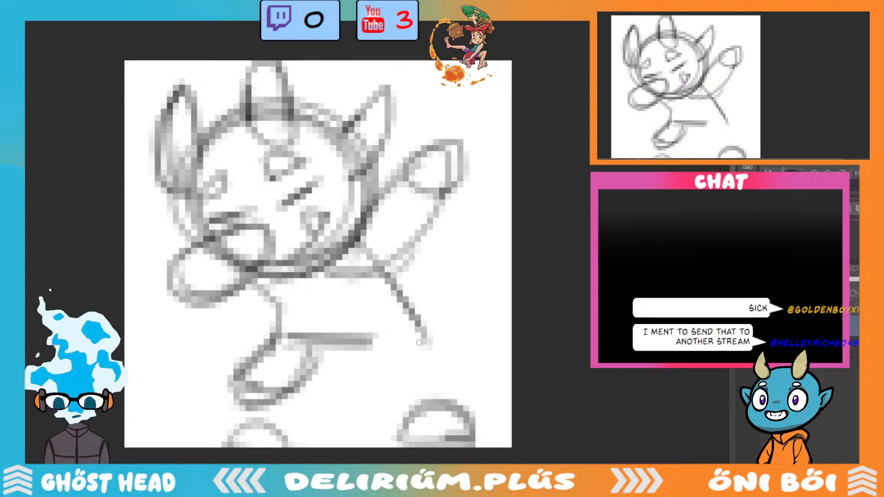
Sketch baggy shorts with a waistline and two flared legs with wide hems, and connect the right hem to its foot with an ankle.
{"action": "left_click_drag", "start_coordinate": [323, 347], "coordinate": [384, 391]}
{"action": "left_click_drag", "start_coordinate": [419, 322], "coordinate": [456, 352]}
{"action": "left_click_drag", "start_coordinate": [455, 352], "coordinate": [384, 391]}
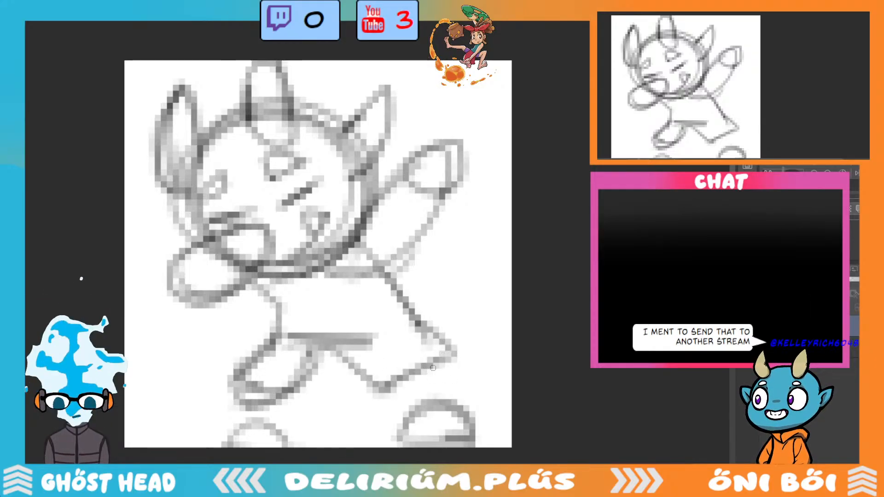
{"action": "mouse_move", "coordinate": [431, 363]}
{"action": "left_mouse_down"}
{"action": "mouse_move", "coordinate": [456, 410]}
{"action": "mouse_move", "coordinate": [394, 386]}
{"action": "mouse_move", "coordinate": [410, 412]}
{"action": "left_mouse_up"}
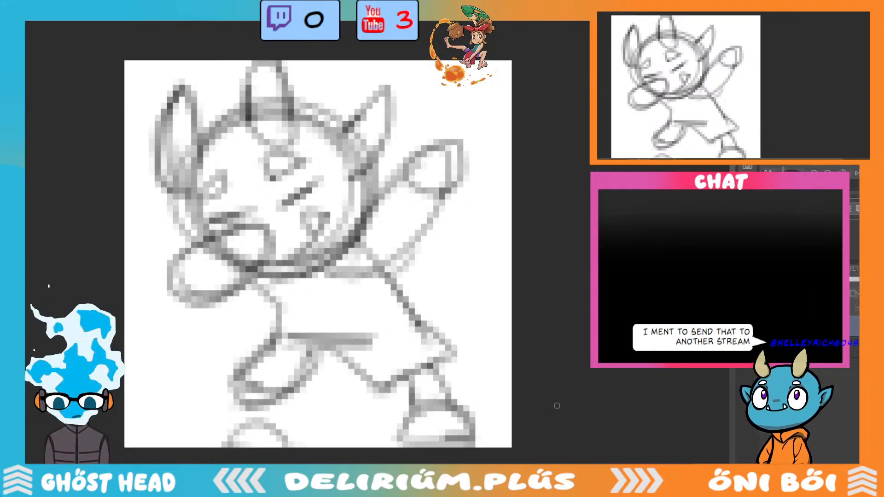
{"action": "mouse_move", "coordinate": [265, 322]}
{"action": "left_mouse_down"}
{"action": "mouse_move", "coordinate": [275, 345]}
{"action": "mouse_move", "coordinate": [429, 316]}
{"action": "mouse_move", "coordinate": [380, 359]}
{"action": "left_mouse_up"}
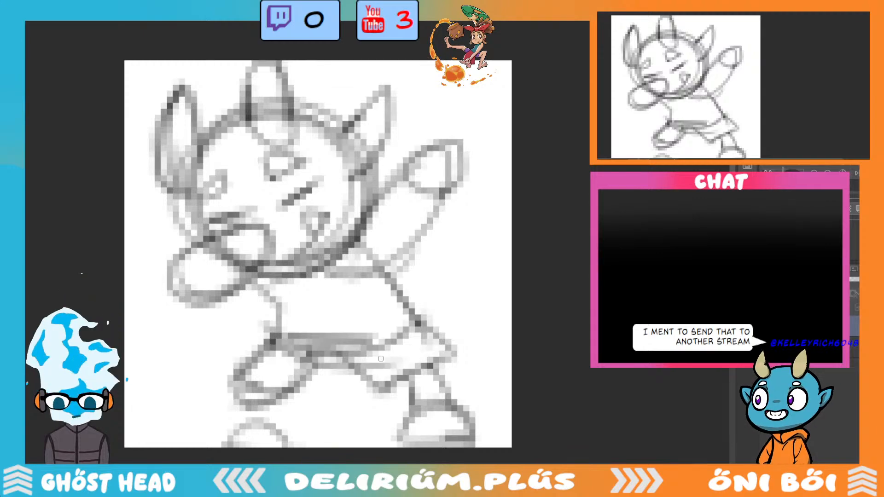
{"action": "mouse_move", "coordinate": [266, 341]}
{"action": "left_mouse_down"}
{"action": "mouse_move", "coordinate": [243, 398]}
{"action": "mouse_move", "coordinate": [323, 407]}
{"action": "left_mouse_up"}
{"action": "mouse_move", "coordinate": [330, 370]}
{"action": "left_mouse_down"}
{"action": "mouse_move", "coordinate": [313, 410]}
{"action": "mouse_move", "coordinate": [308, 399]}
{"action": "left_mouse_up"}
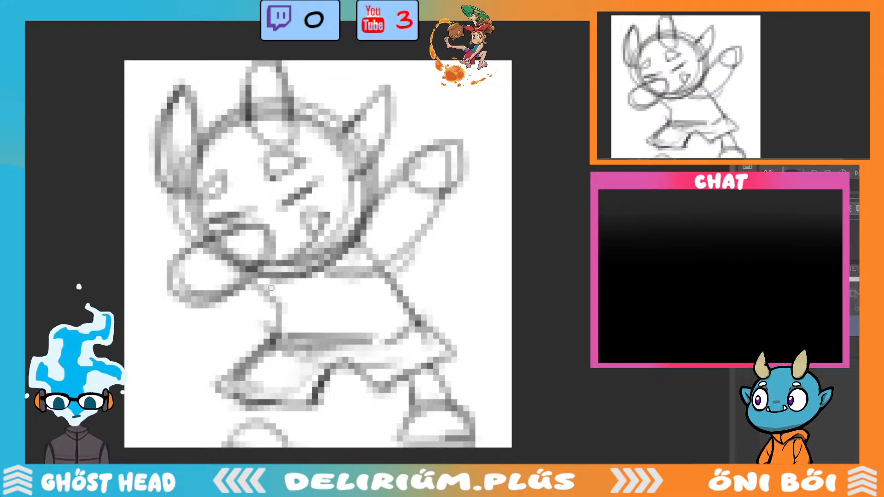
Add a V-shaped collar under the chin and a rounded shape behind the torso below the raised arm.
{"action": "left_click_drag", "start_coordinate": [295, 302], "coordinate": [345, 259]}
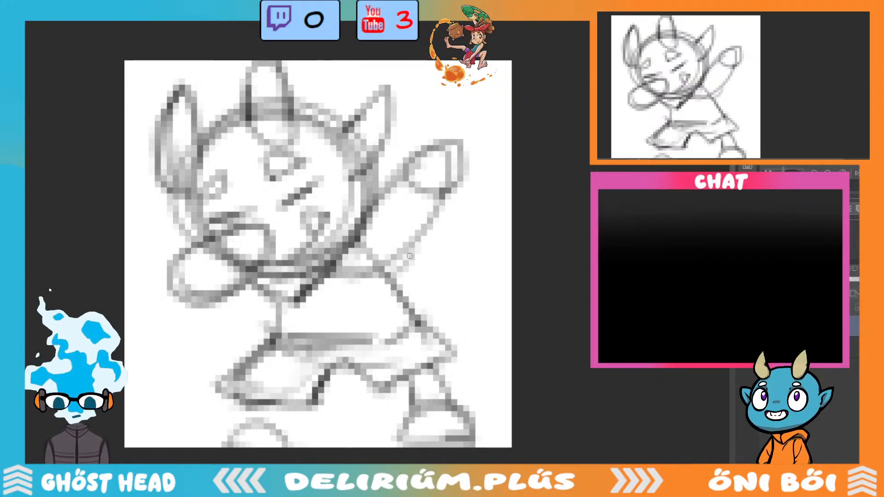
{"action": "mouse_move", "coordinate": [410, 256]}
{"action": "left_mouse_down"}
{"action": "mouse_move", "coordinate": [431, 250]}
{"action": "mouse_move", "coordinate": [408, 294]}
{"action": "mouse_move", "coordinate": [438, 257]}
{"action": "mouse_move", "coordinate": [426, 240]}
{"action": "left_mouse_up"}
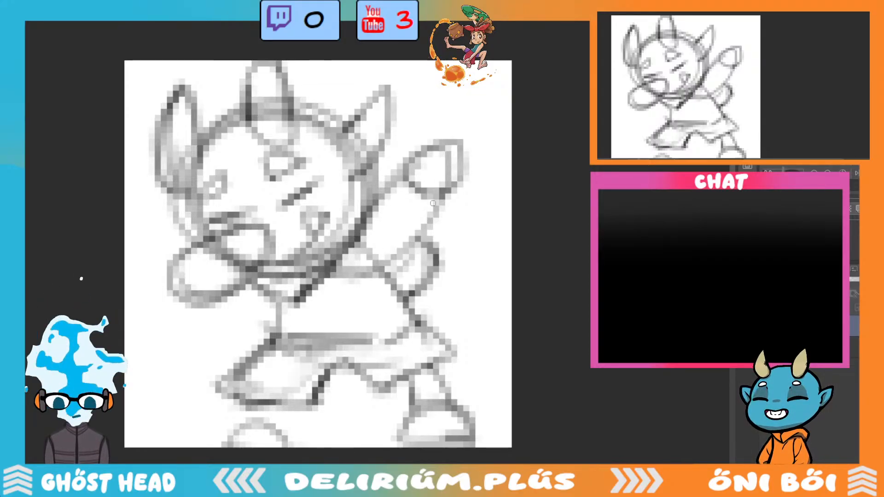
Darken the raised hand's pointed outline with finger marks inside, and darken the outline of the hand and arm across the face.
{"action": "mouse_move", "coordinate": [433, 203]}
{"action": "left_mouse_down"}
{"action": "mouse_move", "coordinate": [405, 171]}
{"action": "mouse_move", "coordinate": [448, 146]}
{"action": "left_mouse_up"}
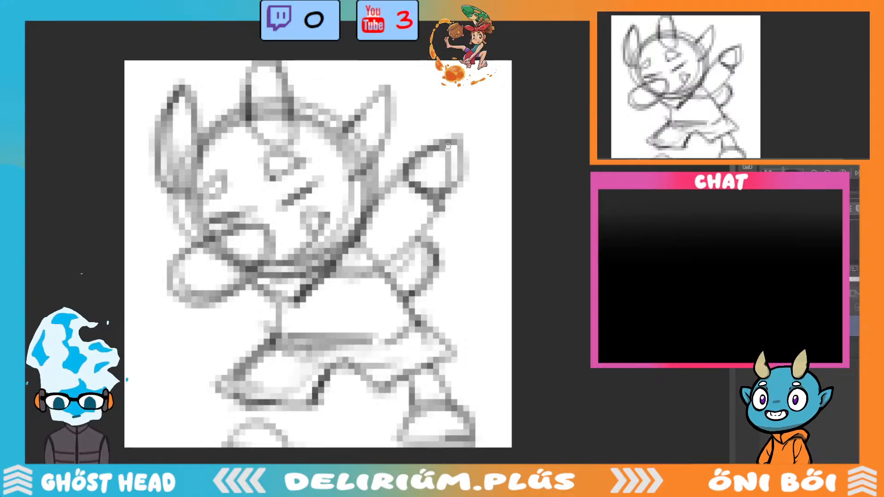
{"action": "left_click_drag", "start_coordinate": [404, 172], "coordinate": [455, 138]}
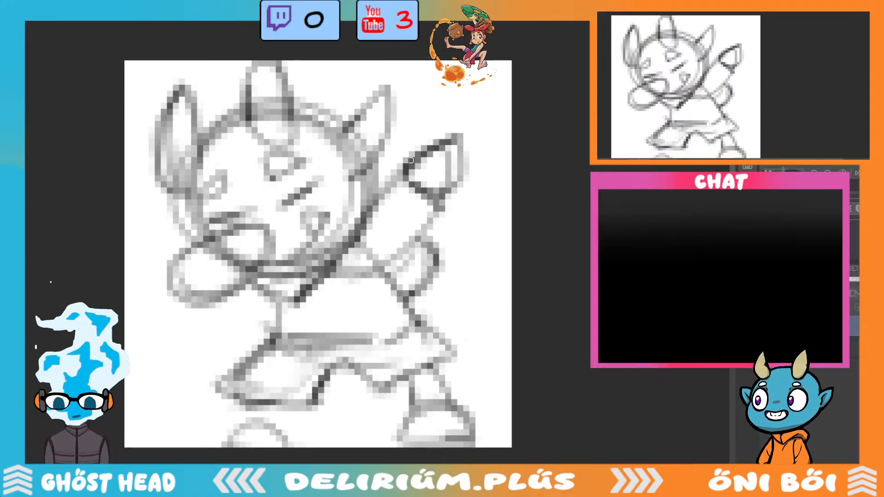
{"action": "mouse_move", "coordinate": [410, 156]}
{"action": "left_mouse_down"}
{"action": "mouse_move", "coordinate": [444, 156]}
{"action": "mouse_move", "coordinate": [448, 175]}
{"action": "left_mouse_up"}
{"action": "mouse_move", "coordinate": [429, 143]}
{"action": "left_mouse_down"}
{"action": "mouse_move", "coordinate": [435, 191]}
{"action": "mouse_move", "coordinate": [469, 137]}
{"action": "mouse_move", "coordinate": [451, 168]}
{"action": "mouse_move", "coordinate": [453, 197]}
{"action": "left_mouse_up"}
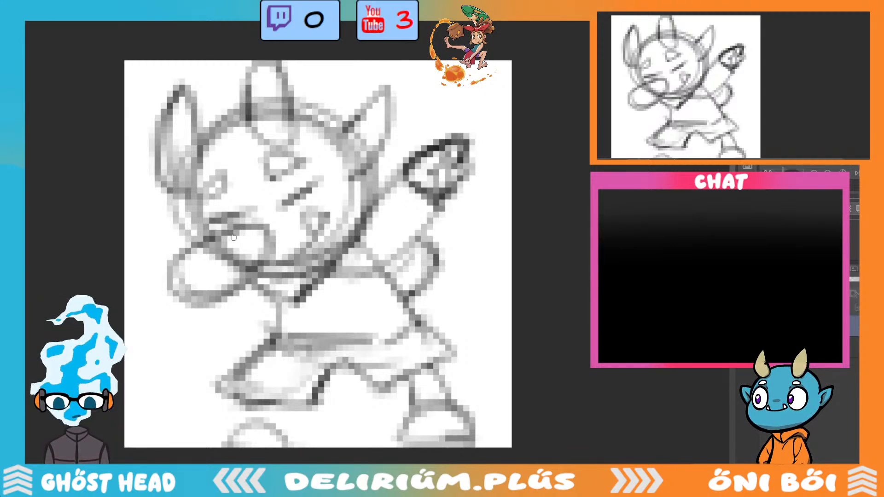
{"action": "mouse_move", "coordinate": [210, 230]}
{"action": "left_mouse_down"}
{"action": "mouse_move", "coordinate": [263, 225]}
{"action": "mouse_move", "coordinate": [271, 241]}
{"action": "mouse_move", "coordinate": [233, 288]}
{"action": "left_mouse_up"}
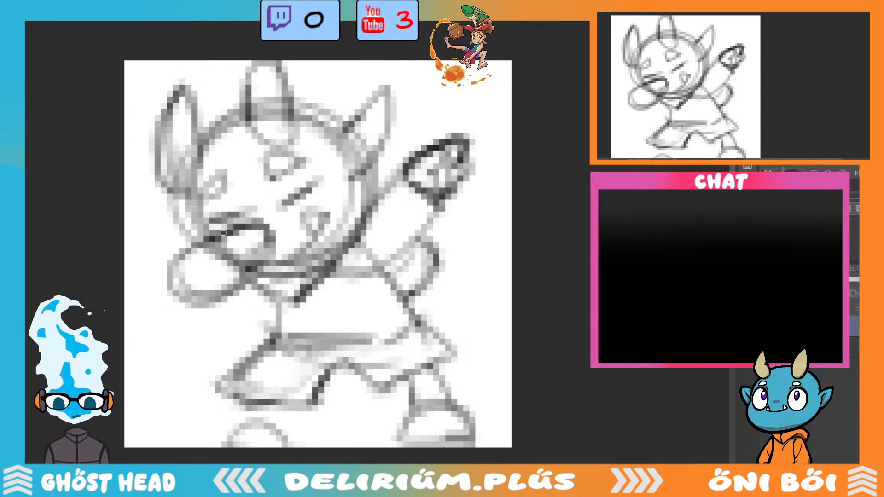
{"action": "mouse_move", "coordinate": [221, 248]}
{"action": "left_mouse_down"}
{"action": "mouse_move", "coordinate": [175, 303]}
{"action": "mouse_move", "coordinate": [258, 281]}
{"action": "left_mouse_up"}
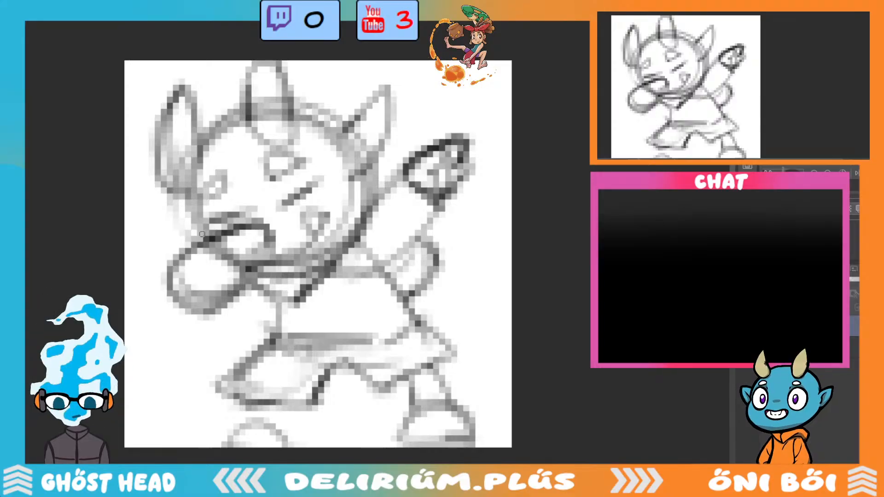
Darken the head outline, redraw the right horn narrower with an inner line, and give the centre horn a rounded base.
{"action": "mouse_move", "coordinate": [190, 201]}
{"action": "left_mouse_down"}
{"action": "mouse_move", "coordinate": [202, 225]}
{"action": "mouse_move", "coordinate": [205, 247]}
{"action": "left_mouse_up"}
{"action": "mouse_move", "coordinate": [255, 271]}
{"action": "left_mouse_down"}
{"action": "mouse_move", "coordinate": [304, 272]}
{"action": "mouse_move", "coordinate": [281, 276]}
{"action": "mouse_move", "coordinate": [345, 251]}
{"action": "mouse_move", "coordinate": [366, 229]}
{"action": "mouse_move", "coordinate": [370, 169]}
{"action": "left_mouse_up"}
{"action": "mouse_move", "coordinate": [350, 133]}
{"action": "left_mouse_down"}
{"action": "mouse_move", "coordinate": [386, 87]}
{"action": "mouse_move", "coordinate": [364, 186]}
{"action": "left_mouse_up"}
{"action": "mouse_move", "coordinate": [371, 116]}
{"action": "left_mouse_down"}
{"action": "mouse_move", "coordinate": [356, 159]}
{"action": "mouse_move", "coordinate": [369, 183]}
{"action": "left_mouse_up"}
{"action": "mouse_move", "coordinate": [339, 119]}
{"action": "left_mouse_down"}
{"action": "mouse_move", "coordinate": [294, 98]}
{"action": "mouse_move", "coordinate": [307, 98]}
{"action": "left_mouse_up"}
{"action": "mouse_move", "coordinate": [255, 67]}
{"action": "left_mouse_down"}
{"action": "mouse_move", "coordinate": [247, 147]}
{"action": "mouse_move", "coordinate": [297, 106]}
{"action": "left_mouse_up"}
{"action": "mouse_move", "coordinate": [297, 106]}
{"action": "left_mouse_down"}
{"action": "mouse_move", "coordinate": [285, 68]}
{"action": "mouse_move", "coordinate": [285, 152]}
{"action": "left_mouse_up"}
{"action": "mouse_move", "coordinate": [250, 62]}
{"action": "left_mouse_down"}
{"action": "mouse_move", "coordinate": [246, 113]}
{"action": "mouse_move", "coordinate": [253, 85]}
{"action": "left_mouse_up"}
{"action": "mouse_move", "coordinate": [181, 87]}
{"action": "left_mouse_down"}
{"action": "mouse_move", "coordinate": [171, 189]}
{"action": "mouse_move", "coordinate": [164, 176]}
{"action": "mouse_move", "coordinate": [193, 134]}
{"action": "mouse_move", "coordinate": [193, 196]}
{"action": "mouse_move", "coordinate": [208, 133]}
{"action": "mouse_move", "coordinate": [250, 106]}
{"action": "left_mouse_up"}
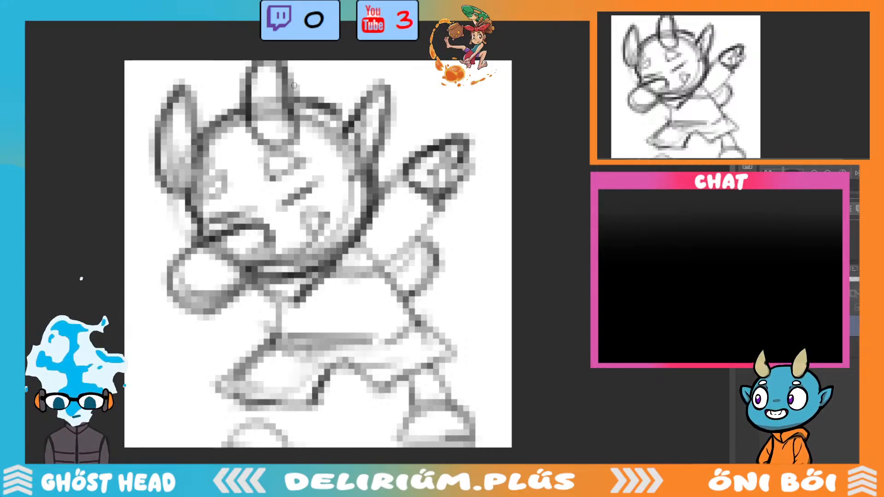
Darken both brows, redraw the right eye as a curved closed line, and strengthen the smile on the face.
{"action": "mouse_move", "coordinate": [223, 166]}
{"action": "left_mouse_down"}
{"action": "mouse_move", "coordinate": [228, 189]}
{"action": "mouse_move", "coordinate": [195, 208]}
{"action": "mouse_move", "coordinate": [226, 179]}
{"action": "left_mouse_up"}
{"action": "mouse_move", "coordinate": [258, 154]}
{"action": "left_mouse_down"}
{"action": "mouse_move", "coordinate": [267, 177]}
{"action": "mouse_move", "coordinate": [312, 154]}
{"action": "mouse_move", "coordinate": [270, 186]}
{"action": "mouse_move", "coordinate": [313, 185]}
{"action": "mouse_move", "coordinate": [282, 203]}
{"action": "mouse_move", "coordinate": [321, 176]}
{"action": "left_mouse_up"}
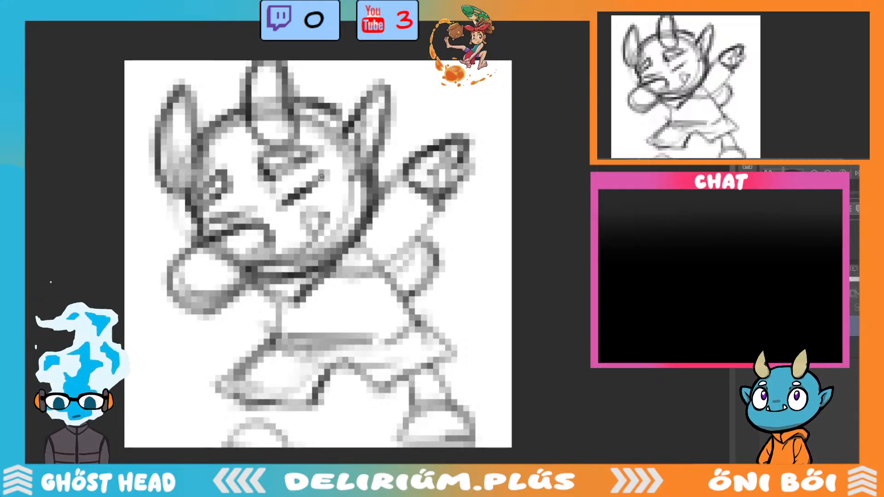
{"action": "left_click_drag", "start_coordinate": [288, 209], "coordinate": [315, 184]}
{"action": "mouse_move", "coordinate": [202, 233]}
{"action": "left_mouse_down"}
{"action": "mouse_move", "coordinate": [327, 177]}
{"action": "mouse_move", "coordinate": [288, 205]}
{"action": "mouse_move", "coordinate": [323, 174]}
{"action": "mouse_move", "coordinate": [342, 184]}
{"action": "mouse_move", "coordinate": [361, 178]}
{"action": "left_mouse_up"}
{"action": "mouse_move", "coordinate": [291, 253]}
{"action": "left_mouse_down"}
{"action": "mouse_move", "coordinate": [315, 226]}
{"action": "mouse_move", "coordinate": [276, 278]}
{"action": "mouse_move", "coordinate": [332, 254]}
{"action": "mouse_move", "coordinate": [302, 244]}
{"action": "left_mouse_up"}
Darken the bent forearm and outline the shirt with a curved lower hem and a fold line across the chest.
{"action": "mouse_move", "coordinate": [227, 241]}
{"action": "left_mouse_down"}
{"action": "mouse_move", "coordinate": [260, 244]}
{"action": "mouse_move", "coordinate": [245, 283]}
{"action": "left_mouse_up"}
{"action": "mouse_move", "coordinate": [214, 249]}
{"action": "left_mouse_down"}
{"action": "mouse_move", "coordinate": [185, 322]}
{"action": "mouse_move", "coordinate": [242, 286]}
{"action": "mouse_move", "coordinate": [244, 292]}
{"action": "mouse_move", "coordinate": [285, 276]}
{"action": "mouse_move", "coordinate": [302, 295]}
{"action": "mouse_move", "coordinate": [272, 318]}
{"action": "mouse_move", "coordinate": [270, 345]}
{"action": "mouse_move", "coordinate": [329, 359]}
{"action": "mouse_move", "coordinate": [386, 343]}
{"action": "mouse_move", "coordinate": [375, 299]}
{"action": "mouse_move", "coordinate": [405, 338]}
{"action": "left_mouse_up"}
{"action": "mouse_move", "coordinate": [345, 306]}
{"action": "left_mouse_down"}
{"action": "mouse_move", "coordinate": [276, 315]}
{"action": "mouse_move", "coordinate": [372, 313]}
{"action": "left_mouse_up"}
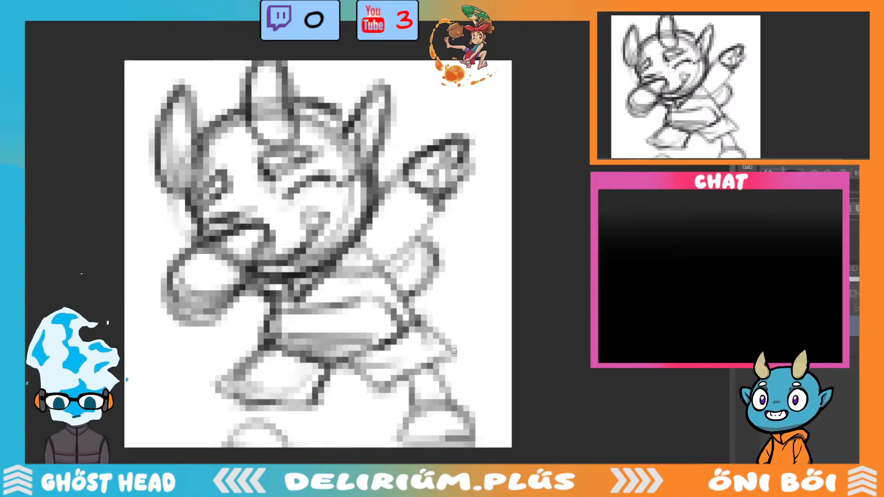
Erase the stray sketch lines inside the horns, along the face's right side, at the raised arm's shoulder and on the old waistline.
{"action": "mouse_move", "coordinate": [177, 159]}
{"action": "left_mouse_down"}
{"action": "mouse_move", "coordinate": [170, 135]}
{"action": "mouse_move", "coordinate": [177, 115]}
{"action": "mouse_move", "coordinate": [170, 161]}
{"action": "left_mouse_up"}
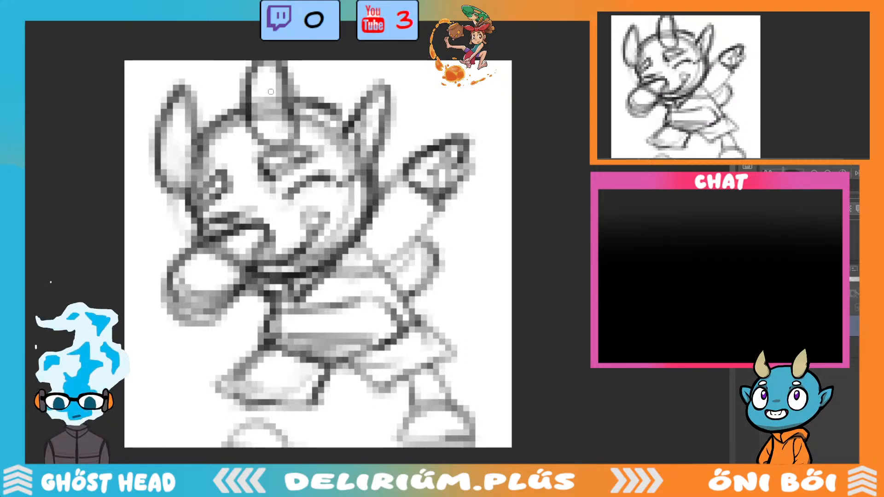
{"action": "mouse_move", "coordinate": [272, 89]}
{"action": "left_mouse_down"}
{"action": "mouse_move", "coordinate": [263, 131]}
{"action": "mouse_move", "coordinate": [278, 76]}
{"action": "mouse_move", "coordinate": [262, 81]}
{"action": "left_mouse_up"}
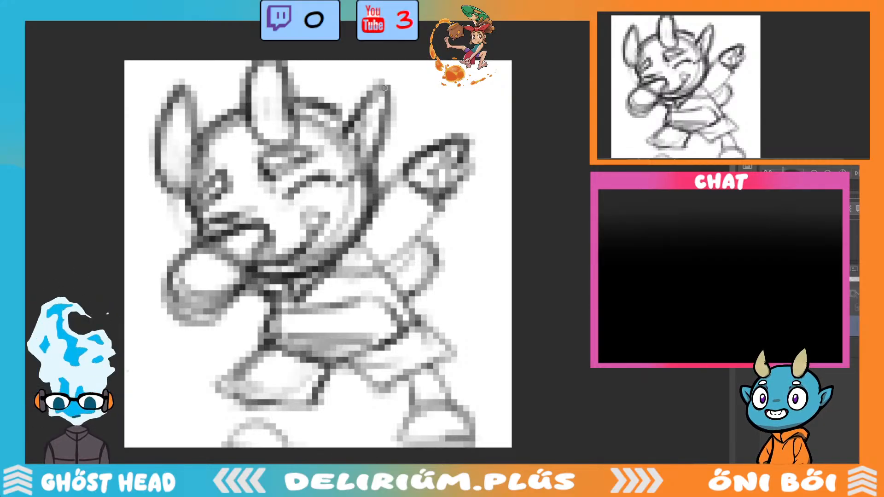
{"action": "mouse_move", "coordinate": [310, 122]}
{"action": "left_mouse_down"}
{"action": "mouse_move", "coordinate": [334, 135]}
{"action": "mouse_move", "coordinate": [339, 159]}
{"action": "mouse_move", "coordinate": [352, 137]}
{"action": "mouse_move", "coordinate": [351, 209]}
{"action": "mouse_move", "coordinate": [354, 194]}
{"action": "mouse_move", "coordinate": [334, 224]}
{"action": "left_mouse_up"}
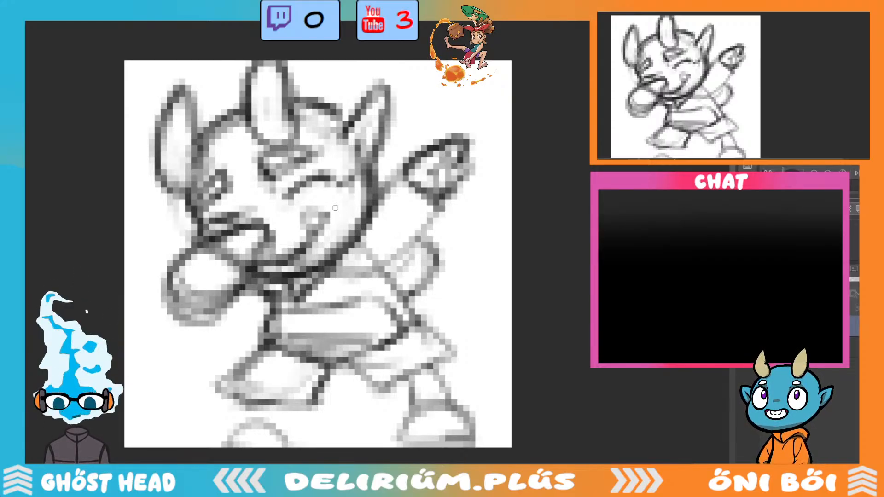
{"action": "mouse_move", "coordinate": [335, 208]}
{"action": "left_mouse_down"}
{"action": "mouse_move", "coordinate": [370, 249]}
{"action": "mouse_move", "coordinate": [359, 258]}
{"action": "mouse_move", "coordinate": [377, 292]}
{"action": "mouse_move", "coordinate": [359, 272]}
{"action": "mouse_move", "coordinate": [333, 272]}
{"action": "mouse_move", "coordinate": [385, 268]}
{"action": "left_mouse_up"}
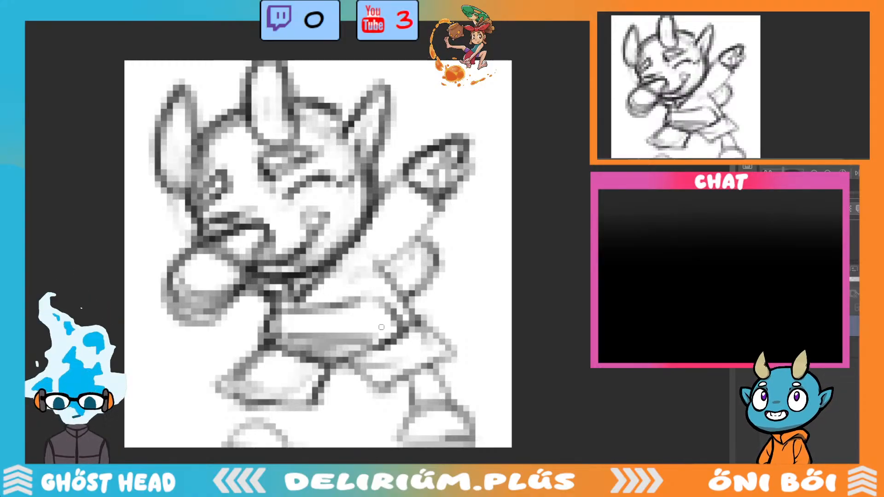
{"action": "mouse_move", "coordinate": [381, 327]}
{"action": "left_mouse_down"}
{"action": "mouse_move", "coordinate": [297, 339]}
{"action": "mouse_move", "coordinate": [368, 340]}
{"action": "mouse_move", "coordinate": [306, 347]}
{"action": "mouse_move", "coordinate": [364, 352]}
{"action": "left_mouse_up"}
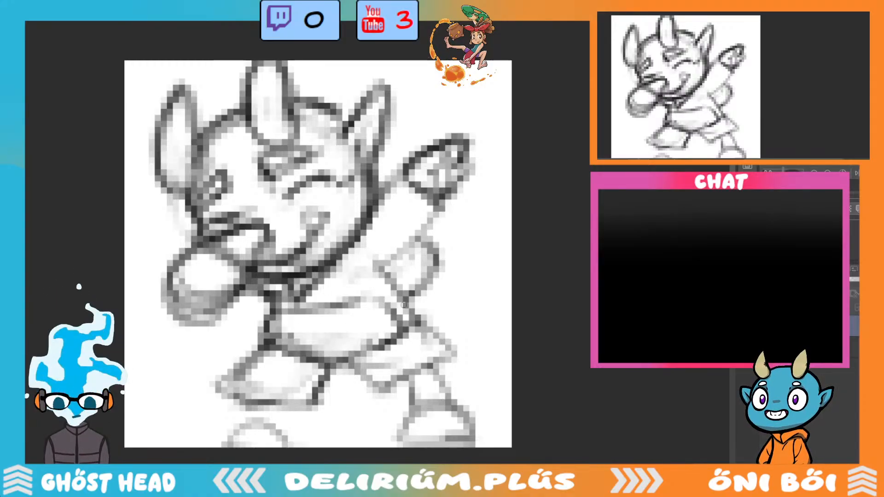
Darken the outlines of both shorts legs and draw the ankles and shoe details on both feet.
{"action": "mouse_move", "coordinate": [265, 341]}
{"action": "left_mouse_down"}
{"action": "mouse_move", "coordinate": [237, 391]}
{"action": "mouse_move", "coordinate": [304, 403]}
{"action": "mouse_move", "coordinate": [334, 366]}
{"action": "mouse_move", "coordinate": [337, 375]}
{"action": "mouse_move", "coordinate": [348, 367]}
{"action": "mouse_move", "coordinate": [370, 393]}
{"action": "mouse_move", "coordinate": [405, 399]}
{"action": "mouse_move", "coordinate": [413, 380]}
{"action": "mouse_move", "coordinate": [454, 360]}
{"action": "mouse_move", "coordinate": [442, 353]}
{"action": "mouse_move", "coordinate": [455, 372]}
{"action": "mouse_move", "coordinate": [437, 345]}
{"action": "mouse_move", "coordinate": [406, 378]}
{"action": "mouse_move", "coordinate": [483, 362]}
{"action": "mouse_move", "coordinate": [402, 384]}
{"action": "mouse_move", "coordinate": [428, 408]}
{"action": "mouse_move", "coordinate": [440, 400]}
{"action": "mouse_move", "coordinate": [453, 419]}
{"action": "mouse_move", "coordinate": [414, 428]}
{"action": "mouse_move", "coordinate": [433, 439]}
{"action": "mouse_move", "coordinate": [410, 439]}
{"action": "mouse_move", "coordinate": [434, 441]}
{"action": "mouse_move", "coordinate": [432, 426]}
{"action": "mouse_move", "coordinate": [469, 420]}
{"action": "mouse_move", "coordinate": [474, 447]}
{"action": "mouse_move", "coordinate": [446, 409]}
{"action": "mouse_move", "coordinate": [413, 418]}
{"action": "mouse_move", "coordinate": [467, 411]}
{"action": "mouse_move", "coordinate": [441, 388]}
{"action": "mouse_move", "coordinate": [408, 396]}
{"action": "left_mouse_up"}
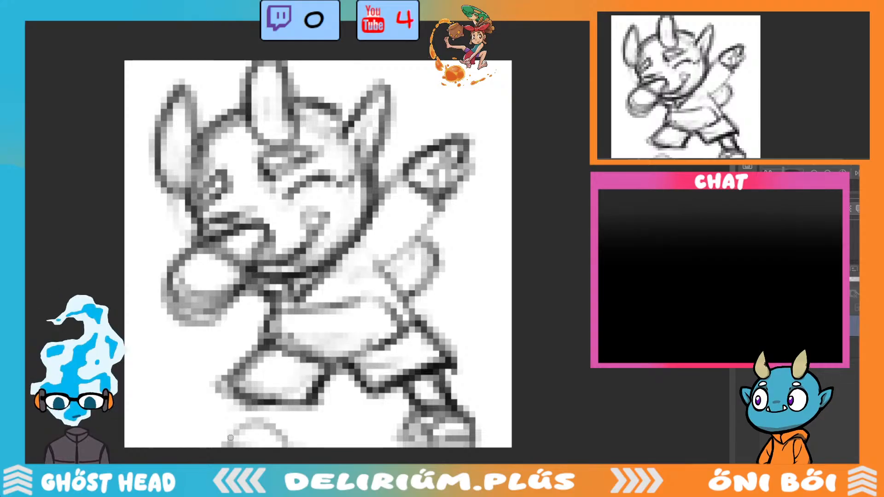
{"action": "mouse_move", "coordinate": [232, 415]}
{"action": "left_mouse_down"}
{"action": "mouse_move", "coordinate": [209, 437]}
{"action": "mouse_move", "coordinate": [256, 426]}
{"action": "mouse_move", "coordinate": [270, 442]}
{"action": "mouse_move", "coordinate": [235, 444]}
{"action": "mouse_move", "coordinate": [277, 448]}
{"action": "mouse_move", "coordinate": [271, 429]}
{"action": "mouse_move", "coordinate": [295, 453]}
{"action": "mouse_move", "coordinate": [279, 421]}
{"action": "mouse_move", "coordinate": [296, 410]}
{"action": "left_mouse_up"}
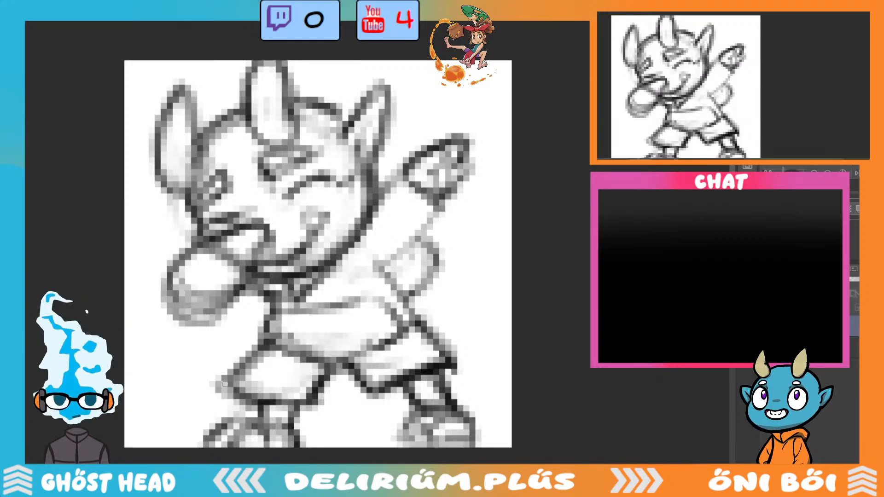
Darken the upper and lower edges of the raised arm between the head and the hand.
{"action": "scroll", "coordinate": [450, 365], "scroll_direction": "down", "scroll_amount": 2}
{"action": "scroll", "coordinate": [464, 341], "scroll_direction": "up", "scroll_amount": 3}
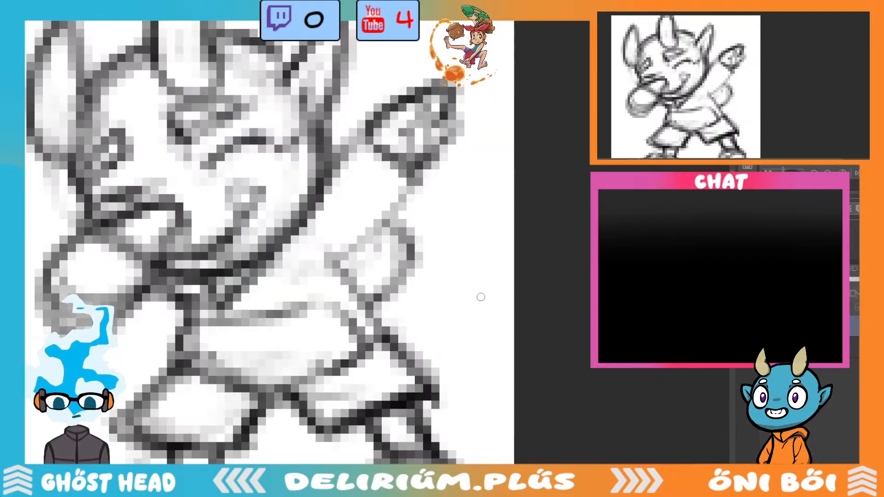
{"action": "mouse_move", "coordinate": [357, 234]}
{"action": "left_mouse_down"}
{"action": "mouse_move", "coordinate": [332, 267]}
{"action": "mouse_move", "coordinate": [400, 181]}
{"action": "left_mouse_up"}
{"action": "left_click_drag", "start_coordinate": [369, 145], "coordinate": [348, 160]}
{"action": "scroll", "coordinate": [349, 160], "scroll_direction": "down", "scroll_amount": 4}
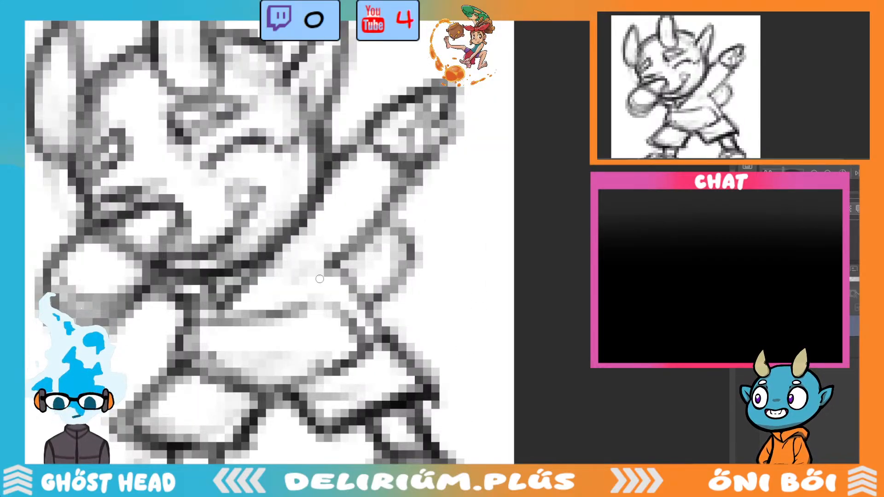
{"action": "scroll", "coordinate": [476, 315], "scroll_direction": "up", "scroll_amount": 2}
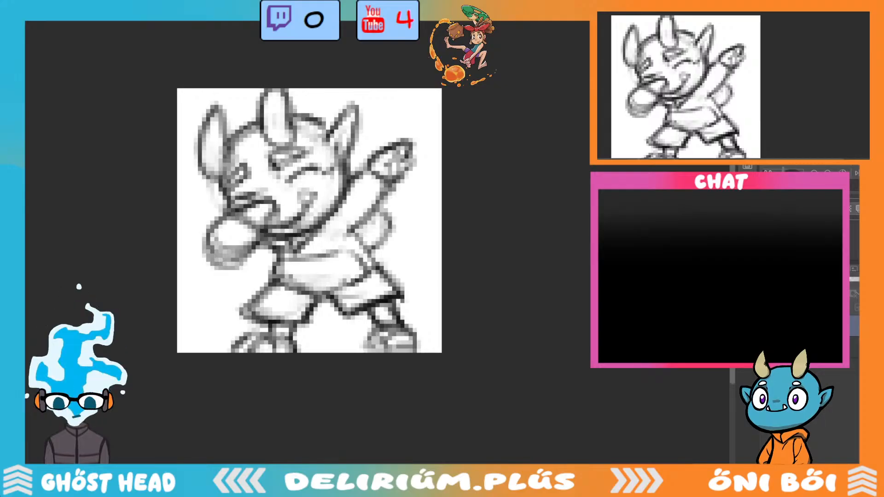
Clean the shading off the bent arm's rounded end, redraw its outline darker and touch up the raised arm's upper edge.
{"action": "scroll", "coordinate": [420, 285], "scroll_direction": "up", "scroll_amount": 1}
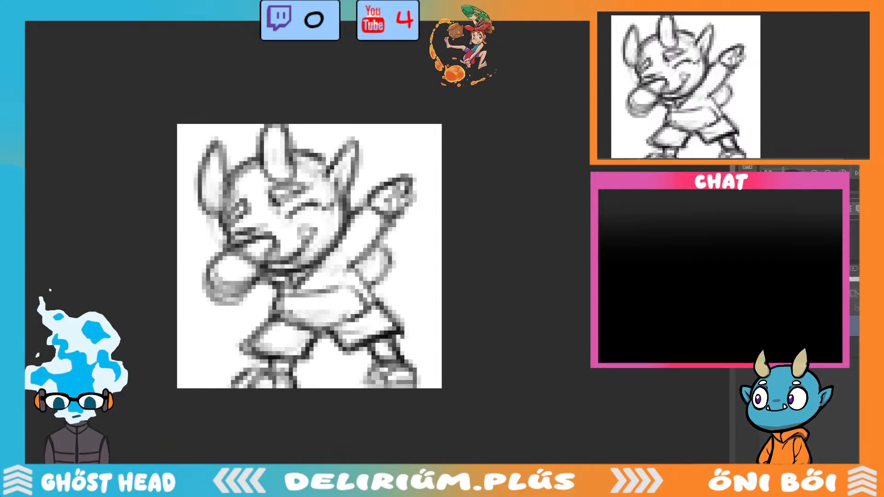
{"action": "scroll", "coordinate": [421, 285], "scroll_direction": "up", "scroll_amount": 3}
{"action": "scroll", "coordinate": [420, 286], "scroll_direction": "down", "scroll_amount": 3}
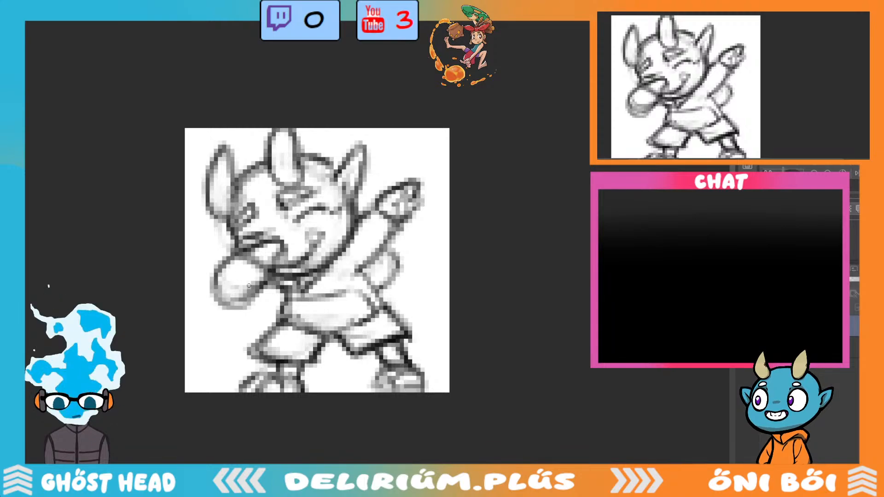
{"action": "mouse_move", "coordinate": [249, 286]}
{"action": "left_mouse_down"}
{"action": "mouse_move", "coordinate": [242, 298]}
{"action": "mouse_move", "coordinate": [220, 285]}
{"action": "mouse_move", "coordinate": [238, 302]}
{"action": "left_mouse_up"}
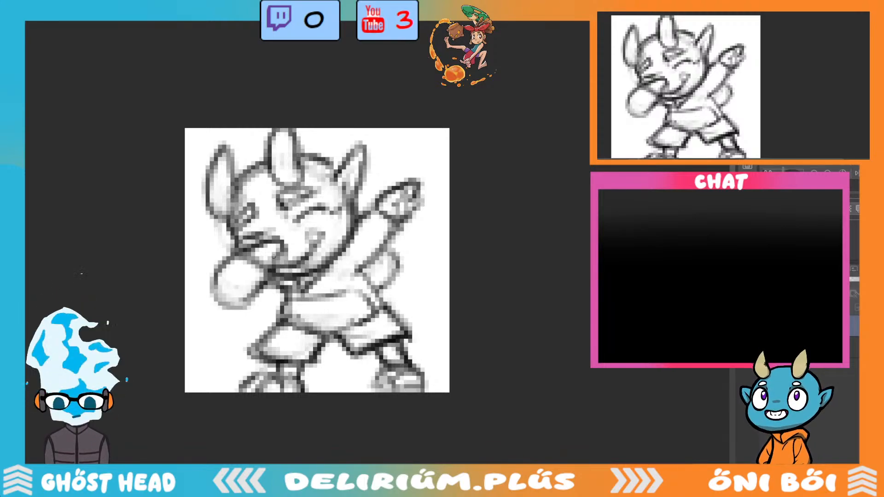
{"action": "left_click_drag", "start_coordinate": [365, 212], "coordinate": [380, 203]}
{"action": "mouse_move", "coordinate": [352, 262]}
{"action": "left_mouse_down"}
{"action": "mouse_move", "coordinate": [395, 224]}
{"action": "mouse_move", "coordinate": [354, 262]}
{"action": "left_mouse_up"}
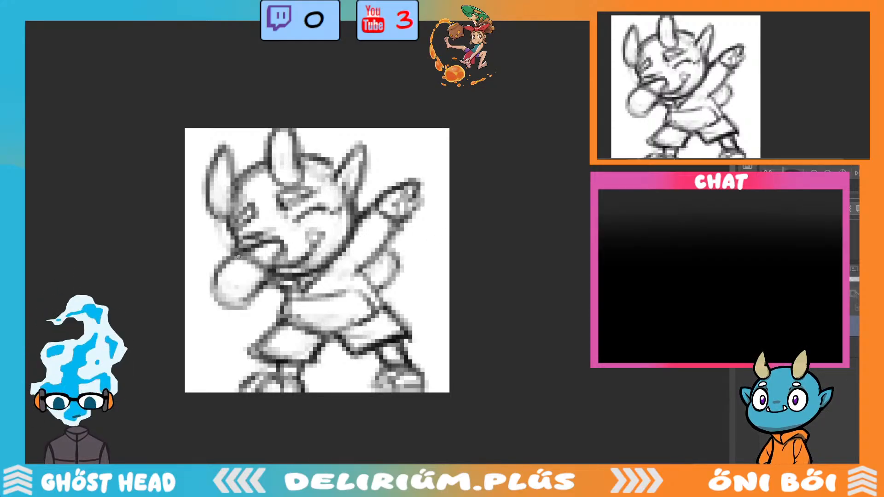
{"action": "mouse_move", "coordinate": [233, 253]}
{"action": "left_mouse_down"}
{"action": "mouse_move", "coordinate": [223, 297]}
{"action": "mouse_move", "coordinate": [253, 308]}
{"action": "mouse_move", "coordinate": [278, 281]}
{"action": "left_mouse_up"}
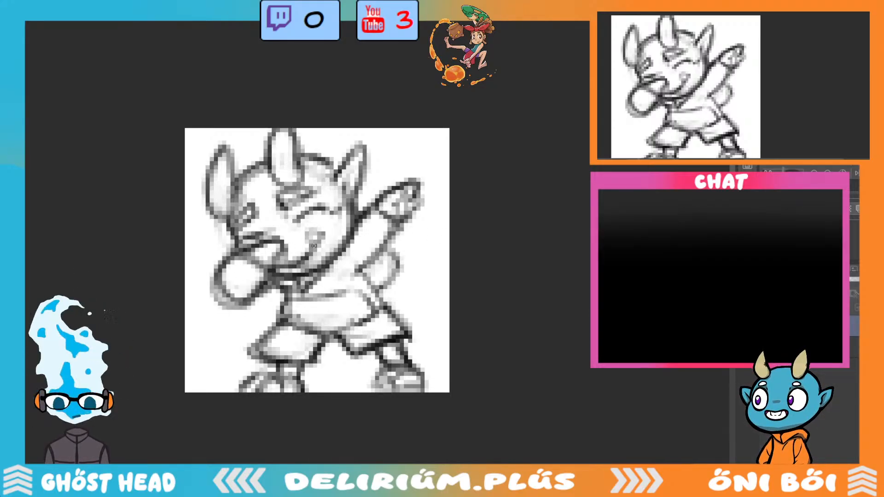
{"action": "mouse_move", "coordinate": [212, 272]}
{"action": "left_mouse_down"}
{"action": "mouse_move", "coordinate": [224, 301]}
{"action": "mouse_move", "coordinate": [210, 285]}
{"action": "mouse_move", "coordinate": [211, 294]}
{"action": "mouse_move", "coordinate": [258, 306]}
{"action": "left_mouse_up"}
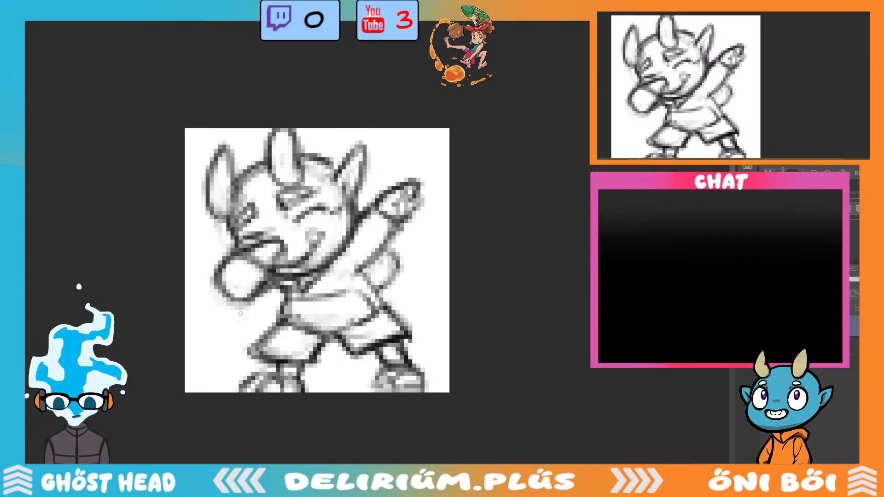
{"action": "left_click_drag", "start_coordinate": [251, 304], "coordinate": [239, 309]}
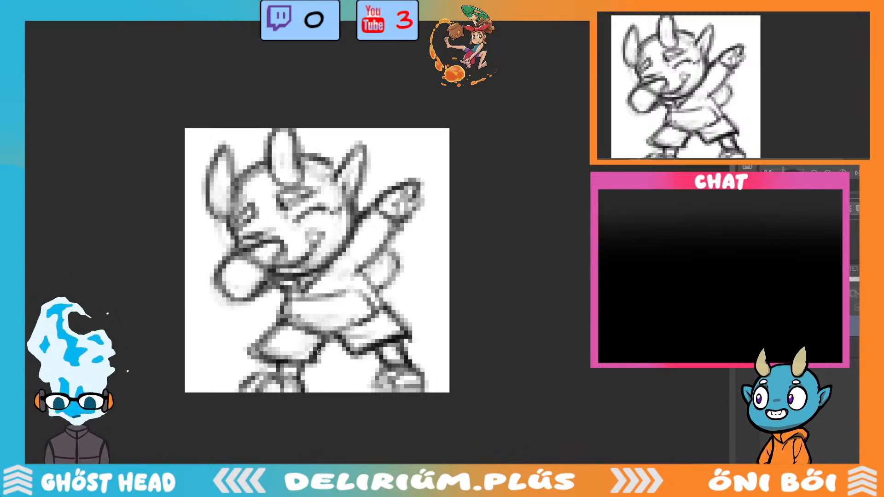
Draw three four-pointed sparkles around the character: above the raised hand, beside the left shorts leg and to the right of the shorts.
{"action": "mouse_move", "coordinate": [405, 140]}
{"action": "left_mouse_down"}
{"action": "mouse_move", "coordinate": [392, 157]}
{"action": "mouse_move", "coordinate": [411, 168]}
{"action": "mouse_move", "coordinate": [409, 137]}
{"action": "mouse_move", "coordinate": [420, 164]}
{"action": "left_mouse_up"}
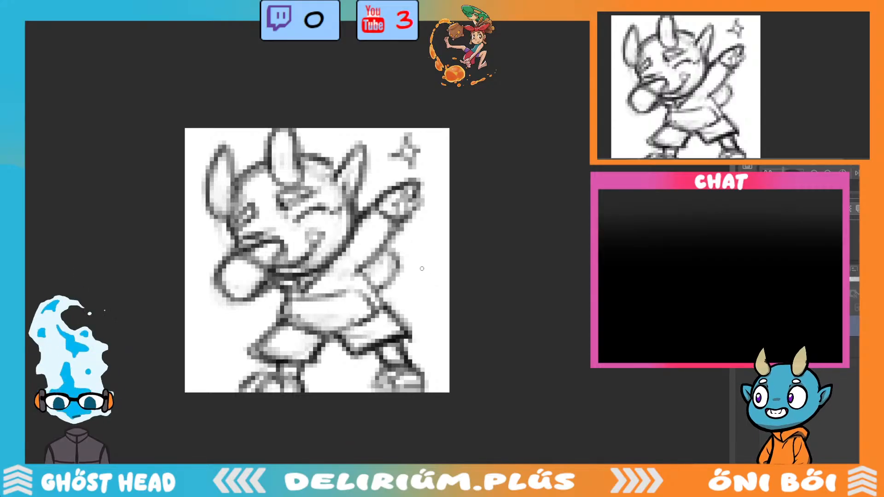
{"action": "mouse_move", "coordinate": [215, 310]}
{"action": "left_mouse_down"}
{"action": "mouse_move", "coordinate": [204, 334]}
{"action": "mouse_move", "coordinate": [220, 350]}
{"action": "left_mouse_up"}
{"action": "left_click_drag", "start_coordinate": [215, 306], "coordinate": [229, 329]}
{"action": "left_click_drag", "start_coordinate": [229, 330], "coordinate": [223, 347]}
{"action": "mouse_move", "coordinate": [421, 275]}
{"action": "left_mouse_down"}
{"action": "mouse_move", "coordinate": [414, 305]}
{"action": "mouse_move", "coordinate": [442, 297]}
{"action": "mouse_move", "coordinate": [435, 322]}
{"action": "left_mouse_up"}
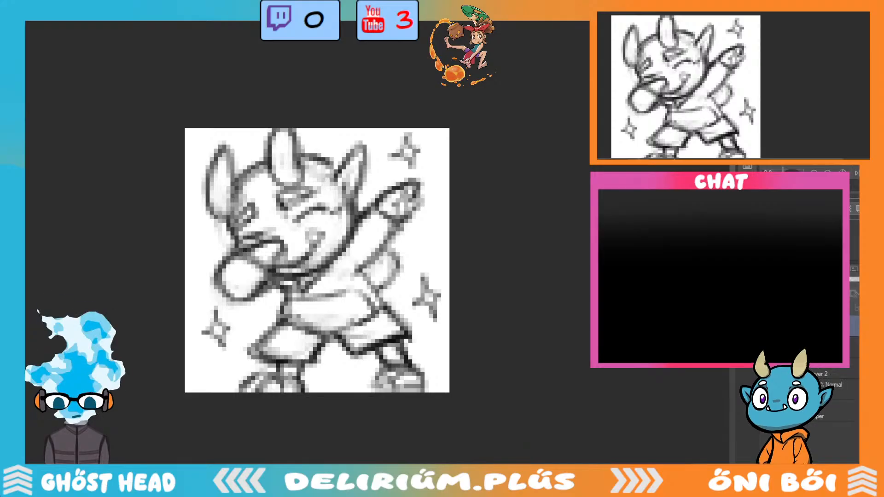
Lower the opacity of the character sketch layer so its lines turn light grey for tracing.
{"action": "left_click", "coordinate": [822, 383]}
{"action": "left_click_drag", "start_coordinate": [854, 279], "coordinate": [824, 279]}
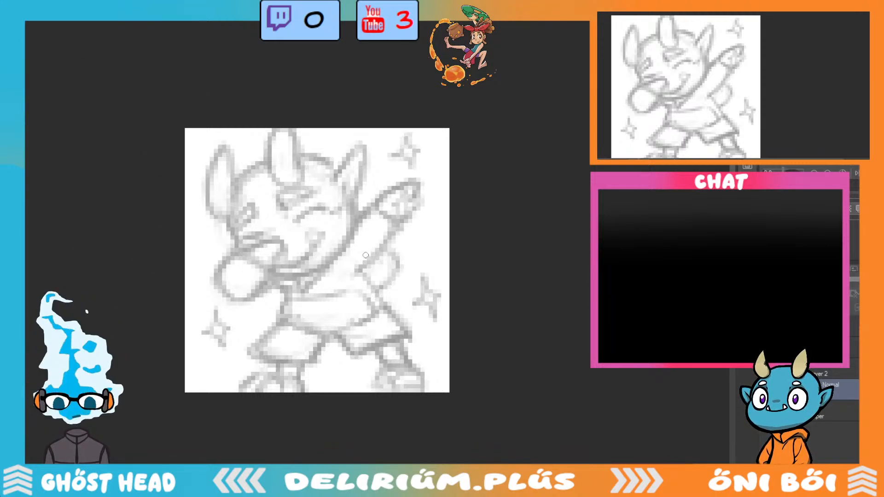
{"action": "scroll", "coordinate": [172, 266], "scroll_direction": "up", "scroll_amount": 3}
{"action": "mouse_move", "coordinate": [217, 216]}
{"action": "left_mouse_down"}
{"action": "mouse_move", "coordinate": [265, 215]}
{"action": "mouse_move", "coordinate": [247, 226]}
{"action": "left_mouse_up"}
{"action": "key", "text": "ctrl+z"}
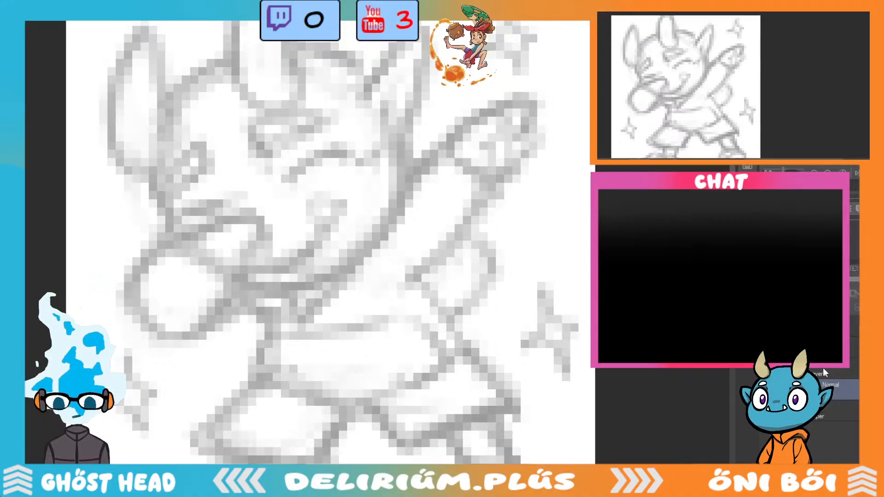
{"action": "left_click_drag", "start_coordinate": [194, 228], "coordinate": [261, 220]}
{"action": "key", "text": "ctrl+z"}
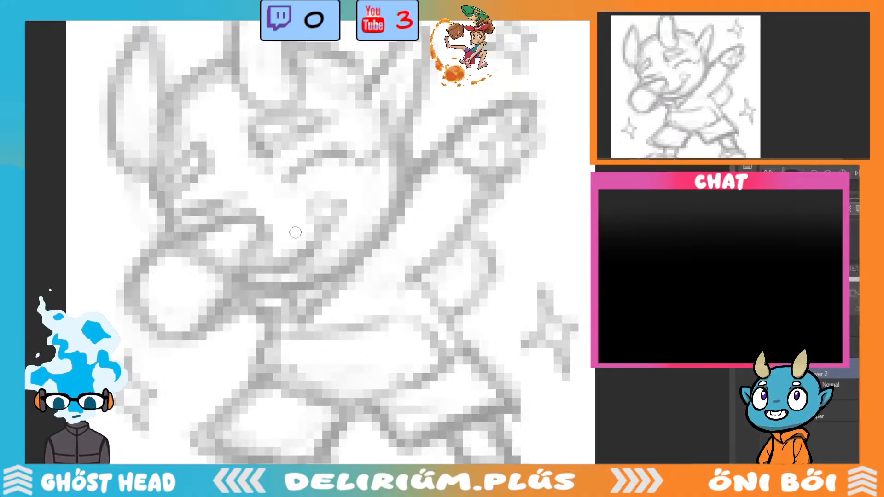
{"action": "scroll", "coordinate": [295, 232], "scroll_direction": "up", "scroll_amount": 3}
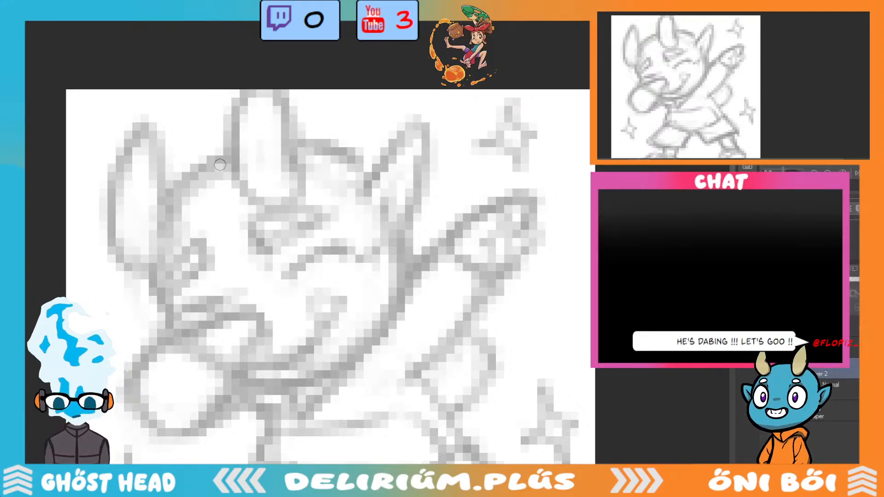
{"action": "mouse_move", "coordinate": [244, 91]}
{"action": "left_mouse_down"}
{"action": "mouse_move", "coordinate": [232, 143]}
{"action": "mouse_move", "coordinate": [242, 188]}
{"action": "left_mouse_up"}
{"action": "key", "text": "ctrl+z"}
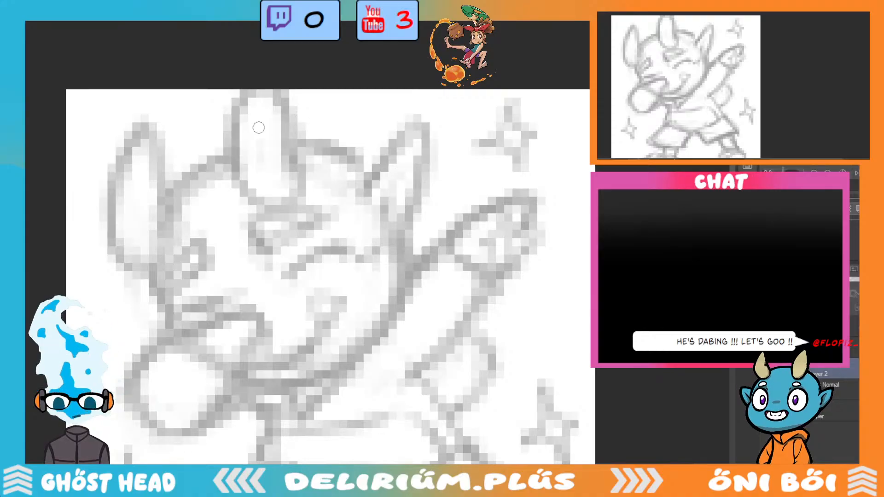
Trace the middle horn on Layer 2 with a black one-pixel outline, redrawing its right side with a bulge near the base.
{"action": "mouse_move", "coordinate": [251, 92]}
{"action": "left_mouse_down"}
{"action": "mouse_move", "coordinate": [233, 141]}
{"action": "mouse_move", "coordinate": [234, 191]}
{"action": "mouse_move", "coordinate": [281, 207]}
{"action": "mouse_move", "coordinate": [297, 201]}
{"action": "left_mouse_up"}
{"action": "mouse_move", "coordinate": [277, 91]}
{"action": "left_mouse_down"}
{"action": "mouse_move", "coordinate": [307, 169]}
{"action": "mouse_move", "coordinate": [299, 201]}
{"action": "left_mouse_up"}
{"action": "key", "text": "ctrl+z"}
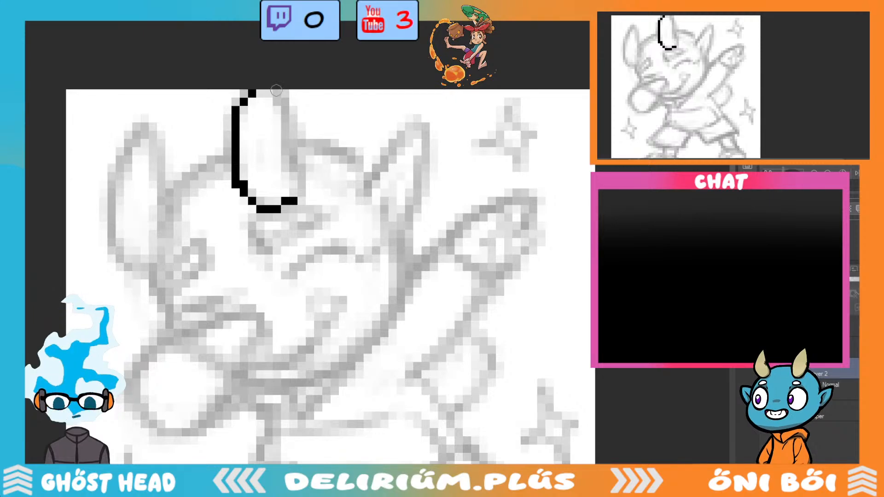
{"action": "mouse_move", "coordinate": [277, 91]}
{"action": "left_mouse_down"}
{"action": "mouse_move", "coordinate": [300, 146]}
{"action": "mouse_move", "coordinate": [305, 173]}
{"action": "mouse_move", "coordinate": [297, 190]}
{"action": "left_mouse_up"}
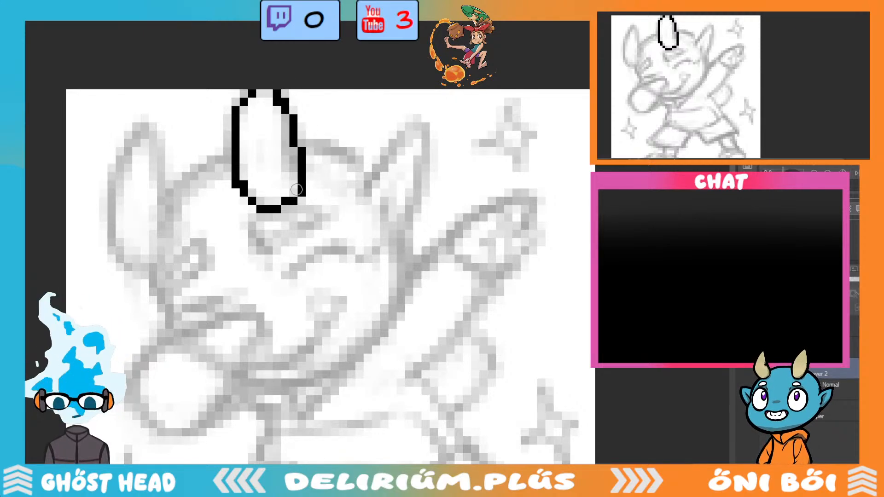
{"action": "key", "text": "ctrl+z"}
{"action": "mouse_move", "coordinate": [276, 91]}
{"action": "left_mouse_down"}
{"action": "mouse_move", "coordinate": [309, 174]}
{"action": "mouse_move", "coordinate": [300, 201]}
{"action": "mouse_move", "coordinate": [287, 199]}
{"action": "left_mouse_up"}
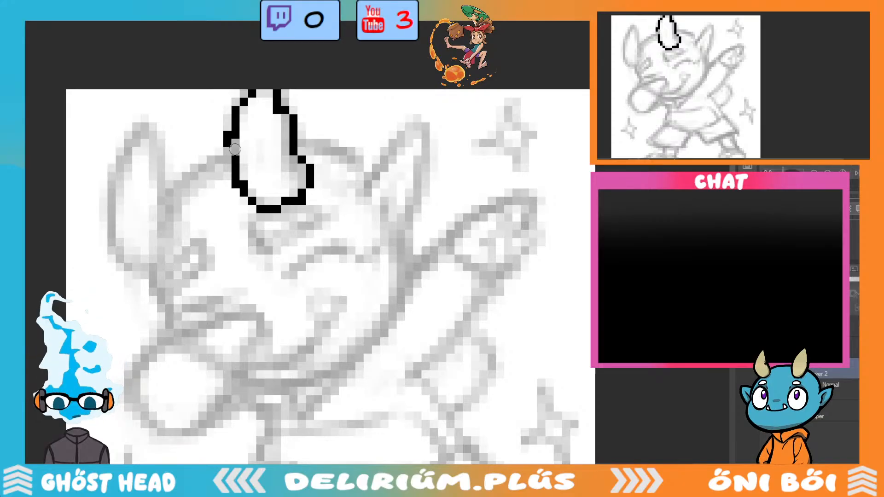
{"action": "left_click_drag", "start_coordinate": [231, 146], "coordinate": [228, 154]}
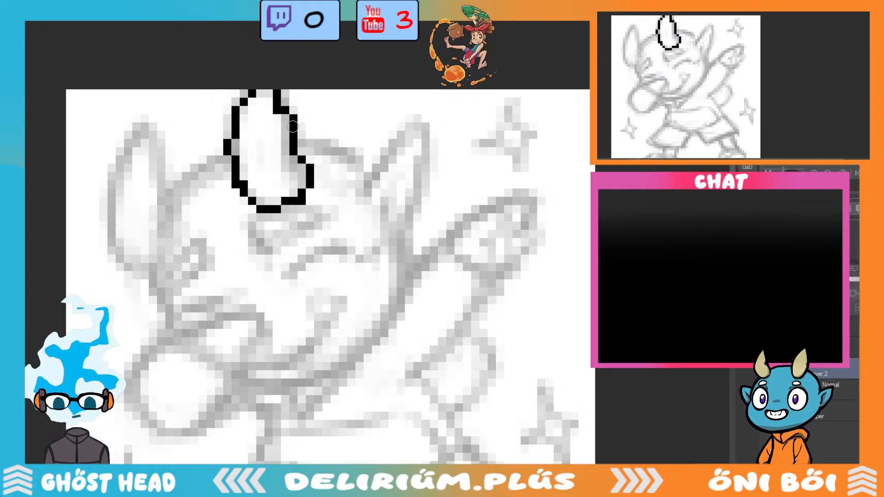
{"action": "key", "text": "ctrl+z"}
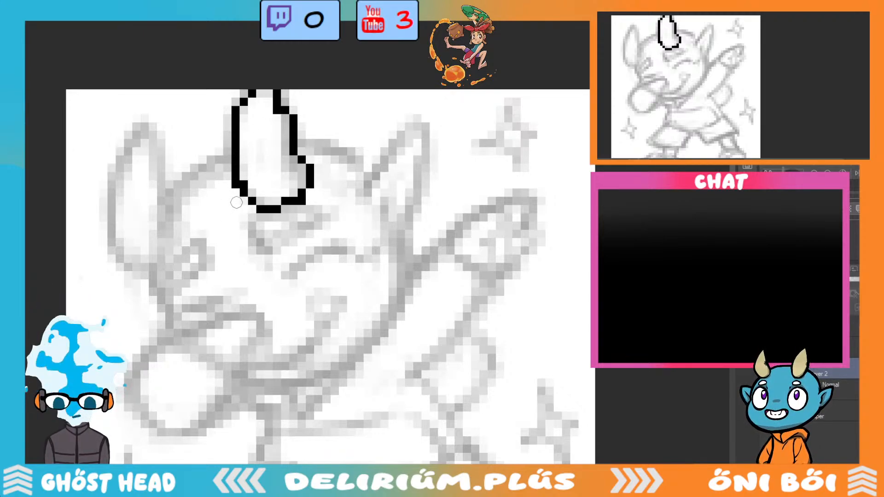
Trace the left horn with a closed black one-pixel outline that tapers to a pointed tip.
{"action": "mouse_move", "coordinate": [170, 199]}
{"action": "left_mouse_down"}
{"action": "mouse_move", "coordinate": [178, 223]}
{"action": "mouse_move", "coordinate": [162, 266]}
{"action": "mouse_move", "coordinate": [160, 249]}
{"action": "mouse_move", "coordinate": [144, 270]}
{"action": "mouse_move", "coordinate": [122, 261]}
{"action": "mouse_move", "coordinate": [106, 225]}
{"action": "mouse_move", "coordinate": [105, 188]}
{"action": "mouse_move", "coordinate": [147, 124]}
{"action": "mouse_move", "coordinate": [161, 138]}
{"action": "mouse_move", "coordinate": [167, 231]}
{"action": "left_mouse_up"}
{"action": "scroll", "coordinate": [294, 220], "scroll_direction": "down", "scroll_amount": 5}
{"action": "scroll", "coordinate": [311, 209], "scroll_direction": "up", "scroll_amount": 5}
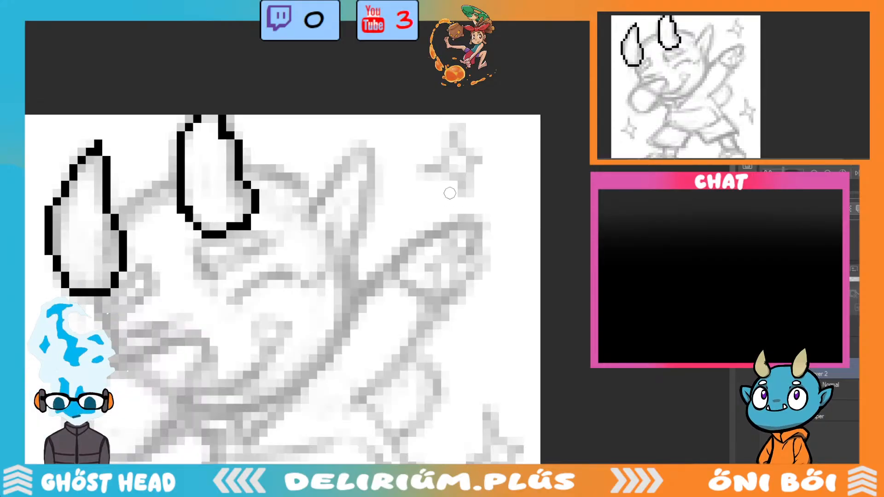
Outline the top of the head in black between the left horn and the middle horn.
{"action": "left_click_drag", "start_coordinate": [119, 203], "coordinate": [136, 195]}
{"action": "key", "text": "ctrl+z"}
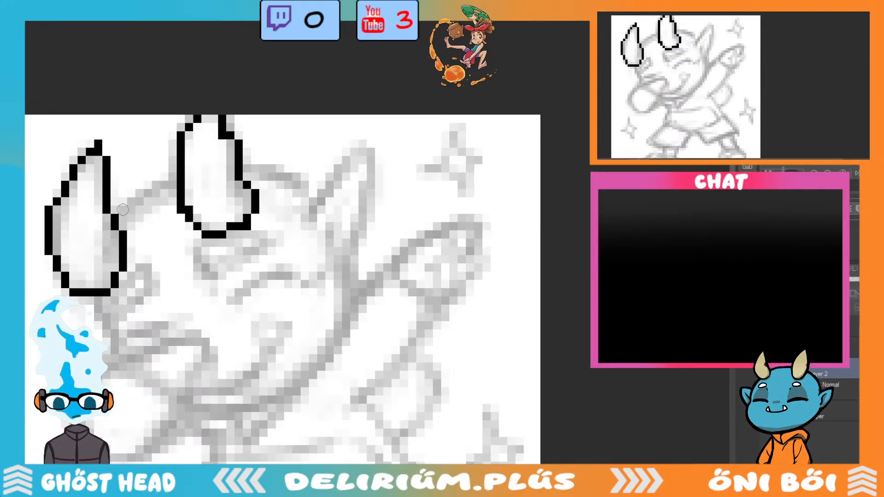
{"action": "left_click_drag", "start_coordinate": [121, 211], "coordinate": [169, 180]}
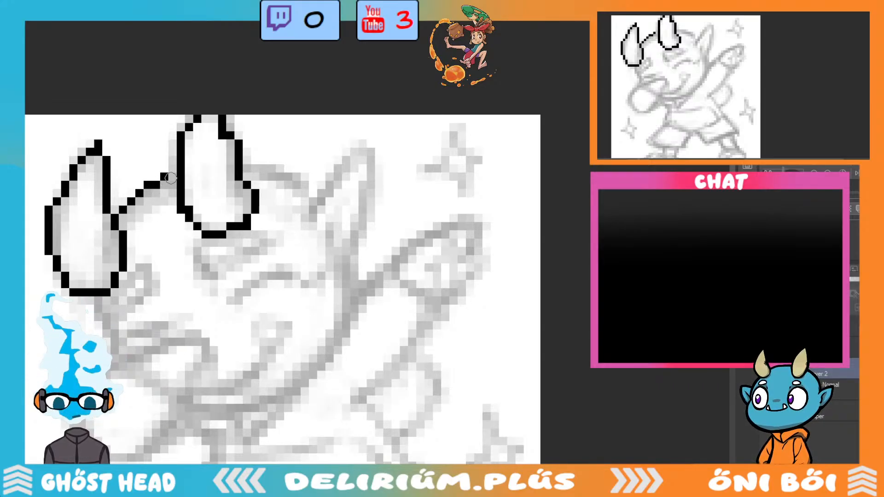
{"action": "scroll", "coordinate": [240, 174], "scroll_direction": "down", "scroll_amount": 5}
{"action": "scroll", "coordinate": [357, 246], "scroll_direction": "up", "scroll_amount": 5}
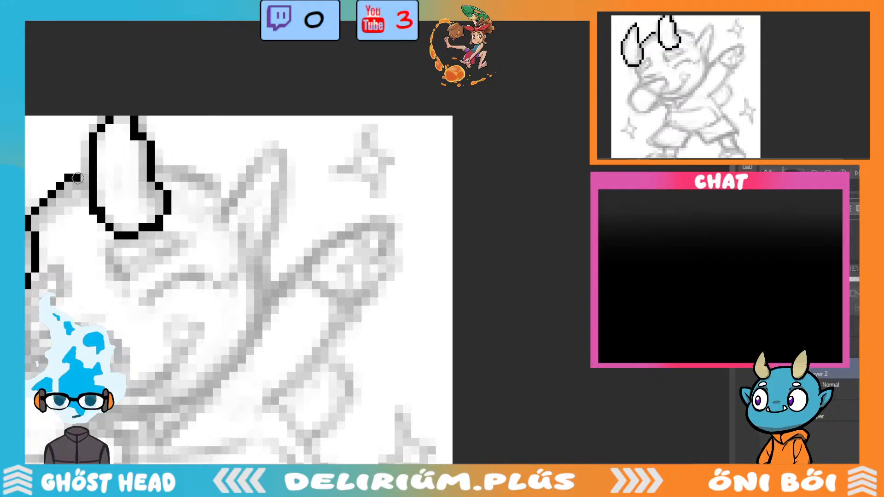
{"action": "scroll", "coordinate": [279, 274], "scroll_direction": "down", "scroll_amount": 3}
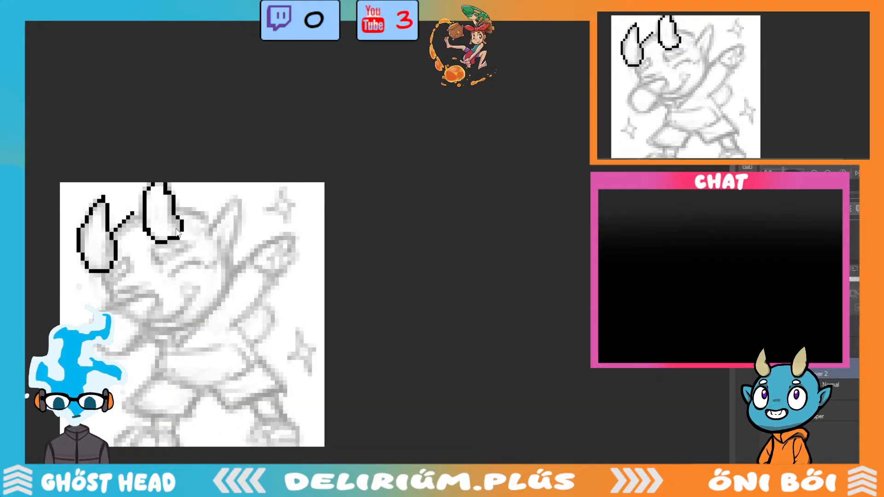
{"action": "scroll", "coordinate": [177, 233], "scroll_direction": "up", "scroll_amount": 5}
{"action": "scroll", "coordinate": [362, 462], "scroll_direction": "left", "scroll_amount": 5}
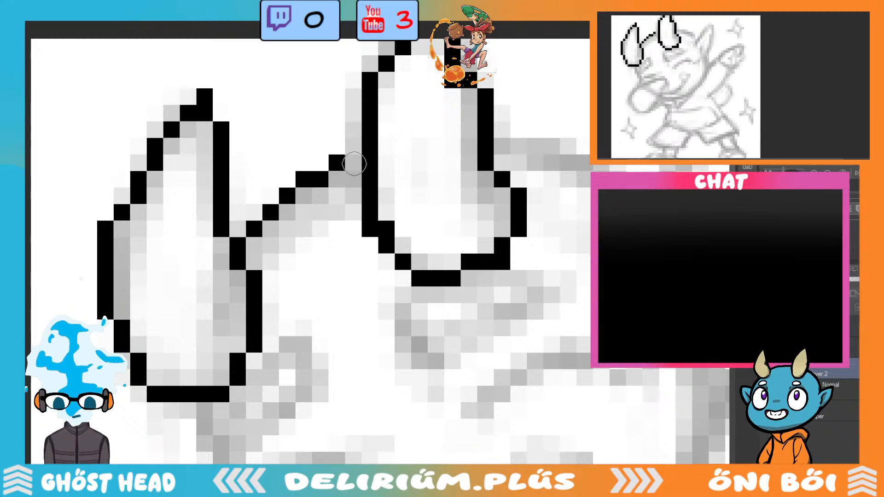
Outline the top of the head in black from the middle horn toward the right ear, redrawing the line slightly higher.
{"action": "scroll", "coordinate": [389, 271], "scroll_direction": "down", "scroll_amount": 2}
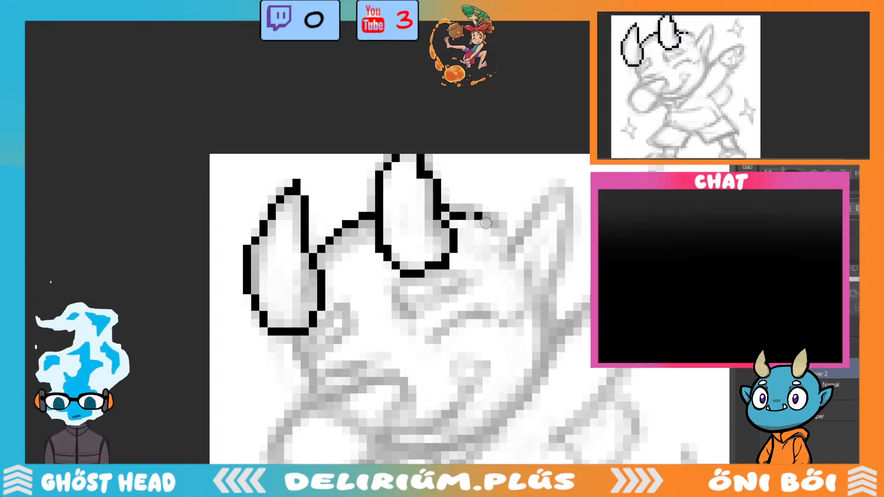
{"action": "left_click_drag", "start_coordinate": [486, 223], "coordinate": [495, 232]}
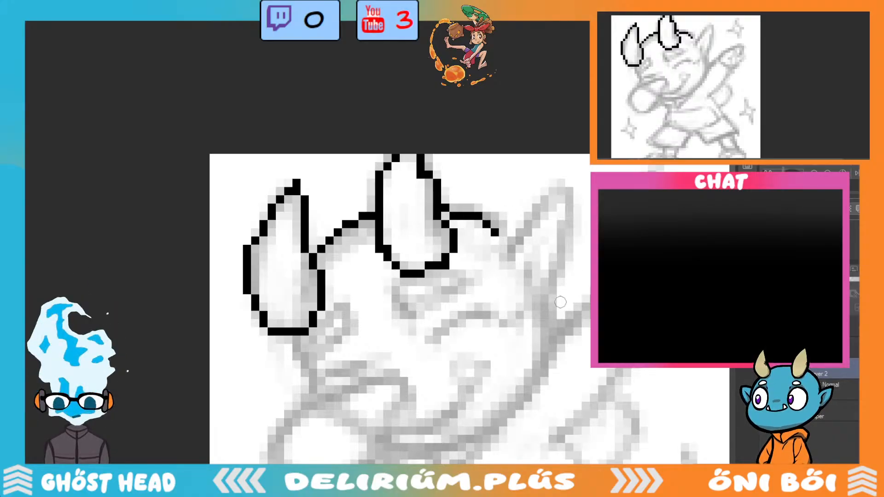
{"action": "scroll", "coordinate": [560, 302], "scroll_direction": "down", "scroll_amount": 2}
{"action": "scroll", "coordinate": [566, 286], "scroll_direction": "up", "scroll_amount": 4}
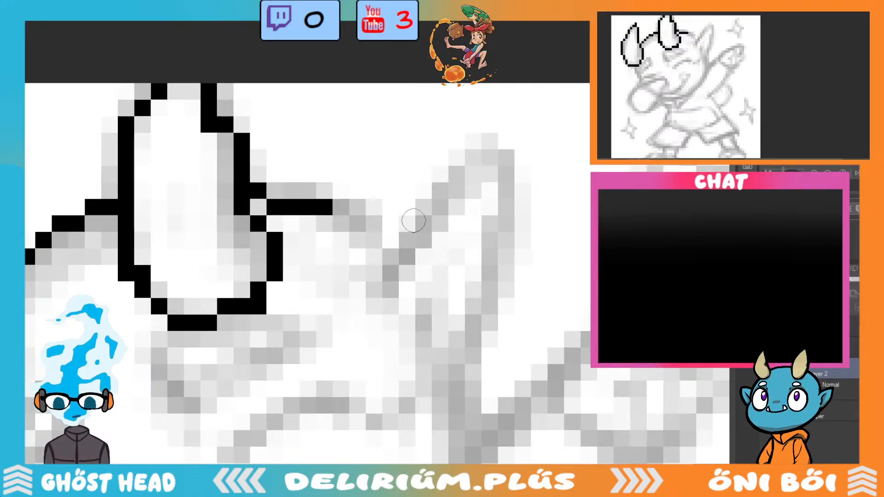
{"action": "key", "text": "ctrl+z"}
{"action": "mouse_move", "coordinate": [274, 190]}
{"action": "left_mouse_down"}
{"action": "mouse_move", "coordinate": [314, 191]}
{"action": "mouse_move", "coordinate": [306, 207]}
{"action": "mouse_move", "coordinate": [353, 200]}
{"action": "mouse_move", "coordinate": [327, 206]}
{"action": "mouse_move", "coordinate": [358, 225]}
{"action": "left_mouse_up"}
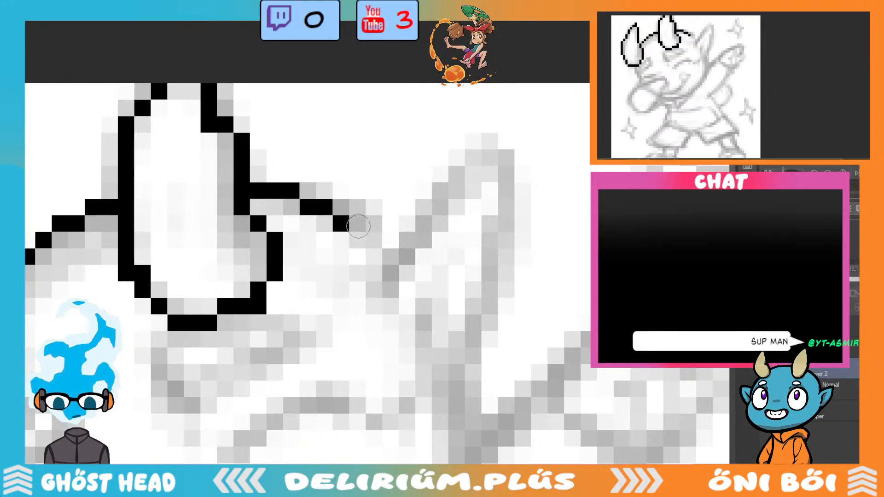
{"action": "scroll", "coordinate": [358, 225], "scroll_direction": "down", "scroll_amount": 5}
{"action": "scroll", "coordinate": [498, 271], "scroll_direction": "up", "scroll_amount": 5}
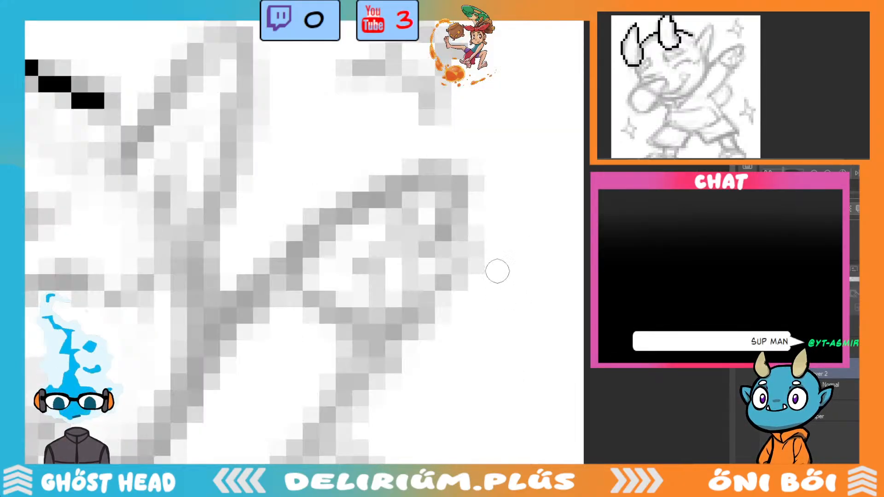
Extend the head line to the right ear, outline the pointed ear in black and add its inner fold.
{"action": "scroll", "coordinate": [497, 271], "scroll_direction": "down", "scroll_amount": 2}
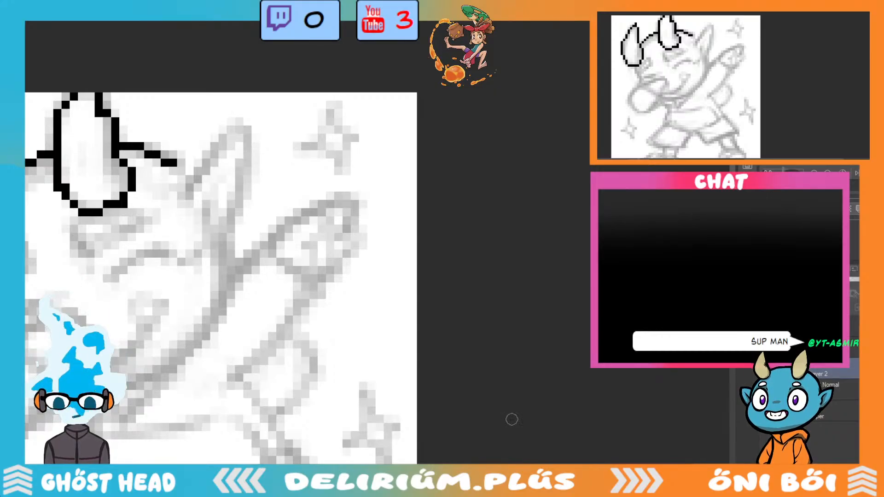
{"action": "scroll", "coordinate": [511, 419], "scroll_direction": "down", "scroll_amount": 2}
{"action": "scroll", "coordinate": [512, 419], "scroll_direction": "up", "scroll_amount": 2}
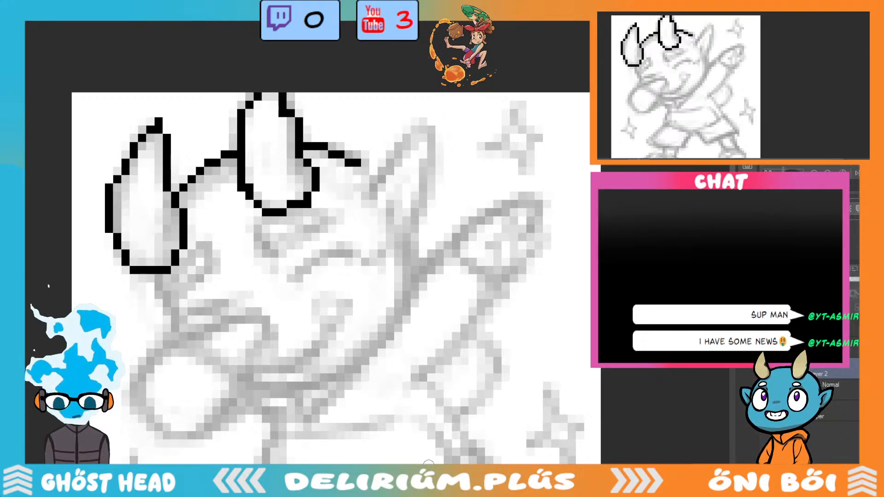
{"action": "mouse_move", "coordinate": [366, 172]}
{"action": "left_mouse_down"}
{"action": "mouse_move", "coordinate": [373, 178]}
{"action": "mouse_move", "coordinate": [391, 161]}
{"action": "left_mouse_up"}
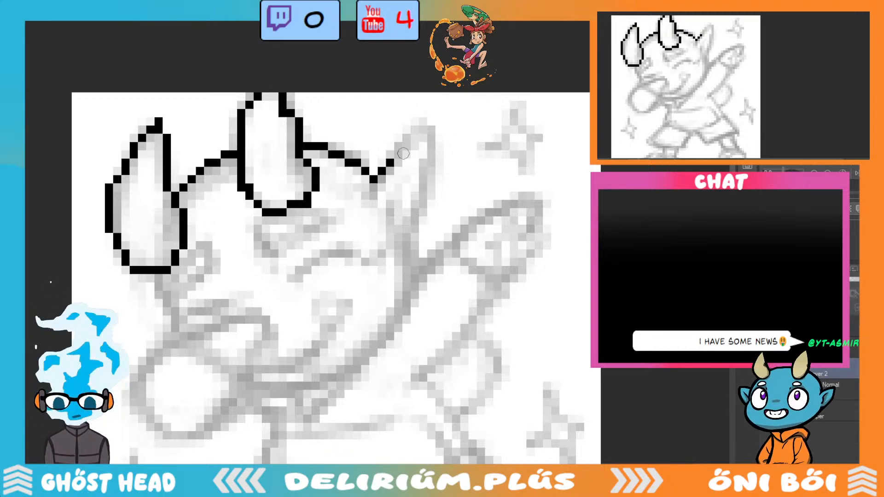
{"action": "mouse_move", "coordinate": [393, 158]}
{"action": "left_mouse_down"}
{"action": "mouse_move", "coordinate": [439, 117]}
{"action": "mouse_move", "coordinate": [420, 124]}
{"action": "mouse_move", "coordinate": [432, 118]}
{"action": "mouse_move", "coordinate": [430, 146]}
{"action": "left_mouse_up"}
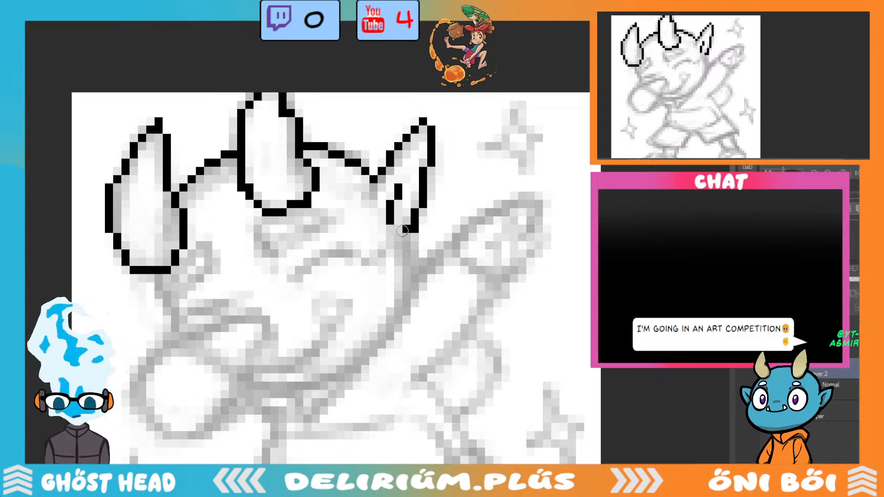
{"action": "key", "text": "ctrl+minus"}
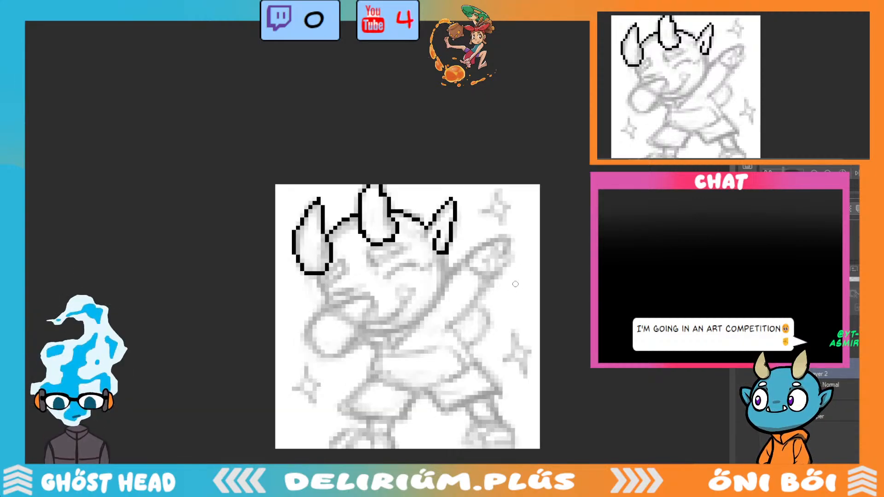
Outline the collar and its small V shape below the chin, and trace the upper edge of the hand across the face.
{"action": "scroll", "coordinate": [514, 288], "scroll_direction": "up", "scroll_amount": 2}
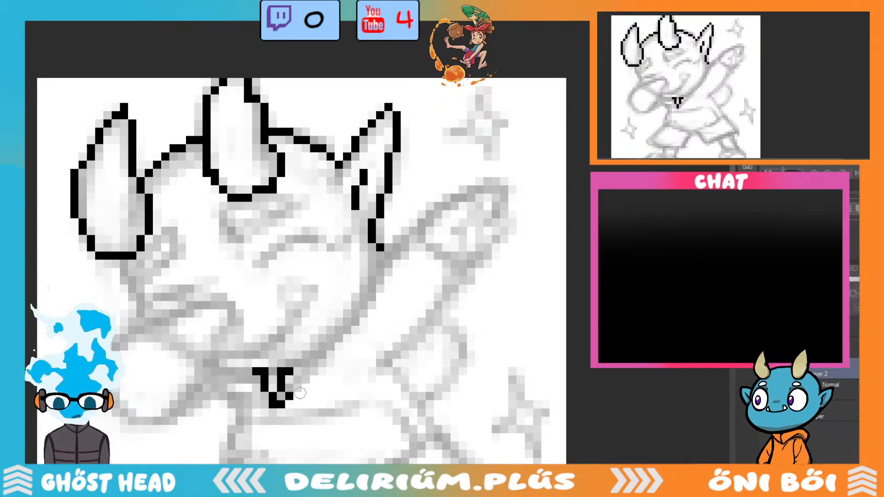
{"action": "left_click_drag", "start_coordinate": [326, 366], "coordinate": [340, 327]}
{"action": "left_click_drag", "start_coordinate": [275, 404], "coordinate": [224, 381]}
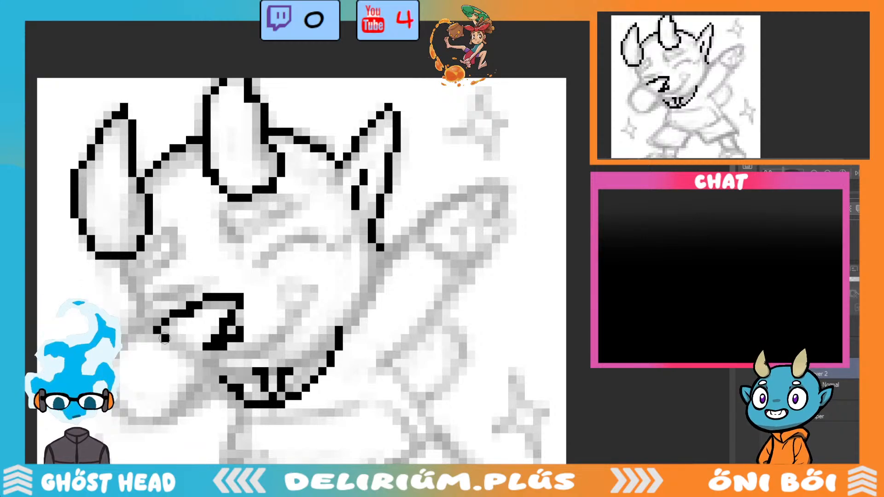
Complete the lower edge of the hand across the face and outline the bent arm's rounded end, redrawing its curve.
{"action": "mouse_move", "coordinate": [164, 338]}
{"action": "left_mouse_down"}
{"action": "mouse_move", "coordinate": [175, 356]}
{"action": "mouse_move", "coordinate": [216, 345]}
{"action": "left_mouse_up"}
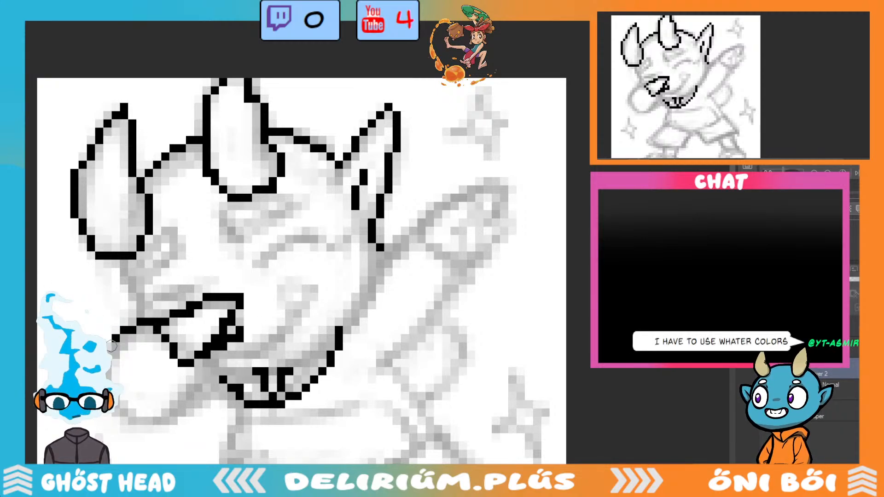
{"action": "left_click_drag", "start_coordinate": [175, 408], "coordinate": [204, 364]}
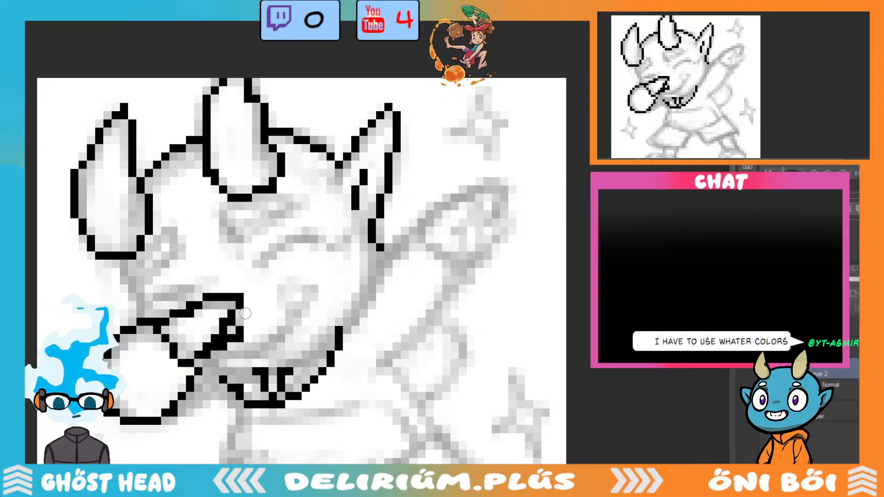
{"action": "key", "text": "ctrl+z"}
{"action": "key", "text": "ctrl+z"}
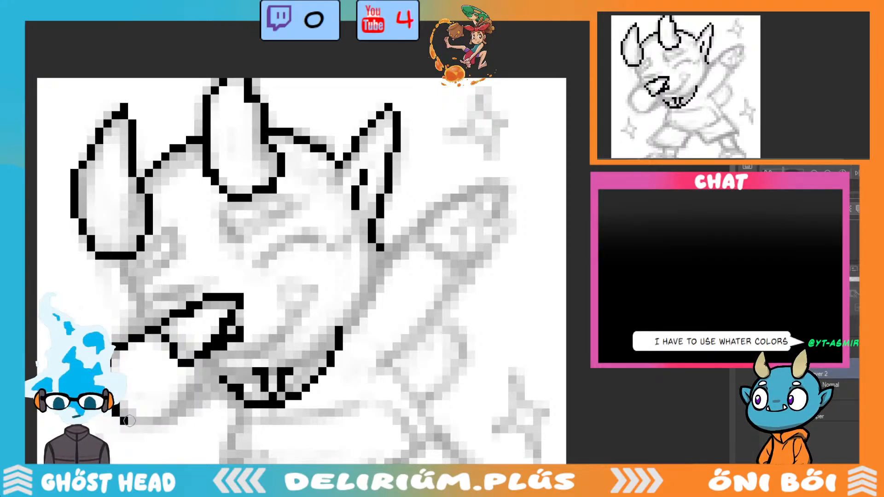
{"action": "left_click_drag", "start_coordinate": [184, 395], "coordinate": [207, 335]}
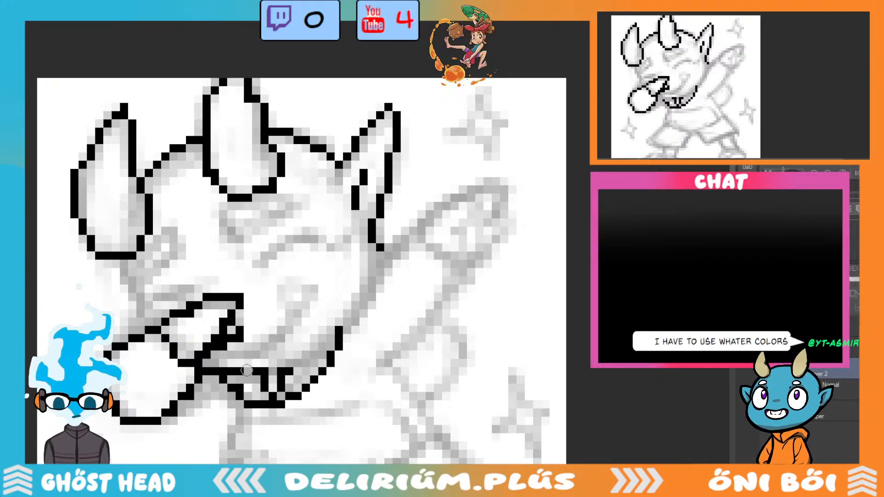
Outline both sides of the face, from the left horn to the bent arm and from the right ear to the collar.
{"action": "left_click", "coordinate": [381, 256]}
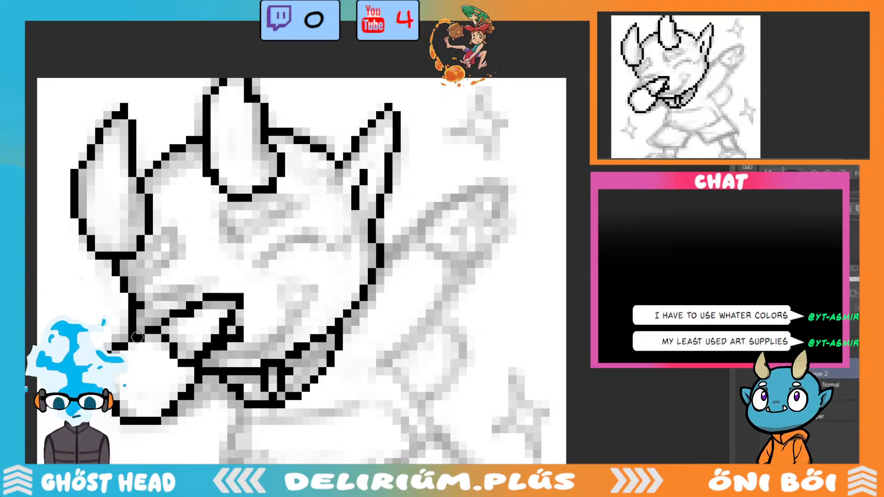
{"action": "scroll", "coordinate": [316, 317], "scroll_direction": "down", "scroll_amount": 3}
{"action": "scroll", "coordinate": [263, 305], "scroll_direction": "up", "scroll_amount": 5}
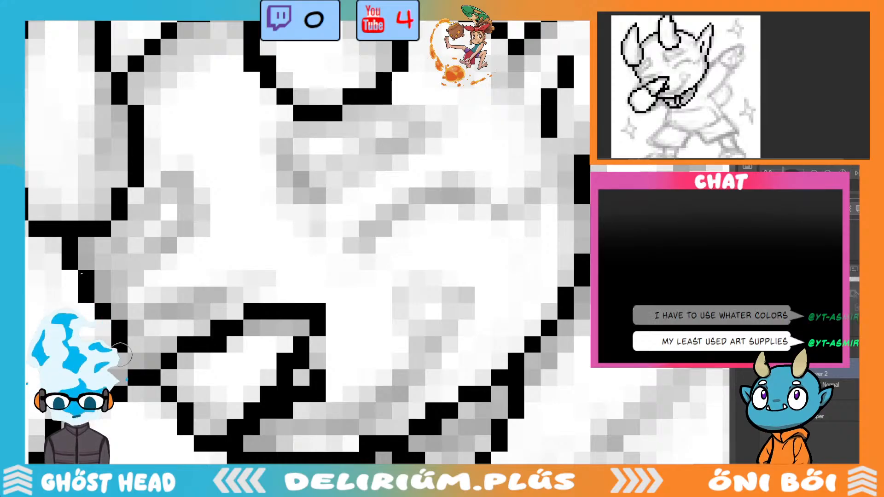
{"action": "scroll", "coordinate": [311, 394], "scroll_direction": "down", "scroll_amount": 5}
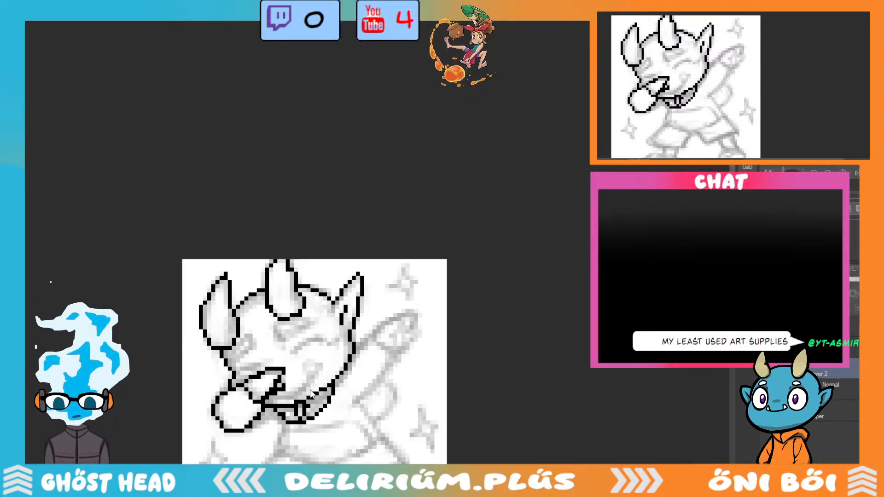
{"action": "scroll", "coordinate": [360, 365], "scroll_direction": "up", "scroll_amount": 2}
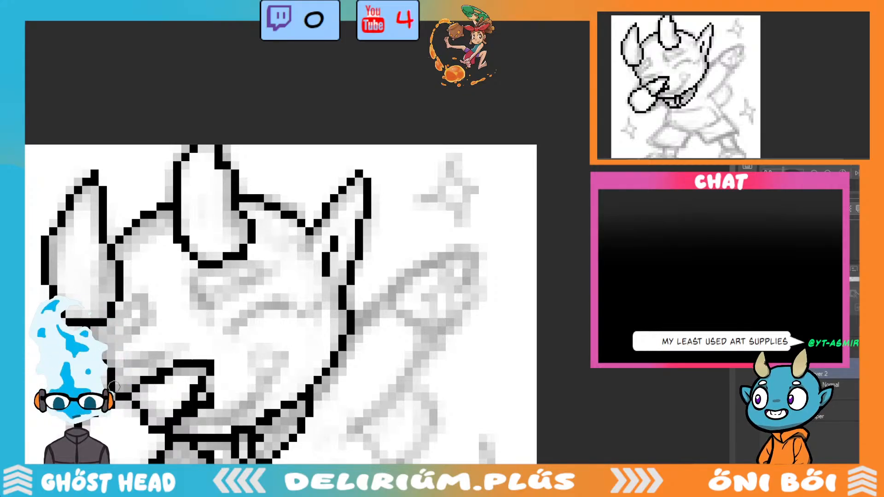
{"action": "scroll", "coordinate": [359, 366], "scroll_direction": "down", "scroll_amount": 2}
{"action": "scroll", "coordinate": [359, 366], "scroll_direction": "up", "scroll_amount": 2}
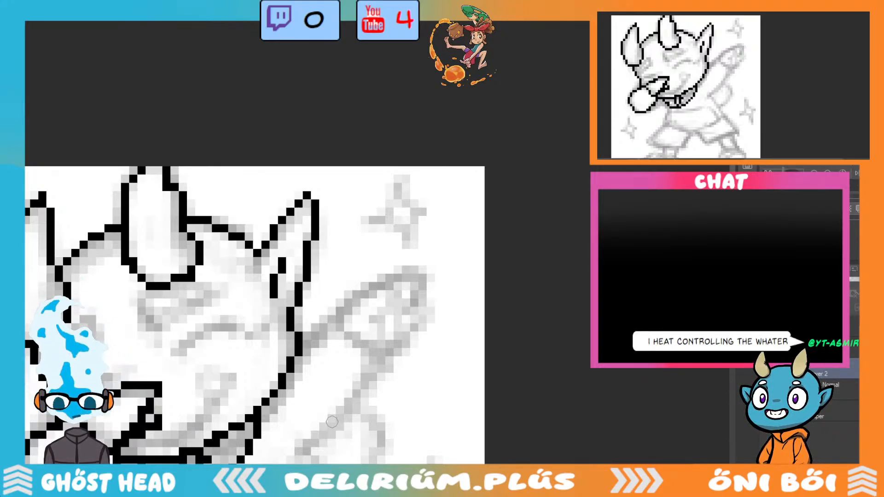
{"action": "left_click_drag", "start_coordinate": [332, 422], "coordinate": [475, 422]}
{"action": "scroll", "coordinate": [421, 236], "scroll_direction": "down", "scroll_amount": 3}
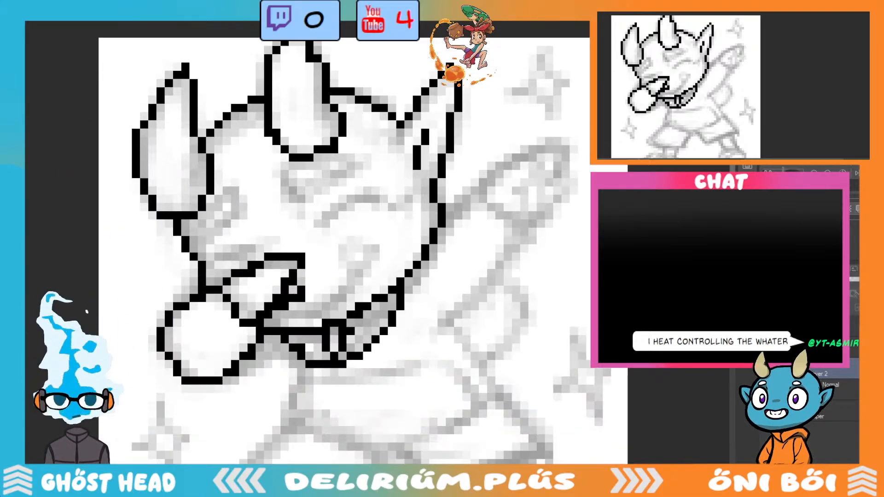
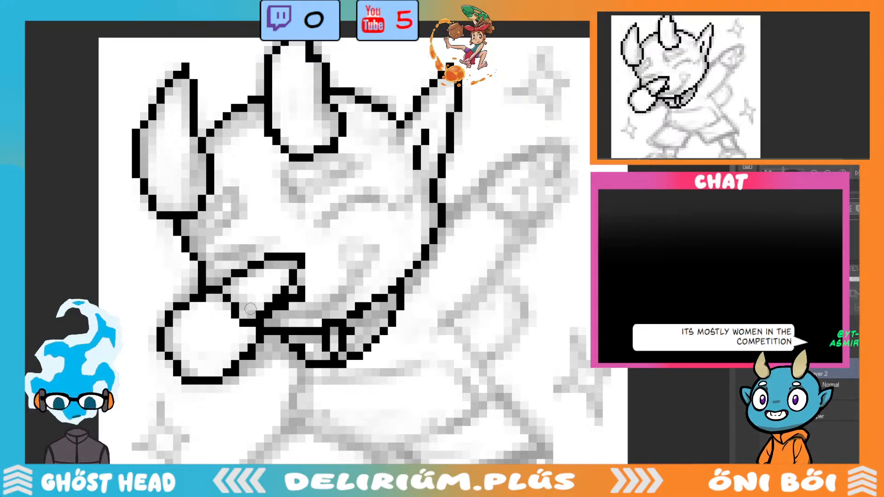
Clean up the lower edge of the hand across the face, removing surplus black pixels and redrawing the small finger shape below its tip.
{"action": "scroll", "coordinate": [285, 322], "scroll_direction": "up", "scroll_amount": 2}
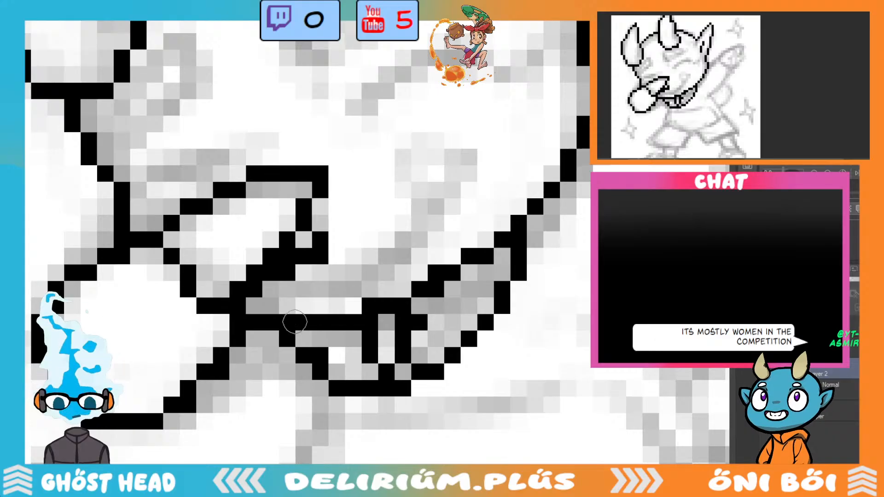
{"action": "mouse_move", "coordinate": [254, 289]}
{"action": "left_mouse_down"}
{"action": "mouse_move", "coordinate": [281, 270]}
{"action": "mouse_move", "coordinate": [271, 273]}
{"action": "mouse_move", "coordinate": [292, 279]}
{"action": "left_mouse_up"}
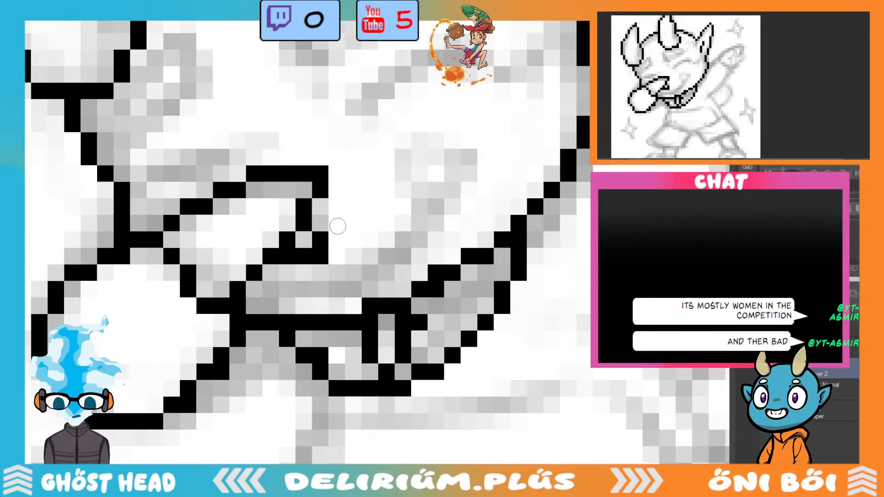
{"action": "left_click_drag", "start_coordinate": [335, 223], "coordinate": [293, 263]}
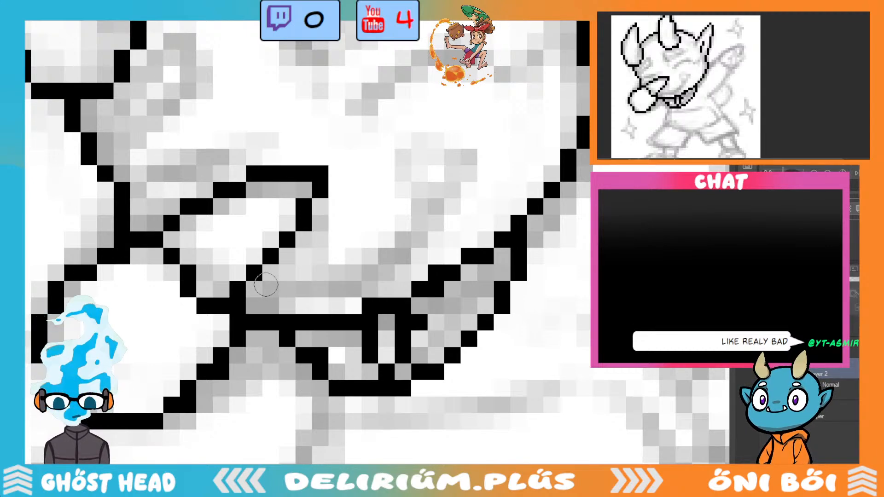
{"action": "mouse_move", "coordinate": [266, 285]}
{"action": "left_mouse_down"}
{"action": "mouse_move", "coordinate": [255, 290]}
{"action": "mouse_move", "coordinate": [287, 286]}
{"action": "mouse_move", "coordinate": [296, 261]}
{"action": "left_mouse_up"}
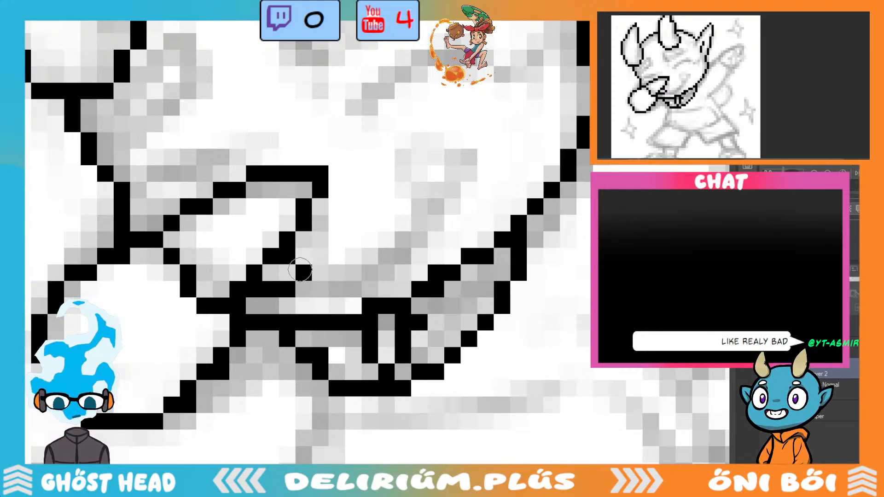
{"action": "left_click_drag", "start_coordinate": [303, 269], "coordinate": [304, 256]}
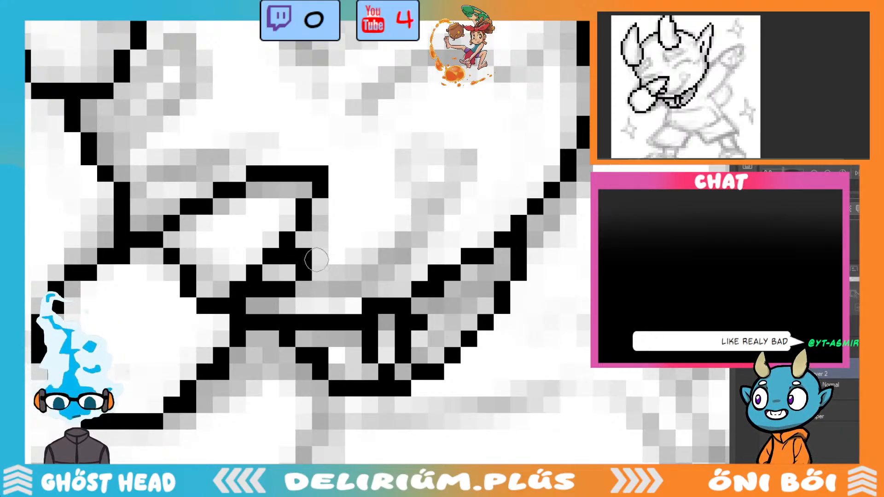
Outline the left eyebrow in black below the left horn, following the faded sketch.
{"action": "scroll", "coordinate": [342, 243], "scroll_direction": "down", "scroll_amount": 5}
{"action": "scroll", "coordinate": [453, 276], "scroll_direction": "up", "scroll_amount": 3}
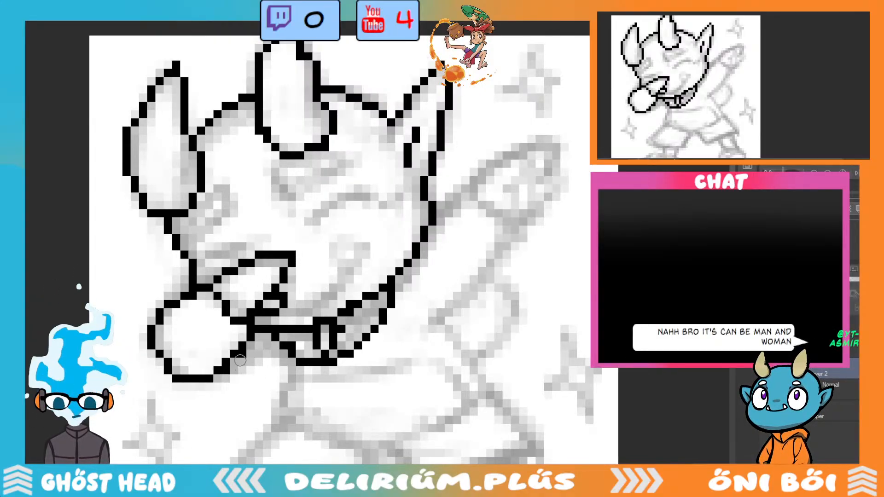
{"action": "scroll", "coordinate": [239, 360], "scroll_direction": "down", "scroll_amount": 5}
{"action": "scroll", "coordinate": [391, 316], "scroll_direction": "up", "scroll_amount": 5}
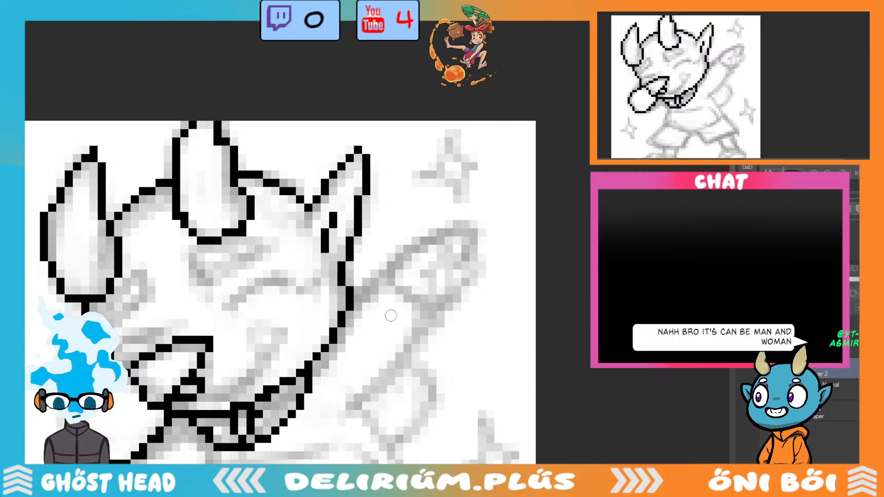
{"action": "scroll", "coordinate": [89, 314], "scroll_direction": "down", "scroll_amount": 2}
{"action": "scroll", "coordinate": [81, 278], "scroll_direction": "up", "scroll_amount": 2}
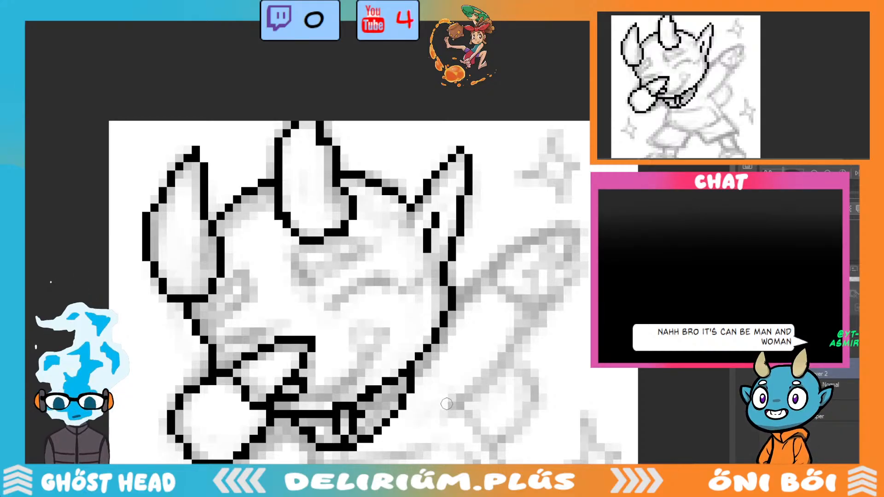
{"action": "scroll", "coordinate": [350, 244], "scroll_direction": "down", "scroll_amount": 3}
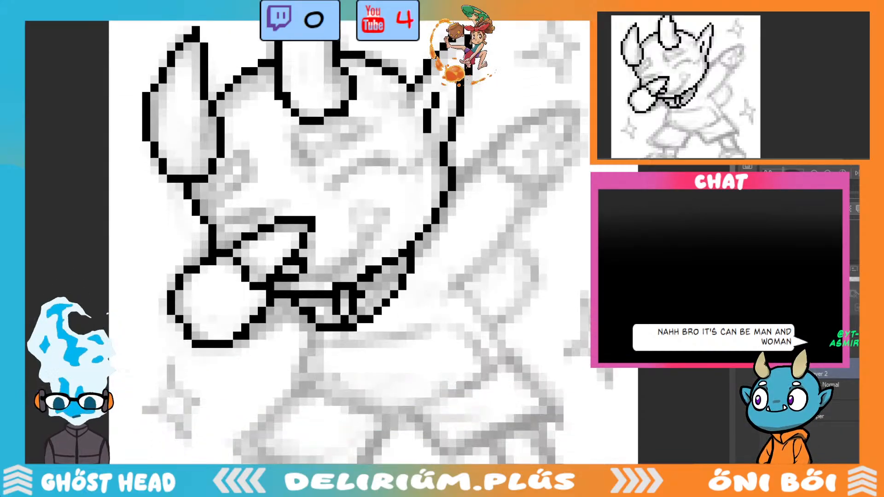
{"action": "mouse_move", "coordinate": [237, 154]}
{"action": "left_mouse_down"}
{"action": "mouse_move", "coordinate": [259, 176]}
{"action": "mouse_move", "coordinate": [235, 154]}
{"action": "mouse_move", "coordinate": [240, 170]}
{"action": "mouse_move", "coordinate": [223, 168]}
{"action": "mouse_move", "coordinate": [197, 205]}
{"action": "mouse_move", "coordinate": [257, 181]}
{"action": "left_mouse_up"}
{"action": "mouse_move", "coordinate": [298, 148]}
{"action": "left_mouse_down"}
{"action": "mouse_move", "coordinate": [295, 129]}
{"action": "mouse_move", "coordinate": [297, 164]}
{"action": "mouse_move", "coordinate": [320, 133]}
{"action": "mouse_move", "coordinate": [369, 127]}
{"action": "mouse_move", "coordinate": [329, 155]}
{"action": "mouse_move", "coordinate": [380, 128]}
{"action": "left_mouse_up"}
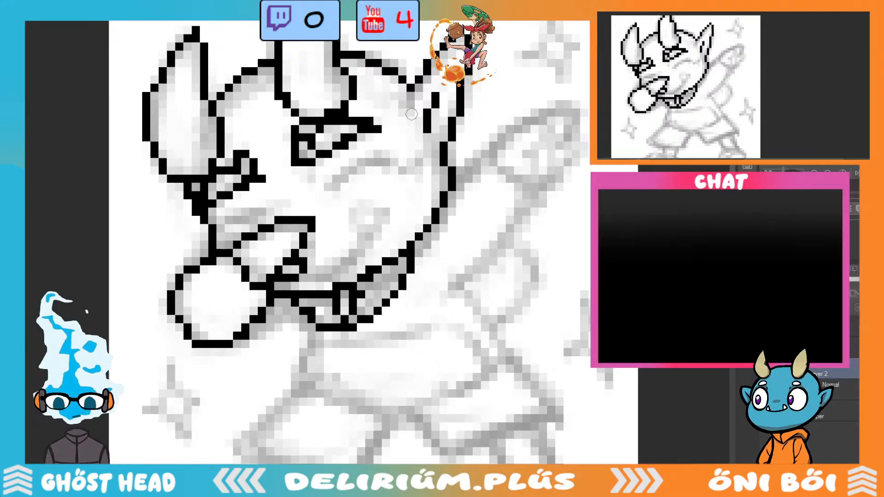
{"action": "key", "text": "ctrl+z"}
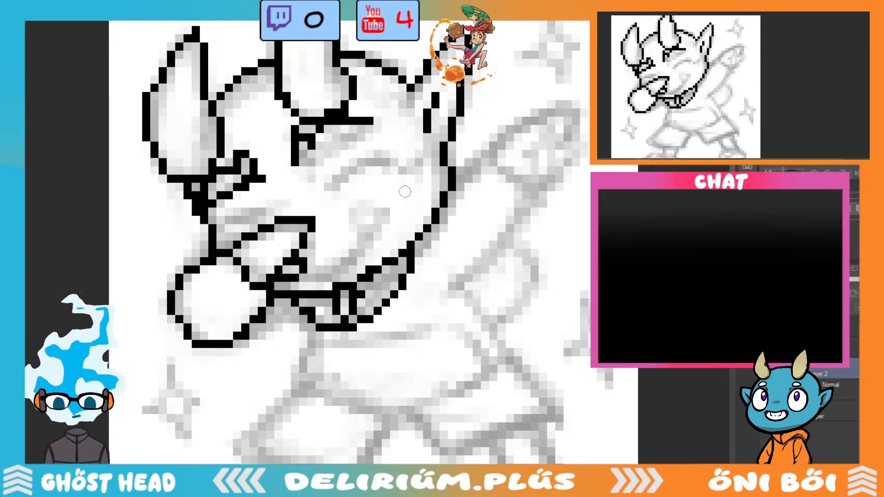
{"action": "left_click_drag", "start_coordinate": [298, 162], "coordinate": [365, 131]}
{"action": "key", "text": "ctrl+z"}
{"action": "key", "text": "ctrl+z"}
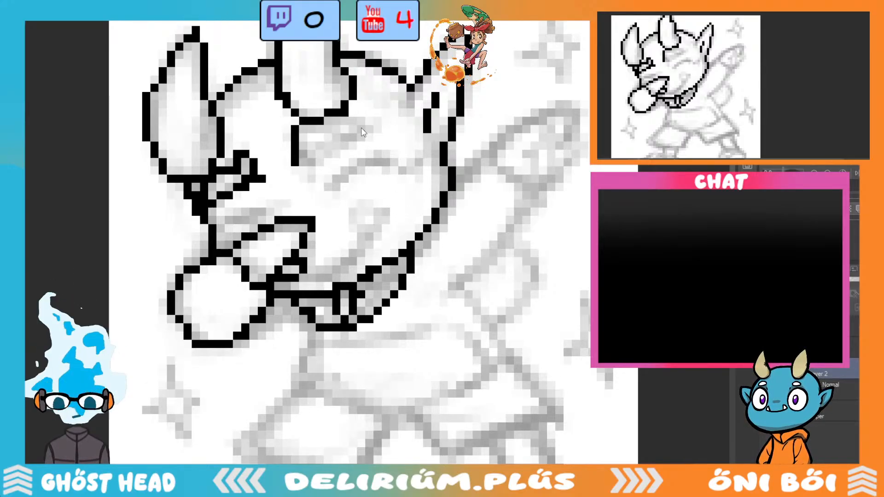
{"action": "key", "text": "ctrl+z"}
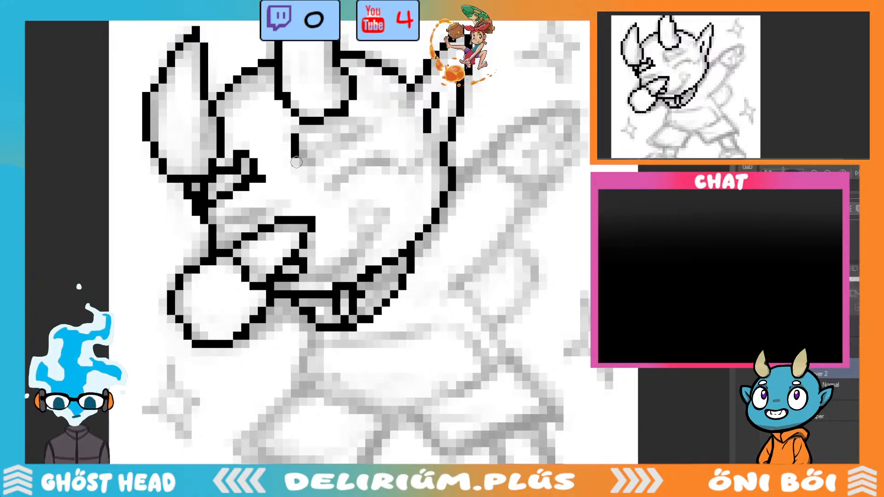
Outline the right eyebrow below the middle horn and trace the curved lines of both closed eyes, extending the right one toward the ear.
{"action": "mouse_move", "coordinate": [295, 139]}
{"action": "left_mouse_down"}
{"action": "mouse_move", "coordinate": [308, 167]}
{"action": "mouse_move", "coordinate": [369, 141]}
{"action": "mouse_move", "coordinate": [312, 146]}
{"action": "mouse_move", "coordinate": [325, 131]}
{"action": "mouse_move", "coordinate": [360, 126]}
{"action": "mouse_move", "coordinate": [382, 123]}
{"action": "left_mouse_up"}
{"action": "scroll", "coordinate": [445, 178], "scroll_direction": "down", "scroll_amount": 3}
{"action": "scroll", "coordinate": [449, 193], "scroll_direction": "up", "scroll_amount": 3}
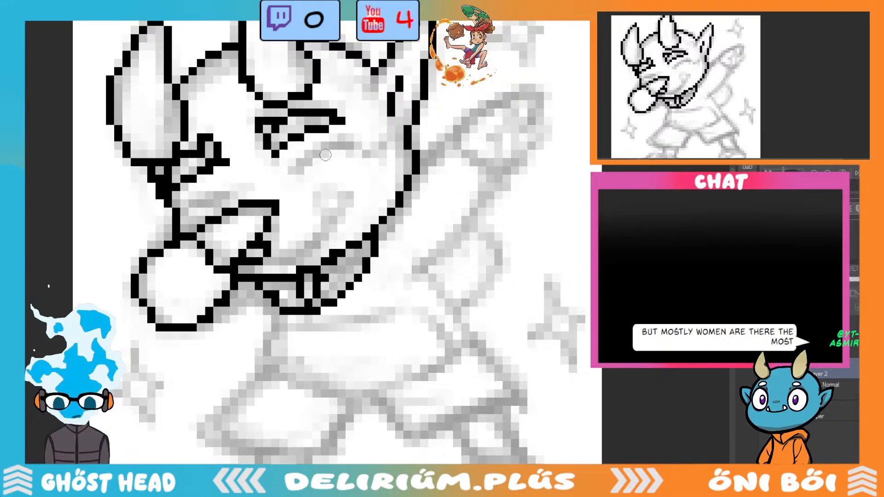
{"action": "mouse_move", "coordinate": [299, 171]}
{"action": "left_mouse_down"}
{"action": "mouse_move", "coordinate": [316, 157]}
{"action": "mouse_move", "coordinate": [361, 145]}
{"action": "left_mouse_up"}
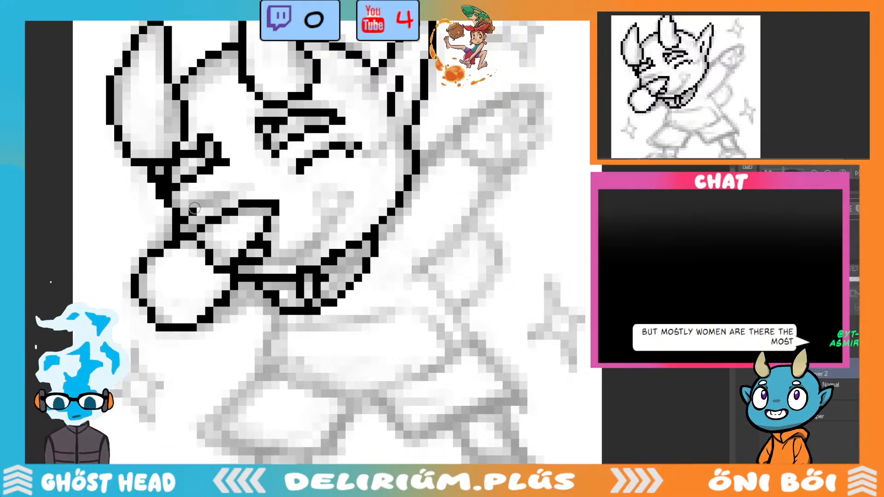
{"action": "left_click_drag", "start_coordinate": [194, 208], "coordinate": [230, 194]}
{"action": "left_click_drag", "start_coordinate": [380, 149], "coordinate": [389, 148]}
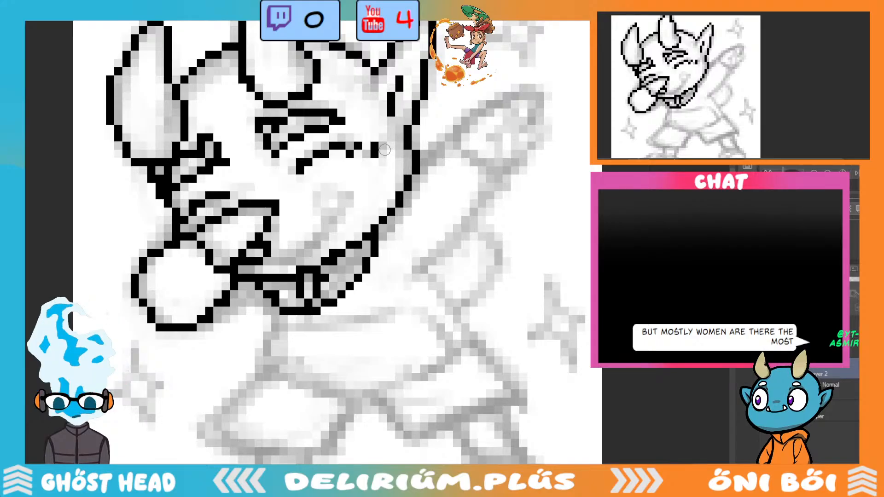
{"action": "left_click", "coordinate": [384, 148]}
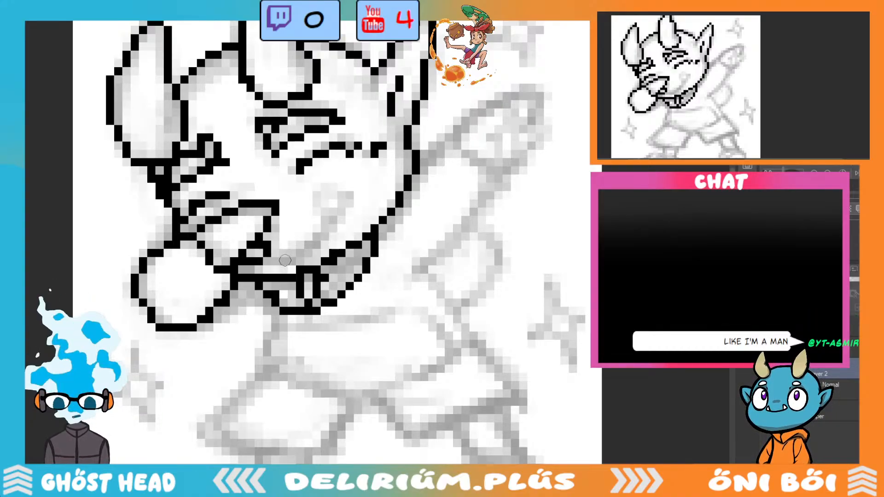
{"action": "mouse_move", "coordinate": [308, 248]}
{"action": "left_mouse_down"}
{"action": "mouse_move", "coordinate": [349, 194]}
{"action": "mouse_move", "coordinate": [324, 205]}
{"action": "mouse_move", "coordinate": [330, 217]}
{"action": "left_mouse_up"}
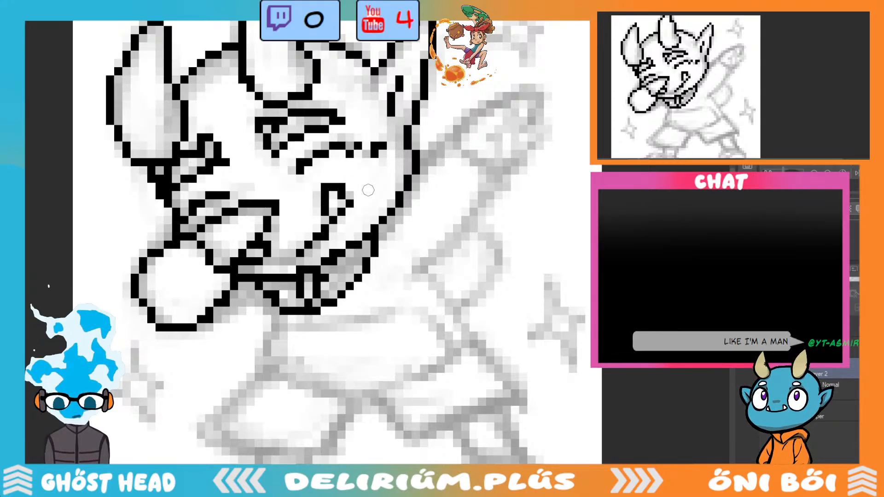
{"action": "key", "text": "ctrl+z"}
{"action": "key", "text": "ctrl+z"}
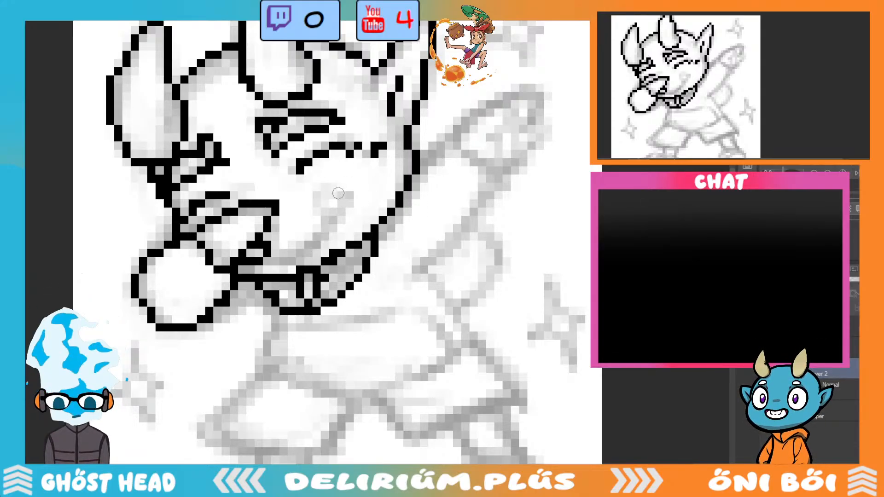
Trace the smile curving up from the hand and outline its pointed corner on the cheek, reworking the corner's inner edge.
{"action": "left_click_drag", "start_coordinate": [330, 185], "coordinate": [359, 205]}
{"action": "mouse_move", "coordinate": [291, 257]}
{"action": "left_mouse_down"}
{"action": "mouse_move", "coordinate": [329, 233]}
{"action": "mouse_move", "coordinate": [359, 196]}
{"action": "mouse_move", "coordinate": [330, 190]}
{"action": "mouse_move", "coordinate": [333, 227]}
{"action": "mouse_move", "coordinate": [372, 199]}
{"action": "mouse_move", "coordinate": [364, 207]}
{"action": "mouse_move", "coordinate": [326, 201]}
{"action": "mouse_move", "coordinate": [331, 233]}
{"action": "left_mouse_up"}
{"action": "key", "text": "ctrl+z"}
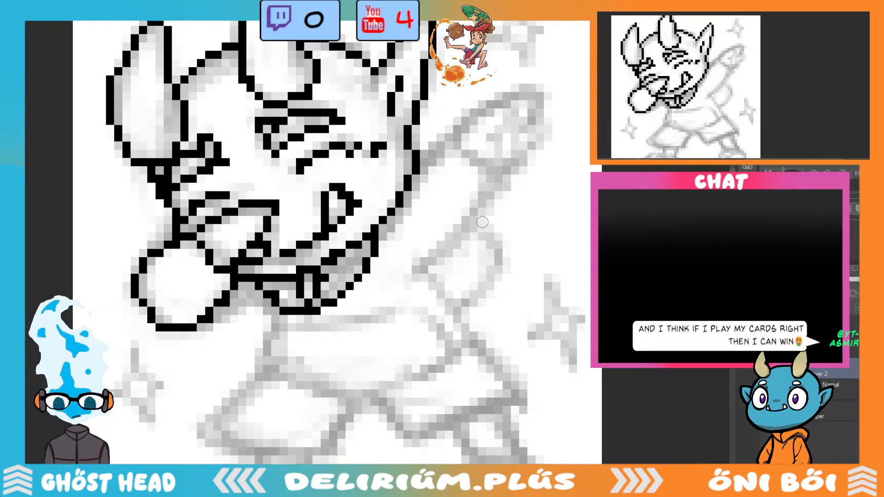
{"action": "scroll", "coordinate": [482, 222], "scroll_direction": "down", "scroll_amount": 3}
{"action": "scroll", "coordinate": [491, 242], "scroll_direction": "up", "scroll_amount": 3}
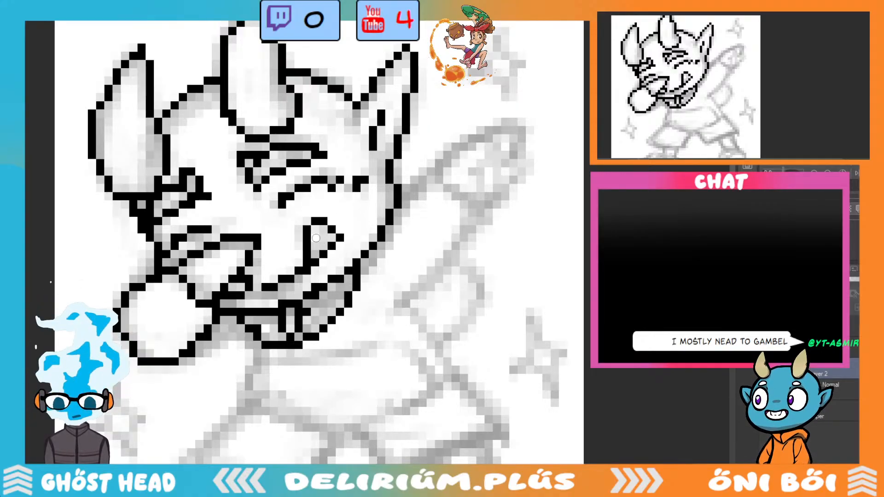
{"action": "left_click_drag", "start_coordinate": [313, 238], "coordinate": [305, 255]}
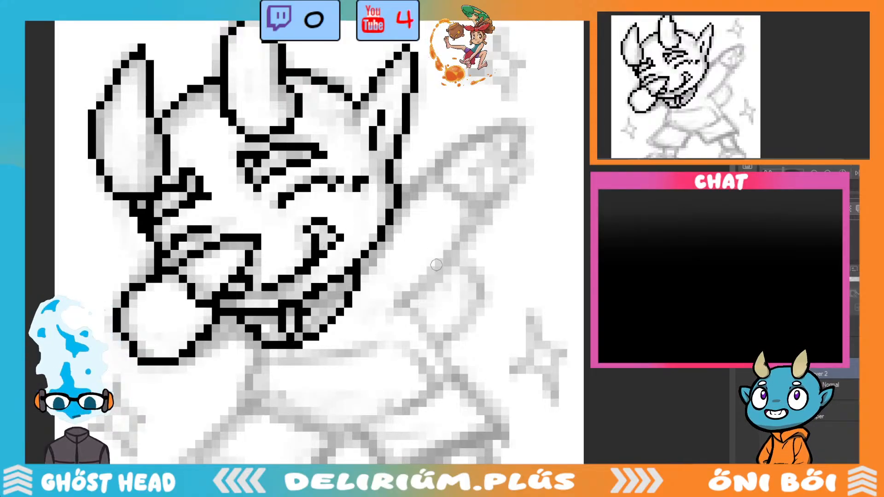
{"action": "scroll", "coordinate": [436, 265], "scroll_direction": "down", "scroll_amount": 3}
{"action": "scroll", "coordinate": [484, 228], "scroll_direction": "up", "scroll_amount": 3}
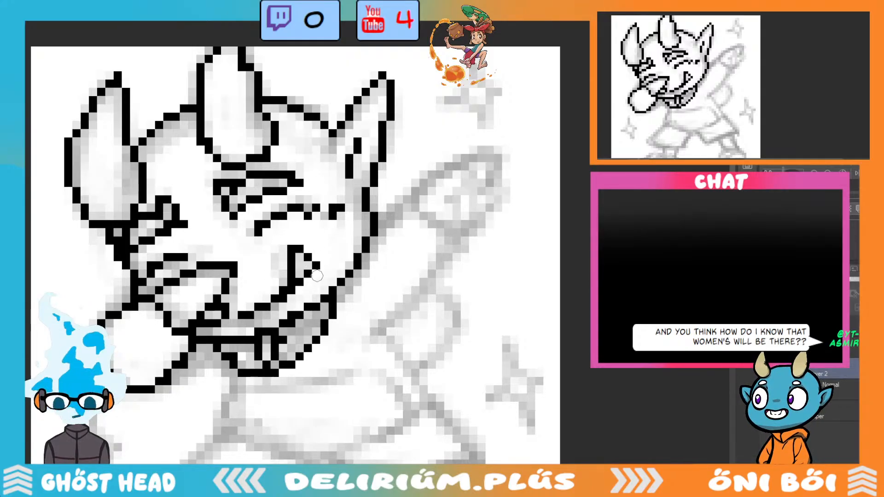
Outline the shirt's left side below the collar, its curved hem and its right side up to the raised arm.
{"action": "scroll", "coordinate": [363, 385], "scroll_direction": "down", "scroll_amount": 2}
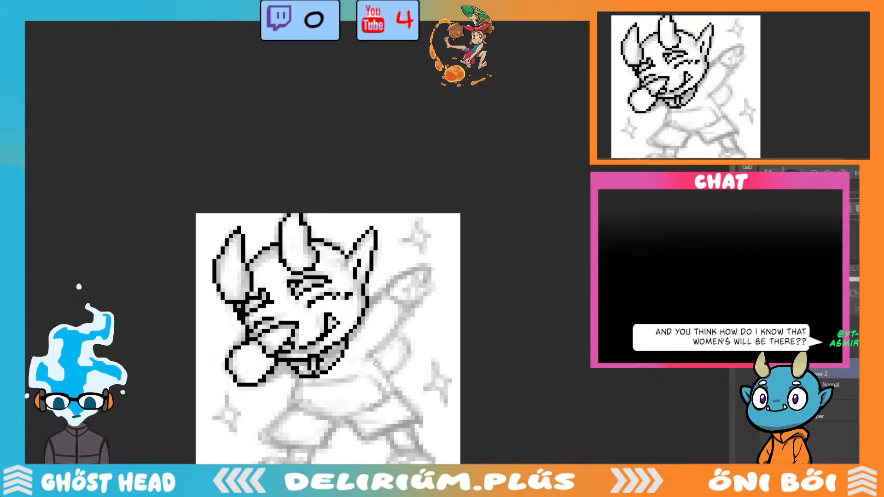
{"action": "scroll", "coordinate": [387, 340], "scroll_direction": "up", "scroll_amount": 2}
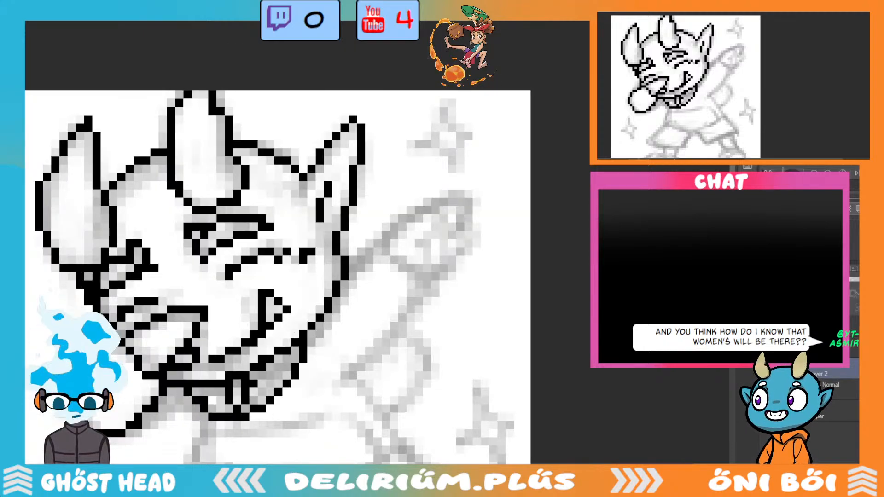
{"action": "scroll", "coordinate": [277, 276], "scroll_direction": "down", "scroll_amount": 5}
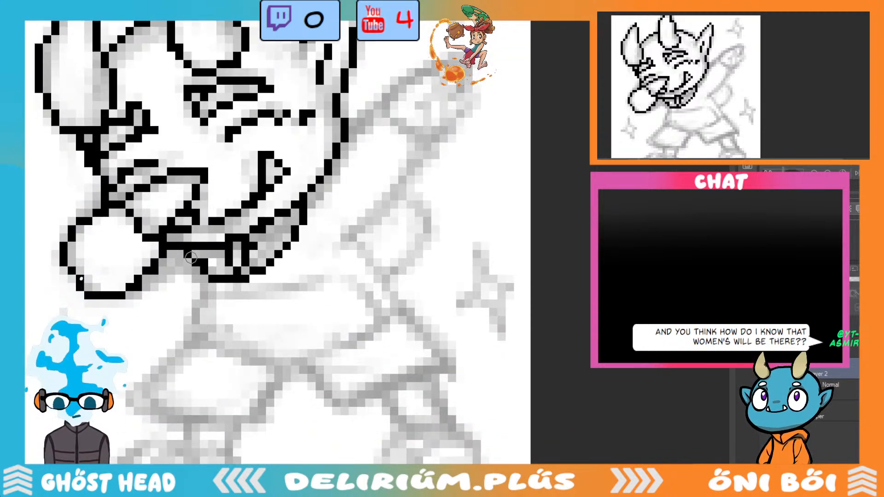
{"action": "mouse_move", "coordinate": [191, 258]}
{"action": "left_mouse_down"}
{"action": "mouse_move", "coordinate": [208, 287]}
{"action": "mouse_move", "coordinate": [188, 337]}
{"action": "left_mouse_up"}
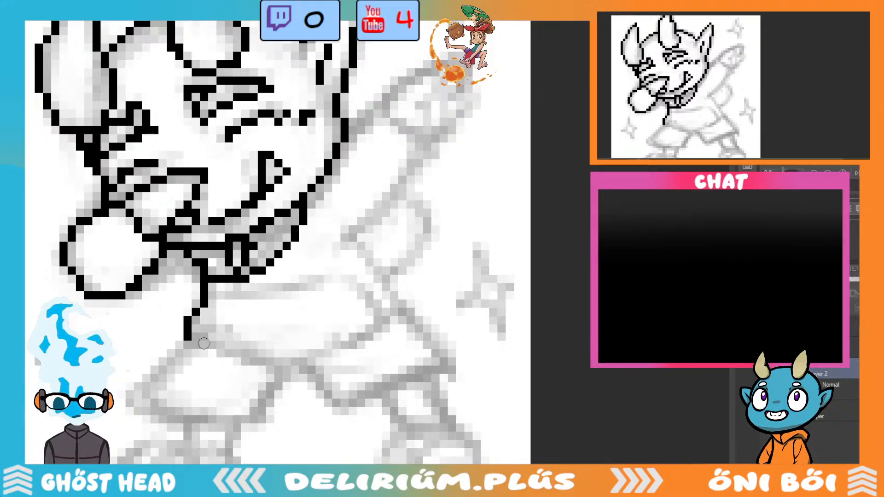
{"action": "mouse_move", "coordinate": [199, 345]}
{"action": "left_mouse_down"}
{"action": "mouse_move", "coordinate": [283, 376]}
{"action": "mouse_move", "coordinate": [271, 377]}
{"action": "mouse_move", "coordinate": [323, 367]}
{"action": "mouse_move", "coordinate": [405, 312]}
{"action": "left_mouse_up"}
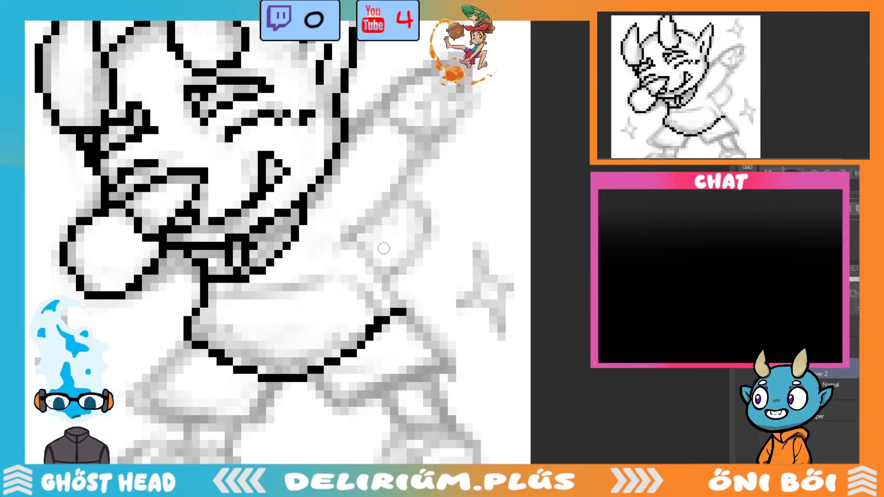
{"action": "mouse_move", "coordinate": [357, 237]}
{"action": "left_mouse_down"}
{"action": "mouse_move", "coordinate": [362, 259]}
{"action": "mouse_move", "coordinate": [404, 311]}
{"action": "left_mouse_up"}
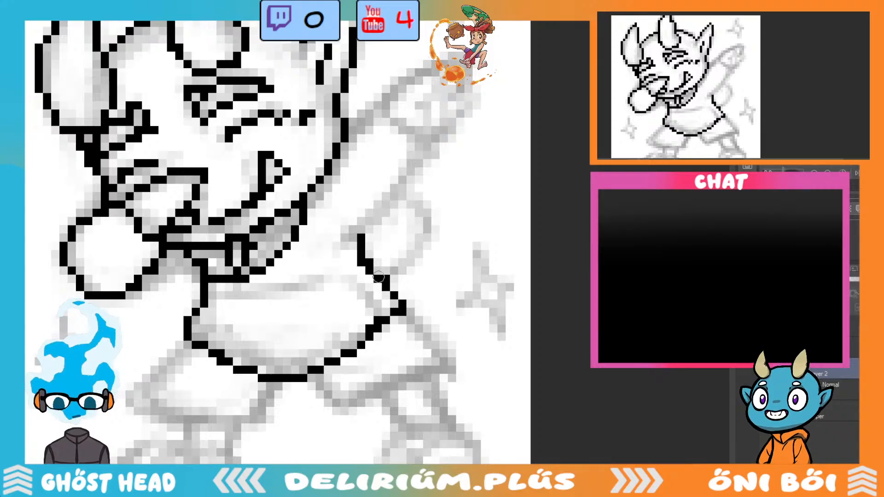
Trace the curved line across the shirt's front and add the short detail lines below the collar.
{"action": "mouse_move", "coordinate": [226, 295]}
{"action": "left_mouse_down"}
{"action": "mouse_move", "coordinate": [359, 299]}
{"action": "mouse_move", "coordinate": [207, 306]}
{"action": "left_mouse_up"}
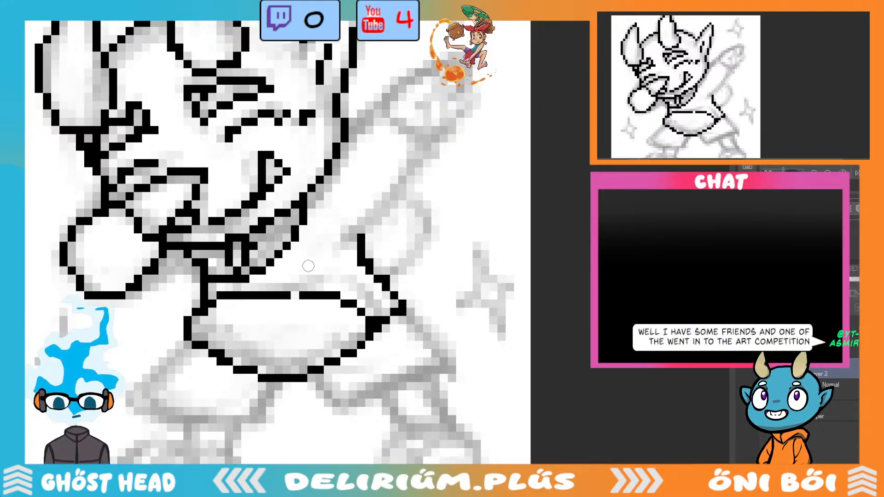
{"action": "mouse_move", "coordinate": [294, 236]}
{"action": "left_mouse_down"}
{"action": "mouse_move", "coordinate": [282, 252]}
{"action": "mouse_move", "coordinate": [348, 263]}
{"action": "left_mouse_up"}
{"action": "left_click_drag", "start_coordinate": [233, 267], "coordinate": [228, 288]}
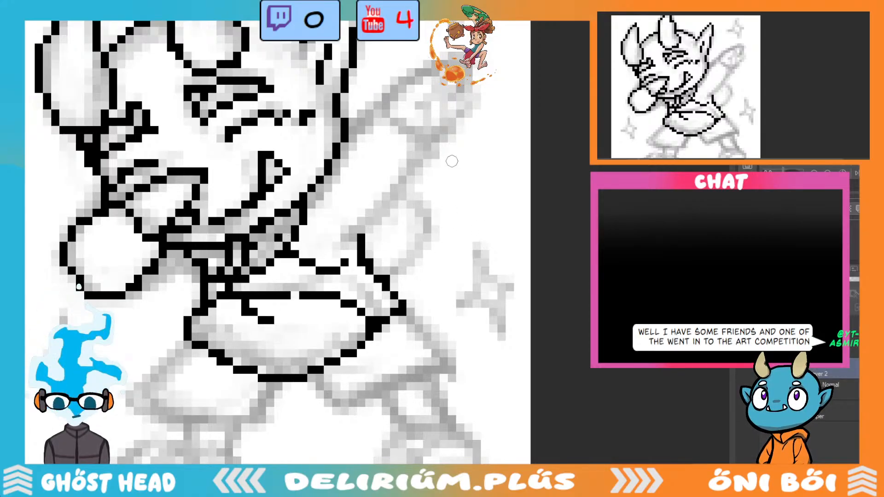
Trace the underside and upper edge of the raised arm, its cuff line and the outline of the pointing hand.
{"action": "left_click_drag", "start_coordinate": [361, 233], "coordinate": [420, 153]}
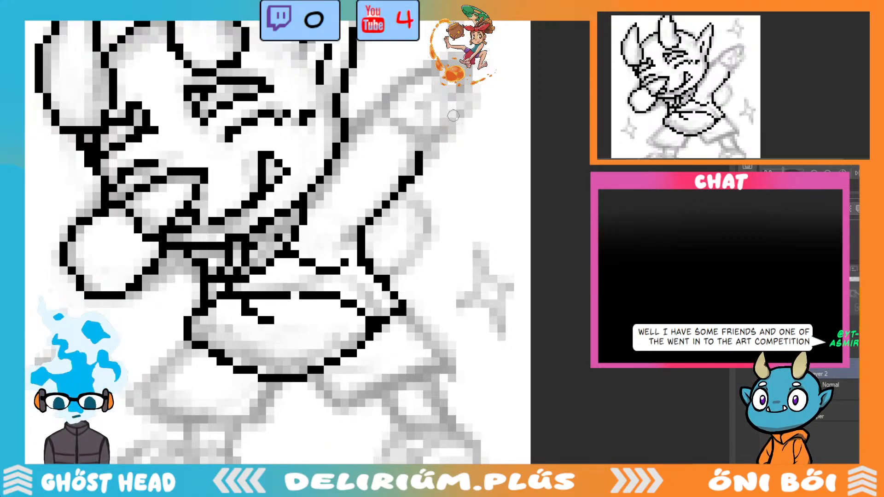
{"action": "mouse_move", "coordinate": [345, 133]}
{"action": "left_mouse_down"}
{"action": "mouse_move", "coordinate": [406, 96]}
{"action": "mouse_move", "coordinate": [391, 116]}
{"action": "mouse_move", "coordinate": [428, 147]}
{"action": "left_mouse_up"}
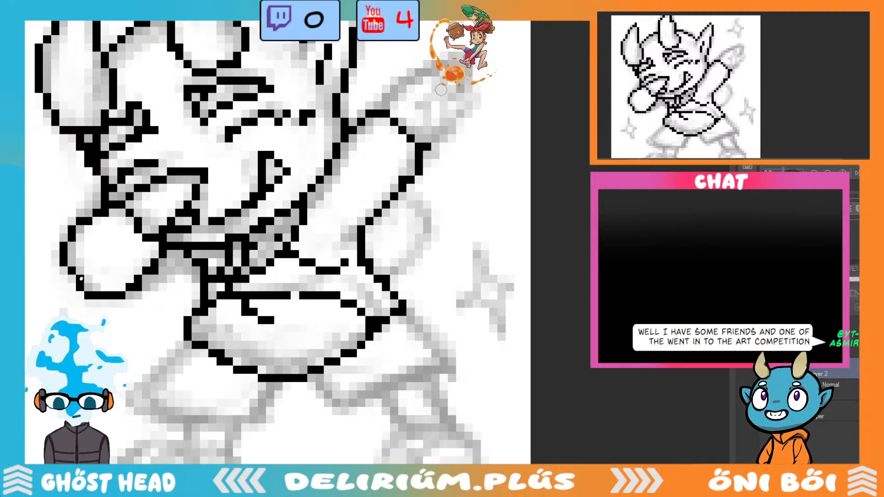
{"action": "mouse_move", "coordinate": [390, 109]}
{"action": "left_mouse_down"}
{"action": "mouse_move", "coordinate": [443, 62]}
{"action": "mouse_move", "coordinate": [462, 64]}
{"action": "mouse_move", "coordinate": [444, 105]}
{"action": "mouse_move", "coordinate": [468, 106]}
{"action": "mouse_move", "coordinate": [422, 146]}
{"action": "left_mouse_up"}
{"action": "key", "text": "ctrl+minus"}
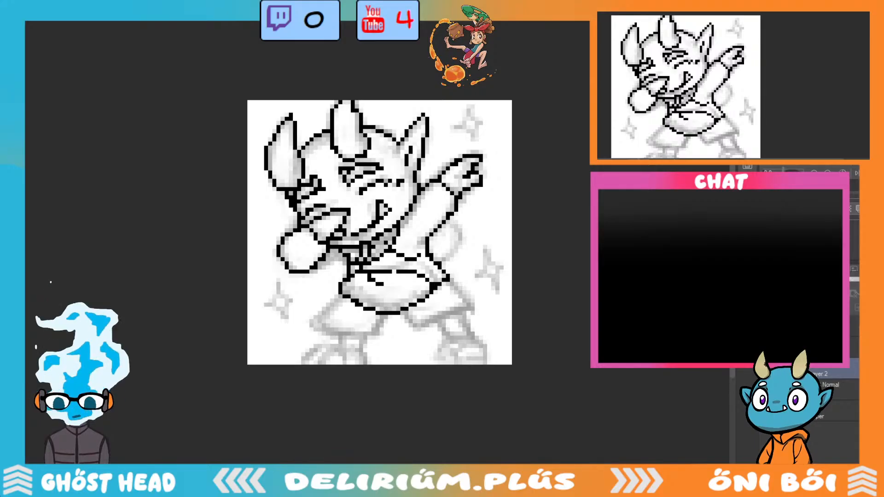
Outline the rounded shape beneath the raised arm, redoing its outer edge to follow the sketch with a fuller curve.
{"action": "scroll", "coordinate": [487, 247], "scroll_direction": "up", "scroll_amount": 1}
{"action": "scroll", "coordinate": [486, 248], "scroll_direction": "up", "scroll_amount": 2}
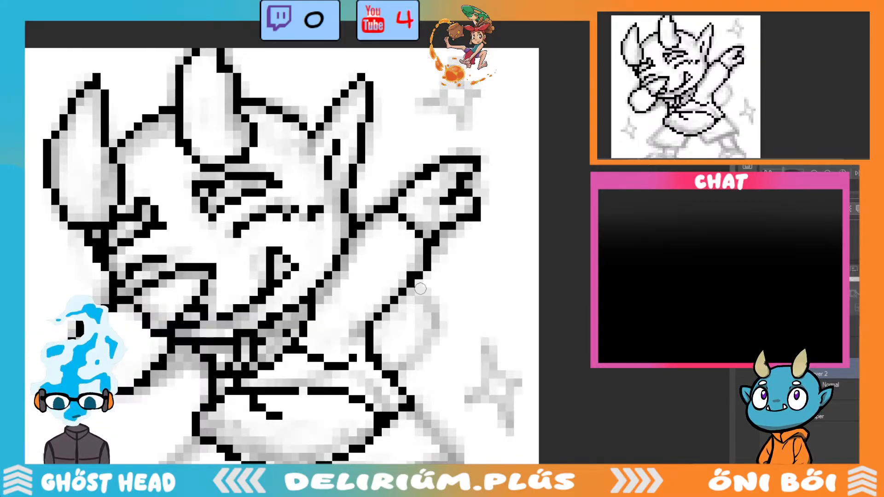
{"action": "mouse_move", "coordinate": [416, 283]}
{"action": "left_mouse_down"}
{"action": "mouse_move", "coordinate": [430, 309]}
{"action": "mouse_move", "coordinate": [431, 352]}
{"action": "mouse_move", "coordinate": [420, 362]}
{"action": "mouse_move", "coordinate": [377, 362]}
{"action": "left_mouse_up"}
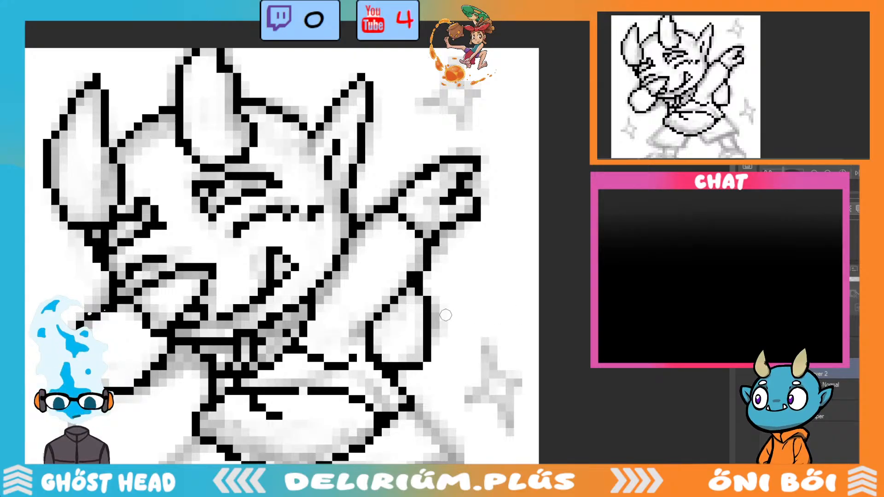
{"action": "key", "text": "ctrl+z"}
{"action": "mouse_move", "coordinate": [423, 283]}
{"action": "left_mouse_down"}
{"action": "mouse_move", "coordinate": [443, 338]}
{"action": "mouse_move", "coordinate": [421, 357]}
{"action": "mouse_move", "coordinate": [395, 351]}
{"action": "left_mouse_up"}
{"action": "scroll", "coordinate": [516, 340], "scroll_direction": "down", "scroll_amount": 2}
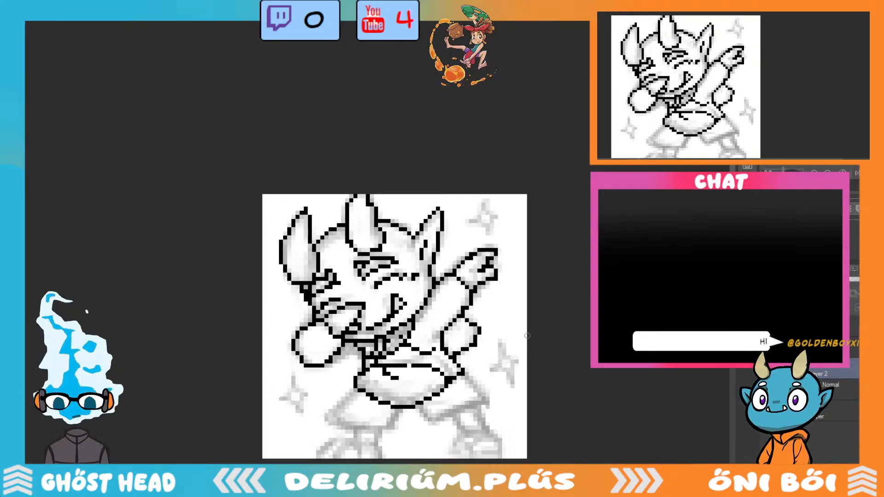
Outline both legs of the shorts below the shirt hem, including their lower cuffs and the gap between them.
{"action": "scroll", "coordinate": [534, 323], "scroll_direction": "up", "scroll_amount": 2}
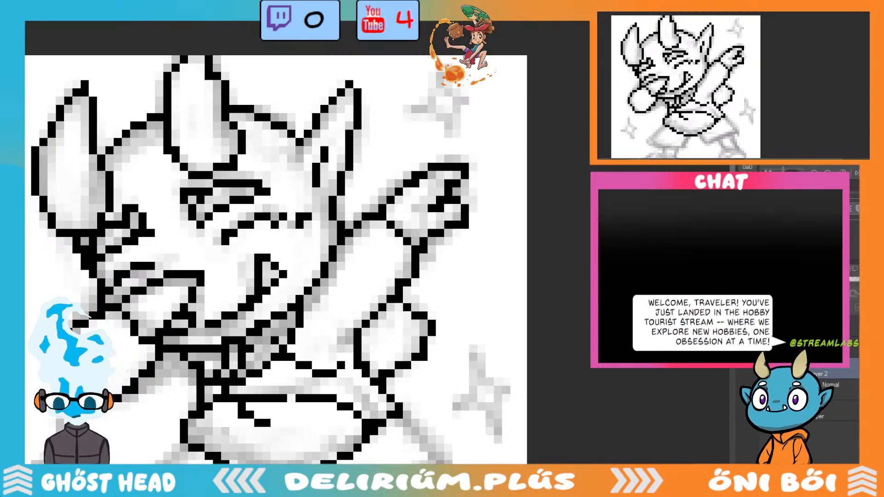
{"action": "scroll", "coordinate": [276, 244], "scroll_direction": "down", "scroll_amount": 5}
{"action": "mouse_move", "coordinate": [187, 278]}
{"action": "left_mouse_down"}
{"action": "mouse_move", "coordinate": [144, 333]}
{"action": "mouse_move", "coordinate": [239, 373]}
{"action": "mouse_move", "coordinate": [258, 361]}
{"action": "mouse_move", "coordinate": [272, 324]}
{"action": "mouse_move", "coordinate": [336, 357]}
{"action": "mouse_move", "coordinate": [409, 332]}
{"action": "mouse_move", "coordinate": [435, 301]}
{"action": "left_mouse_up"}
{"action": "left_click_drag", "start_coordinate": [394, 253], "coordinate": [442, 303]}
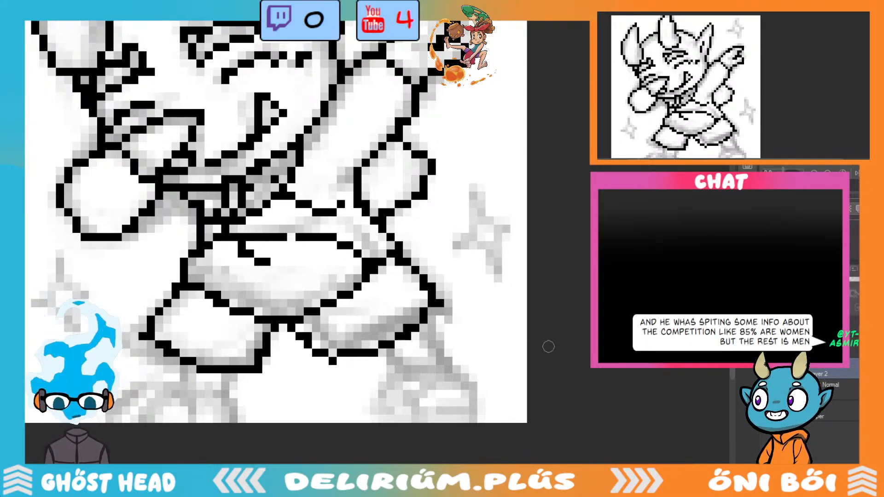
{"action": "scroll", "coordinate": [548, 346], "scroll_direction": "down", "scroll_amount": 5}
{"action": "scroll", "coordinate": [565, 310], "scroll_direction": "up", "scroll_amount": 5}
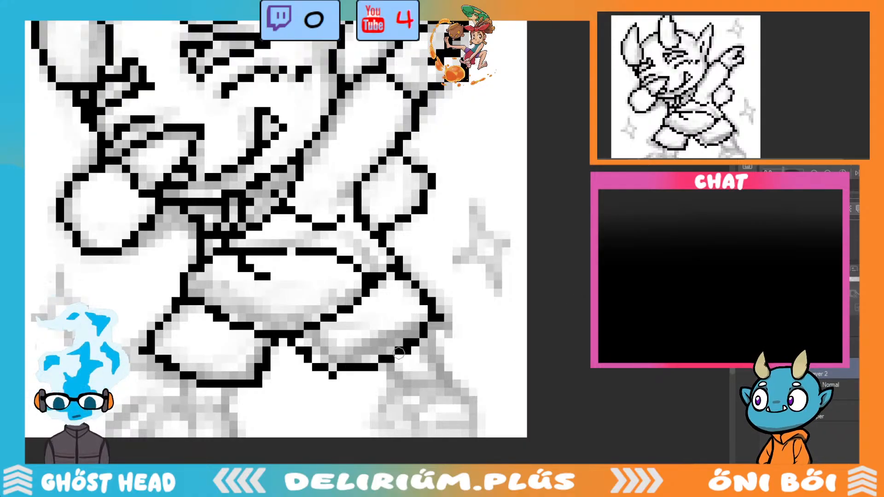
Trace the lower leg and shoe beneath the right shorts leg, giving the shoe a thick solid black sole.
{"action": "left_click_drag", "start_coordinate": [429, 328], "coordinate": [449, 394]}
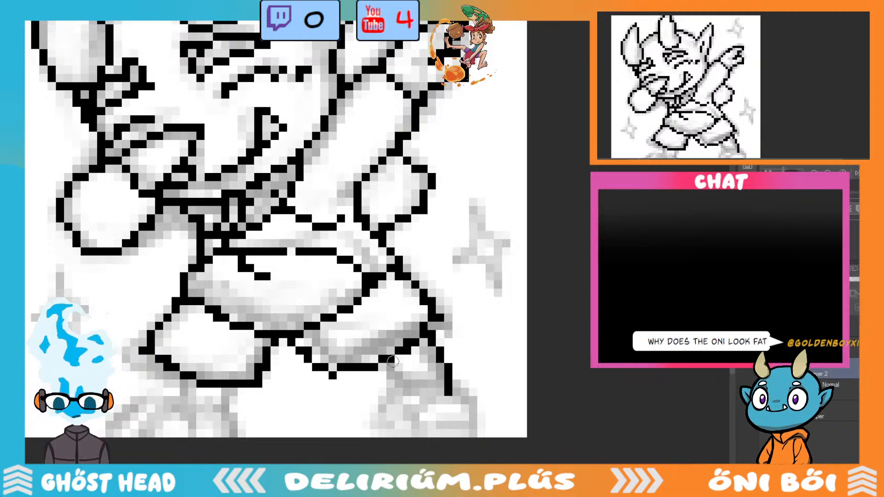
{"action": "mouse_move", "coordinate": [392, 362]}
{"action": "left_mouse_down"}
{"action": "mouse_move", "coordinate": [435, 395]}
{"action": "mouse_move", "coordinate": [387, 407]}
{"action": "mouse_move", "coordinate": [391, 435]}
{"action": "left_mouse_up"}
{"action": "mouse_move", "coordinate": [417, 400]}
{"action": "left_mouse_down"}
{"action": "mouse_move", "coordinate": [425, 429]}
{"action": "mouse_move", "coordinate": [450, 425]}
{"action": "mouse_move", "coordinate": [393, 431]}
{"action": "mouse_move", "coordinate": [474, 432]}
{"action": "left_mouse_up"}
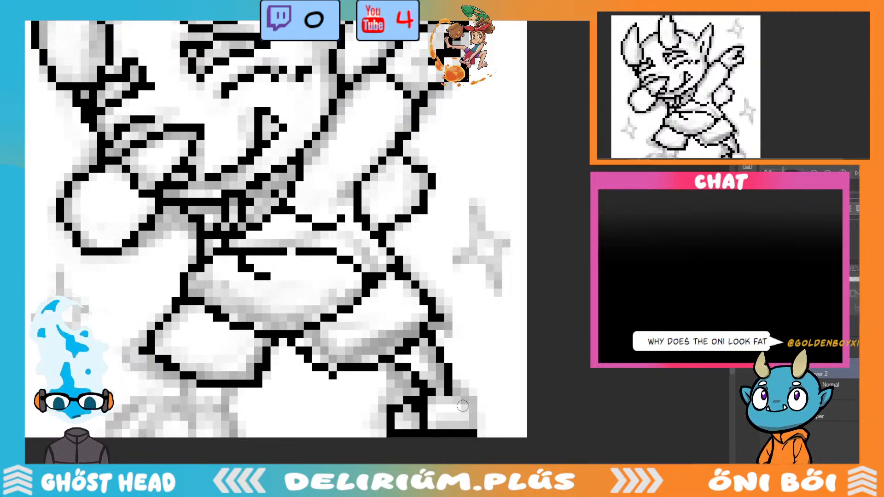
{"action": "left_click_drag", "start_coordinate": [460, 401], "coordinate": [474, 433]}
{"action": "mouse_move", "coordinate": [430, 394]}
{"action": "left_mouse_down"}
{"action": "mouse_move", "coordinate": [463, 400]}
{"action": "mouse_move", "coordinate": [436, 391]}
{"action": "mouse_move", "coordinate": [477, 416]}
{"action": "mouse_move", "coordinate": [465, 410]}
{"action": "mouse_move", "coordinate": [482, 435]}
{"action": "left_mouse_up"}
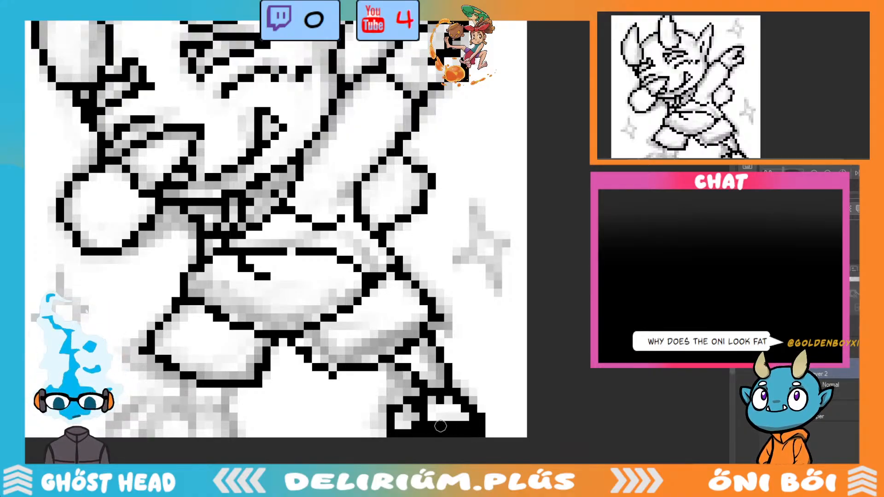
{"action": "scroll", "coordinate": [554, 430], "scroll_direction": "down", "scroll_amount": 3}
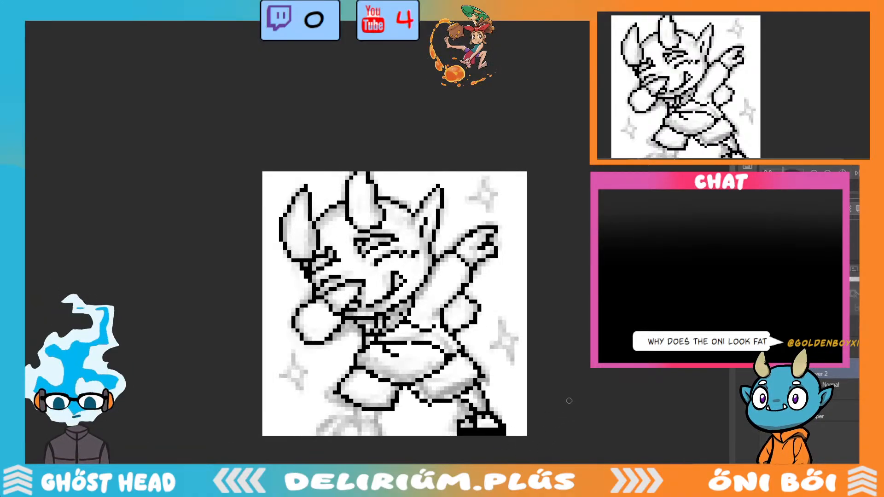
{"action": "scroll", "coordinate": [566, 403], "scroll_direction": "up", "scroll_amount": 3}
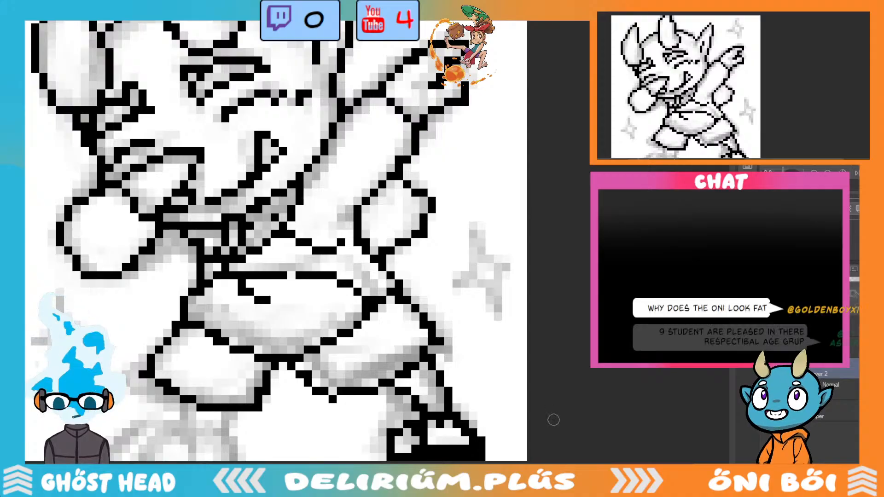
{"action": "scroll", "coordinate": [428, 367], "scroll_direction": "down", "scroll_amount": 3}
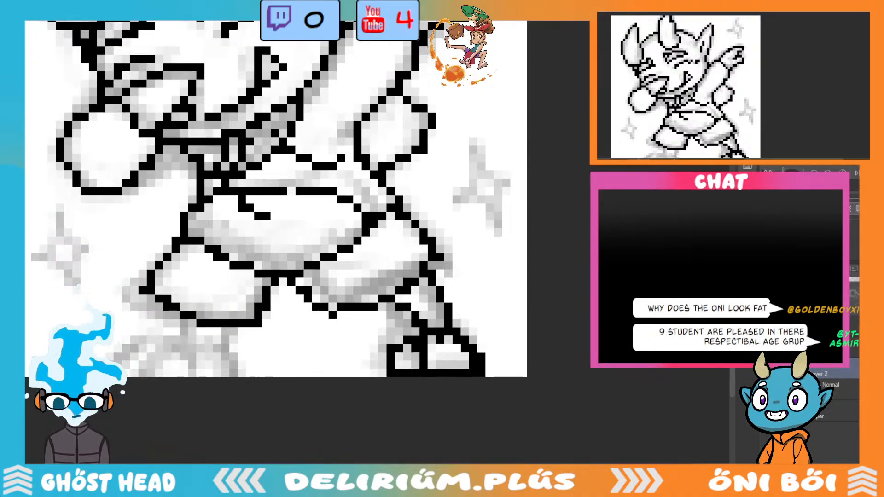
{"action": "left_click_drag", "start_coordinate": [428, 367], "coordinate": [473, 365]}
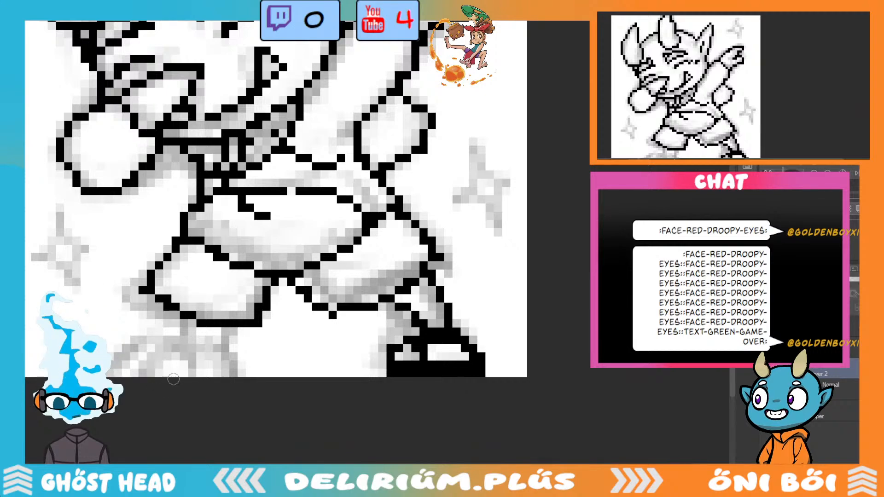
Trace the lower leg beneath the left shorts leg and outline its shoe with a thick black sole.
{"action": "mouse_move", "coordinate": [184, 320]}
{"action": "left_mouse_down"}
{"action": "mouse_move", "coordinate": [198, 351]}
{"action": "mouse_move", "coordinate": [227, 334]}
{"action": "mouse_move", "coordinate": [220, 355]}
{"action": "mouse_move", "coordinate": [236, 381]}
{"action": "left_mouse_up"}
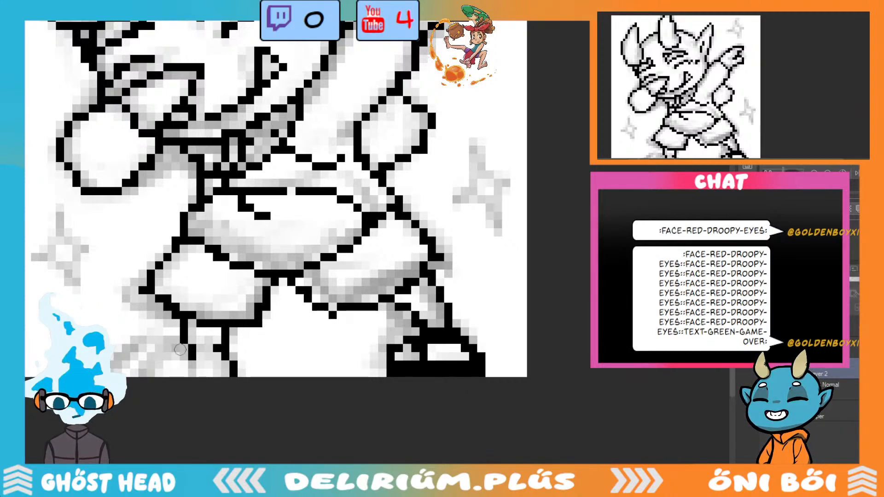
{"action": "mouse_move", "coordinate": [180, 345]}
{"action": "left_mouse_down"}
{"action": "mouse_move", "coordinate": [149, 375]}
{"action": "mouse_move", "coordinate": [173, 351]}
{"action": "mouse_move", "coordinate": [184, 375]}
{"action": "mouse_move", "coordinate": [182, 350]}
{"action": "left_mouse_up"}
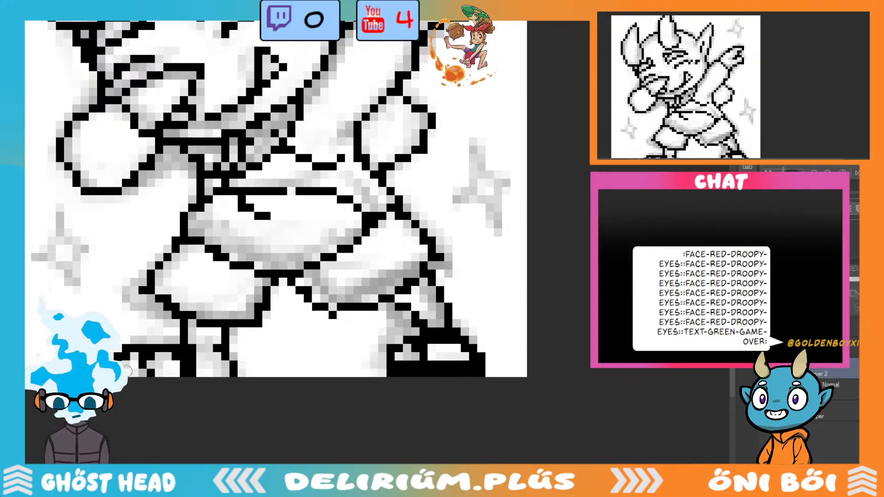
{"action": "left_click_drag", "start_coordinate": [120, 373], "coordinate": [235, 373]}
{"action": "mouse_move", "coordinate": [159, 368]}
{"action": "left_mouse_down"}
{"action": "mouse_move", "coordinate": [140, 368]}
{"action": "mouse_move", "coordinate": [237, 354]}
{"action": "left_mouse_up"}
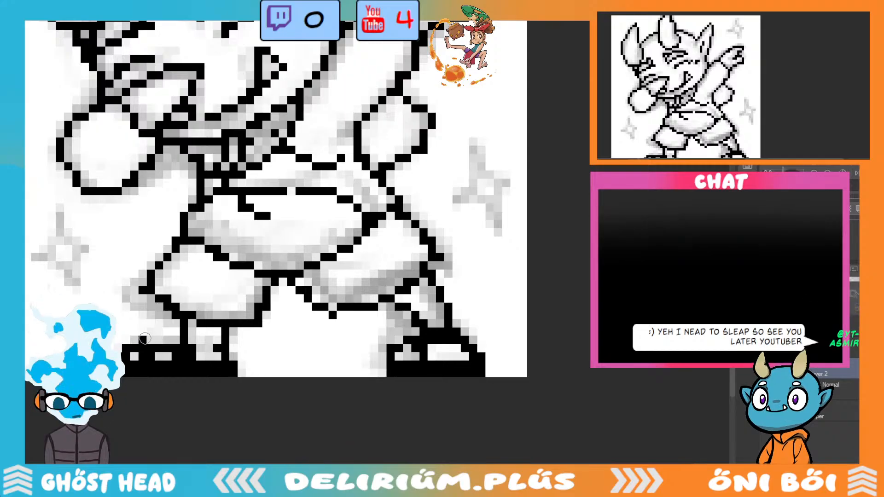
Darken the top of the left shoe and rework the right edge of the ankle above it.
{"action": "mouse_move", "coordinate": [157, 343]}
{"action": "left_mouse_down"}
{"action": "mouse_move", "coordinate": [237, 363]}
{"action": "mouse_move", "coordinate": [262, 341]}
{"action": "left_mouse_up"}
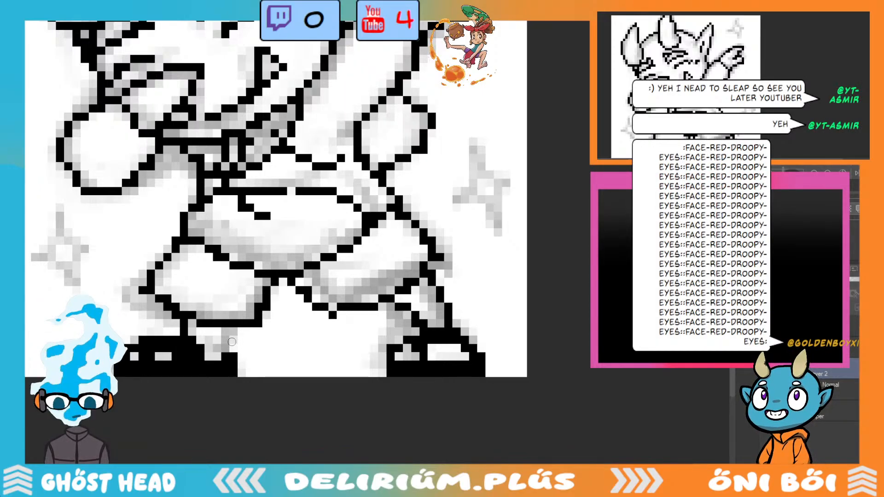
{"action": "left_click_drag", "start_coordinate": [229, 327], "coordinate": [240, 359]}
{"action": "key", "text": "ctrl+z"}
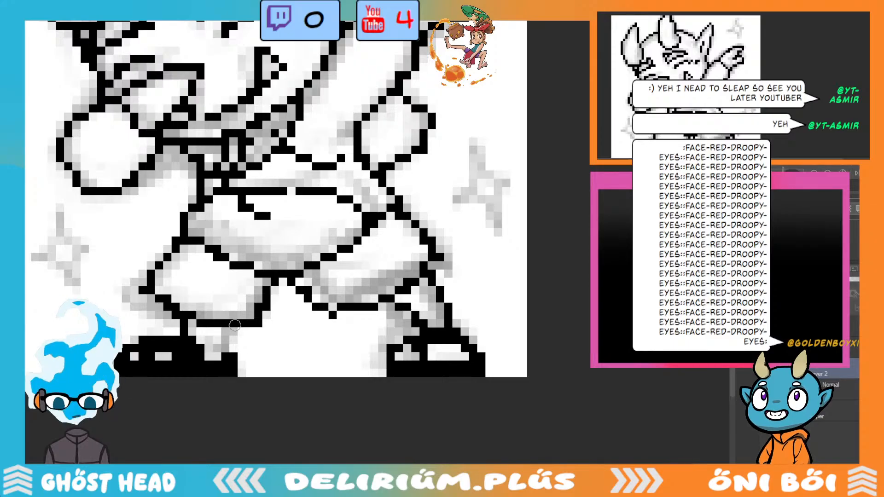
{"action": "left_click_drag", "start_coordinate": [236, 332], "coordinate": [223, 352]}
{"action": "scroll", "coordinate": [350, 391], "scroll_direction": "down", "scroll_amount": 3}
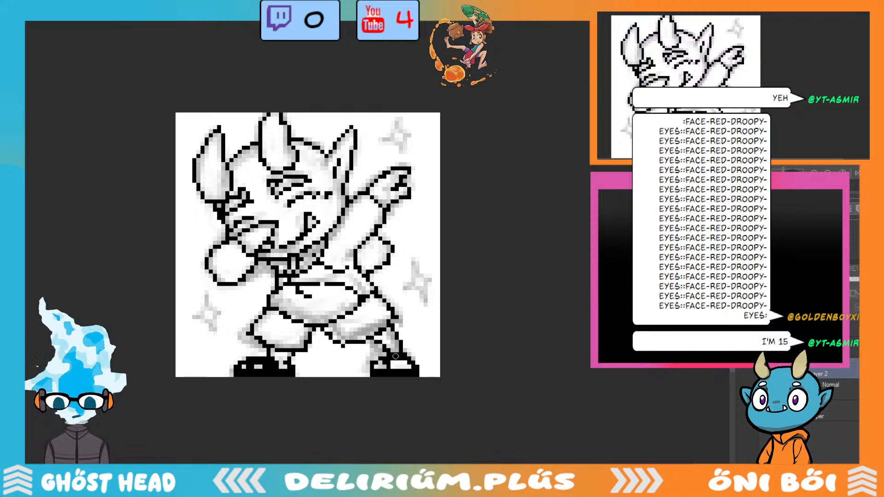
{"action": "scroll", "coordinate": [276, 368], "scroll_direction": "up", "scroll_amount": 3}
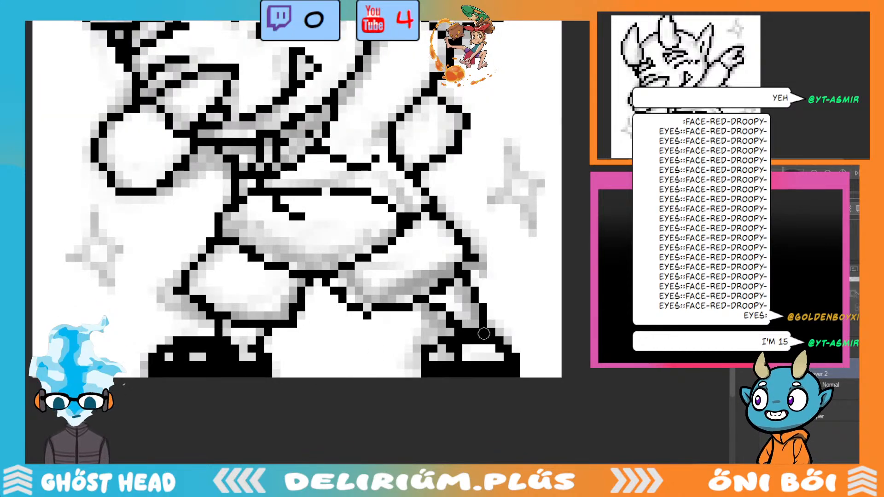
{"action": "scroll", "coordinate": [258, 346], "scroll_direction": "down", "scroll_amount": 4}
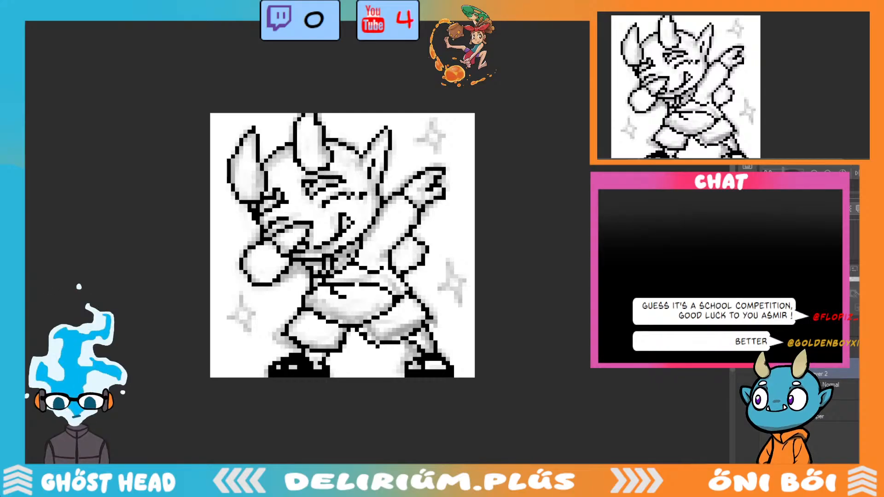
Draw the left sparkle as a four-pointed cross with an open centre and four diagonal corner pixels.
{"action": "scroll", "coordinate": [282, 345], "scroll_direction": "up", "scroll_amount": 3}
{"action": "left_click_drag", "start_coordinate": [200, 242], "coordinate": [201, 318]}
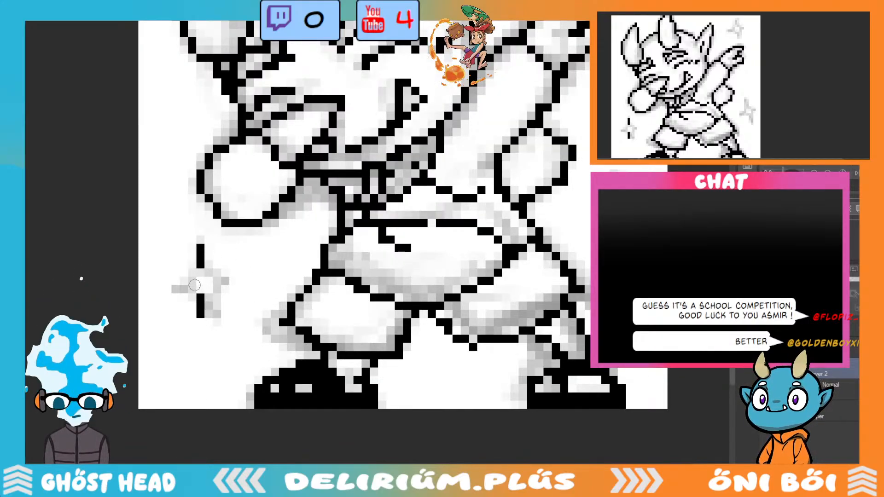
{"action": "mouse_move", "coordinate": [185, 281]}
{"action": "left_mouse_down"}
{"action": "mouse_move", "coordinate": [164, 281]}
{"action": "mouse_move", "coordinate": [229, 281]}
{"action": "left_mouse_up"}
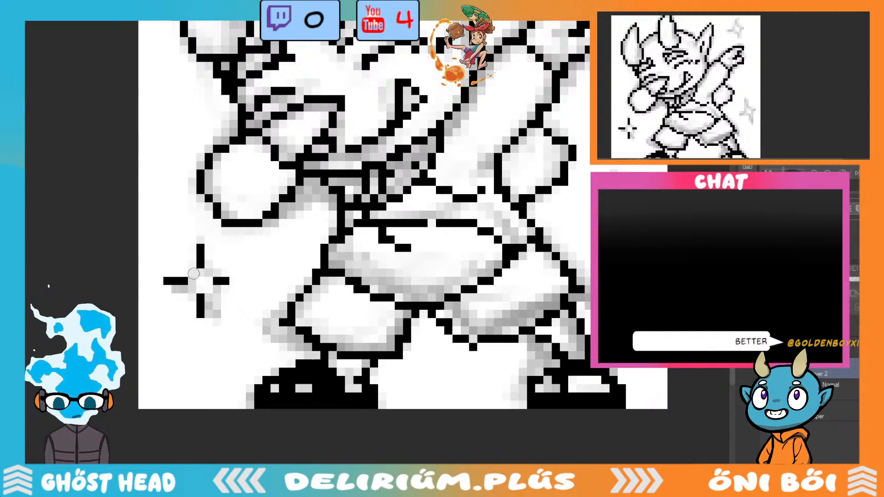
{"action": "left_click", "coordinate": [193, 274]}
{"action": "left_click", "coordinate": [208, 275]}
{"action": "left_click", "coordinate": [207, 289]}
{"action": "left_click", "coordinate": [193, 288]}
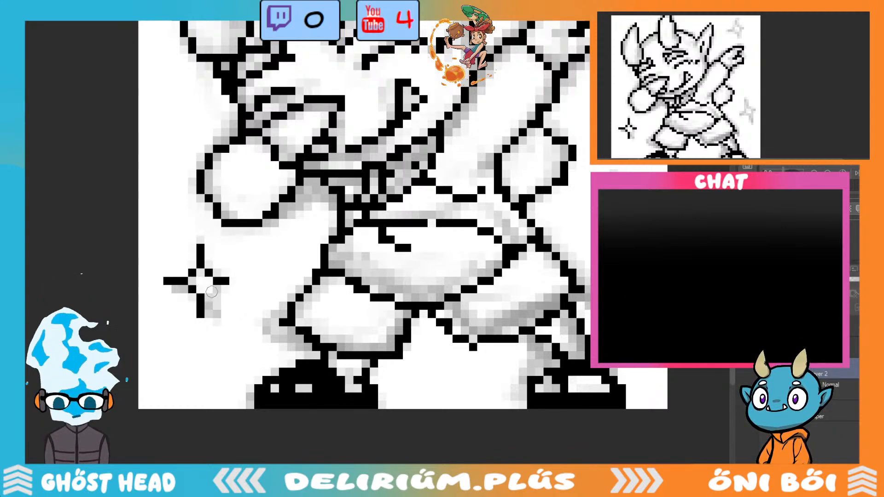
Draw the larger four-pointed sparkle beside the right leg, with long arms and diagonal pixels around an open centre.
{"action": "scroll", "coordinate": [301, 325], "scroll_direction": "down", "scroll_amount": 2}
{"action": "scroll", "coordinate": [389, 295], "scroll_direction": "up", "scroll_amount": 2}
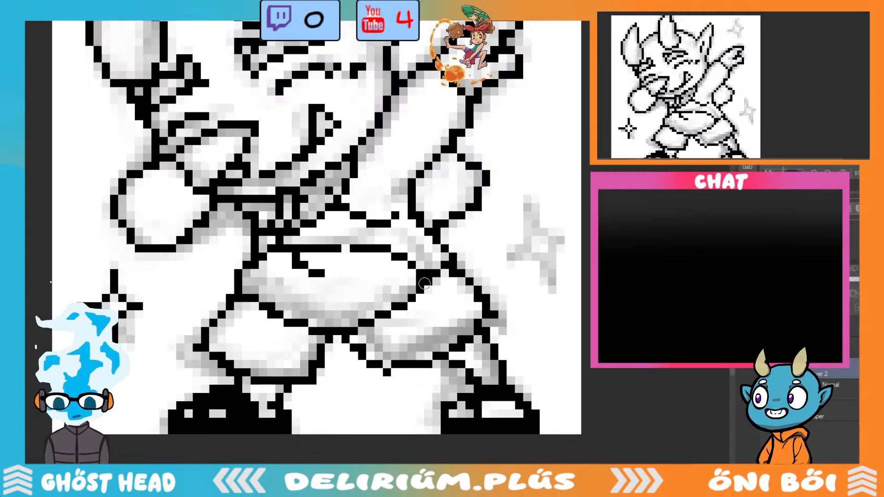
{"action": "left_click", "coordinate": [423, 283]}
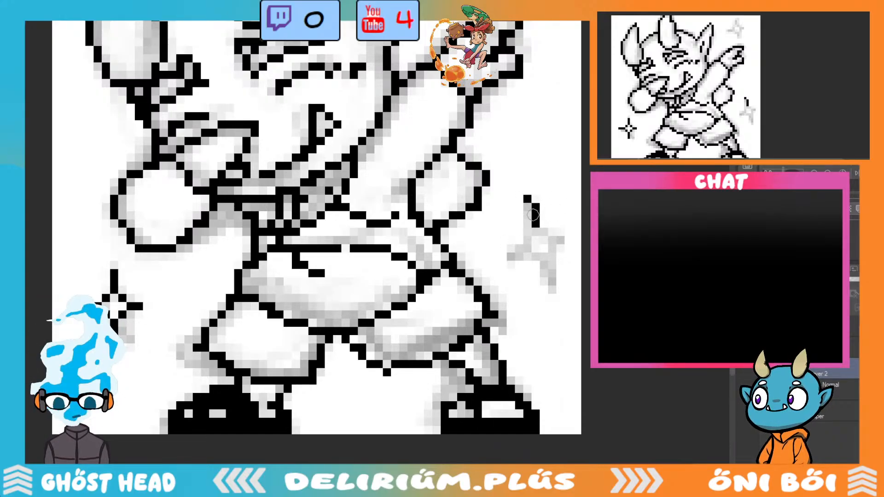
{"action": "left_click_drag", "start_coordinate": [535, 196], "coordinate": [535, 226]}
{"action": "mouse_move", "coordinate": [524, 241]}
{"action": "left_mouse_down"}
{"action": "mouse_move", "coordinate": [500, 231]}
{"action": "mouse_move", "coordinate": [511, 240]}
{"action": "mouse_move", "coordinate": [569, 238]}
{"action": "left_mouse_up"}
{"action": "key", "text": "ctrl+z"}
{"action": "left_click", "coordinate": [528, 234]}
{"action": "left_click", "coordinate": [545, 233]}
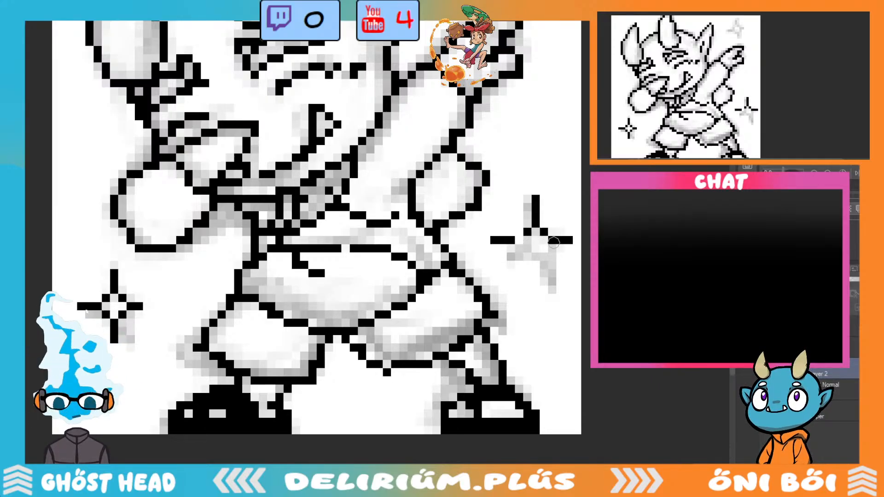
{"action": "left_click", "coordinate": [527, 250]}
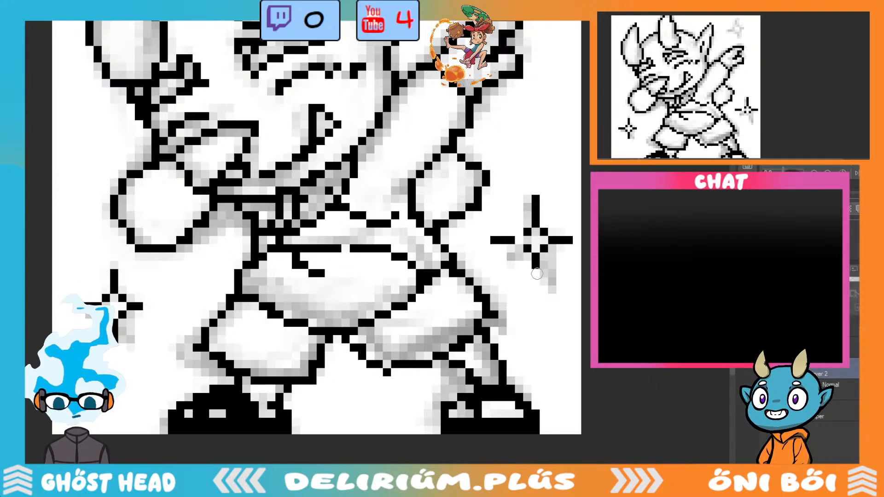
Add short detached diagonal rays in black at all four corners of the larger sparkle beside the right leg.
{"action": "scroll", "coordinate": [549, 260], "scroll_direction": "down", "scroll_amount": 2}
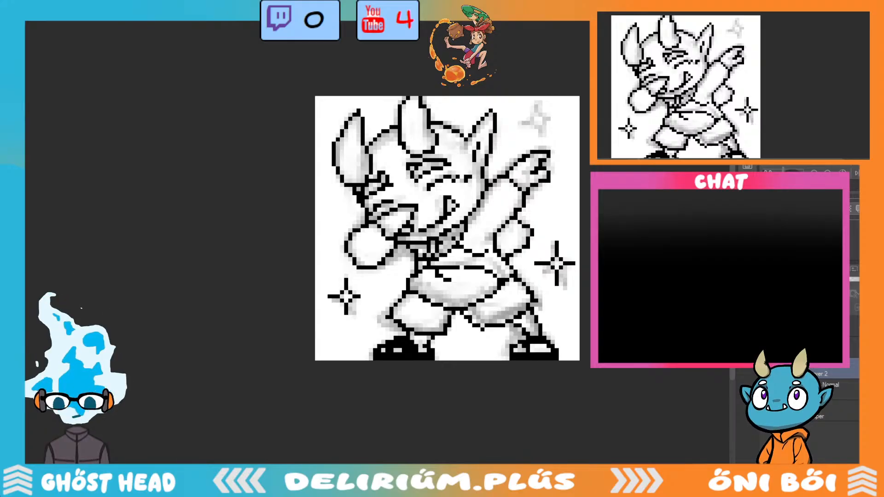
{"action": "scroll", "coordinate": [577, 219], "scroll_direction": "up", "scroll_amount": 2}
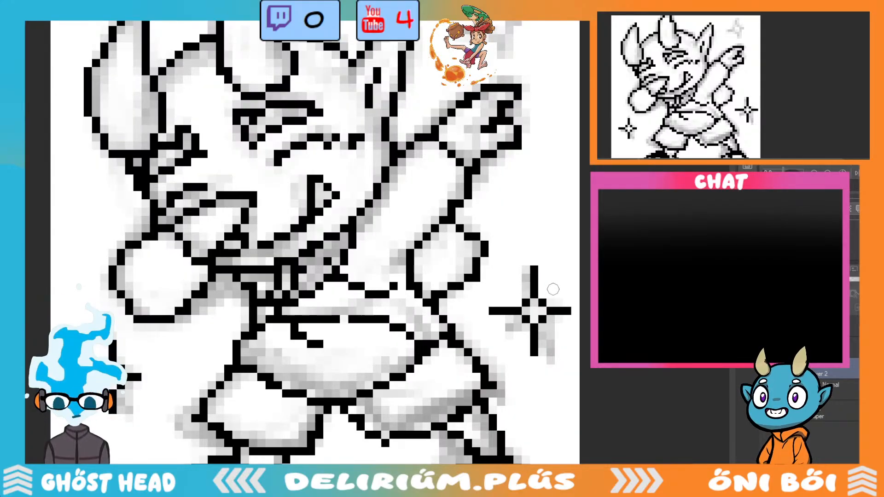
{"action": "left_click", "coordinate": [559, 286]}
{"action": "left_click", "coordinate": [509, 285]}
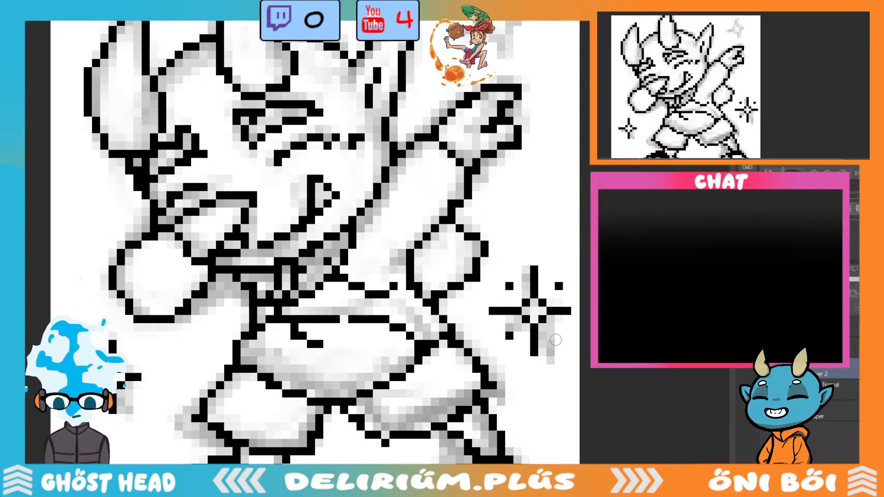
{"action": "left_click", "coordinate": [559, 336]}
{"action": "scroll", "coordinate": [526, 337], "scroll_direction": "down", "scroll_amount": 3}
{"action": "scroll", "coordinate": [526, 337], "scroll_direction": "up", "scroll_amount": 3}
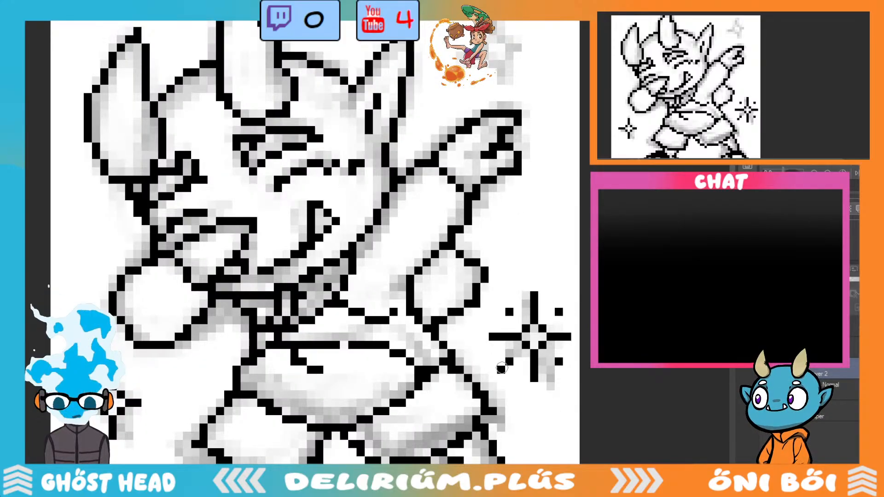
{"action": "left_click", "coordinate": [567, 370]}
{"action": "left_click", "coordinate": [501, 370]}
{"action": "left_click", "coordinate": [501, 304]}
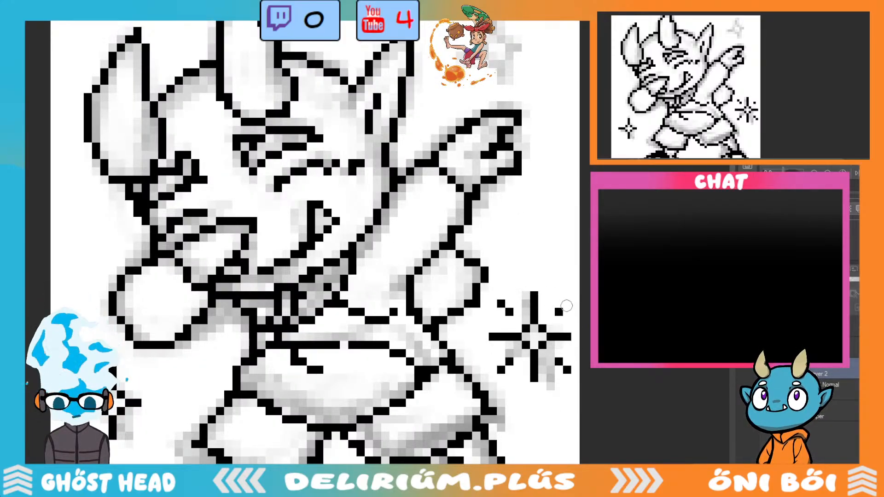
Add detached black pixels diagonally outside the corners of the left sparkle.
{"action": "scroll", "coordinate": [534, 299], "scroll_direction": "down", "scroll_amount": 5}
{"action": "scroll", "coordinate": [320, 410], "scroll_direction": "up", "scroll_amount": 4}
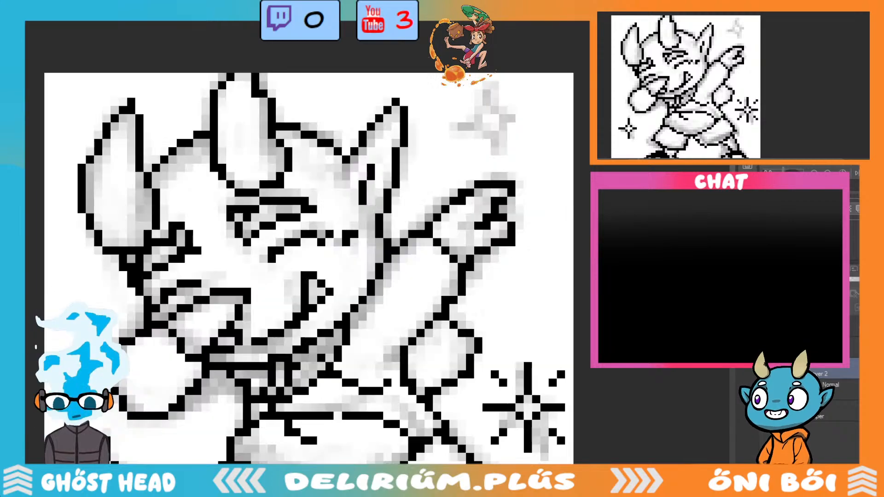
{"action": "scroll", "coordinate": [321, 410], "scroll_direction": "down", "scroll_amount": 2}
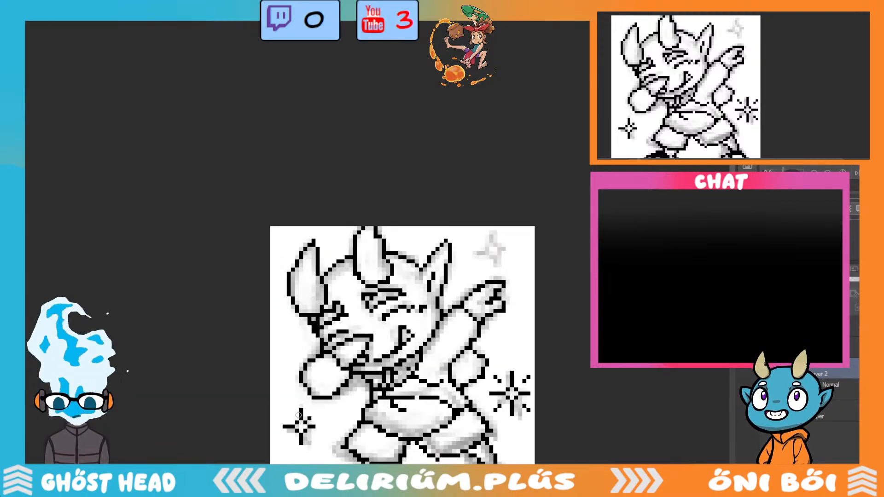
{"action": "left_click", "coordinate": [314, 414]}
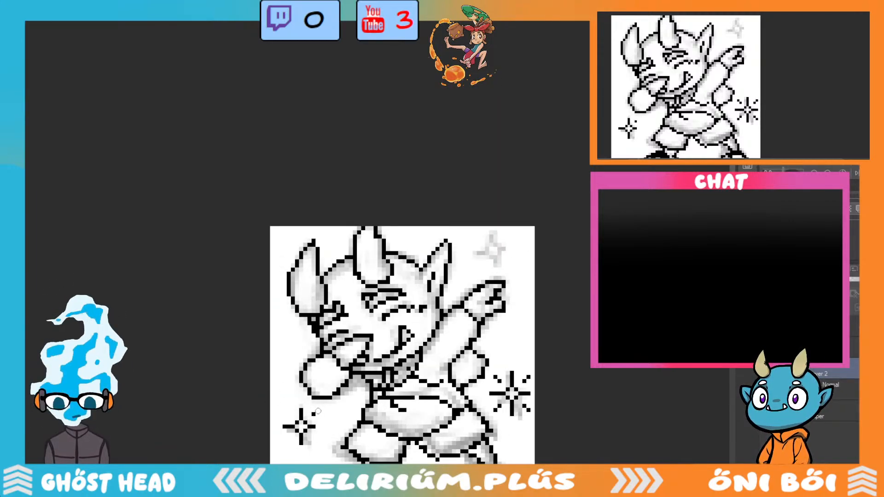
{"action": "left_click", "coordinate": [291, 416]}
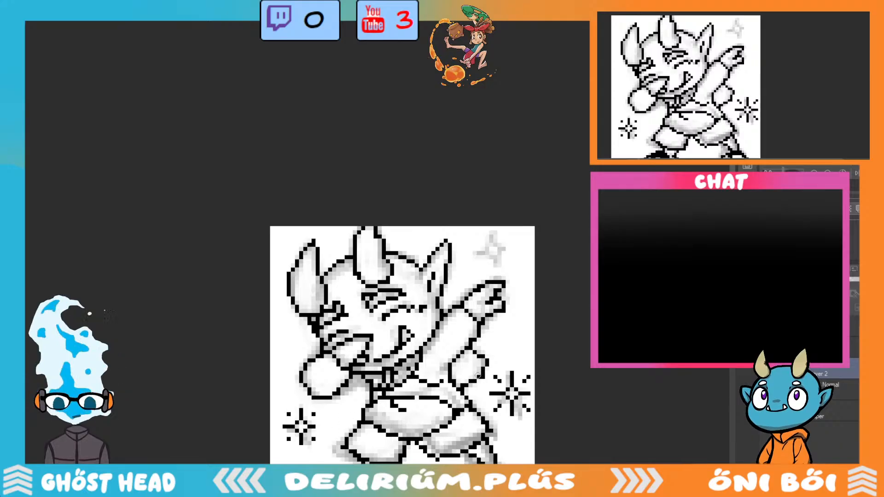
Draw the vertical arms of the sparkle above the raised hand, with a diagonal pixel on each side below the upper arm.
{"action": "scroll", "coordinate": [489, 224], "scroll_direction": "up", "scroll_amount": 2}
{"action": "left_click", "coordinate": [488, 221]}
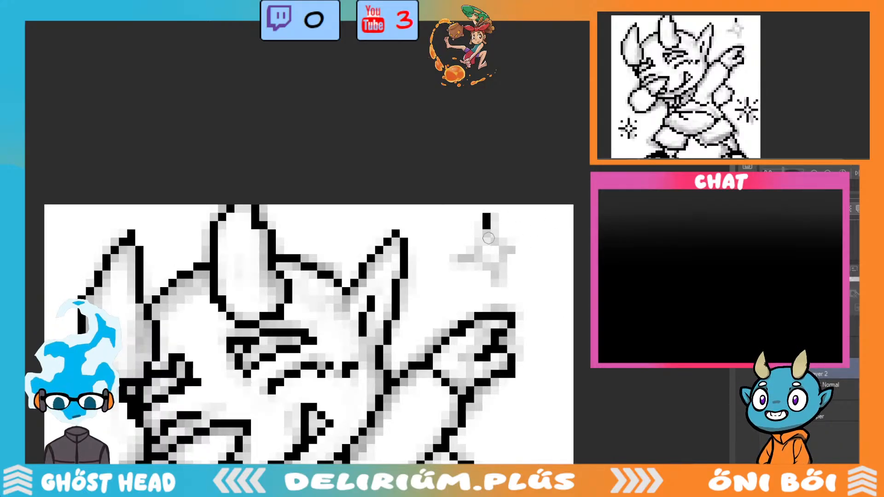
{"action": "left_click", "coordinate": [494, 233]}
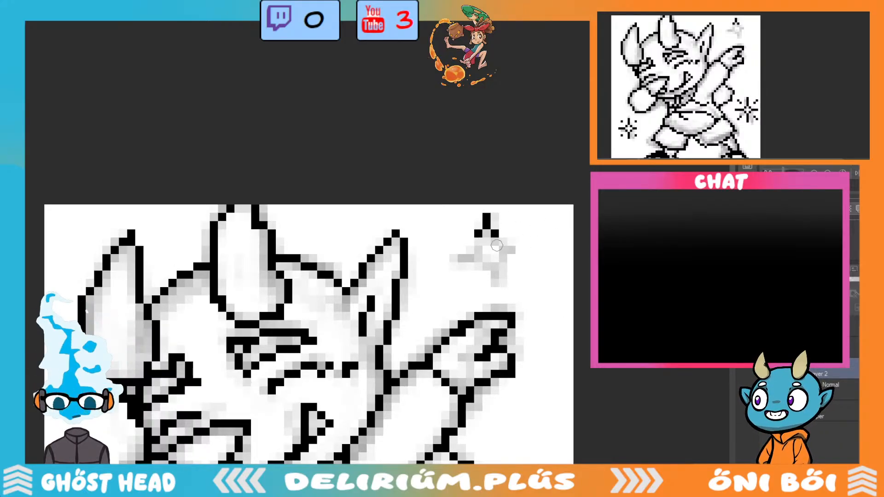
{"action": "left_click", "coordinate": [486, 242]}
{"action": "left_click", "coordinate": [486, 258]}
{"action": "left_click", "coordinate": [479, 233]}
{"action": "left_click", "coordinate": [486, 259]}
{"action": "left_click", "coordinate": [486, 242]}
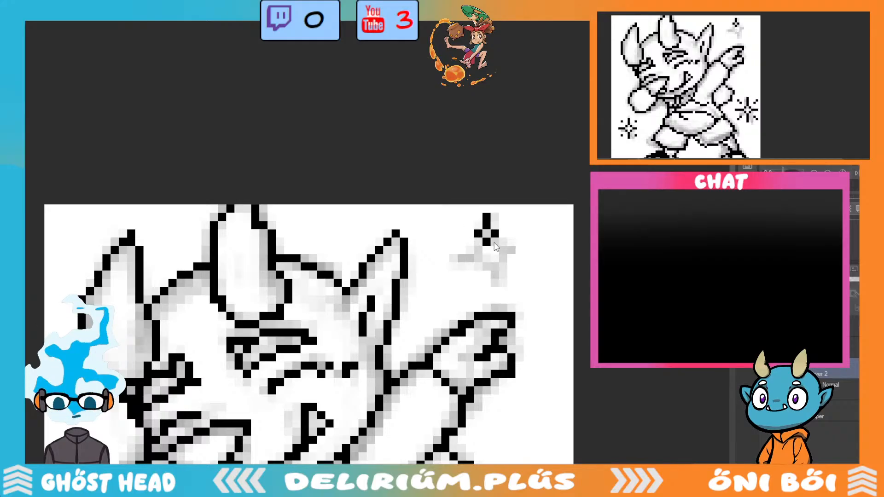
{"action": "left_click", "coordinate": [486, 258]}
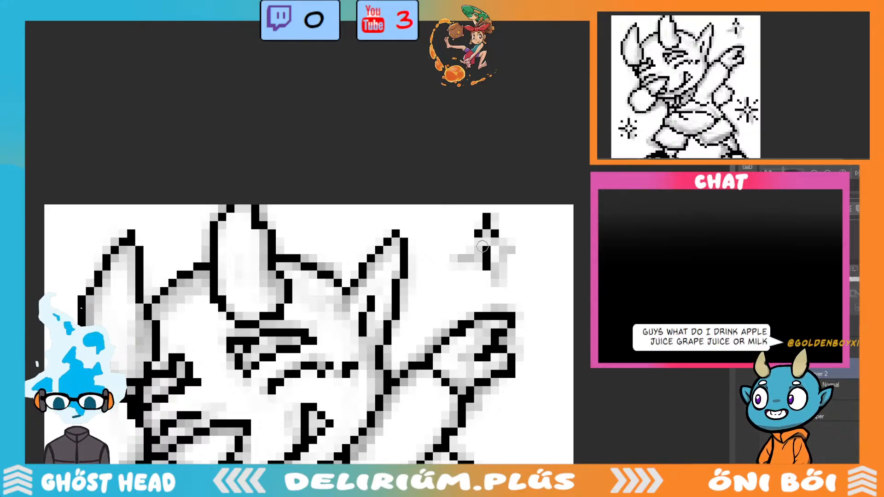
Draw the horizontal arms of the sparkle above the raised hand and close its lower diagonals around an open centre.
{"action": "left_click", "coordinate": [470, 242]}
{"action": "left_click", "coordinate": [462, 242]}
{"action": "left_click", "coordinate": [502, 242]}
{"action": "left_click", "coordinate": [511, 241]}
{"action": "left_click", "coordinate": [519, 241]}
{"action": "left_click", "coordinate": [478, 250]}
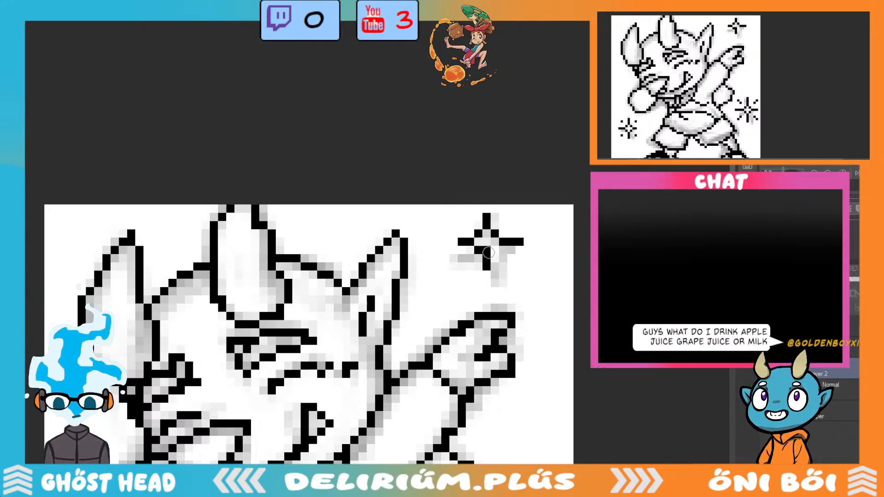
{"action": "left_click", "coordinate": [494, 250]}
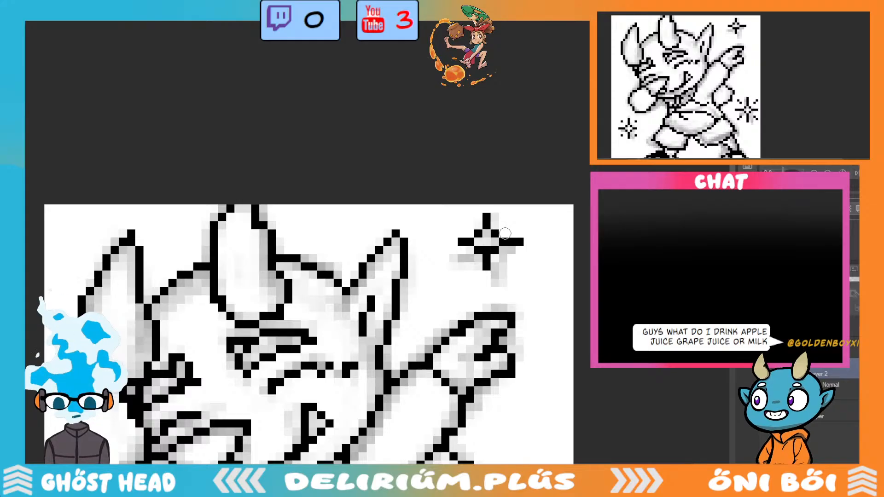
{"action": "left_click", "coordinate": [487, 249]}
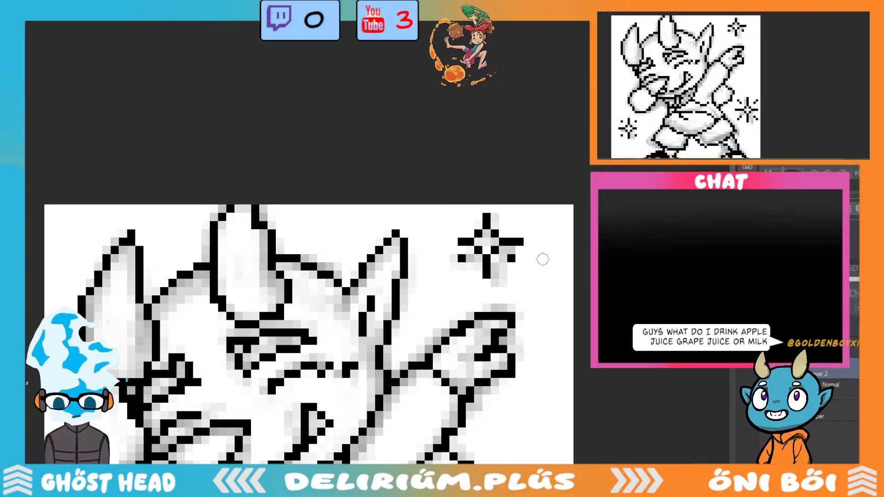
Rework the detached corner pixels of the sparkle above the raised hand, placing the upper-left one farther out.
{"action": "scroll", "coordinate": [524, 278], "scroll_direction": "down", "scroll_amount": 2}
{"action": "scroll", "coordinate": [550, 248], "scroll_direction": "up", "scroll_amount": 2}
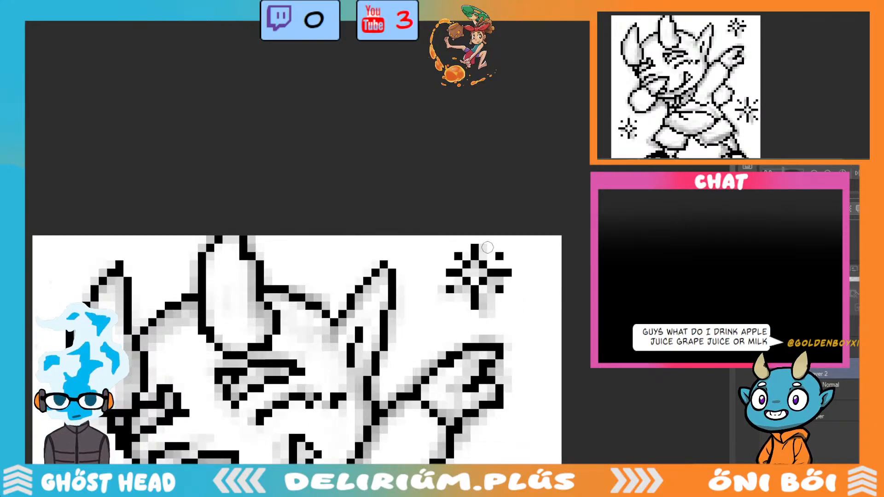
{"action": "key", "text": "ctrl+z"}
{"action": "left_click", "coordinate": [449, 249]}
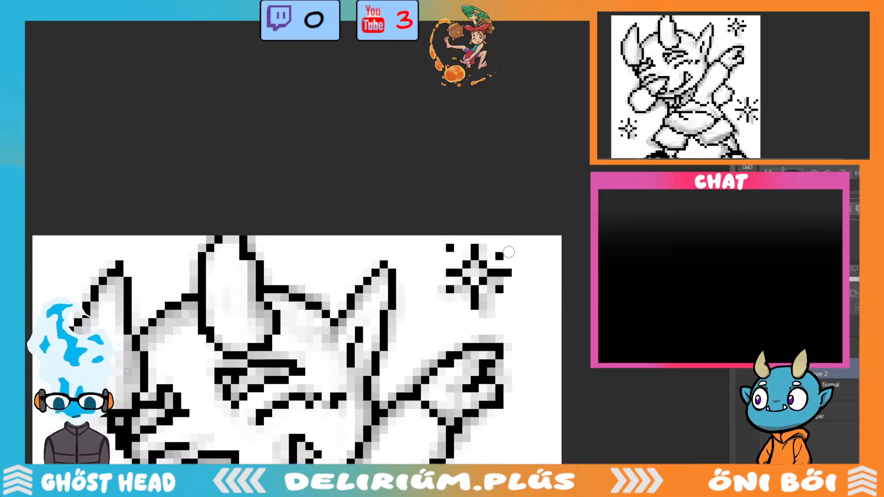
{"action": "scroll", "coordinate": [532, 258], "scroll_direction": "down", "scroll_amount": 4}
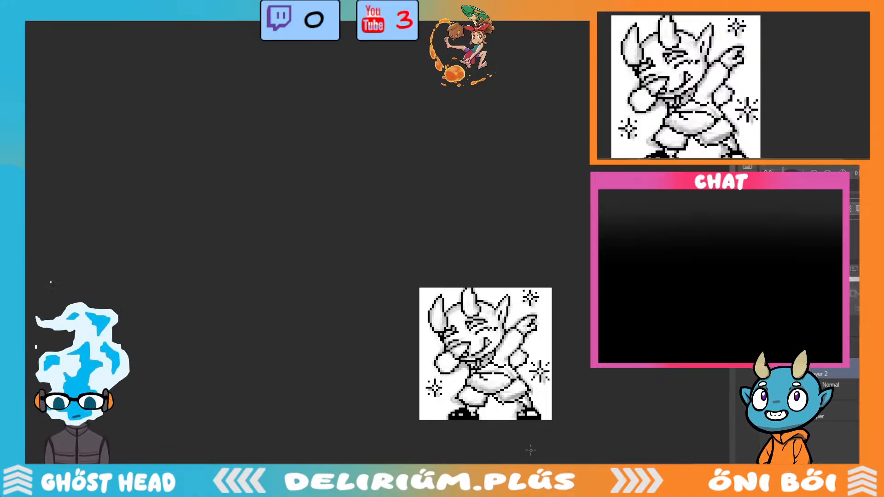
Redraw the lower hem of the right shorts leg as a rounded edge with a flat bottom.
{"action": "scroll", "coordinate": [531, 450], "scroll_direction": "up", "scroll_amount": 5}
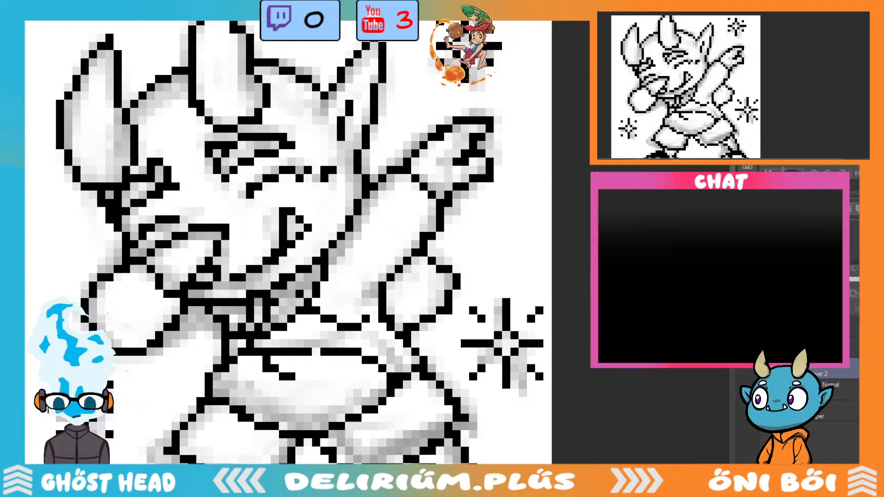
{"action": "scroll", "coordinate": [530, 450], "scroll_direction": "up", "scroll_amount": 2}
{"action": "scroll", "coordinate": [419, 212], "scroll_direction": "down", "scroll_amount": 4}
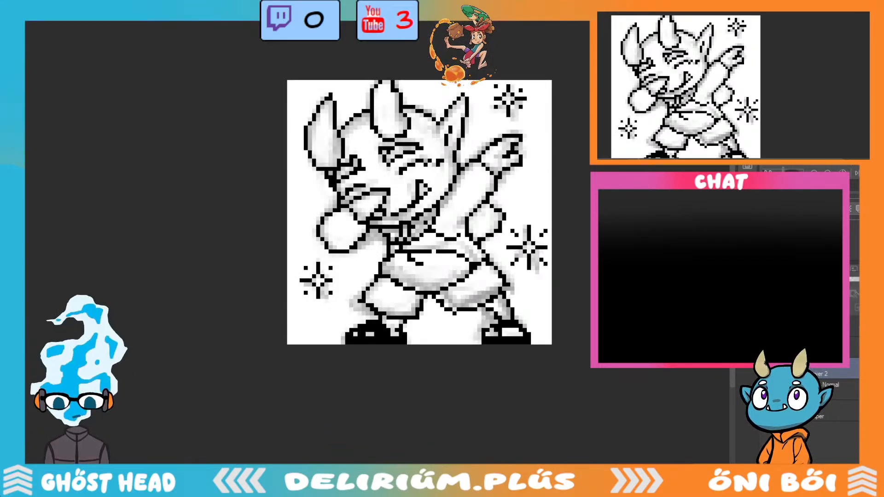
{"action": "scroll", "coordinate": [543, 258], "scroll_direction": "up", "scroll_amount": 2}
{"action": "mouse_move", "coordinate": [366, 355]}
{"action": "left_mouse_down"}
{"action": "mouse_move", "coordinate": [358, 358]}
{"action": "mouse_move", "coordinate": [390, 356]}
{"action": "left_mouse_up"}
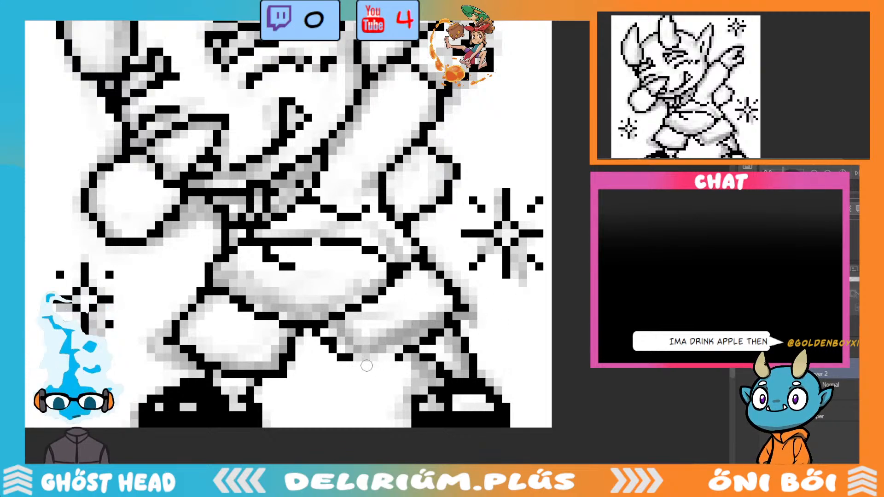
{"action": "left_click_drag", "start_coordinate": [352, 364], "coordinate": [360, 374]}
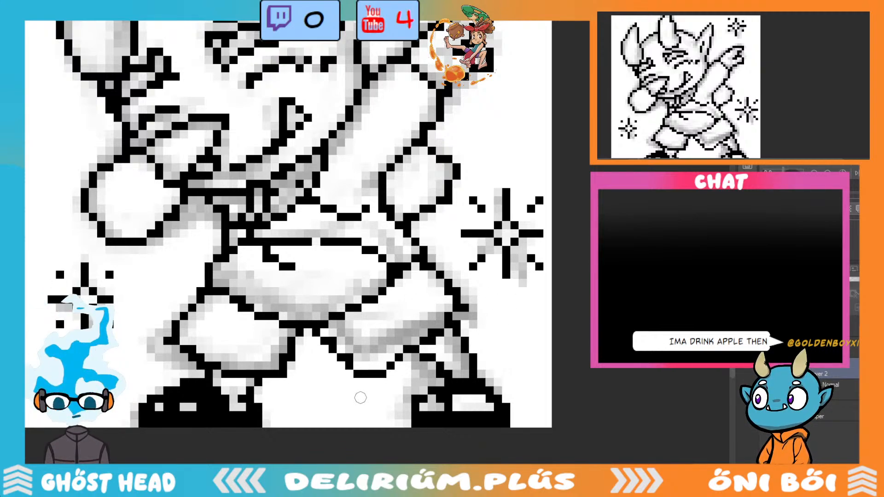
Smooth the outer corner of the right shorts leg and thin the thick line where the shorts leg meets the shirt hem.
{"action": "scroll", "coordinate": [506, 308], "scroll_direction": "up", "scroll_amount": 2}
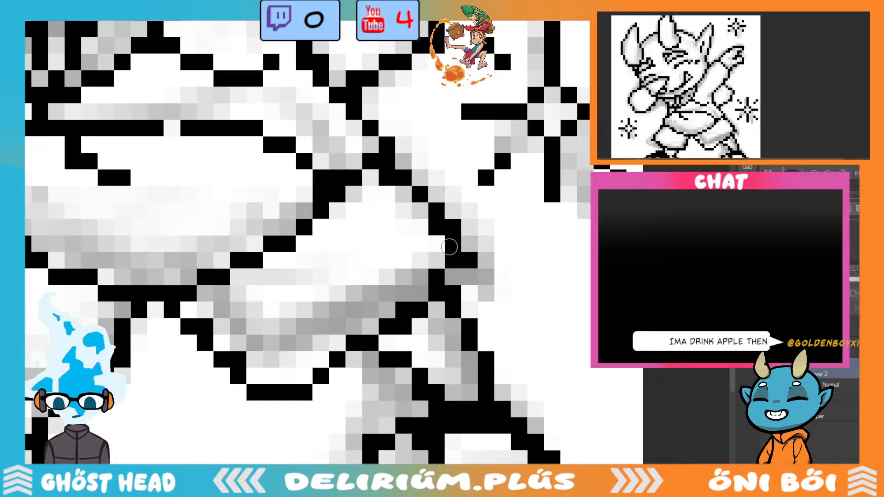
{"action": "left_click", "coordinate": [451, 245]}
{"action": "left_click", "coordinate": [452, 261]}
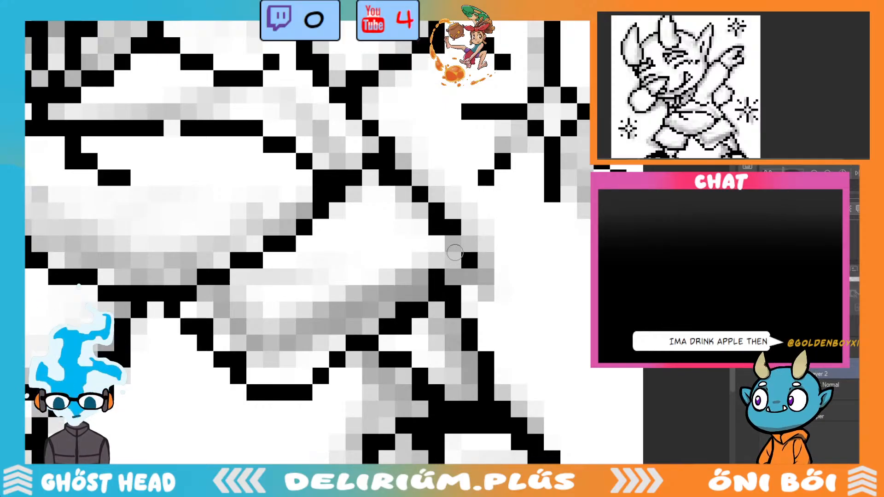
{"action": "left_click", "coordinate": [469, 244]}
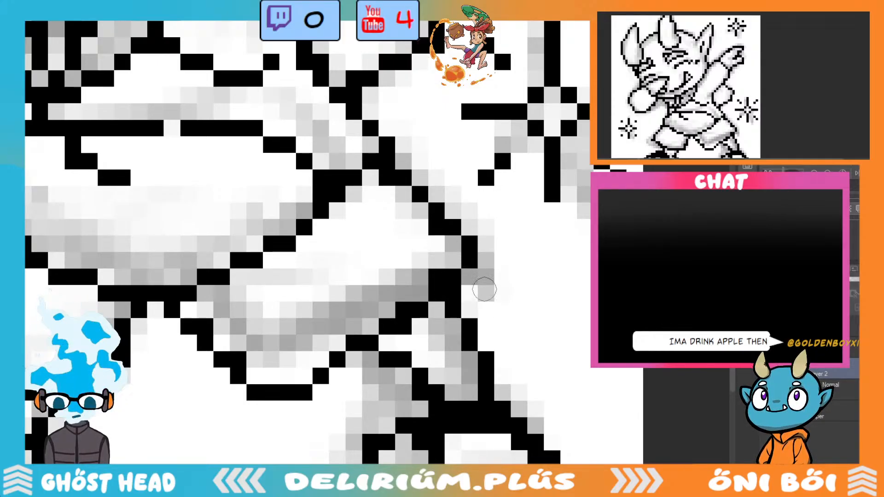
{"action": "left_click", "coordinate": [435, 277]}
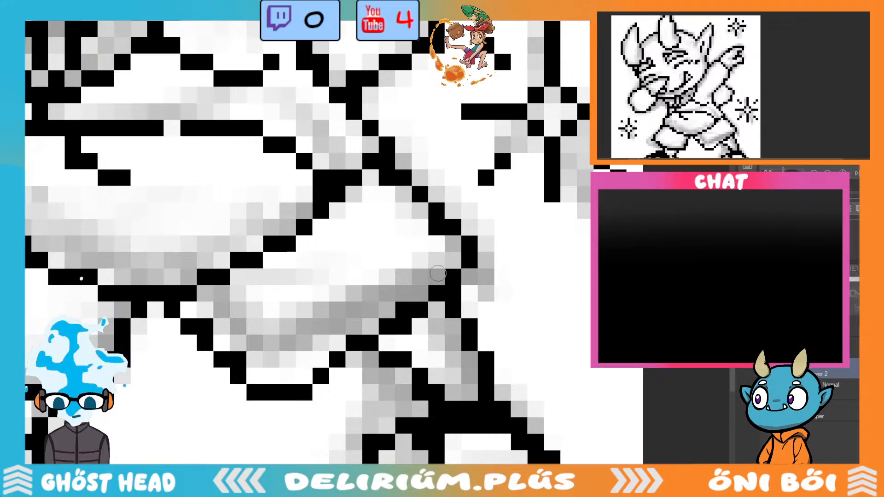
{"action": "scroll", "coordinate": [458, 253], "scroll_direction": "down", "scroll_amount": 2}
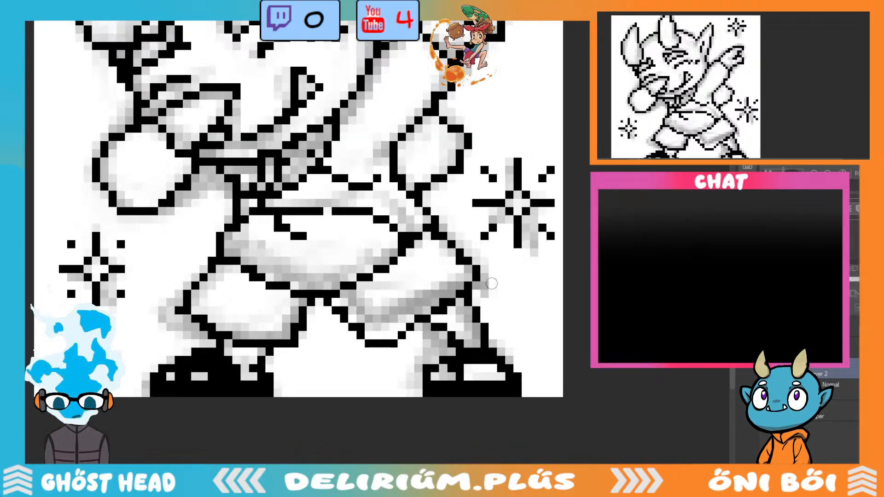
{"action": "scroll", "coordinate": [491, 284], "scroll_direction": "up", "scroll_amount": 2}
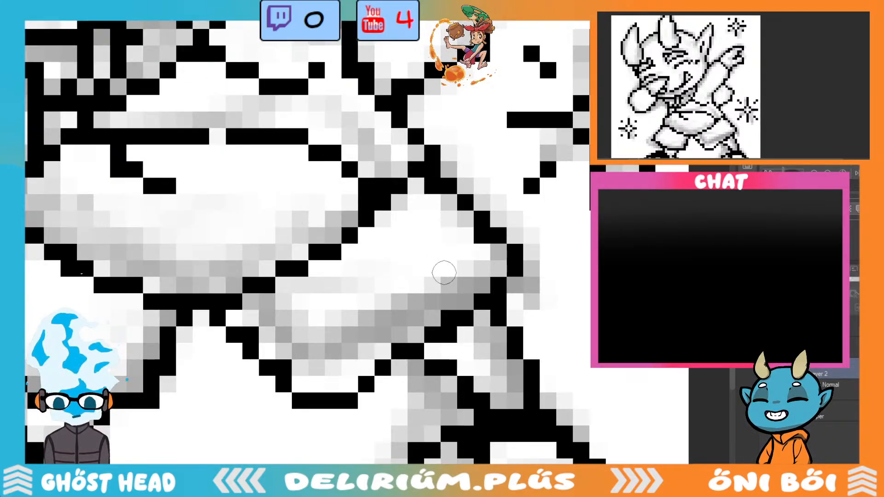
{"action": "left_click_drag", "start_coordinate": [373, 174], "coordinate": [384, 173]}
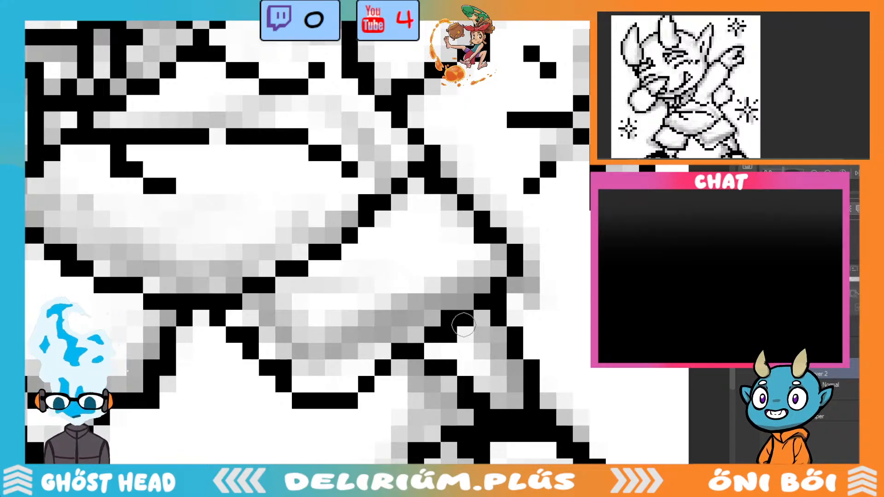
{"action": "scroll", "coordinate": [463, 325], "scroll_direction": "down", "scroll_amount": 4}
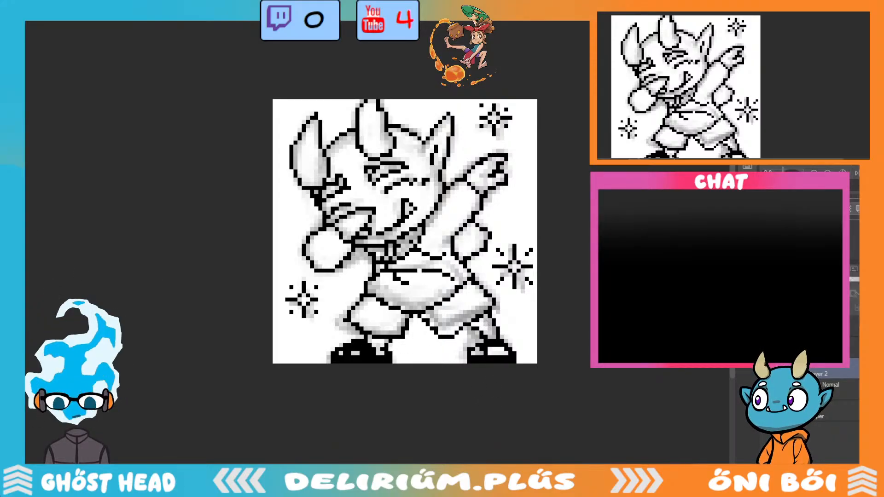
Remove the grey sketch from behind the character and sparkles, keeping only the black line art on white.
{"action": "left_click", "coordinate": [34, 22]}
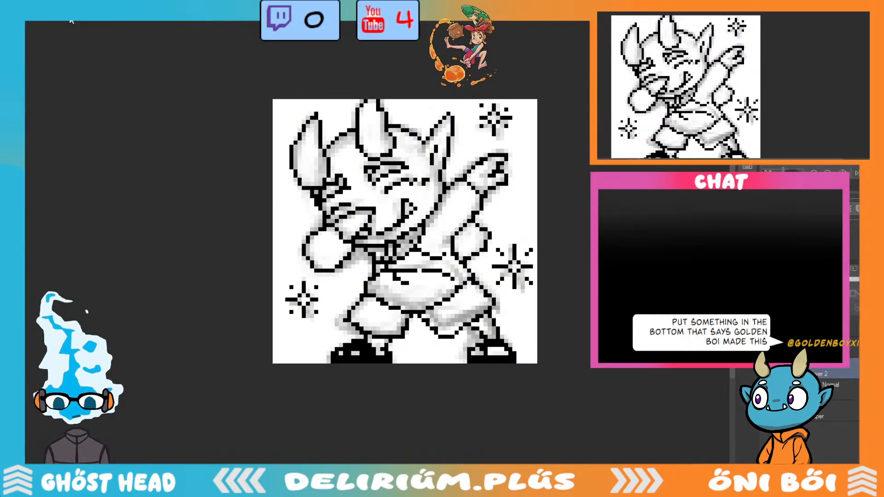
{"action": "scroll", "coordinate": [357, 203], "scroll_direction": "up", "scroll_amount": 2}
{"action": "scroll", "coordinate": [357, 203], "scroll_direction": "up", "scroll_amount": 1}
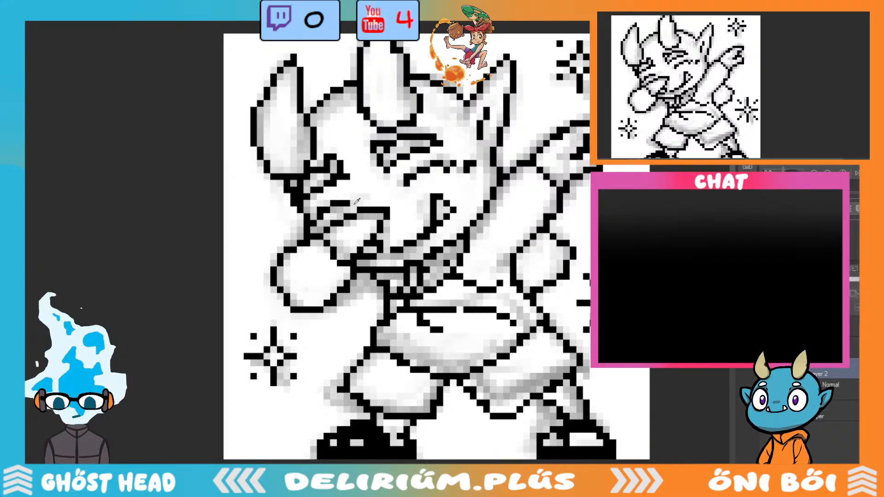
{"action": "left_click_drag", "start_coordinate": [356, 201], "coordinate": [306, 201]}
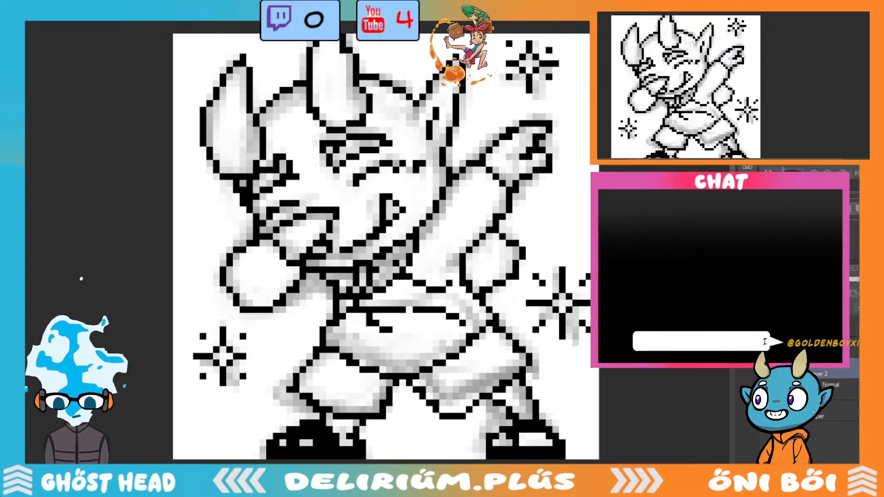
{"action": "key", "text": "Delete"}
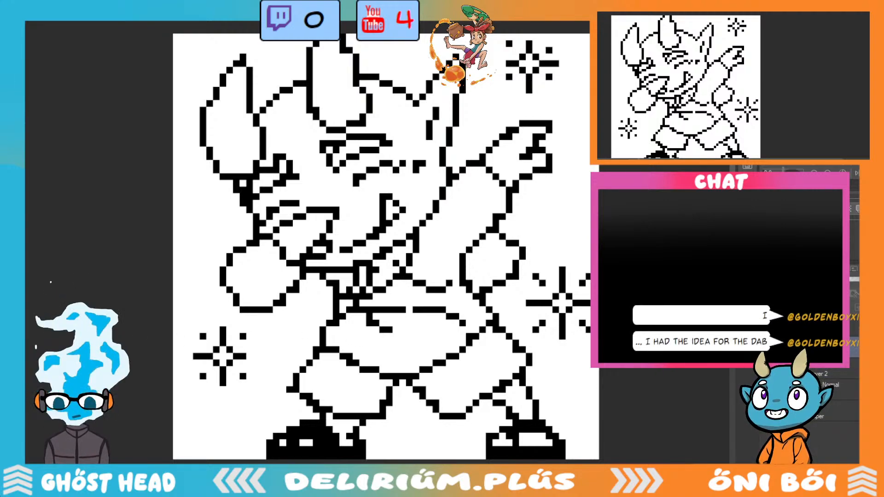
Colour both legs of the shorts mint green, keeping within the black outlines.
{"action": "mouse_move", "coordinate": [258, 256]}
{"action": "left_mouse_down"}
{"action": "mouse_move", "coordinate": [245, 276]}
{"action": "mouse_move", "coordinate": [250, 290]}
{"action": "left_mouse_up"}
{"action": "key", "text": "ctrl+z"}
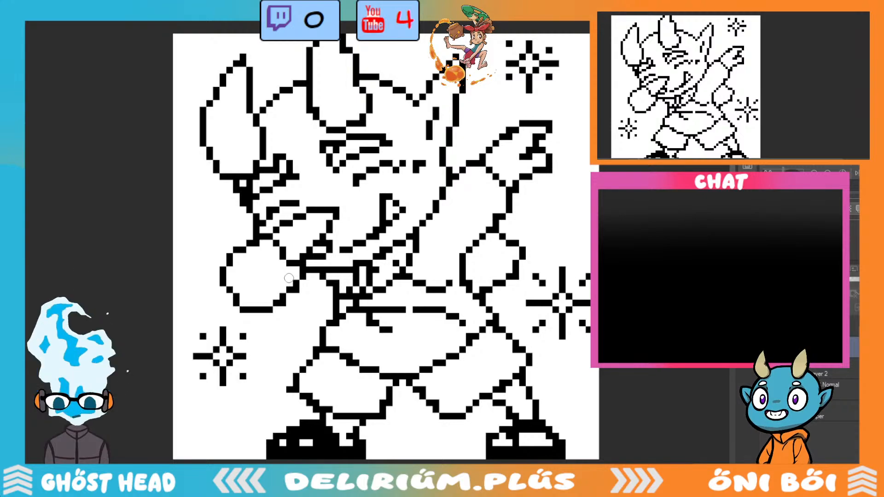
{"action": "mouse_move", "coordinate": [327, 361]}
{"action": "left_mouse_down"}
{"action": "mouse_move", "coordinate": [299, 385]}
{"action": "mouse_move", "coordinate": [316, 388]}
{"action": "mouse_move", "coordinate": [332, 357]}
{"action": "mouse_move", "coordinate": [339, 365]}
{"action": "mouse_move", "coordinate": [323, 405]}
{"action": "mouse_move", "coordinate": [353, 370]}
{"action": "mouse_move", "coordinate": [343, 408]}
{"action": "mouse_move", "coordinate": [363, 396]}
{"action": "mouse_move", "coordinate": [368, 405]}
{"action": "mouse_move", "coordinate": [388, 381]}
{"action": "mouse_move", "coordinate": [378, 407]}
{"action": "left_mouse_up"}
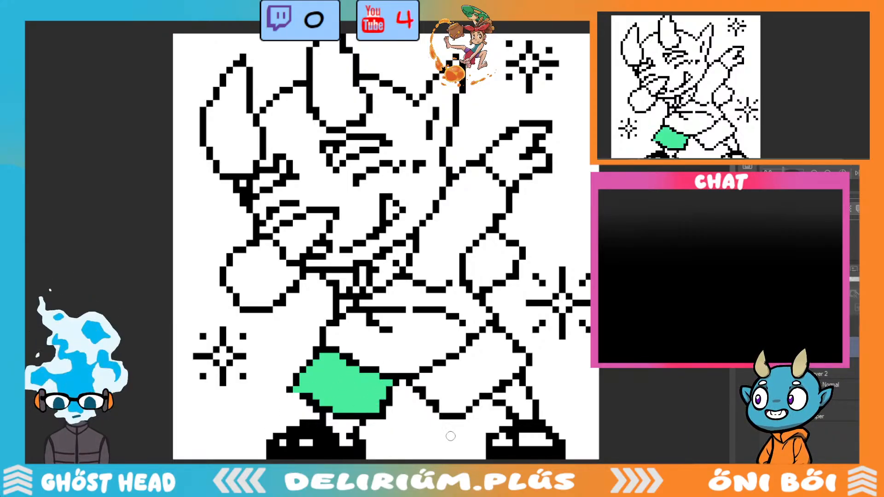
{"action": "mouse_move", "coordinate": [424, 377]}
{"action": "left_mouse_down"}
{"action": "mouse_move", "coordinate": [424, 393]}
{"action": "mouse_move", "coordinate": [447, 410]}
{"action": "mouse_move", "coordinate": [461, 407]}
{"action": "mouse_move", "coordinate": [469, 396]}
{"action": "mouse_move", "coordinate": [460, 378]}
{"action": "mouse_move", "coordinate": [435, 376]}
{"action": "mouse_move", "coordinate": [457, 395]}
{"action": "mouse_move", "coordinate": [465, 364]}
{"action": "mouse_move", "coordinate": [479, 368]}
{"action": "mouse_move", "coordinate": [468, 357]}
{"action": "mouse_move", "coordinate": [453, 363]}
{"action": "mouse_move", "coordinate": [489, 331]}
{"action": "mouse_move", "coordinate": [476, 357]}
{"action": "mouse_move", "coordinate": [496, 346]}
{"action": "left_mouse_up"}
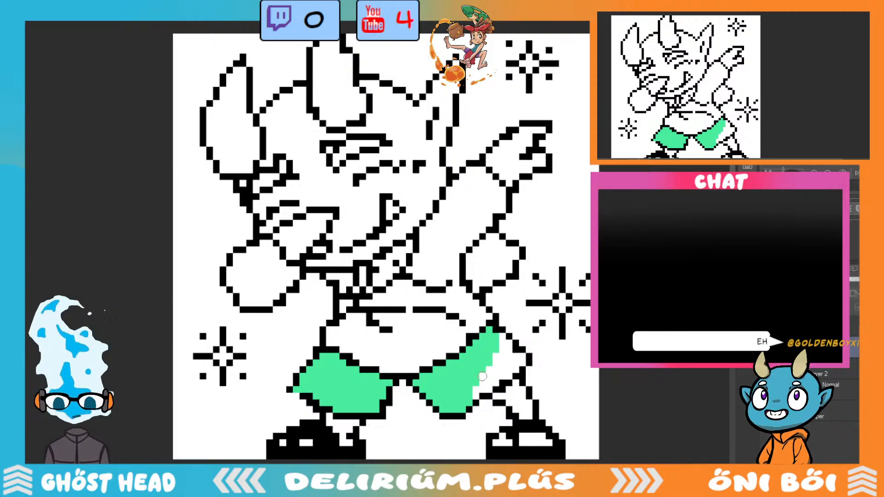
{"action": "mouse_move", "coordinate": [463, 397]}
{"action": "left_mouse_down"}
{"action": "mouse_move", "coordinate": [500, 370]}
{"action": "mouse_move", "coordinate": [464, 403]}
{"action": "mouse_move", "coordinate": [487, 390]}
{"action": "mouse_move", "coordinate": [502, 348]}
{"action": "left_mouse_up"}
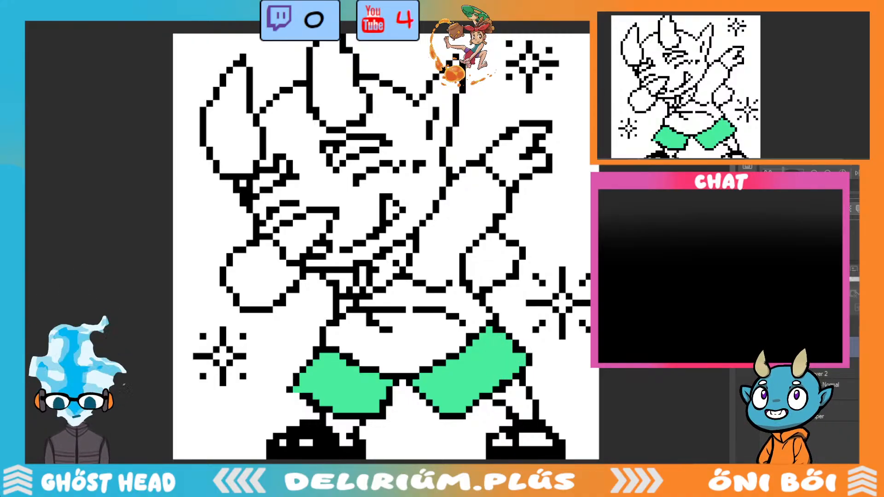
Colour the rounded sleeve below the face-covering hand and the collar areas on both sides of the white drawstring orange.
{"action": "mouse_move", "coordinate": [260, 249]}
{"action": "left_mouse_down"}
{"action": "mouse_move", "coordinate": [237, 256]}
{"action": "mouse_move", "coordinate": [272, 249]}
{"action": "mouse_move", "coordinate": [241, 275]}
{"action": "mouse_move", "coordinate": [249, 264]}
{"action": "mouse_move", "coordinate": [230, 270]}
{"action": "mouse_move", "coordinate": [228, 281]}
{"action": "mouse_move", "coordinate": [250, 293]}
{"action": "mouse_move", "coordinate": [241, 299]}
{"action": "mouse_move", "coordinate": [255, 274]}
{"action": "mouse_move", "coordinate": [247, 286]}
{"action": "mouse_move", "coordinate": [259, 288]}
{"action": "mouse_move", "coordinate": [274, 248]}
{"action": "mouse_move", "coordinate": [271, 275]}
{"action": "mouse_move", "coordinate": [279, 269]}
{"action": "mouse_move", "coordinate": [277, 281]}
{"action": "mouse_move", "coordinate": [284, 263]}
{"action": "mouse_move", "coordinate": [285, 281]}
{"action": "mouse_move", "coordinate": [295, 269]}
{"action": "mouse_move", "coordinate": [270, 298]}
{"action": "left_mouse_up"}
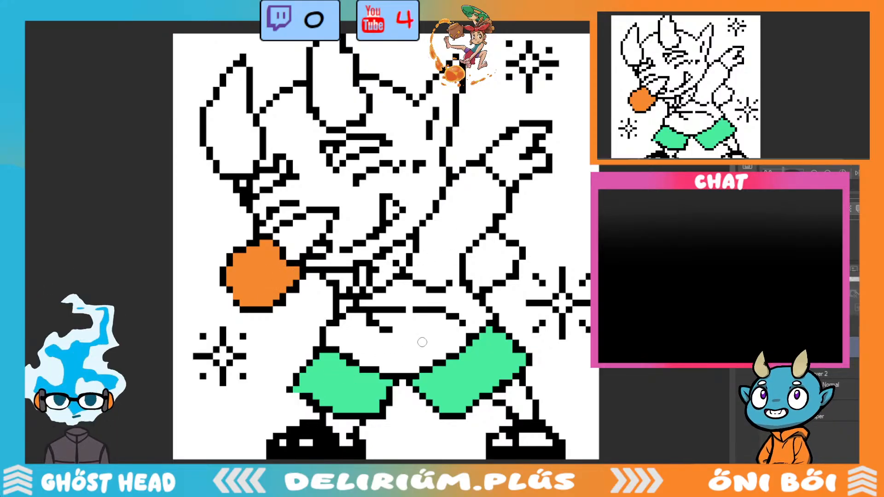
{"action": "scroll", "coordinate": [422, 342], "scroll_direction": "up", "scroll_amount": 1}
{"action": "mouse_move", "coordinate": [303, 261]}
{"action": "left_mouse_down"}
{"action": "mouse_move", "coordinate": [325, 269]}
{"action": "mouse_move", "coordinate": [331, 261]}
{"action": "mouse_move", "coordinate": [342, 278]}
{"action": "left_mouse_up"}
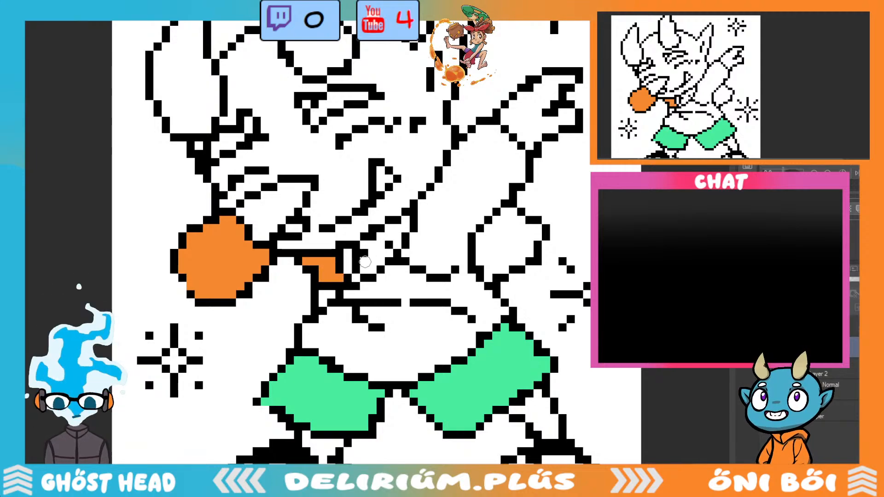
{"action": "mouse_move", "coordinate": [366, 251]}
{"action": "left_mouse_down"}
{"action": "mouse_move", "coordinate": [370, 273]}
{"action": "mouse_move", "coordinate": [383, 235]}
{"action": "mouse_move", "coordinate": [403, 220]}
{"action": "mouse_move", "coordinate": [391, 248]}
{"action": "mouse_move", "coordinate": [412, 224]}
{"action": "left_mouse_up"}
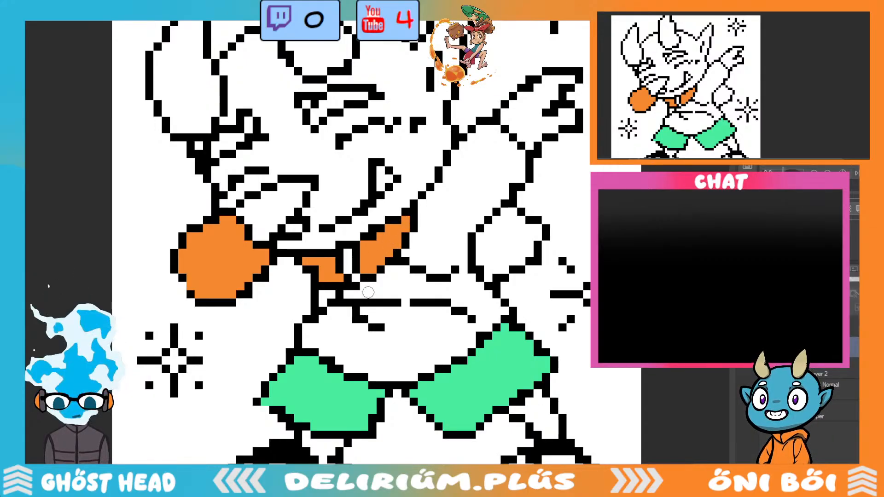
Colour the torso of the hoodie orange from the chest down to the hem, around the black fold lines.
{"action": "mouse_move", "coordinate": [368, 292]}
{"action": "left_mouse_down"}
{"action": "mouse_move", "coordinate": [325, 299]}
{"action": "mouse_move", "coordinate": [332, 294]}
{"action": "mouse_move", "coordinate": [307, 336]}
{"action": "mouse_move", "coordinate": [314, 340]}
{"action": "mouse_move", "coordinate": [345, 313]}
{"action": "mouse_move", "coordinate": [330, 343]}
{"action": "mouse_move", "coordinate": [355, 359]}
{"action": "mouse_move", "coordinate": [364, 332]}
{"action": "mouse_move", "coordinate": [373, 364]}
{"action": "mouse_move", "coordinate": [378, 352]}
{"action": "mouse_move", "coordinate": [377, 374]}
{"action": "mouse_move", "coordinate": [410, 366]}
{"action": "mouse_move", "coordinate": [378, 312]}
{"action": "mouse_move", "coordinate": [407, 317]}
{"action": "mouse_move", "coordinate": [395, 315]}
{"action": "mouse_move", "coordinate": [412, 329]}
{"action": "mouse_move", "coordinate": [426, 320]}
{"action": "mouse_move", "coordinate": [437, 343]}
{"action": "mouse_move", "coordinate": [464, 322]}
{"action": "left_mouse_up"}
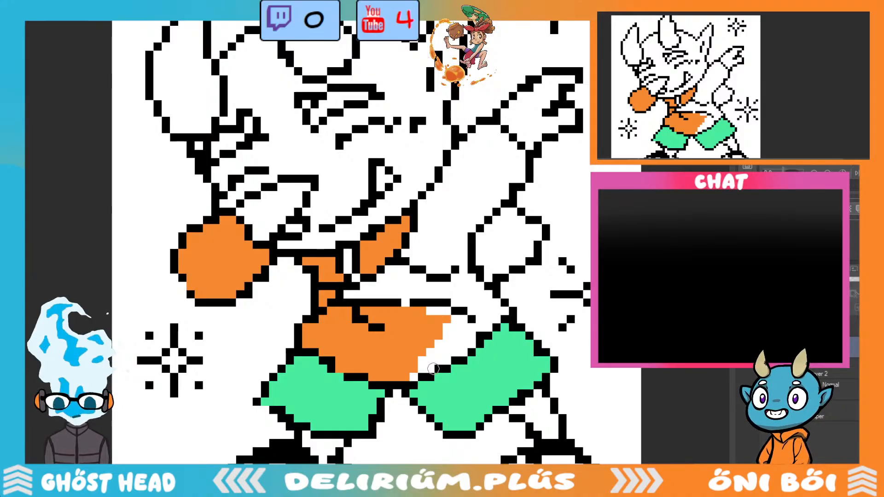
{"action": "mouse_move", "coordinate": [433, 368]}
{"action": "left_mouse_down"}
{"action": "mouse_move", "coordinate": [408, 355]}
{"action": "mouse_move", "coordinate": [403, 362]}
{"action": "mouse_move", "coordinate": [433, 359]}
{"action": "mouse_move", "coordinate": [410, 374]}
{"action": "mouse_move", "coordinate": [460, 334]}
{"action": "mouse_move", "coordinate": [423, 372]}
{"action": "left_mouse_up"}
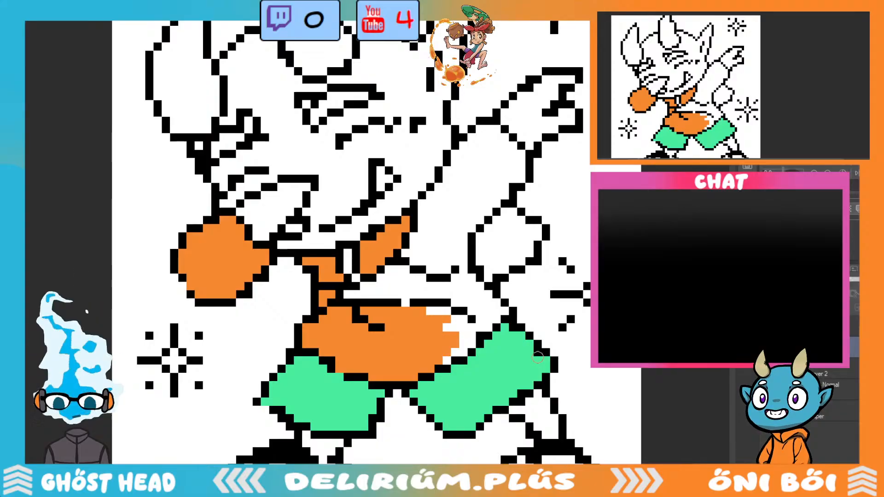
{"action": "mouse_move", "coordinate": [454, 336]}
{"action": "left_mouse_down"}
{"action": "mouse_move", "coordinate": [421, 317]}
{"action": "mouse_move", "coordinate": [438, 309]}
{"action": "mouse_move", "coordinate": [449, 342]}
{"action": "mouse_move", "coordinate": [458, 324]}
{"action": "mouse_move", "coordinate": [456, 341]}
{"action": "mouse_move", "coordinate": [467, 332]}
{"action": "mouse_move", "coordinate": [442, 359]}
{"action": "mouse_move", "coordinate": [460, 321]}
{"action": "mouse_move", "coordinate": [477, 334]}
{"action": "mouse_move", "coordinate": [500, 318]}
{"action": "left_mouse_up"}
{"action": "mouse_move", "coordinate": [513, 281]}
{"action": "left_mouse_down"}
{"action": "mouse_move", "coordinate": [482, 313]}
{"action": "mouse_move", "coordinate": [487, 303]}
{"action": "mouse_move", "coordinate": [470, 284]}
{"action": "left_mouse_up"}
{"action": "mouse_move", "coordinate": [350, 290]}
{"action": "left_mouse_down"}
{"action": "mouse_move", "coordinate": [406, 274]}
{"action": "mouse_move", "coordinate": [405, 297]}
{"action": "mouse_move", "coordinate": [420, 298]}
{"action": "mouse_move", "coordinate": [419, 282]}
{"action": "mouse_move", "coordinate": [419, 293]}
{"action": "mouse_move", "coordinate": [448, 292]}
{"action": "mouse_move", "coordinate": [464, 279]}
{"action": "mouse_move", "coordinate": [479, 313]}
{"action": "left_mouse_up"}
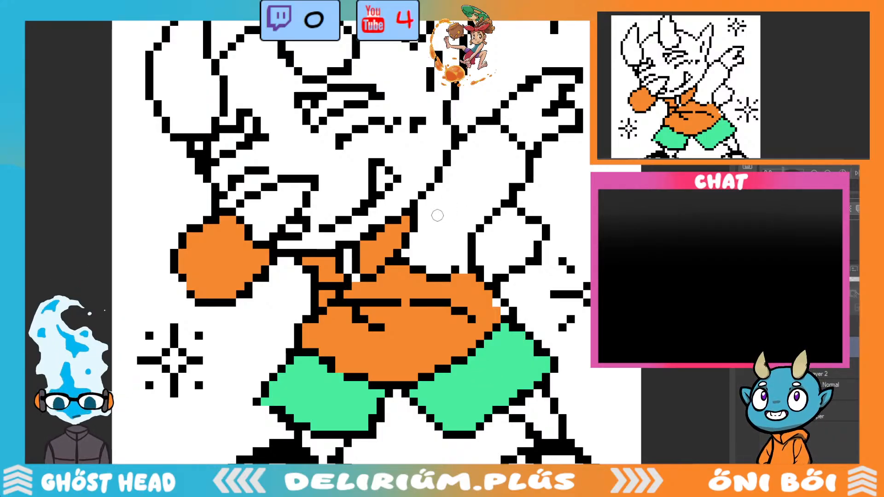
Colour the raised arm's sleeve and the bulging shape beside the torso the same orange as the hoodie.
{"action": "mouse_move", "coordinate": [409, 251]}
{"action": "left_mouse_down"}
{"action": "mouse_move", "coordinate": [426, 203]}
{"action": "mouse_move", "coordinate": [487, 139]}
{"action": "mouse_move", "coordinate": [437, 190]}
{"action": "mouse_move", "coordinate": [485, 129]}
{"action": "mouse_move", "coordinate": [448, 182]}
{"action": "mouse_move", "coordinate": [487, 147]}
{"action": "mouse_move", "coordinate": [455, 197]}
{"action": "left_mouse_up"}
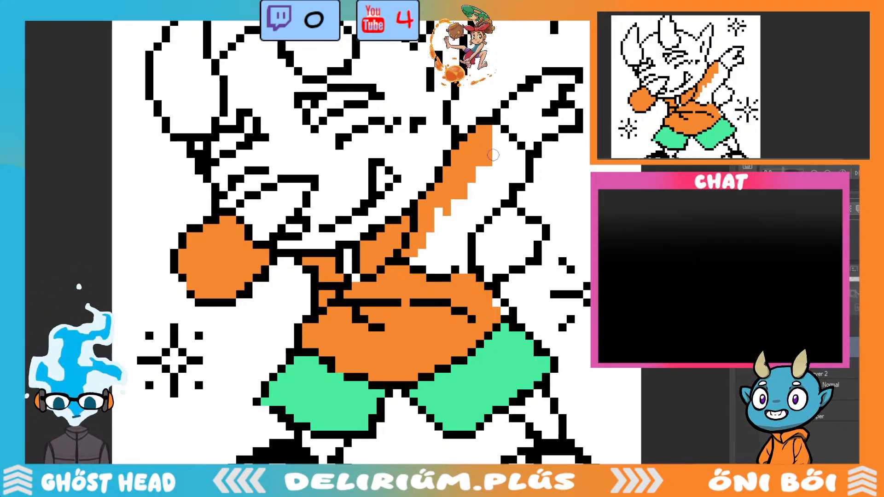
{"action": "mouse_move", "coordinate": [485, 154]}
{"action": "left_mouse_down"}
{"action": "mouse_move", "coordinate": [495, 134]}
{"action": "mouse_move", "coordinate": [500, 151]}
{"action": "mouse_move", "coordinate": [512, 162]}
{"action": "mouse_move", "coordinate": [501, 141]}
{"action": "mouse_move", "coordinate": [521, 161]}
{"action": "mouse_move", "coordinate": [509, 147]}
{"action": "mouse_move", "coordinate": [518, 182]}
{"action": "mouse_move", "coordinate": [479, 191]}
{"action": "mouse_move", "coordinate": [440, 220]}
{"action": "mouse_move", "coordinate": [485, 184]}
{"action": "mouse_move", "coordinate": [490, 193]}
{"action": "mouse_move", "coordinate": [501, 186]}
{"action": "left_mouse_up"}
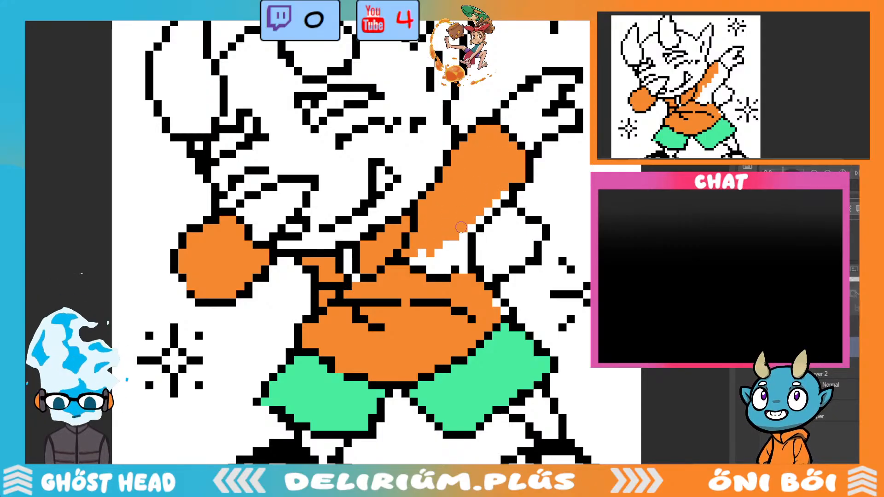
{"action": "mouse_move", "coordinate": [460, 227]}
{"action": "left_mouse_down"}
{"action": "mouse_move", "coordinate": [504, 193]}
{"action": "mouse_move", "coordinate": [444, 243]}
{"action": "mouse_move", "coordinate": [436, 235]}
{"action": "mouse_move", "coordinate": [423, 256]}
{"action": "mouse_move", "coordinate": [433, 203]}
{"action": "mouse_move", "coordinate": [461, 220]}
{"action": "mouse_move", "coordinate": [431, 234]}
{"action": "mouse_move", "coordinate": [416, 261]}
{"action": "mouse_move", "coordinate": [436, 264]}
{"action": "mouse_move", "coordinate": [467, 231]}
{"action": "mouse_move", "coordinate": [450, 262]}
{"action": "mouse_move", "coordinate": [466, 227]}
{"action": "mouse_move", "coordinate": [460, 283]}
{"action": "mouse_move", "coordinate": [470, 263]}
{"action": "mouse_move", "coordinate": [498, 281]}
{"action": "mouse_move", "coordinate": [490, 302]}
{"action": "left_mouse_up"}
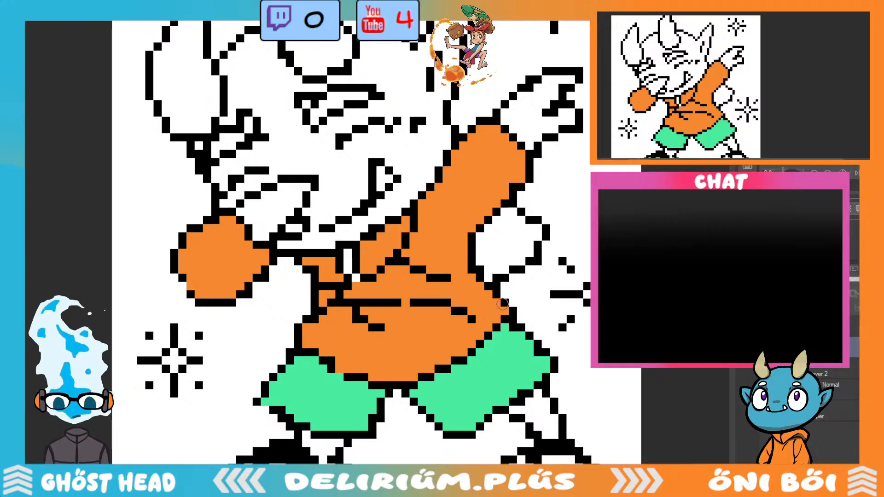
{"action": "left_click", "coordinate": [487, 237]}
{"action": "mouse_move", "coordinate": [479, 257]}
{"action": "left_mouse_down"}
{"action": "mouse_move", "coordinate": [480, 263]}
{"action": "mouse_move", "coordinate": [486, 233]}
{"action": "mouse_move", "coordinate": [492, 252]}
{"action": "mouse_move", "coordinate": [507, 229]}
{"action": "mouse_move", "coordinate": [506, 238]}
{"action": "mouse_move", "coordinate": [519, 229]}
{"action": "mouse_move", "coordinate": [511, 245]}
{"action": "mouse_move", "coordinate": [531, 228]}
{"action": "mouse_move", "coordinate": [520, 244]}
{"action": "mouse_move", "coordinate": [536, 227]}
{"action": "mouse_move", "coordinate": [530, 253]}
{"action": "left_mouse_up"}
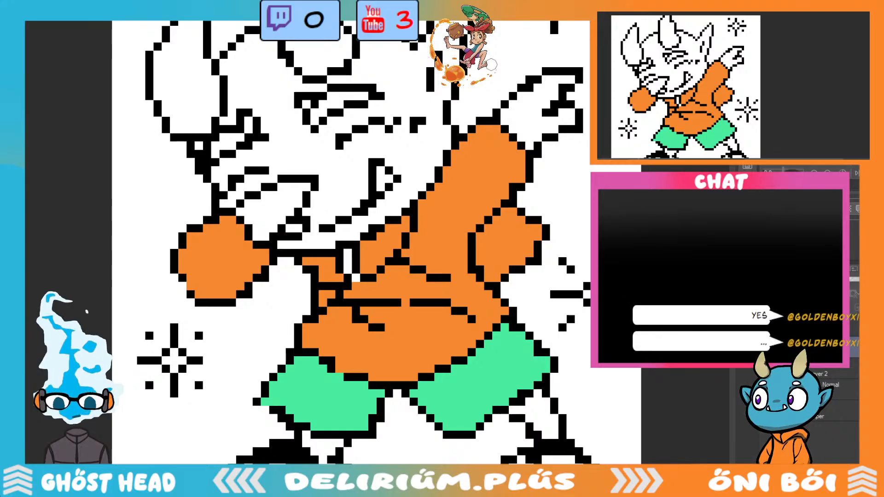
Consult the falling-character reference illustration for colours, and paint the soles and straps of both sandals dark grey.
{"action": "scroll", "coordinate": [566, 267], "scroll_direction": "down", "scroll_amount": 2}
{"action": "scroll", "coordinate": [562, 274], "scroll_direction": "up", "scroll_amount": 2}
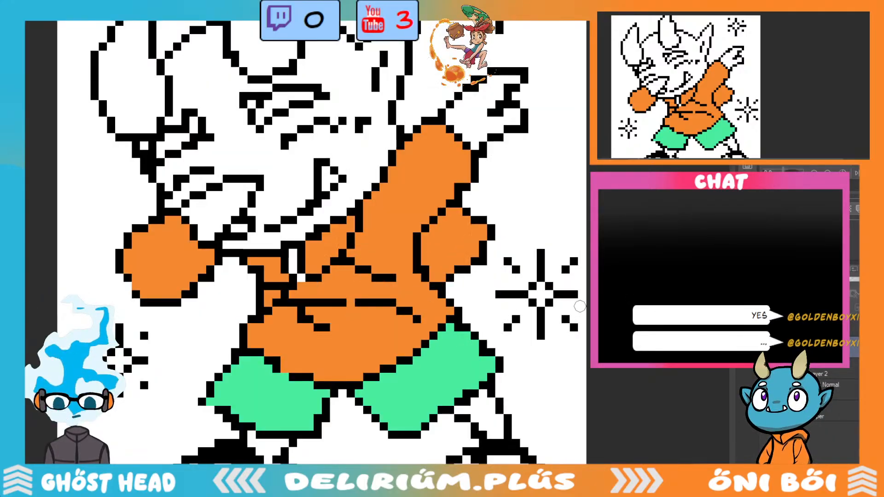
{"action": "scroll", "coordinate": [559, 278], "scroll_direction": "down", "scroll_amount": 2}
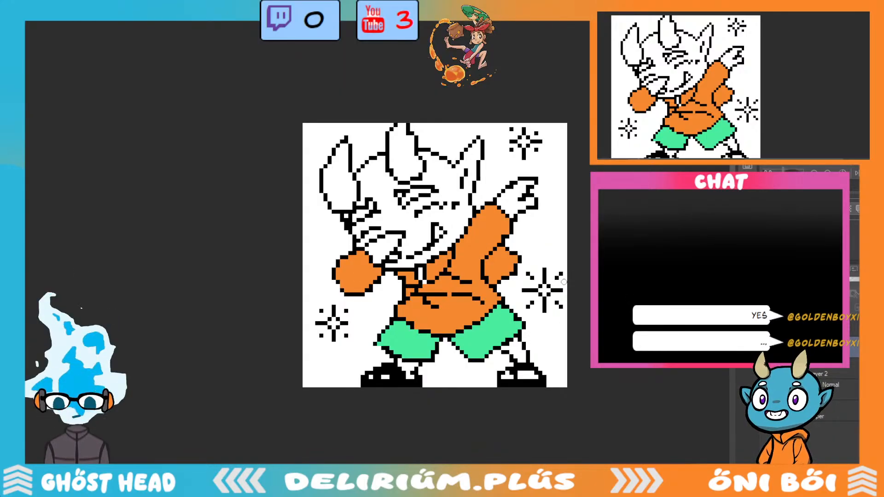
{"action": "scroll", "coordinate": [564, 282], "scroll_direction": "up", "scroll_amount": 2}
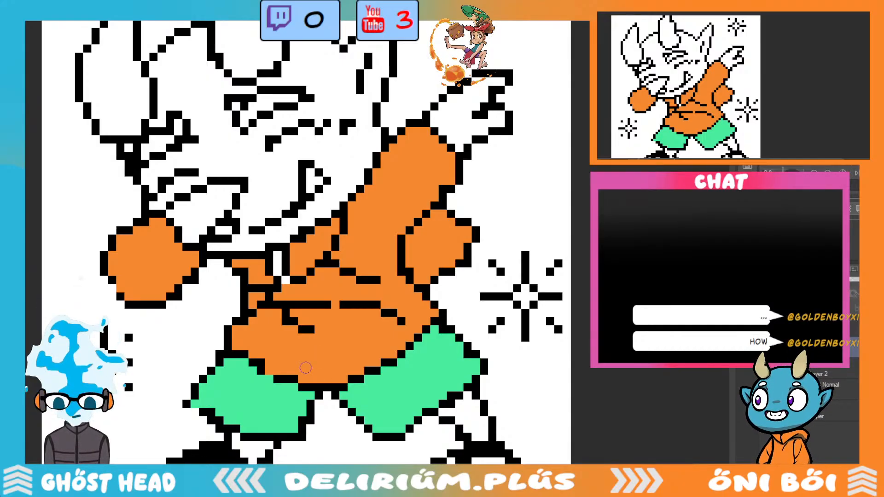
{"action": "left_click", "coordinate": [152, 18]}
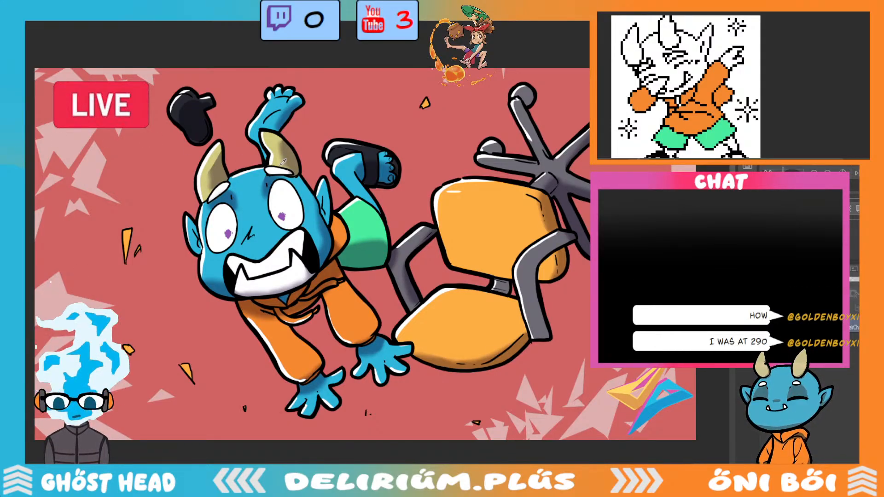
{"action": "left_click", "coordinate": [273, 136]}
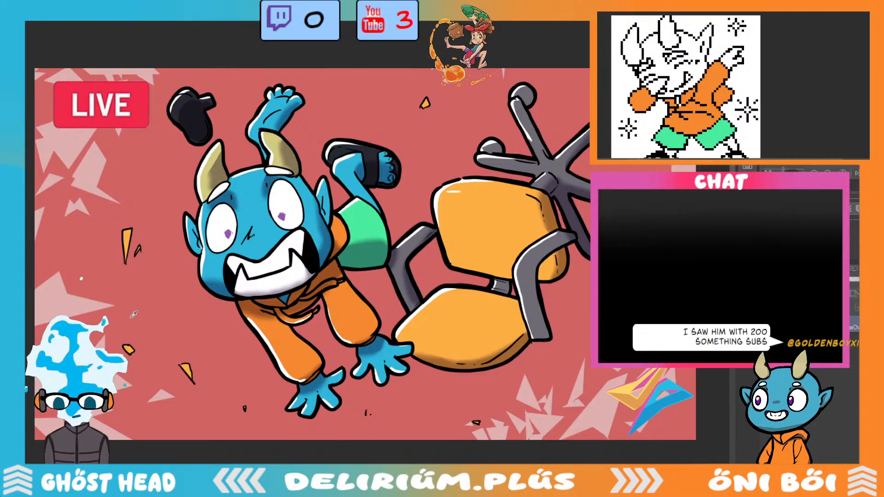
{"action": "left_click", "coordinate": [82, 22]}
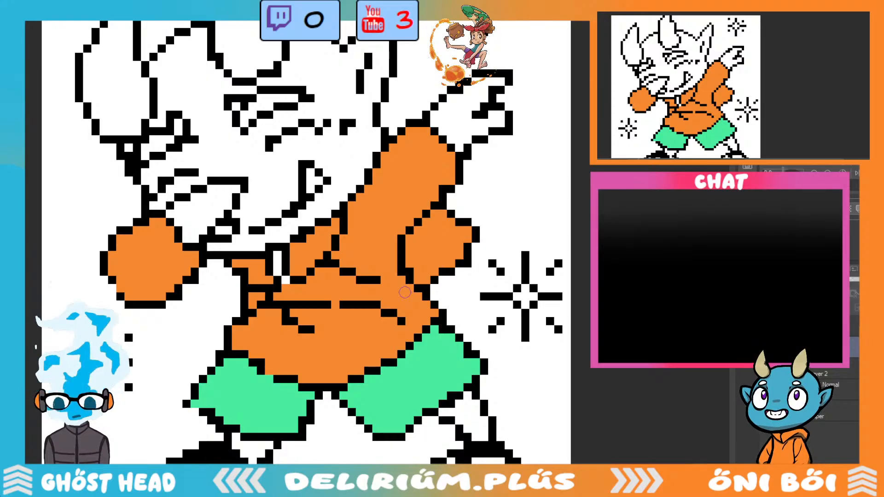
{"action": "scroll", "coordinate": [207, 336], "scroll_direction": "down", "scroll_amount": 5}
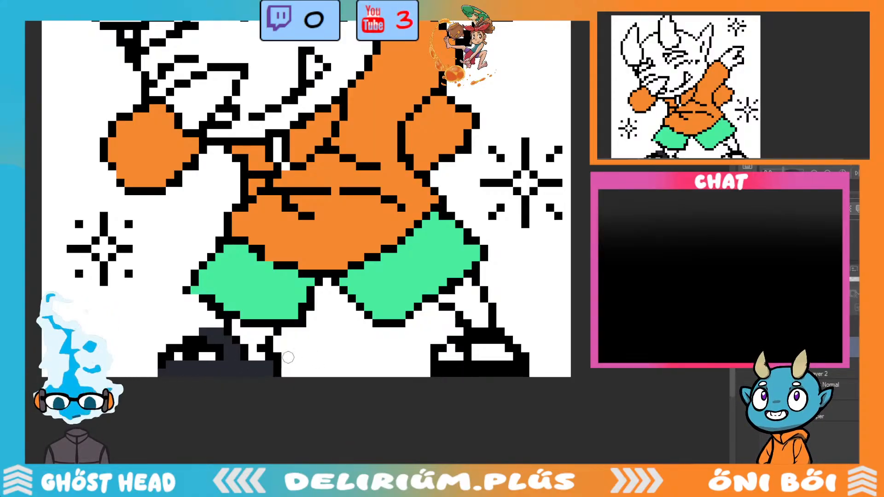
{"action": "left_click_drag", "start_coordinate": [442, 368], "coordinate": [522, 372]}
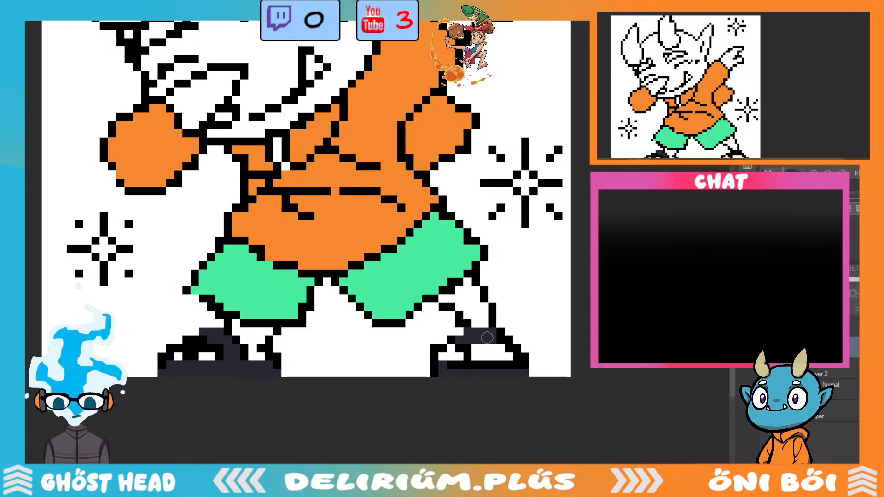
Colour both horns khaki beige, matching the horns in the reference illustration.
{"action": "scroll", "coordinate": [576, 395], "scroll_direction": "down", "scroll_amount": 5}
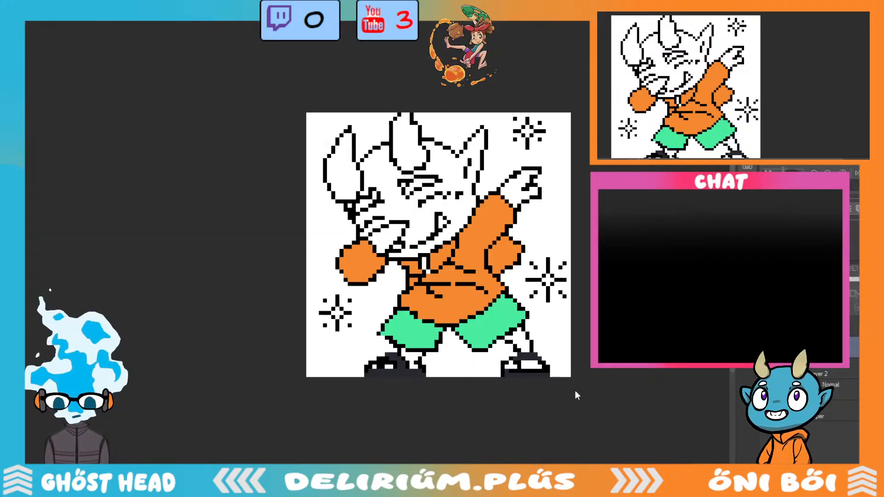
{"action": "scroll", "coordinate": [569, 369], "scroll_direction": "up", "scroll_amount": 3}
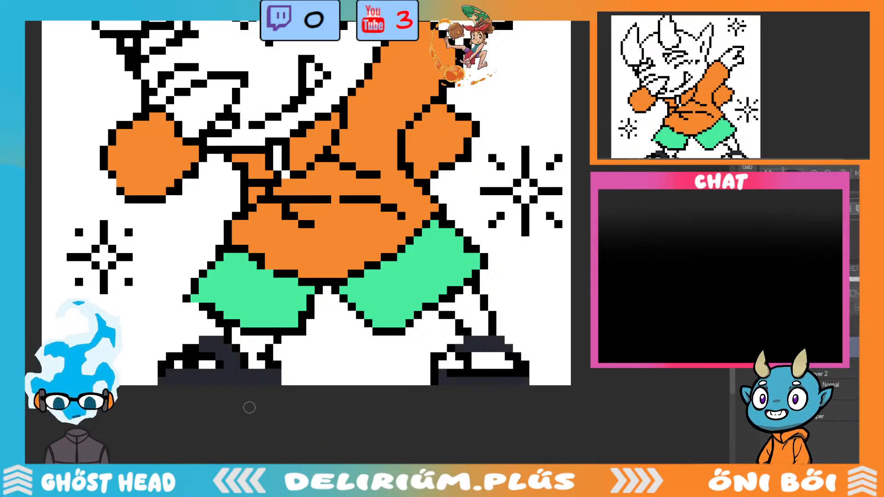
{"action": "scroll", "coordinate": [306, 249], "scroll_direction": "up", "scroll_amount": 5}
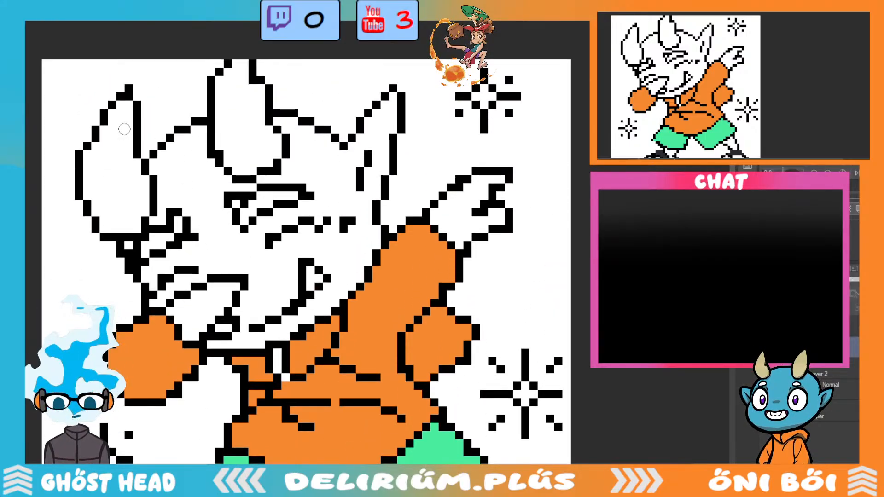
{"action": "mouse_move", "coordinate": [124, 129]}
{"action": "left_mouse_down"}
{"action": "mouse_move", "coordinate": [103, 142]}
{"action": "mouse_move", "coordinate": [117, 122]}
{"action": "mouse_move", "coordinate": [110, 127]}
{"action": "mouse_move", "coordinate": [89, 158]}
{"action": "mouse_move", "coordinate": [126, 105]}
{"action": "mouse_move", "coordinate": [110, 170]}
{"action": "mouse_move", "coordinate": [92, 189]}
{"action": "mouse_move", "coordinate": [99, 181]}
{"action": "mouse_move", "coordinate": [95, 210]}
{"action": "mouse_move", "coordinate": [102, 220]}
{"action": "mouse_move", "coordinate": [115, 154]}
{"action": "mouse_move", "coordinate": [128, 138]}
{"action": "mouse_move", "coordinate": [145, 184]}
{"action": "mouse_move", "coordinate": [135, 222]}
{"action": "left_mouse_up"}
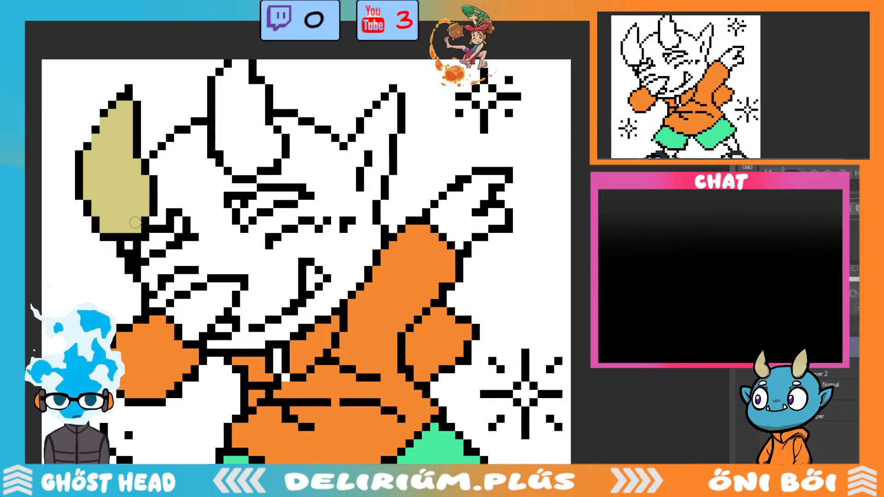
{"action": "mouse_move", "coordinate": [227, 121]}
{"action": "left_mouse_down"}
{"action": "mouse_move", "coordinate": [221, 95]}
{"action": "mouse_move", "coordinate": [232, 75]}
{"action": "mouse_move", "coordinate": [219, 97]}
{"action": "mouse_move", "coordinate": [225, 154]}
{"action": "mouse_move", "coordinate": [220, 143]}
{"action": "mouse_move", "coordinate": [229, 155]}
{"action": "mouse_move", "coordinate": [243, 111]}
{"action": "mouse_move", "coordinate": [243, 141]}
{"action": "mouse_move", "coordinate": [253, 121]}
{"action": "mouse_move", "coordinate": [255, 135]}
{"action": "mouse_move", "coordinate": [259, 88]}
{"action": "mouse_move", "coordinate": [260, 149]}
{"action": "mouse_move", "coordinate": [271, 160]}
{"action": "mouse_move", "coordinate": [272, 134]}
{"action": "mouse_move", "coordinate": [271, 160]}
{"action": "left_mouse_up"}
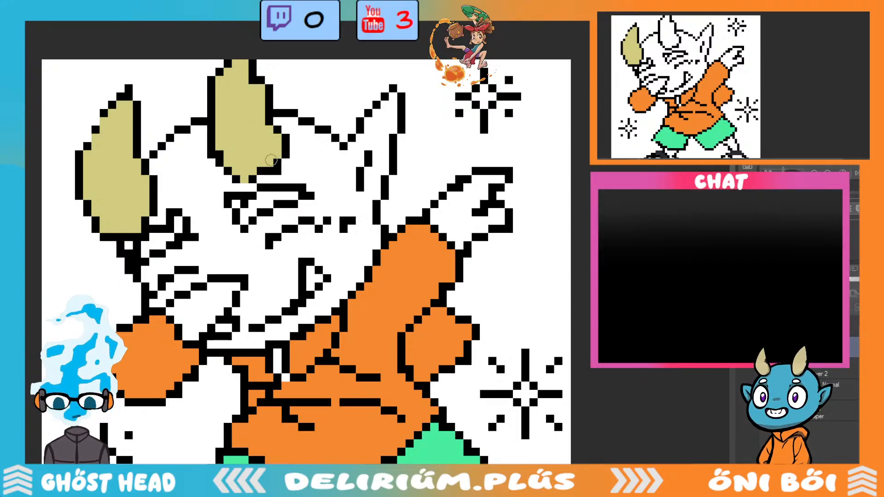
Take the blue skin colour from the reference illustration and paint the small gaps around the base of the left horn.
{"action": "key", "text": "ctrl+minus"}
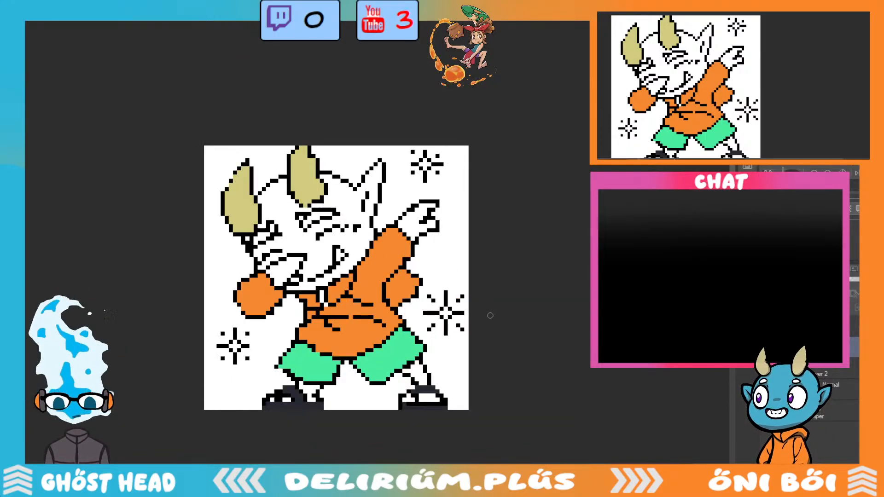
{"action": "scroll", "coordinate": [490, 315], "scroll_direction": "up", "scroll_amount": 2}
{"action": "scroll", "coordinate": [488, 320], "scroll_direction": "down", "scroll_amount": 2}
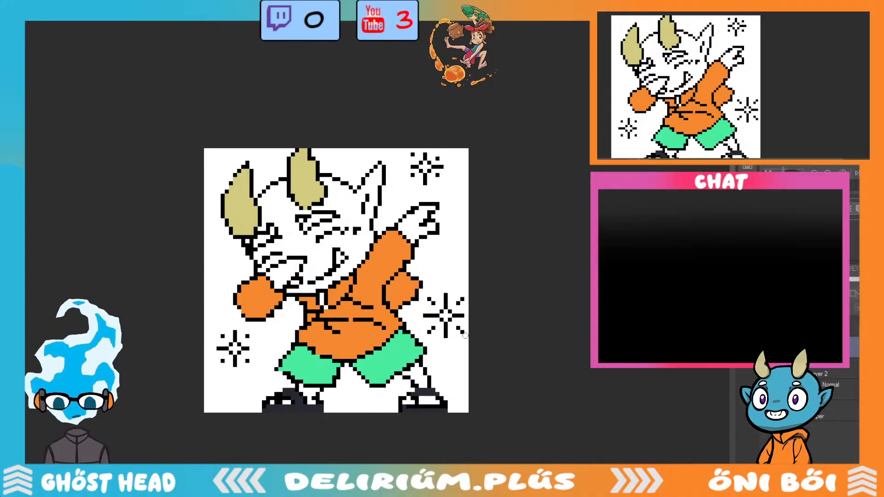
{"action": "left_click", "coordinate": [120, 19]}
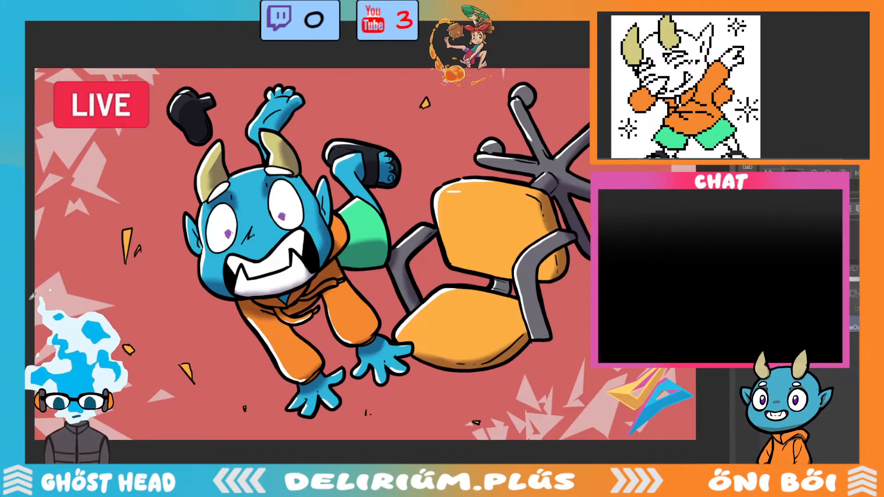
{"action": "scroll", "coordinate": [358, 256], "scroll_direction": "up", "scroll_amount": 3}
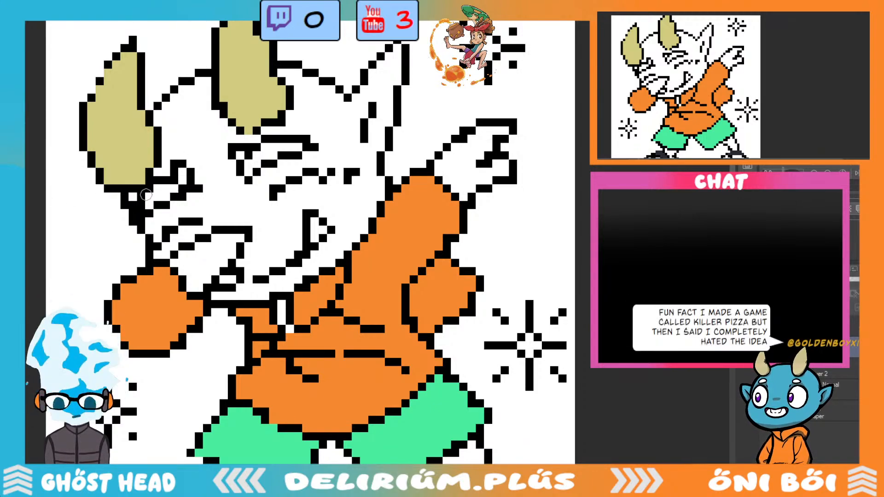
{"action": "left_click", "coordinate": [133, 196]}
{"action": "left_click", "coordinate": [162, 169]}
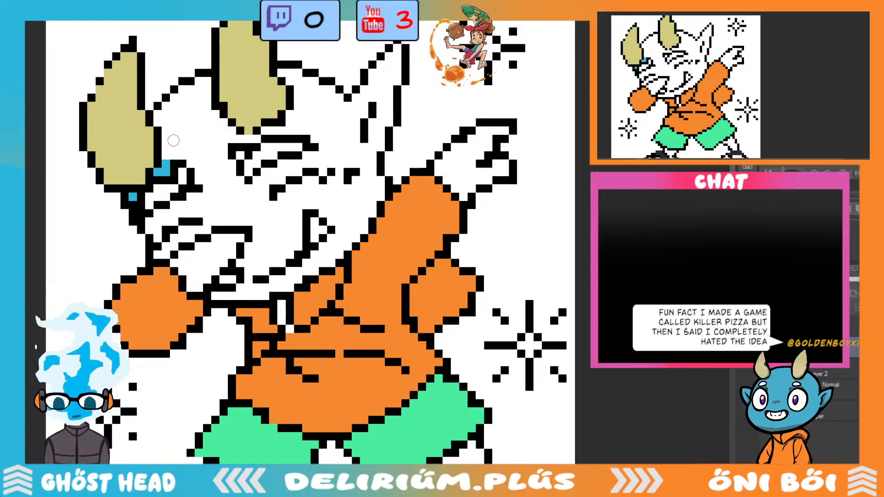
Paint the left half of the forehead and the hand held against the face with the blue skin colour.
{"action": "mouse_move", "coordinate": [173, 140]}
{"action": "left_mouse_down"}
{"action": "mouse_move", "coordinate": [169, 116]}
{"action": "mouse_move", "coordinate": [160, 121]}
{"action": "mouse_move", "coordinate": [179, 96]}
{"action": "mouse_move", "coordinate": [159, 117]}
{"action": "mouse_move", "coordinate": [197, 81]}
{"action": "mouse_move", "coordinate": [175, 153]}
{"action": "mouse_move", "coordinate": [205, 83]}
{"action": "mouse_move", "coordinate": [201, 133]}
{"action": "mouse_move", "coordinate": [215, 109]}
{"action": "mouse_move", "coordinate": [219, 138]}
{"action": "mouse_move", "coordinate": [193, 161]}
{"action": "mouse_move", "coordinate": [206, 186]}
{"action": "mouse_move", "coordinate": [170, 218]}
{"action": "mouse_move", "coordinate": [150, 223]}
{"action": "mouse_move", "coordinate": [161, 225]}
{"action": "mouse_move", "coordinate": [190, 195]}
{"action": "mouse_move", "coordinate": [186, 213]}
{"action": "mouse_move", "coordinate": [219, 169]}
{"action": "mouse_move", "coordinate": [198, 212]}
{"action": "mouse_move", "coordinate": [159, 257]}
{"action": "mouse_move", "coordinate": [204, 226]}
{"action": "mouse_move", "coordinate": [179, 221]}
{"action": "mouse_move", "coordinate": [185, 210]}
{"action": "mouse_move", "coordinate": [214, 206]}
{"action": "mouse_move", "coordinate": [260, 171]}
{"action": "mouse_move", "coordinate": [195, 210]}
{"action": "mouse_move", "coordinate": [211, 220]}
{"action": "left_mouse_up"}
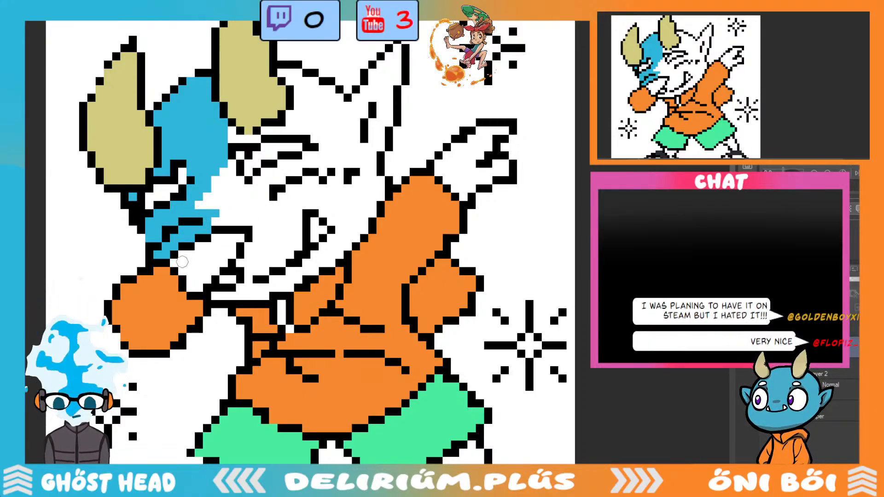
{"action": "mouse_move", "coordinate": [182, 261]}
{"action": "left_mouse_down"}
{"action": "mouse_move", "coordinate": [227, 240]}
{"action": "mouse_move", "coordinate": [183, 272]}
{"action": "mouse_move", "coordinate": [198, 273]}
{"action": "mouse_move", "coordinate": [197, 285]}
{"action": "mouse_move", "coordinate": [212, 255]}
{"action": "mouse_move", "coordinate": [237, 236]}
{"action": "mouse_move", "coordinate": [208, 269]}
{"action": "mouse_move", "coordinate": [242, 233]}
{"action": "mouse_move", "coordinate": [231, 281]}
{"action": "left_mouse_up"}
{"action": "mouse_move", "coordinate": [209, 217]}
{"action": "left_mouse_down"}
{"action": "mouse_move", "coordinate": [243, 212]}
{"action": "mouse_move", "coordinate": [210, 221]}
{"action": "mouse_move", "coordinate": [246, 221]}
{"action": "mouse_move", "coordinate": [236, 181]}
{"action": "mouse_move", "coordinate": [215, 181]}
{"action": "mouse_move", "coordinate": [223, 209]}
{"action": "mouse_move", "coordinate": [233, 155]}
{"action": "mouse_move", "coordinate": [244, 146]}
{"action": "mouse_move", "coordinate": [227, 153]}
{"action": "mouse_move", "coordinate": [234, 135]}
{"action": "left_mouse_up"}
{"action": "key", "text": "ctrl+z"}
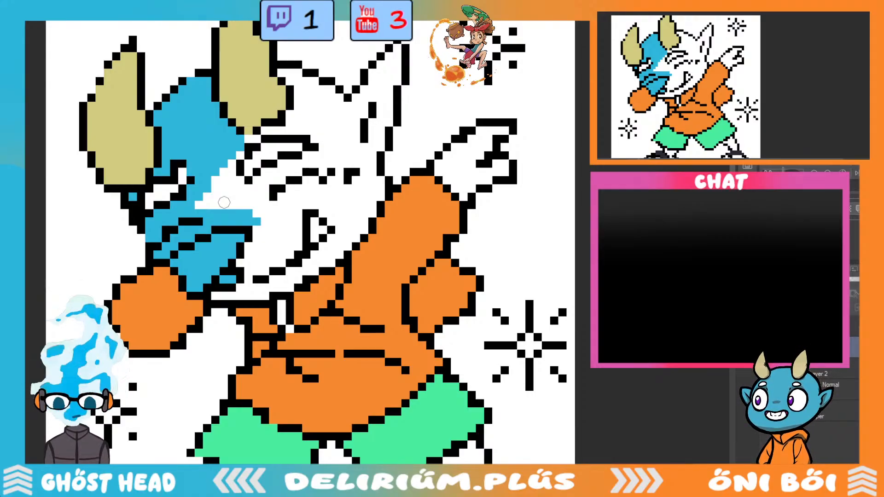
Paint the rest of the forehead, the area around the right eye and the pointed ear blue, leaving the eyebrow white.
{"action": "mouse_move", "coordinate": [224, 202]}
{"action": "left_mouse_down"}
{"action": "mouse_move", "coordinate": [219, 167]}
{"action": "mouse_move", "coordinate": [232, 159]}
{"action": "mouse_move", "coordinate": [208, 196]}
{"action": "mouse_move", "coordinate": [213, 209]}
{"action": "mouse_move", "coordinate": [224, 208]}
{"action": "mouse_move", "coordinate": [228, 172]}
{"action": "mouse_move", "coordinate": [257, 136]}
{"action": "mouse_move", "coordinate": [235, 147]}
{"action": "mouse_move", "coordinate": [277, 125]}
{"action": "mouse_move", "coordinate": [264, 134]}
{"action": "mouse_move", "coordinate": [312, 126]}
{"action": "mouse_move", "coordinate": [344, 93]}
{"action": "mouse_move", "coordinate": [289, 123]}
{"action": "mouse_move", "coordinate": [300, 94]}
{"action": "mouse_move", "coordinate": [282, 72]}
{"action": "mouse_move", "coordinate": [300, 77]}
{"action": "mouse_move", "coordinate": [303, 98]}
{"action": "mouse_move", "coordinate": [309, 81]}
{"action": "mouse_move", "coordinate": [310, 104]}
{"action": "mouse_move", "coordinate": [310, 92]}
{"action": "mouse_move", "coordinate": [326, 89]}
{"action": "mouse_move", "coordinate": [300, 126]}
{"action": "mouse_move", "coordinate": [326, 143]}
{"action": "mouse_move", "coordinate": [306, 157]}
{"action": "left_mouse_up"}
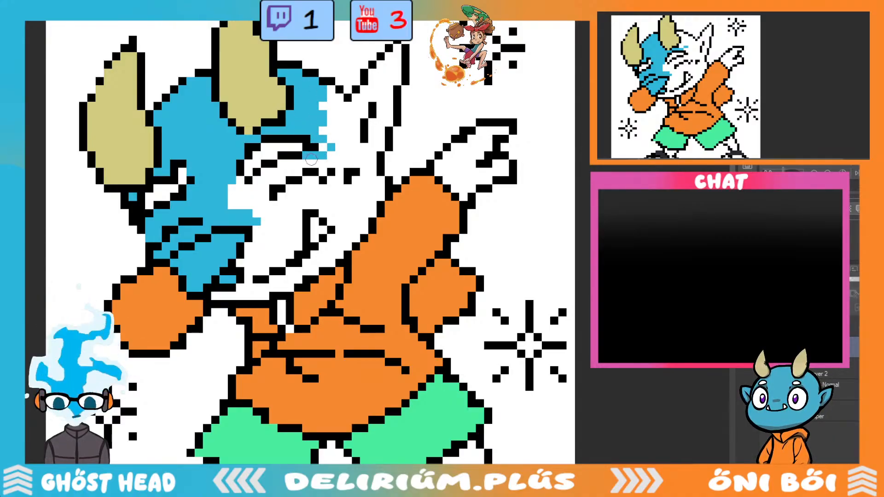
{"action": "mouse_move", "coordinate": [256, 182]}
{"action": "left_mouse_down"}
{"action": "mouse_move", "coordinate": [236, 182]}
{"action": "mouse_move", "coordinate": [264, 186]}
{"action": "mouse_move", "coordinate": [256, 187]}
{"action": "mouse_move", "coordinate": [281, 164]}
{"action": "mouse_move", "coordinate": [297, 164]}
{"action": "mouse_move", "coordinate": [277, 180]}
{"action": "mouse_move", "coordinate": [303, 164]}
{"action": "left_mouse_up"}
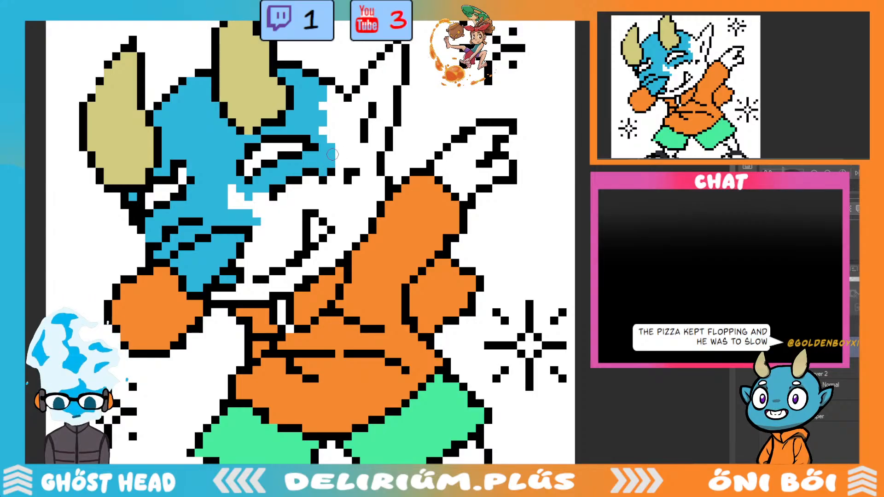
{"action": "mouse_move", "coordinate": [332, 154]}
{"action": "left_mouse_down"}
{"action": "mouse_move", "coordinate": [338, 138]}
{"action": "mouse_move", "coordinate": [326, 125]}
{"action": "mouse_move", "coordinate": [325, 136]}
{"action": "mouse_move", "coordinate": [325, 94]}
{"action": "mouse_move", "coordinate": [340, 151]}
{"action": "mouse_move", "coordinate": [372, 81]}
{"action": "mouse_move", "coordinate": [346, 121]}
{"action": "mouse_move", "coordinate": [347, 113]}
{"action": "mouse_move", "coordinate": [396, 50]}
{"action": "mouse_move", "coordinate": [388, 87]}
{"action": "mouse_move", "coordinate": [383, 77]}
{"action": "mouse_move", "coordinate": [349, 133]}
{"action": "mouse_move", "coordinate": [363, 105]}
{"action": "mouse_move", "coordinate": [354, 151]}
{"action": "mouse_move", "coordinate": [362, 160]}
{"action": "mouse_move", "coordinate": [352, 132]}
{"action": "mouse_move", "coordinate": [358, 152]}
{"action": "mouse_move", "coordinate": [368, 147]}
{"action": "mouse_move", "coordinate": [387, 101]}
{"action": "mouse_move", "coordinate": [381, 122]}
{"action": "left_mouse_up"}
{"action": "mouse_move", "coordinate": [397, 79]}
{"action": "left_mouse_down"}
{"action": "mouse_move", "coordinate": [366, 189]}
{"action": "mouse_move", "coordinate": [359, 182]}
{"action": "mouse_move", "coordinate": [358, 196]}
{"action": "mouse_move", "coordinate": [343, 161]}
{"action": "mouse_move", "coordinate": [340, 198]}
{"action": "mouse_move", "coordinate": [331, 184]}
{"action": "mouse_move", "coordinate": [343, 189]}
{"action": "left_mouse_up"}
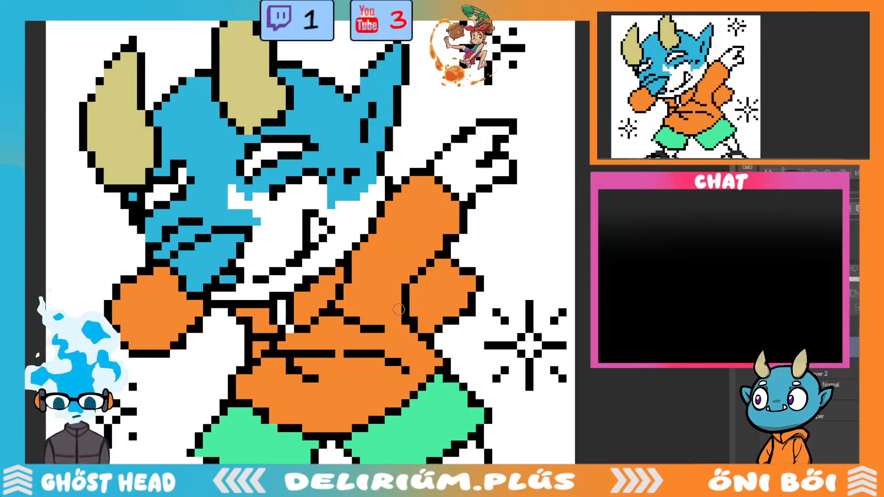
Paint the cheek beside the hand, the chin, the jaw up to the ear and the neck gap in the same blue.
{"action": "scroll", "coordinate": [398, 309], "scroll_direction": "down", "scroll_amount": 5}
{"action": "scroll", "coordinate": [406, 291], "scroll_direction": "up", "scroll_amount": 4}
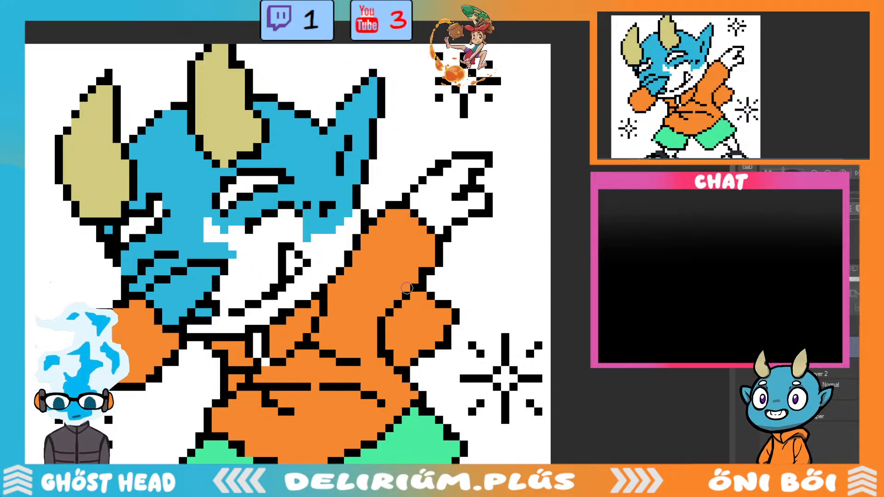
{"action": "mouse_move", "coordinate": [206, 224]}
{"action": "left_mouse_down"}
{"action": "mouse_move", "coordinate": [239, 219]}
{"action": "mouse_move", "coordinate": [238, 265]}
{"action": "mouse_move", "coordinate": [220, 298]}
{"action": "mouse_move", "coordinate": [226, 313]}
{"action": "mouse_move", "coordinate": [232, 291]}
{"action": "mouse_move", "coordinate": [201, 336]}
{"action": "mouse_move", "coordinate": [191, 331]}
{"action": "mouse_move", "coordinate": [258, 311]}
{"action": "mouse_move", "coordinate": [238, 320]}
{"action": "mouse_move", "coordinate": [264, 318]}
{"action": "mouse_move", "coordinate": [256, 318]}
{"action": "mouse_move", "coordinate": [266, 360]}
{"action": "left_mouse_up"}
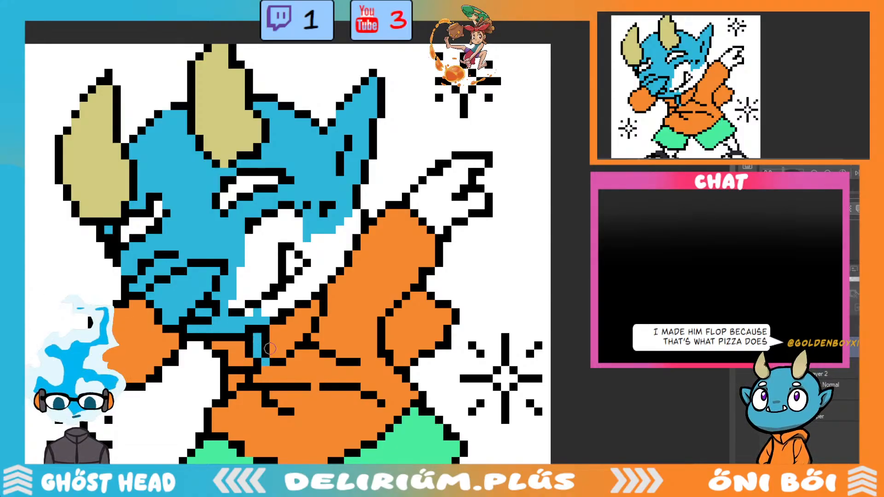
{"action": "mouse_move", "coordinate": [272, 298]}
{"action": "left_mouse_down"}
{"action": "mouse_move", "coordinate": [280, 301]}
{"action": "mouse_move", "coordinate": [269, 306]}
{"action": "mouse_move", "coordinate": [295, 285]}
{"action": "mouse_move", "coordinate": [282, 306]}
{"action": "left_mouse_up"}
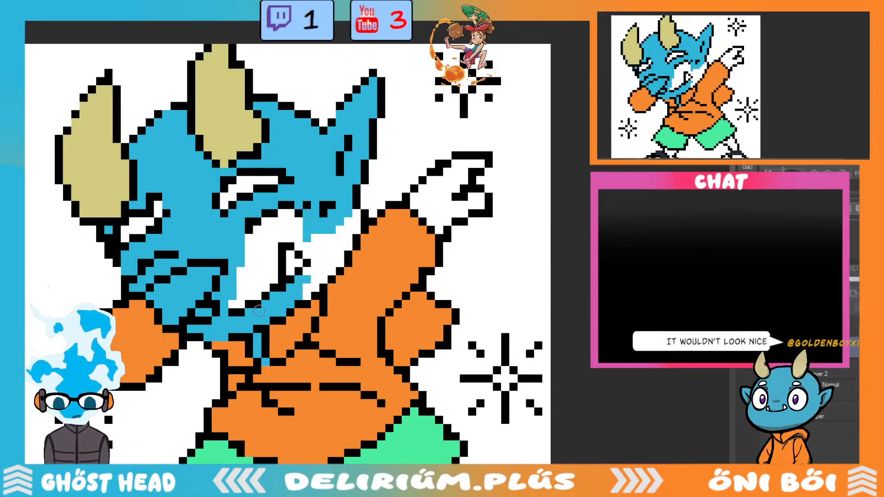
{"action": "mouse_move", "coordinate": [301, 276]}
{"action": "left_mouse_down"}
{"action": "mouse_move", "coordinate": [332, 260]}
{"action": "mouse_move", "coordinate": [320, 290]}
{"action": "left_mouse_up"}
{"action": "mouse_move", "coordinate": [335, 256]}
{"action": "left_mouse_down"}
{"action": "mouse_move", "coordinate": [346, 236]}
{"action": "mouse_move", "coordinate": [335, 232]}
{"action": "mouse_move", "coordinate": [314, 247]}
{"action": "mouse_move", "coordinate": [316, 265]}
{"action": "mouse_move", "coordinate": [325, 264]}
{"action": "mouse_move", "coordinate": [346, 212]}
{"action": "mouse_move", "coordinate": [348, 232]}
{"action": "mouse_move", "coordinate": [356, 215]}
{"action": "mouse_move", "coordinate": [332, 272]}
{"action": "left_mouse_up"}
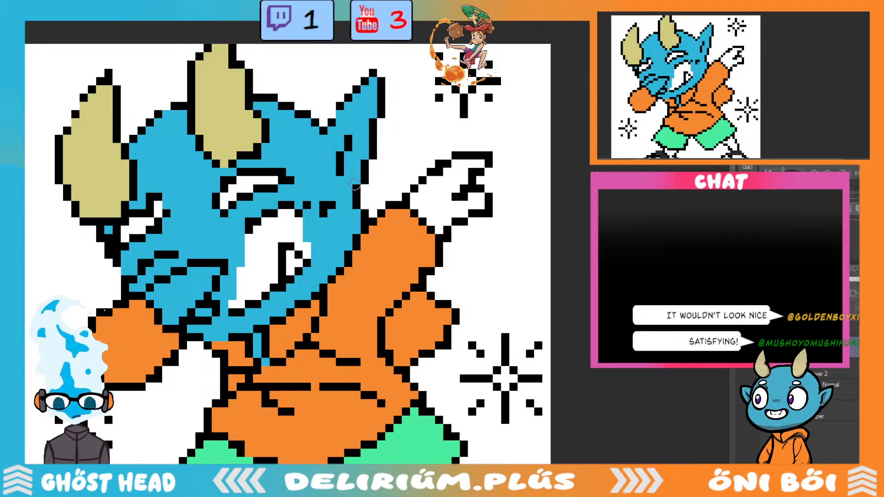
Cover the remaining white patch in the middle of the face with blue, leaving the fang white.
{"action": "key", "text": "ctrl+0"}
{"action": "scroll", "coordinate": [450, 261], "scroll_direction": "up", "scroll_amount": 2}
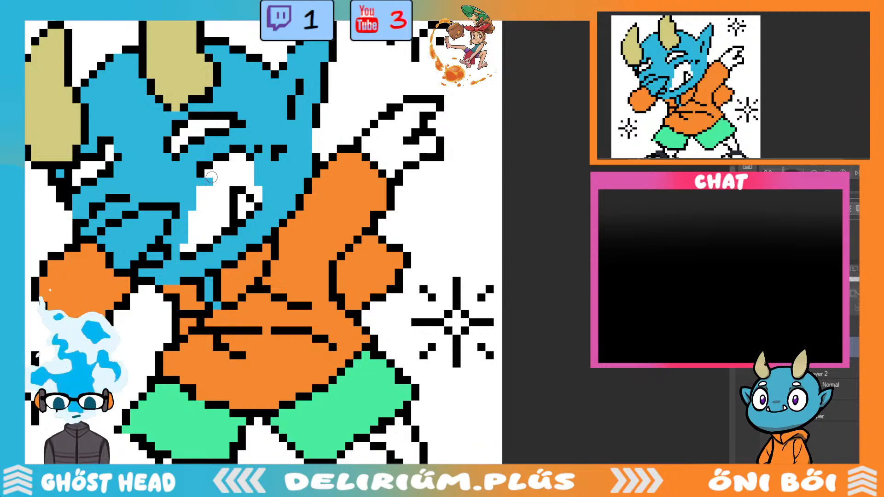
{"action": "mouse_move", "coordinate": [209, 173]}
{"action": "left_mouse_down"}
{"action": "mouse_move", "coordinate": [244, 157]}
{"action": "mouse_move", "coordinate": [261, 169]}
{"action": "mouse_move", "coordinate": [205, 183]}
{"action": "mouse_move", "coordinate": [257, 181]}
{"action": "mouse_move", "coordinate": [250, 188]}
{"action": "mouse_move", "coordinate": [263, 191]}
{"action": "mouse_move", "coordinate": [258, 186]}
{"action": "mouse_move", "coordinate": [261, 198]}
{"action": "mouse_move", "coordinate": [250, 180]}
{"action": "mouse_move", "coordinate": [222, 187]}
{"action": "mouse_move", "coordinate": [226, 180]}
{"action": "mouse_move", "coordinate": [225, 223]}
{"action": "mouse_move", "coordinate": [185, 246]}
{"action": "mouse_move", "coordinate": [203, 190]}
{"action": "mouse_move", "coordinate": [218, 199]}
{"action": "mouse_move", "coordinate": [191, 246]}
{"action": "mouse_move", "coordinate": [198, 220]}
{"action": "left_mouse_up"}
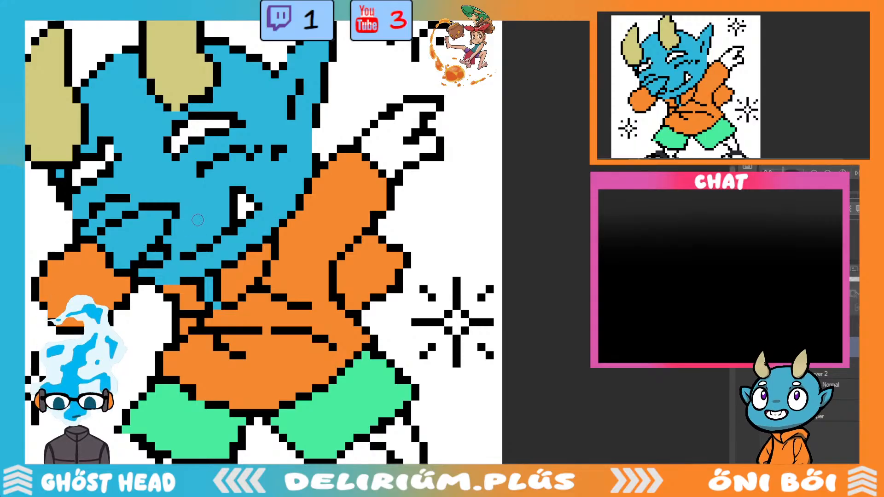
Colour the raised hand blue, including its fingers and the wrist next to the orange sleeve.
{"action": "mouse_move", "coordinate": [367, 144]}
{"action": "left_mouse_down"}
{"action": "mouse_move", "coordinate": [411, 111]}
{"action": "mouse_move", "coordinate": [404, 112]}
{"action": "mouse_move", "coordinate": [435, 107]}
{"action": "mouse_move", "coordinate": [387, 139]}
{"action": "mouse_move", "coordinate": [398, 156]}
{"action": "mouse_move", "coordinate": [429, 141]}
{"action": "left_mouse_up"}
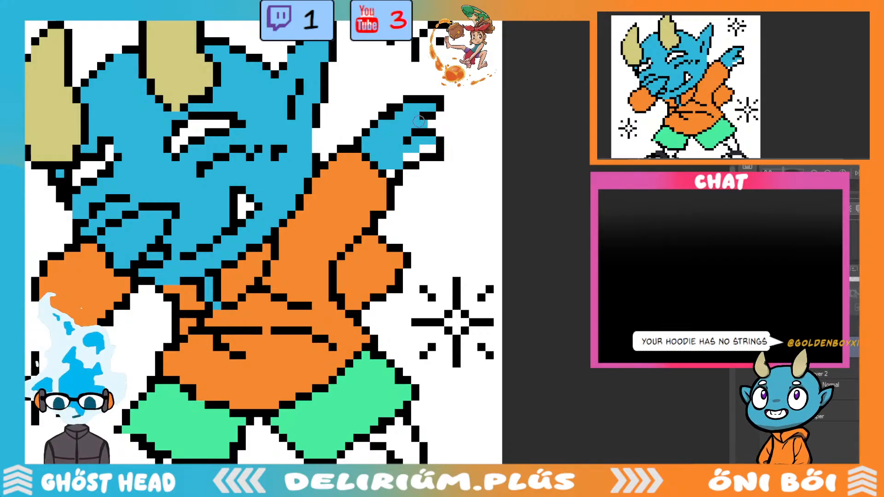
{"action": "left_click_drag", "start_coordinate": [432, 104], "coordinate": [430, 108]}
{"action": "scroll", "coordinate": [494, 91], "scroll_direction": "down", "scroll_amount": 3}
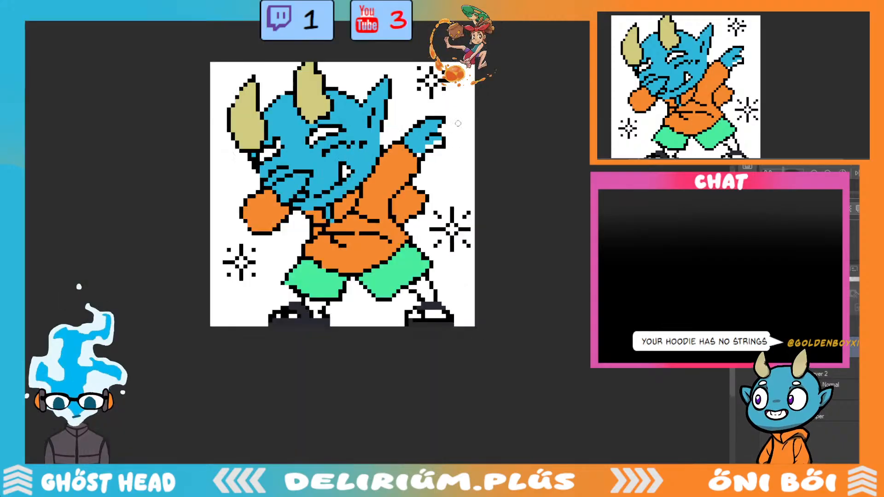
{"action": "scroll", "coordinate": [391, 212], "scroll_direction": "up", "scroll_amount": 6}
{"action": "mouse_move", "coordinate": [350, 239]}
{"action": "left_mouse_down"}
{"action": "mouse_move", "coordinate": [361, 241]}
{"action": "mouse_move", "coordinate": [322, 258]}
{"action": "mouse_move", "coordinate": [287, 289]}
{"action": "left_mouse_up"}
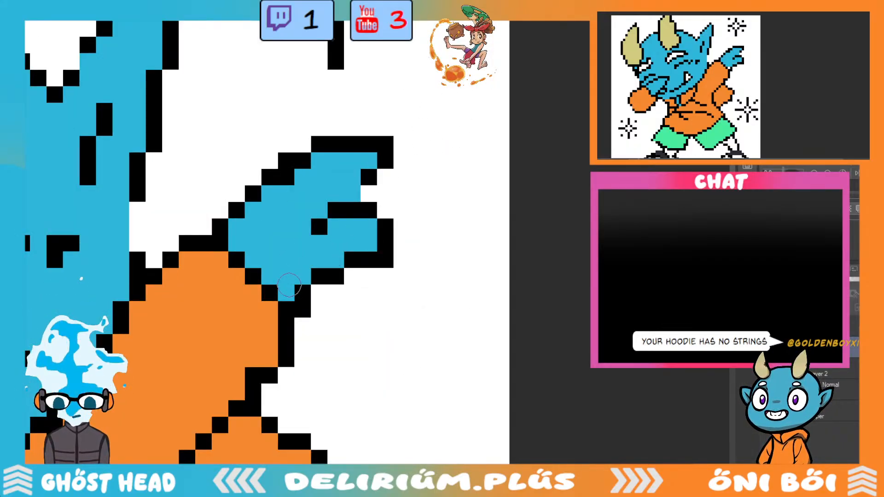
Colour the right foot inside the sandal and the lower leg above it blue.
{"action": "scroll", "coordinate": [392, 250], "scroll_direction": "down", "scroll_amount": 5}
{"action": "scroll", "coordinate": [440, 351], "scroll_direction": "up", "scroll_amount": 3}
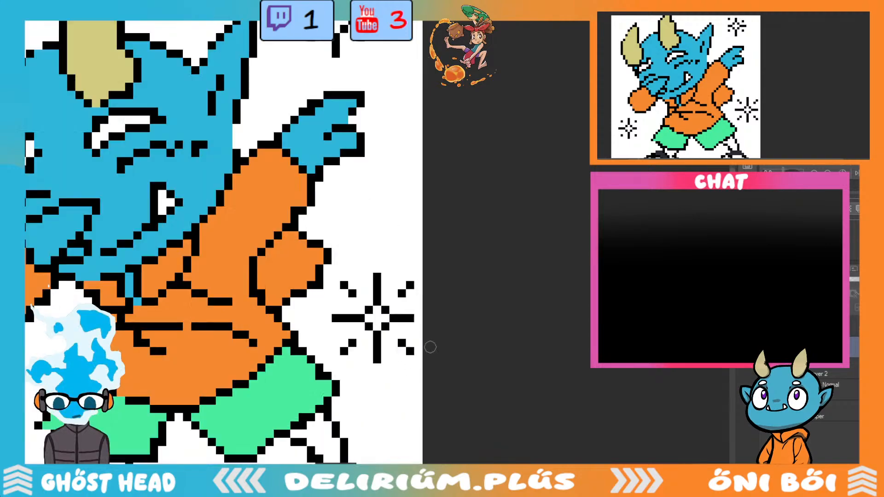
{"action": "scroll", "coordinate": [223, 193], "scroll_direction": "down", "scroll_amount": 5}
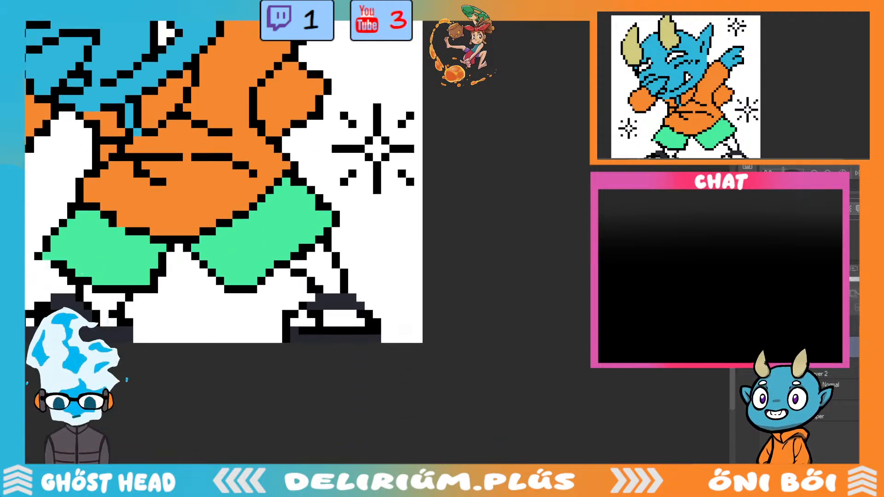
{"action": "left_click_drag", "start_coordinate": [310, 322], "coordinate": [362, 322]}
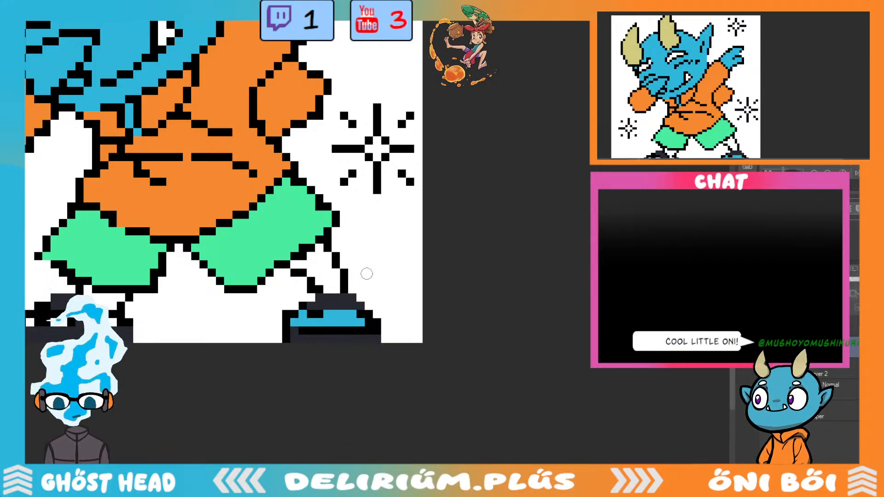
{"action": "scroll", "coordinate": [334, 279], "scroll_direction": "up", "scroll_amount": 2}
{"action": "mouse_move", "coordinate": [256, 247]}
{"action": "left_mouse_down"}
{"action": "mouse_move", "coordinate": [297, 214]}
{"action": "mouse_move", "coordinate": [274, 237]}
{"action": "mouse_move", "coordinate": [289, 235]}
{"action": "mouse_move", "coordinate": [286, 254]}
{"action": "mouse_move", "coordinate": [296, 255]}
{"action": "mouse_move", "coordinate": [316, 240]}
{"action": "mouse_move", "coordinate": [315, 271]}
{"action": "mouse_move", "coordinate": [325, 291]}
{"action": "mouse_move", "coordinate": [338, 268]}
{"action": "mouse_move", "coordinate": [336, 299]}
{"action": "mouse_move", "coordinate": [338, 276]}
{"action": "left_mouse_up"}
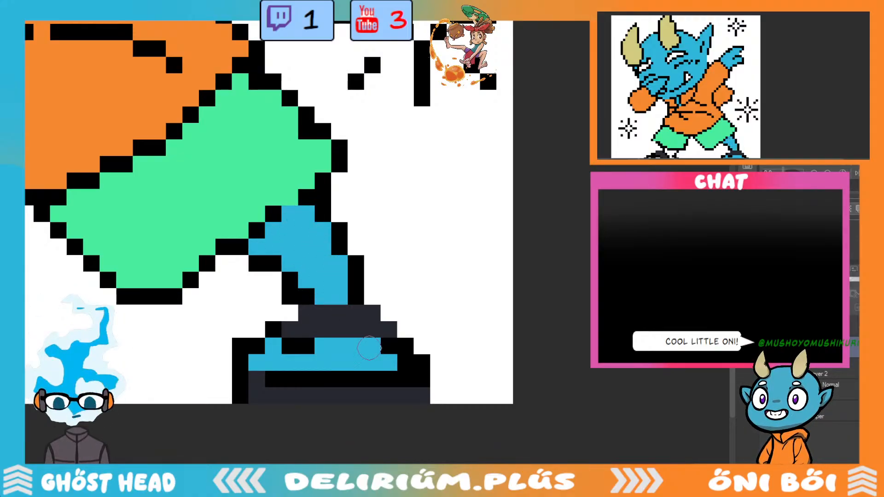
Colour the toes of the left foot blue, painting over part of the black outline above them.
{"action": "scroll", "coordinate": [373, 371], "scroll_direction": "down", "scroll_amount": 2}
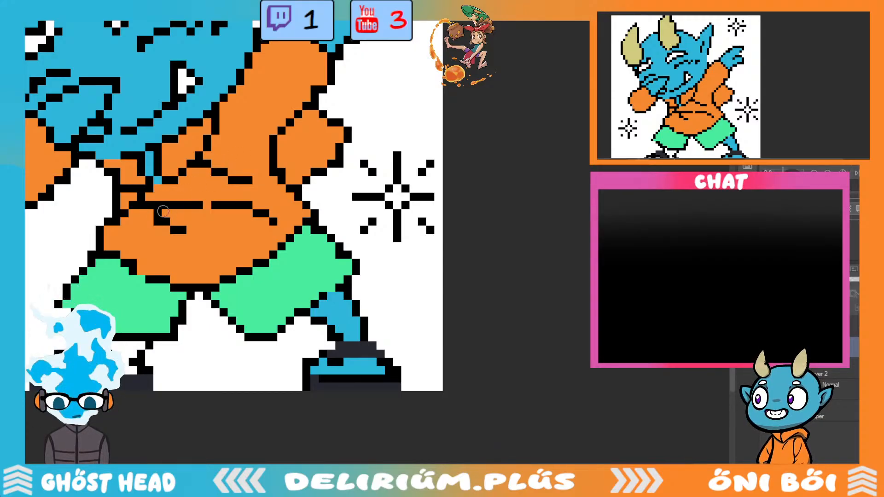
{"action": "scroll", "coordinate": [309, 207], "scroll_direction": "left", "scroll_amount": 5}
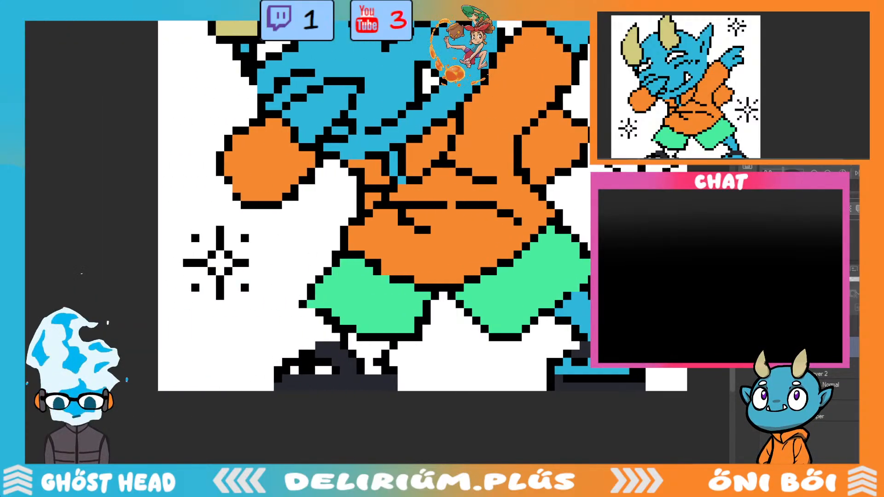
{"action": "scroll", "coordinate": [337, 353], "scroll_direction": "up", "scroll_amount": 2}
{"action": "mouse_move", "coordinate": [302, 384]}
{"action": "left_mouse_down"}
{"action": "mouse_move", "coordinate": [318, 384]}
{"action": "mouse_move", "coordinate": [302, 367]}
{"action": "mouse_move", "coordinate": [319, 367]}
{"action": "left_mouse_up"}
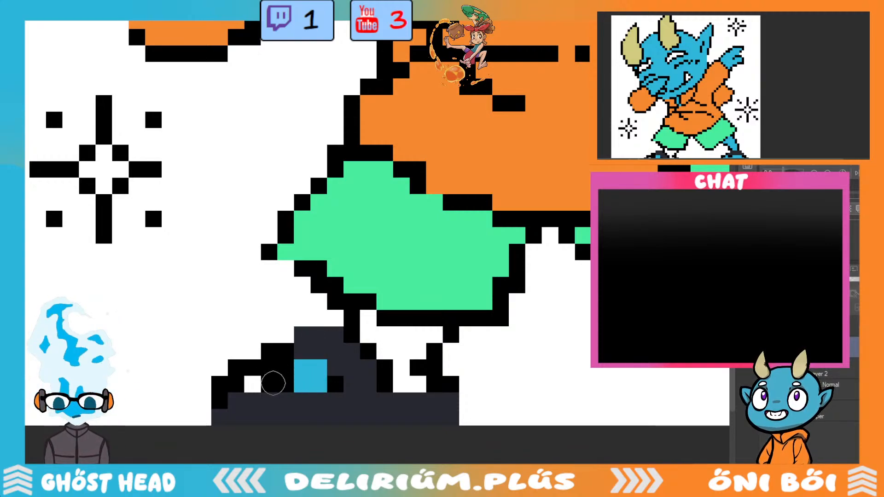
{"action": "mouse_move", "coordinate": [252, 385]}
{"action": "left_mouse_down"}
{"action": "mouse_move", "coordinate": [296, 370]}
{"action": "mouse_move", "coordinate": [303, 377]}
{"action": "mouse_move", "coordinate": [298, 371]}
{"action": "mouse_move", "coordinate": [293, 387]}
{"action": "mouse_move", "coordinate": [289, 362]}
{"action": "mouse_move", "coordinate": [240, 377]}
{"action": "left_mouse_up"}
{"action": "scroll", "coordinate": [455, 376], "scroll_direction": "down", "scroll_amount": 2}
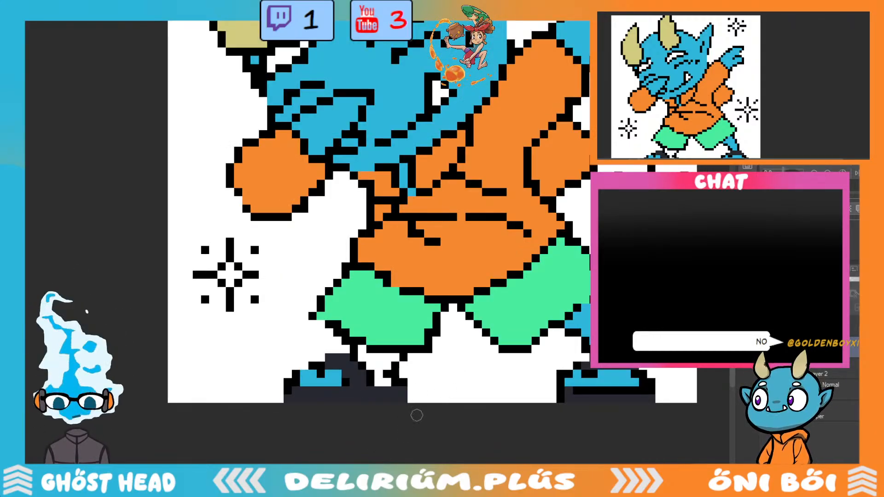
{"action": "scroll", "coordinate": [319, 387], "scroll_direction": "up", "scroll_amount": 2}
{"action": "left_click", "coordinate": [296, 363]}
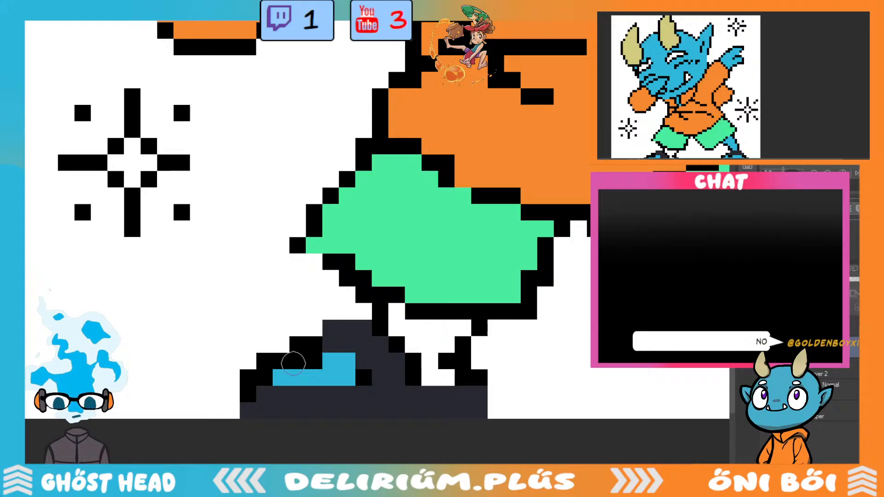
{"action": "left_click", "coordinate": [265, 377]}
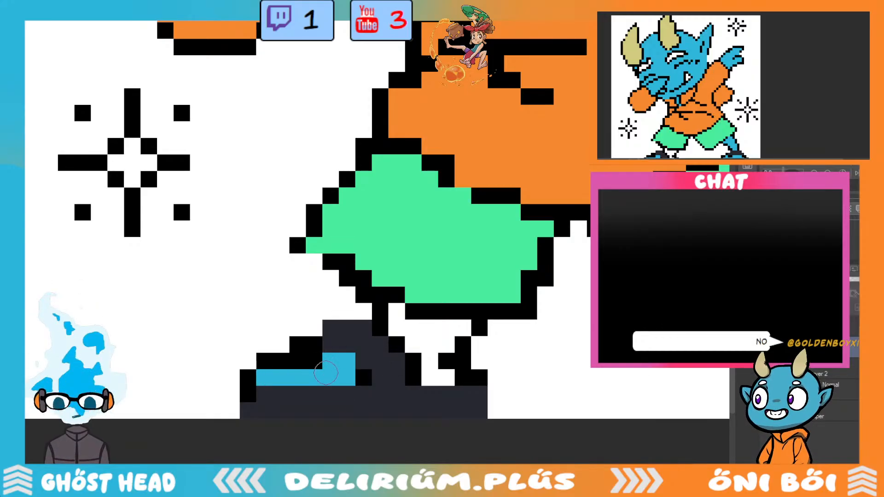
{"action": "left_click_drag", "start_coordinate": [296, 363], "coordinate": [261, 363]}
Colour the left lower leg and heel between the shorts and the sandal sole blue.
{"action": "scroll", "coordinate": [323, 392], "scroll_direction": "down", "scroll_amount": 2}
{"action": "scroll", "coordinate": [458, 378], "scroll_direction": "up", "scroll_amount": 2}
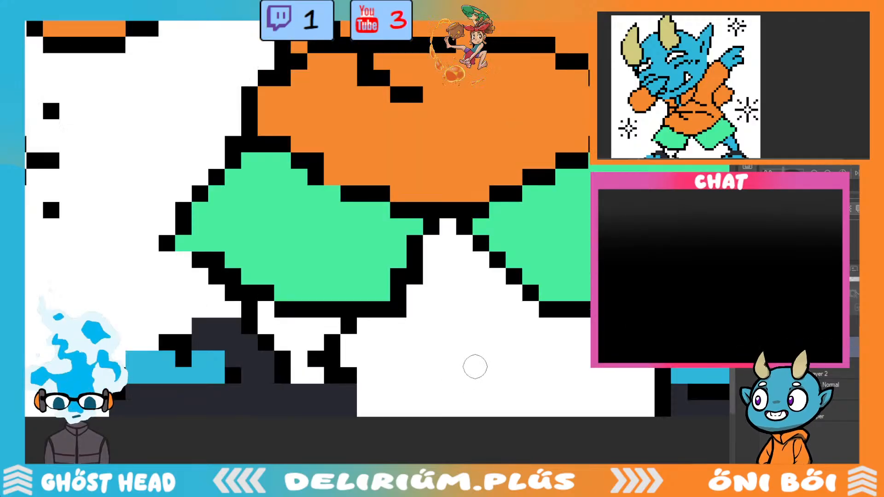
{"action": "scroll", "coordinate": [486, 386], "scroll_direction": "down", "scroll_amount": 5}
{"action": "scroll", "coordinate": [518, 367], "scroll_direction": "up", "scroll_amount": 2}
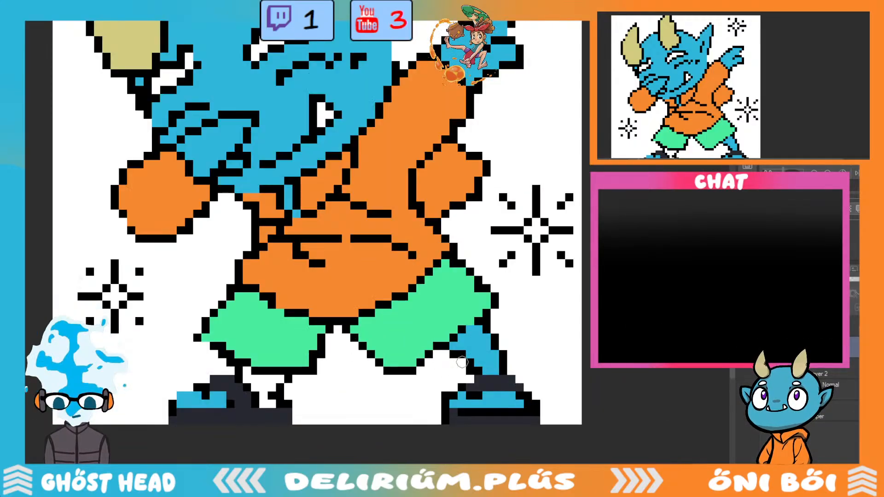
{"action": "mouse_move", "coordinate": [268, 397]}
{"action": "left_mouse_down"}
{"action": "mouse_move", "coordinate": [247, 367]}
{"action": "mouse_move", "coordinate": [262, 385]}
{"action": "mouse_move", "coordinate": [284, 378]}
{"action": "left_mouse_up"}
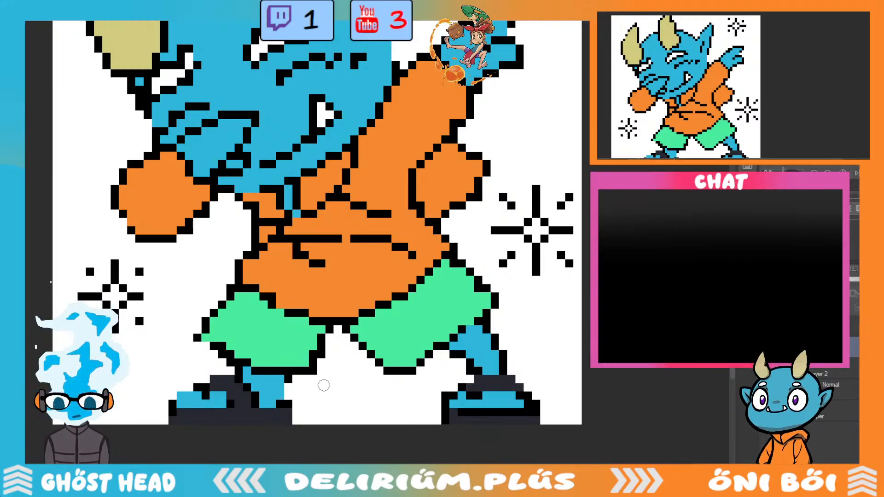
{"action": "scroll", "coordinate": [324, 385], "scroll_direction": "down", "scroll_amount": 2}
{"action": "scroll", "coordinate": [282, 453], "scroll_direction": "up", "scroll_amount": 2}
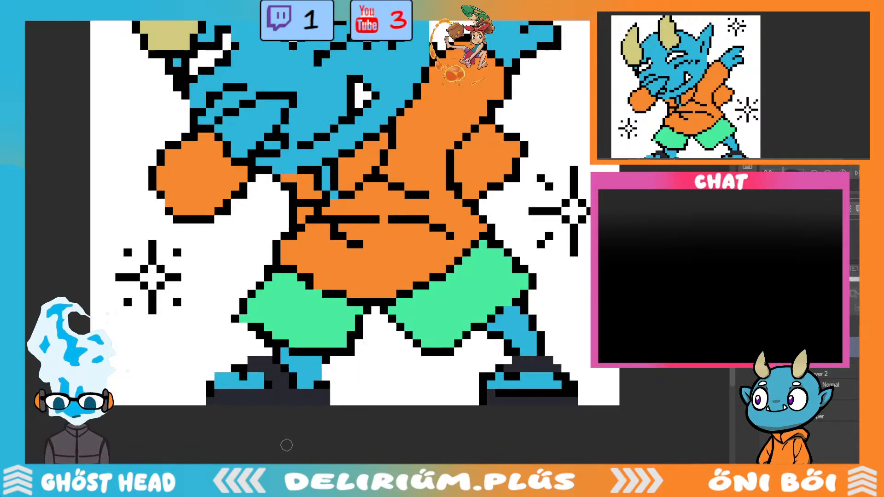
{"action": "scroll", "coordinate": [327, 366], "scroll_direction": "up", "scroll_amount": 2}
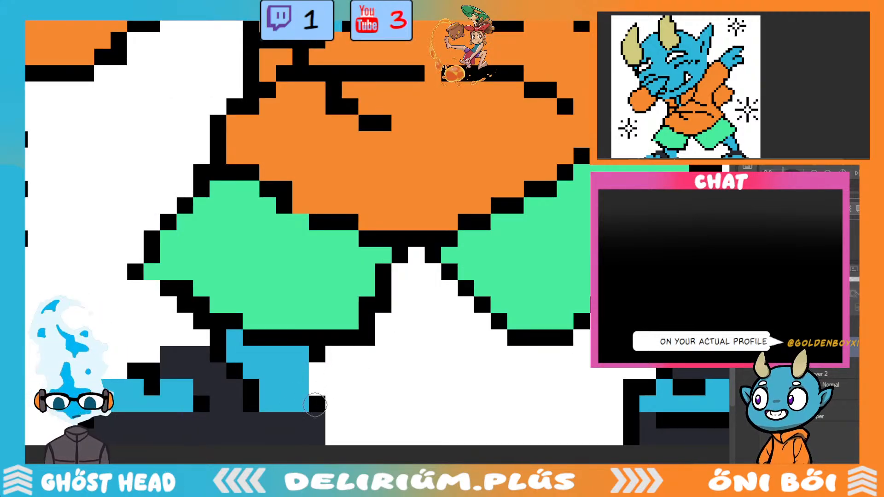
{"action": "scroll", "coordinate": [325, 400], "scroll_direction": "down", "scroll_amount": 2}
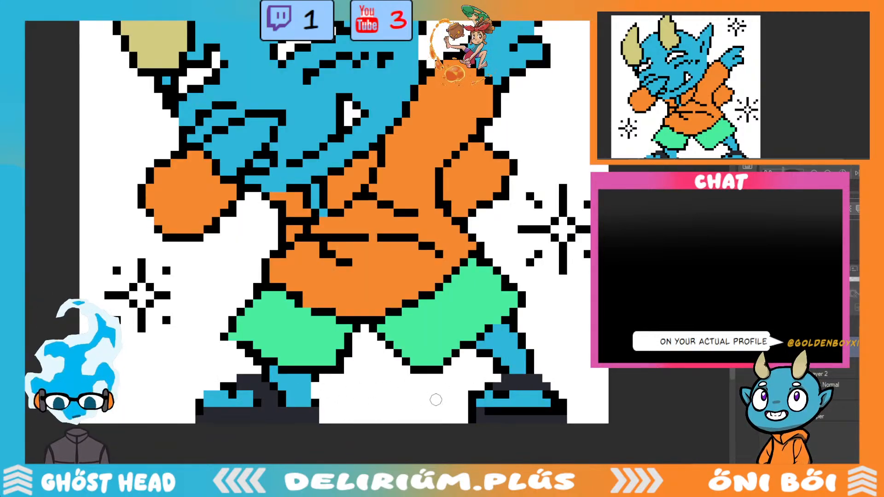
{"action": "scroll", "coordinate": [435, 400], "scroll_direction": "down", "scroll_amount": 2}
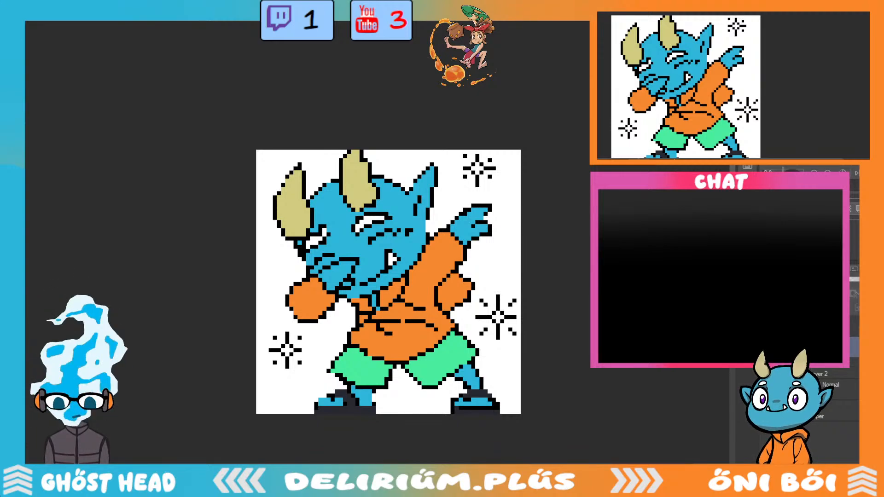
{"action": "scroll", "coordinate": [529, 363], "scroll_direction": "up", "scroll_amount": 2}
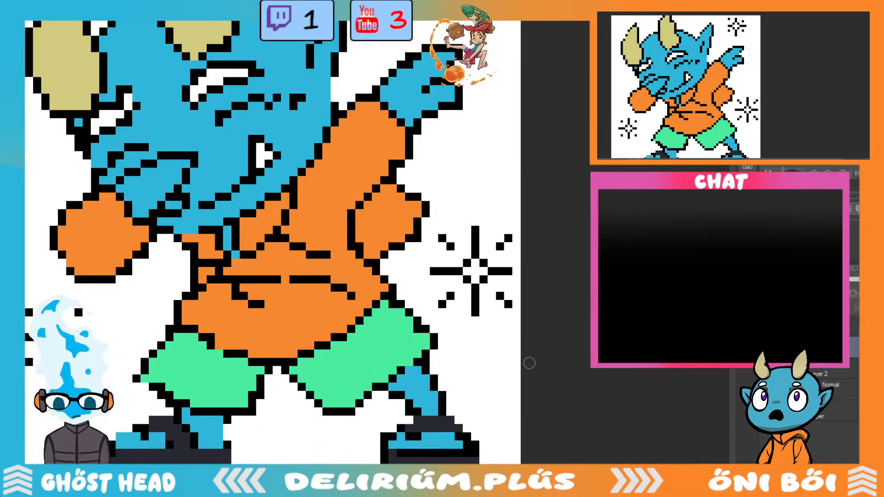
{"action": "scroll", "coordinate": [529, 363], "scroll_direction": "down", "scroll_amount": 3}
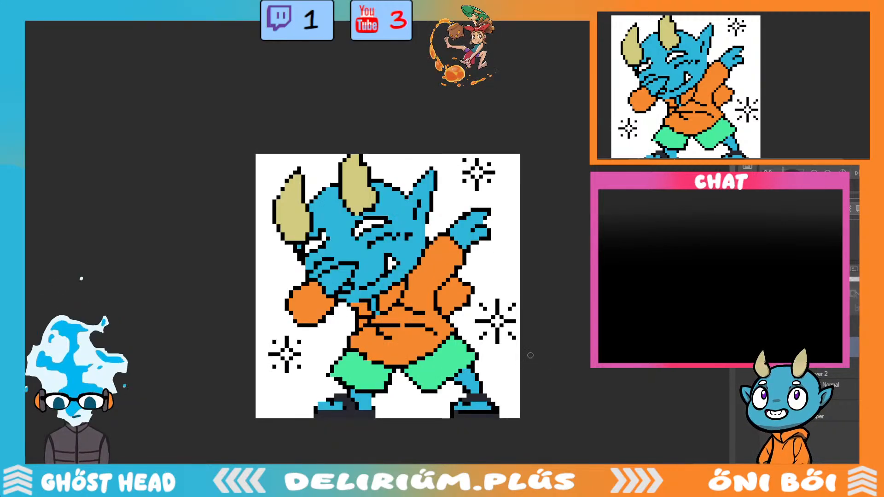
{"action": "scroll", "coordinate": [531, 363], "scroll_direction": "up", "scroll_amount": 3}
{"action": "scroll", "coordinate": [530, 358], "scroll_direction": "down", "scroll_amount": 3}
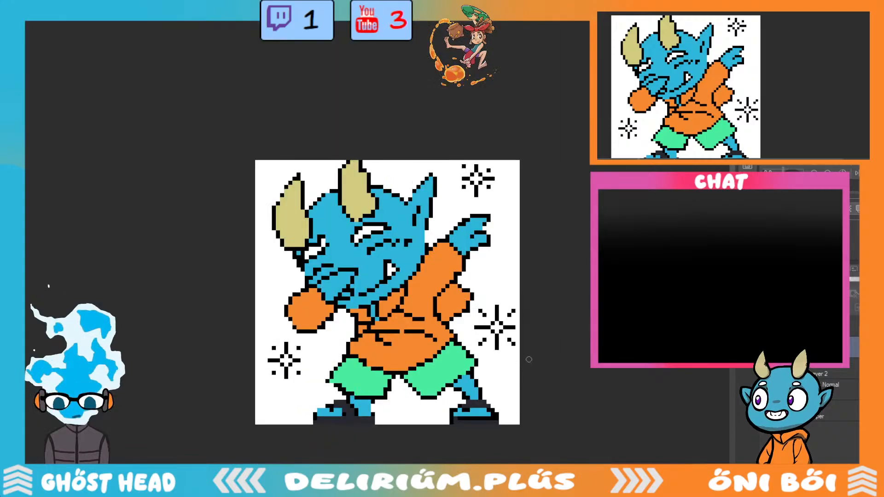
{"action": "scroll", "coordinate": [525, 358], "scroll_direction": "up", "scroll_amount": 3}
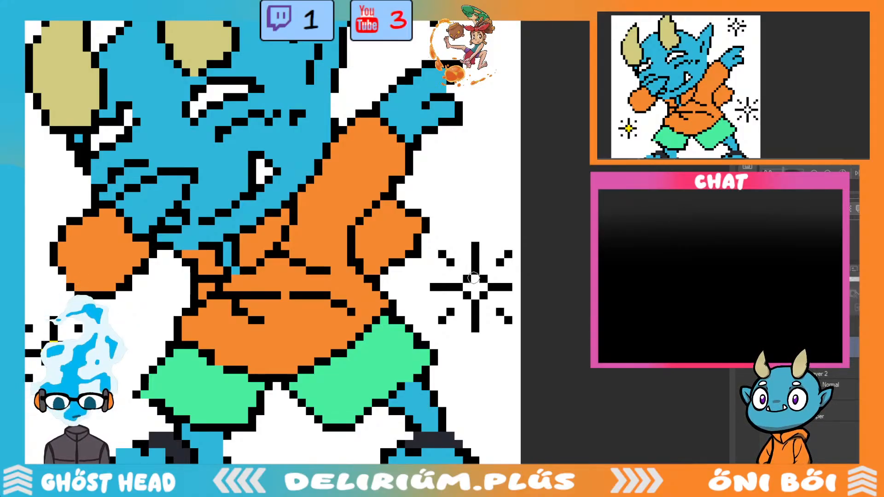
Colour the centres of the two sparkles beside the character's raised arm and elbow yellow.
{"action": "mouse_move", "coordinate": [473, 278]}
{"action": "left_mouse_down"}
{"action": "mouse_move", "coordinate": [475, 294]}
{"action": "mouse_move", "coordinate": [479, 288]}
{"action": "left_mouse_up"}
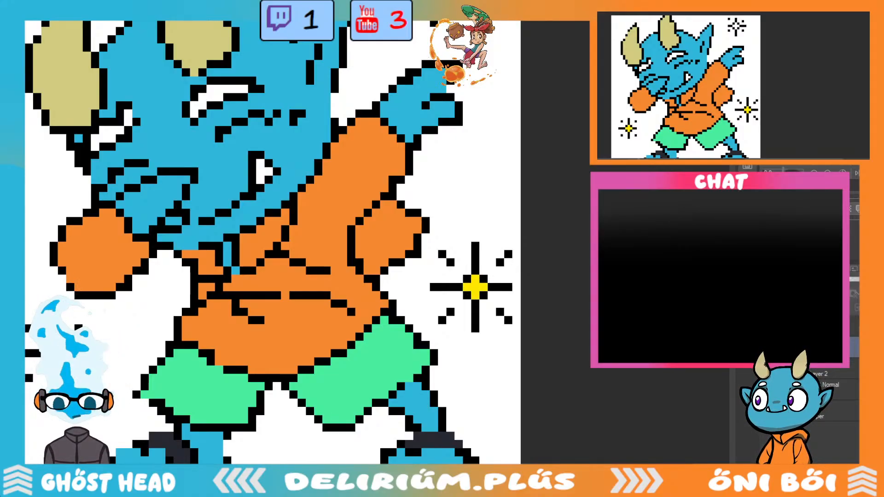
{"action": "scroll", "coordinate": [479, 288], "scroll_direction": "down", "scroll_amount": 2}
{"action": "scroll", "coordinate": [433, 188], "scroll_direction": "up", "scroll_amount": 2}
{"action": "left_click_drag", "start_coordinate": [437, 182], "coordinate": [428, 189]}
{"action": "scroll", "coordinate": [503, 236], "scroll_direction": "down", "scroll_amount": 3}
{"action": "scroll", "coordinate": [509, 326], "scroll_direction": "up", "scroll_amount": 3}
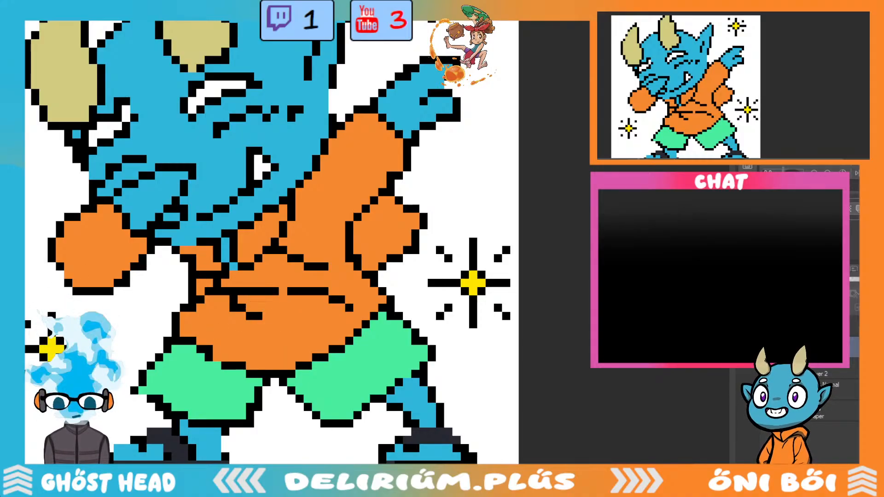
Recolour the black crease running down from the hoodie's neckline and the diagonal chest crease under the collar dark brown.
{"action": "mouse_move", "coordinate": [217, 264]}
{"action": "left_mouse_down"}
{"action": "mouse_move", "coordinate": [219, 286]}
{"action": "mouse_move", "coordinate": [238, 288]}
{"action": "mouse_move", "coordinate": [225, 291]}
{"action": "mouse_move", "coordinate": [255, 318]}
{"action": "left_mouse_up"}
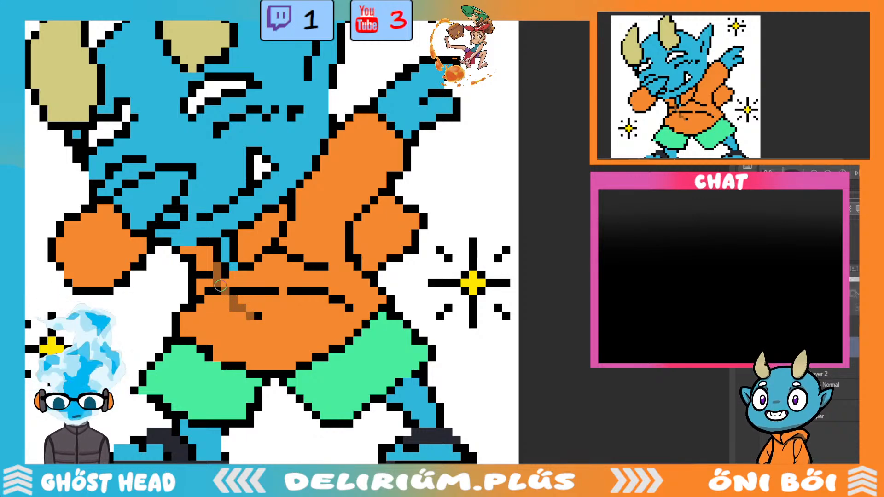
{"action": "mouse_move", "coordinate": [276, 249]}
{"action": "left_mouse_down"}
{"action": "mouse_move", "coordinate": [258, 241]}
{"action": "mouse_move", "coordinate": [293, 237]}
{"action": "mouse_move", "coordinate": [280, 249]}
{"action": "mouse_move", "coordinate": [307, 266]}
{"action": "mouse_move", "coordinate": [326, 266]}
{"action": "left_mouse_up"}
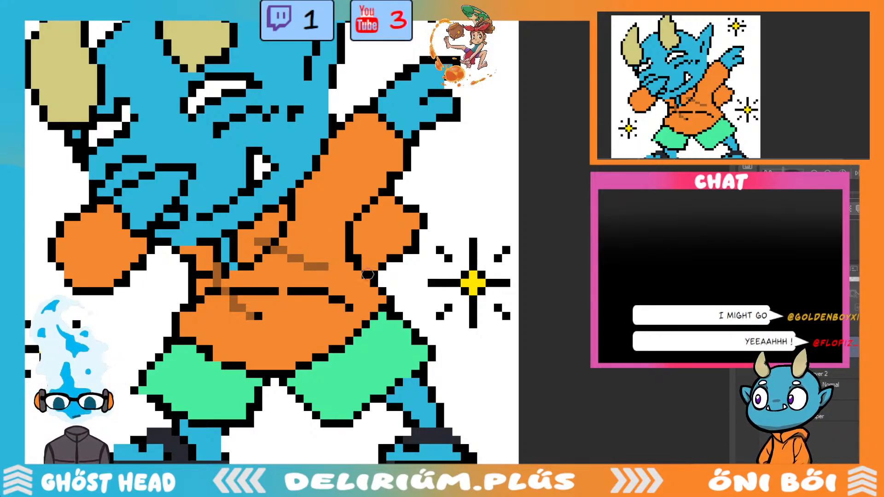
{"action": "scroll", "coordinate": [367, 275], "scroll_direction": "down", "scroll_amount": 5}
{"action": "scroll", "coordinate": [428, 326], "scroll_direction": "up", "scroll_amount": 5}
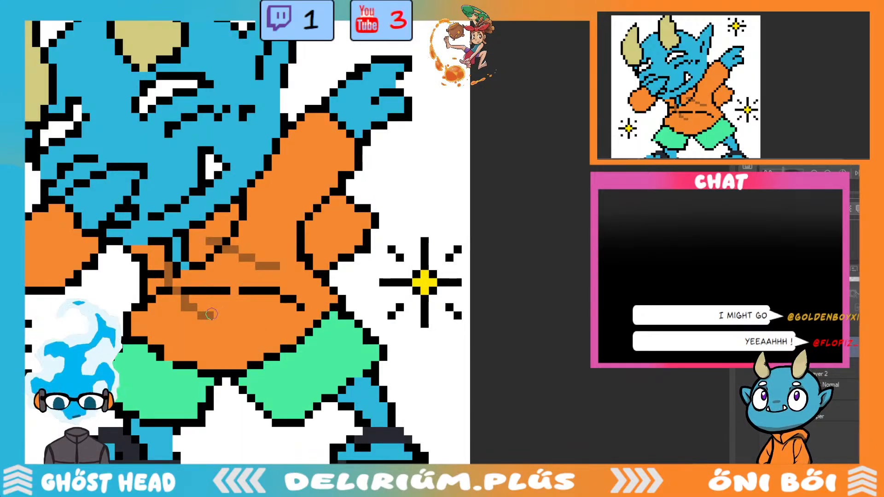
{"action": "scroll", "coordinate": [339, 371], "scroll_direction": "down", "scroll_amount": 5}
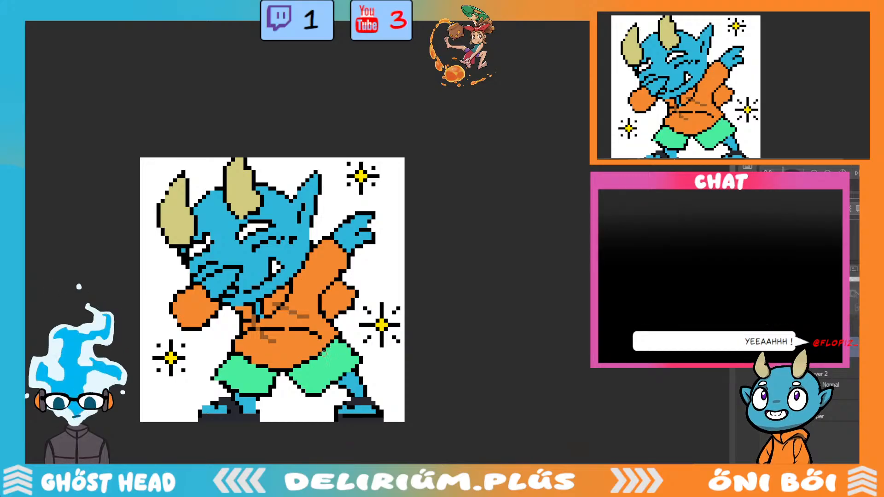
Recolour the long horizontal crease across the hoodie's belly dark brown, including its gap and the stepped end towards the hip.
{"action": "scroll", "coordinate": [345, 333], "scroll_direction": "up", "scroll_amount": 2}
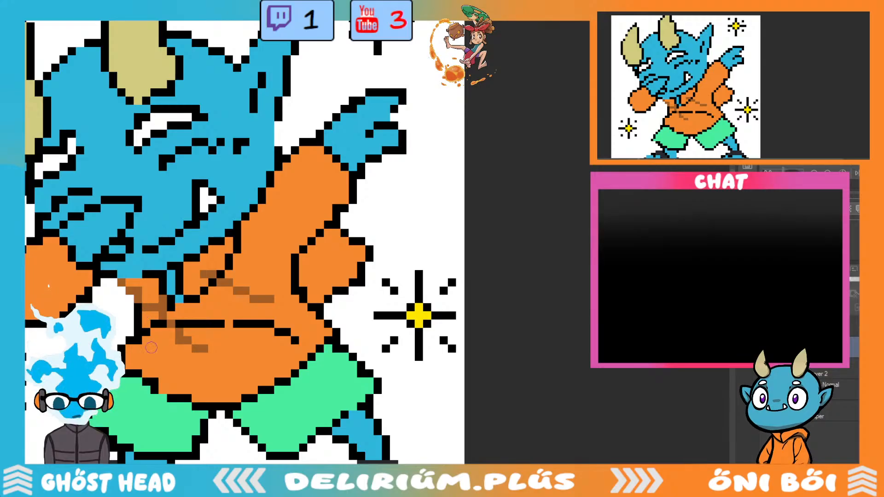
{"action": "mouse_move", "coordinate": [156, 326]}
{"action": "left_mouse_down"}
{"action": "mouse_move", "coordinate": [183, 315]}
{"action": "mouse_move", "coordinate": [176, 323]}
{"action": "mouse_move", "coordinate": [295, 342]}
{"action": "left_mouse_up"}
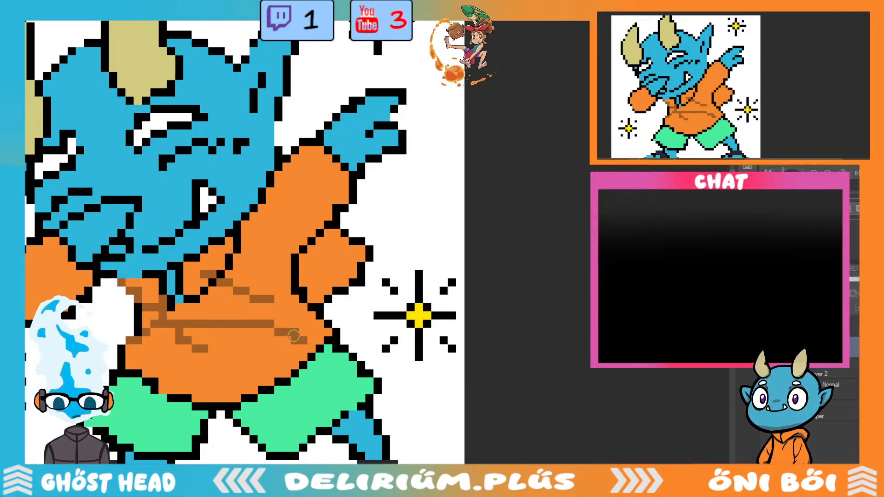
{"action": "scroll", "coordinate": [302, 331], "scroll_direction": "up", "scroll_amount": 2}
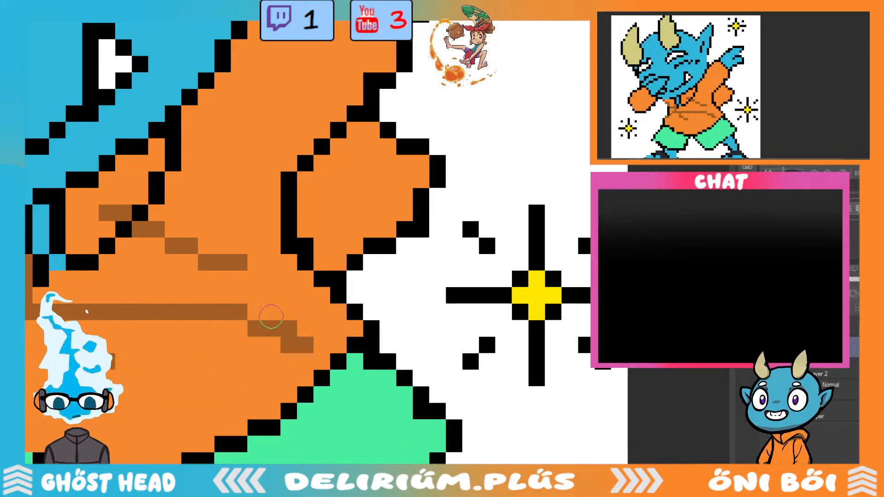
{"action": "scroll", "coordinate": [294, 326], "scroll_direction": "down", "scroll_amount": 2}
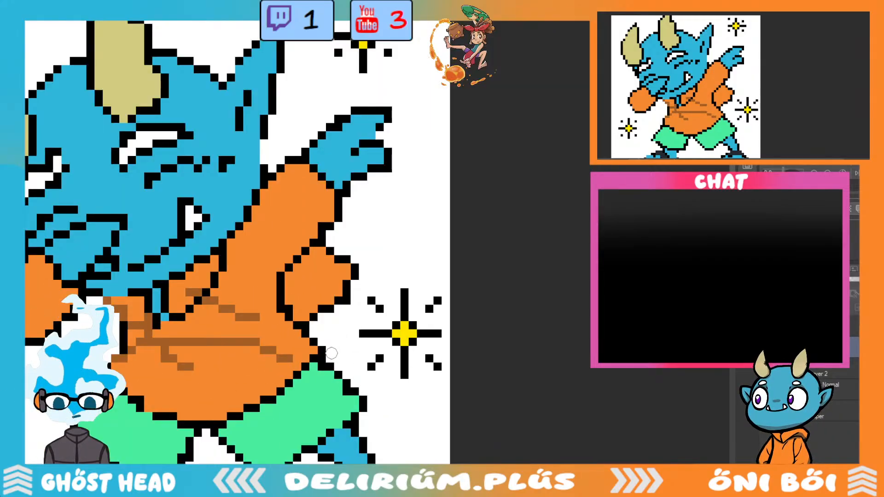
{"action": "scroll", "coordinate": [244, 349], "scroll_direction": "up", "scroll_amount": 2}
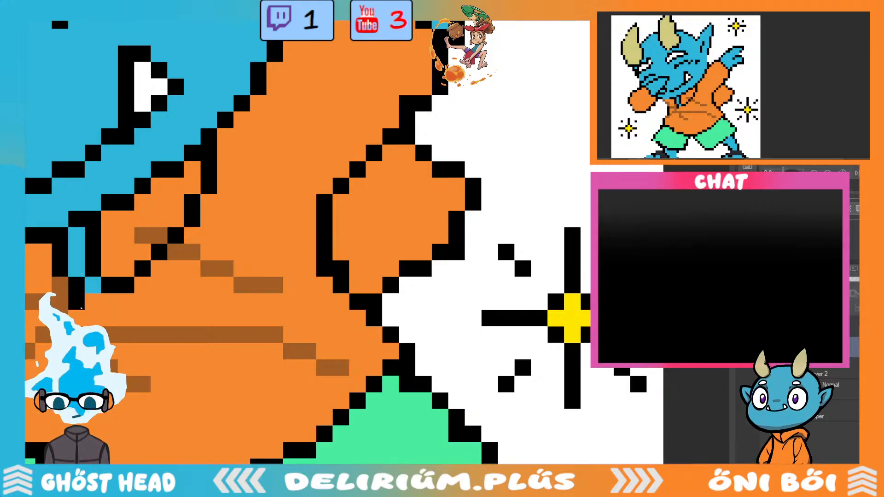
{"action": "scroll", "coordinate": [276, 371], "scroll_direction": "down", "scroll_amount": 2}
{"action": "scroll", "coordinate": [294, 387], "scroll_direction": "down", "scroll_amount": 1}
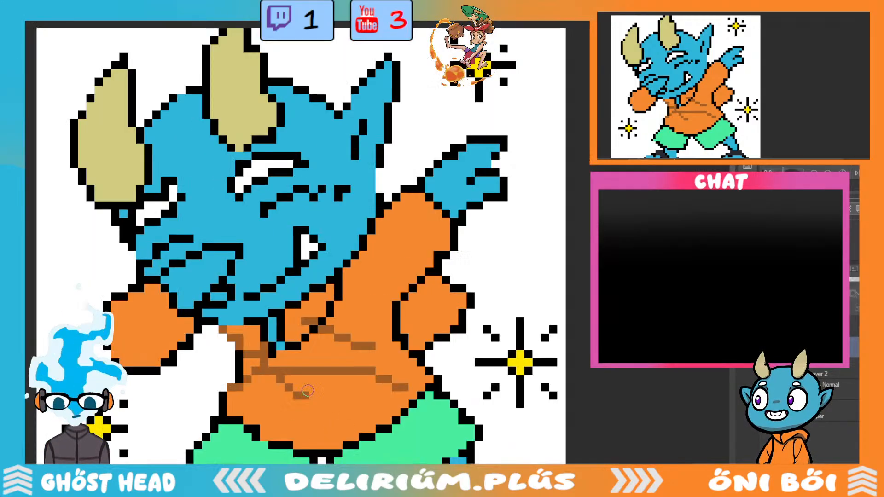
Recolour the black pixel at the upper end of the hoodie's vertical crease, just beneath the neckline, dark brown.
{"action": "scroll", "coordinate": [307, 390], "scroll_direction": "up", "scroll_amount": 2}
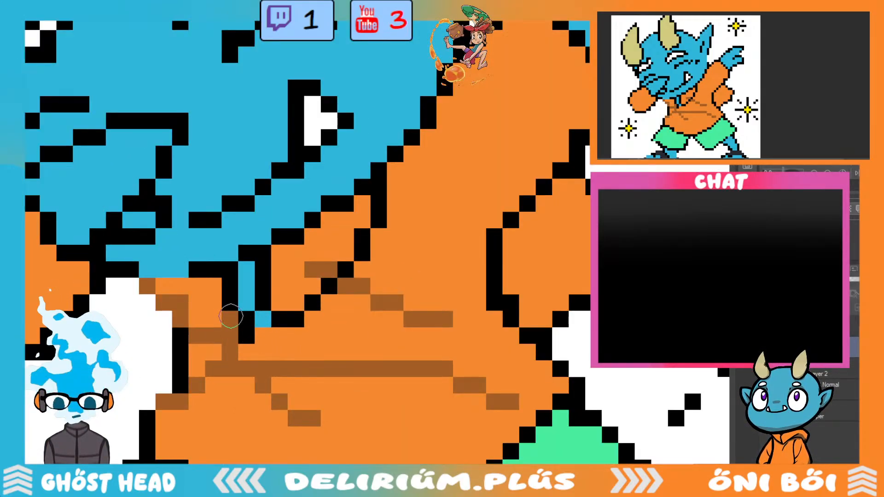
{"action": "left_click", "coordinate": [231, 318]}
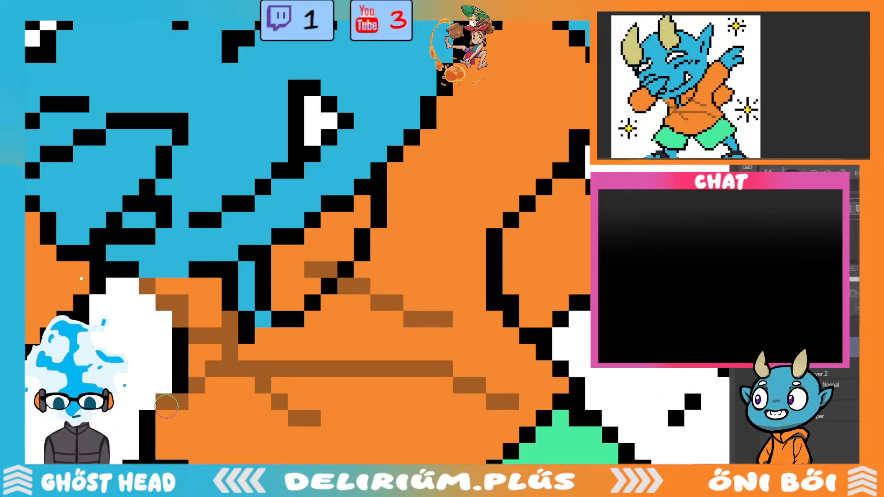
{"action": "scroll", "coordinate": [218, 422], "scroll_direction": "down", "scroll_amount": 2}
{"action": "scroll", "coordinate": [238, 412], "scroll_direction": "up", "scroll_amount": 2}
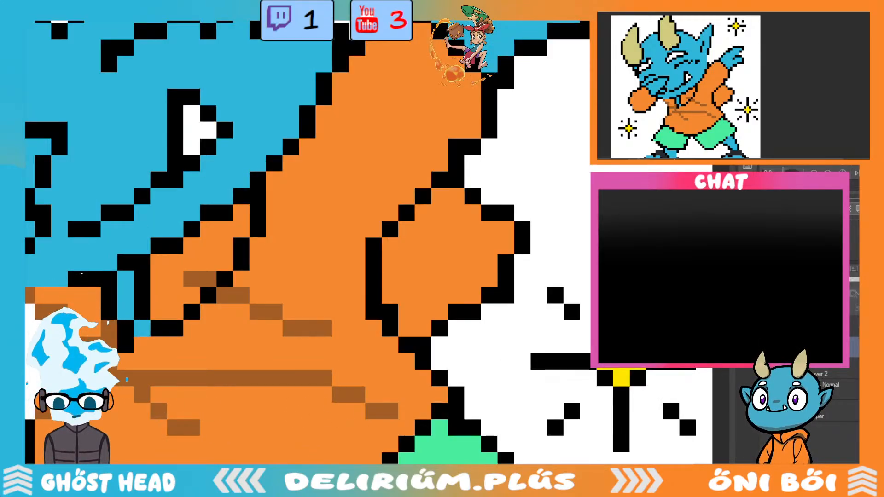
Recolour the vertical hoodie collar outline beside the neck from black to dark brown.
{"action": "scroll", "coordinate": [115, 408], "scroll_direction": "down", "scroll_amount": 2}
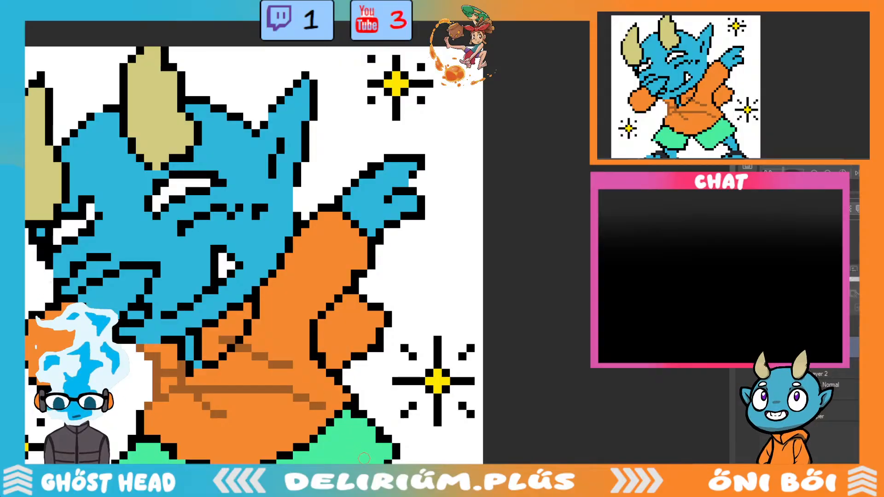
{"action": "scroll", "coordinate": [252, 399], "scroll_direction": "left", "scroll_amount": 3}
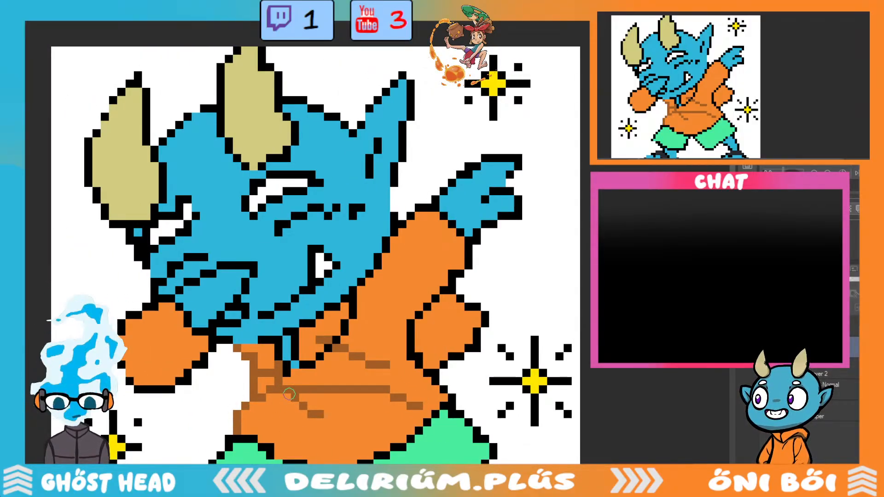
{"action": "scroll", "coordinate": [289, 394], "scroll_direction": "up", "scroll_amount": 2}
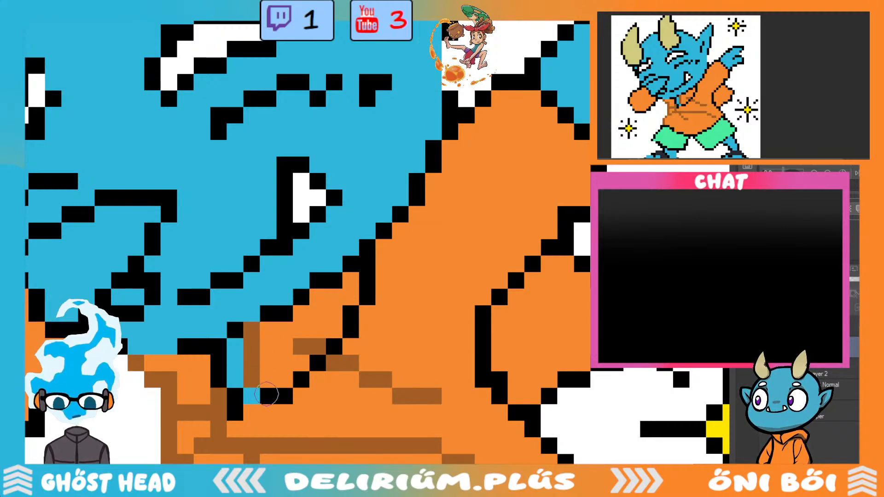
{"action": "scroll", "coordinate": [324, 386], "scroll_direction": "down", "scroll_amount": 2}
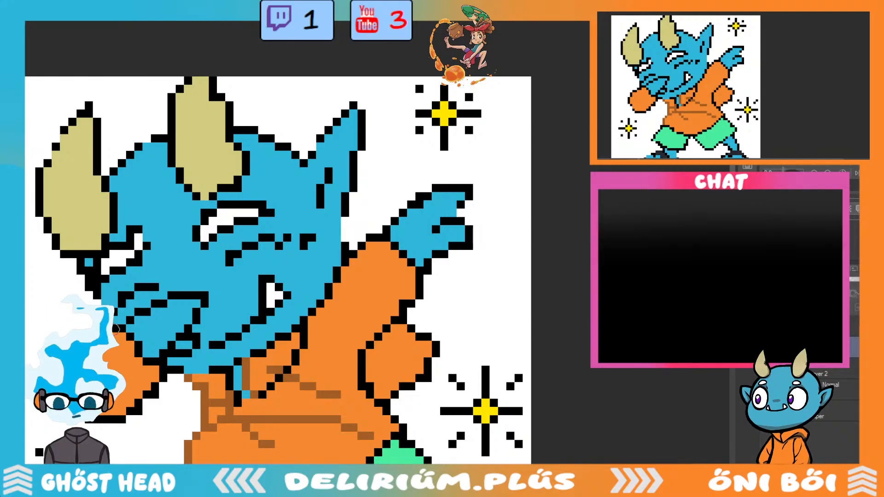
Undo the misplaced brown pixel and recolour the two outline pixels atop the bent arm's sleeve, below the face, dark brown.
{"action": "scroll", "coordinate": [112, 363], "scroll_direction": "down", "scroll_amount": 1}
{"action": "scroll", "coordinate": [120, 349], "scroll_direction": "up", "scroll_amount": 2}
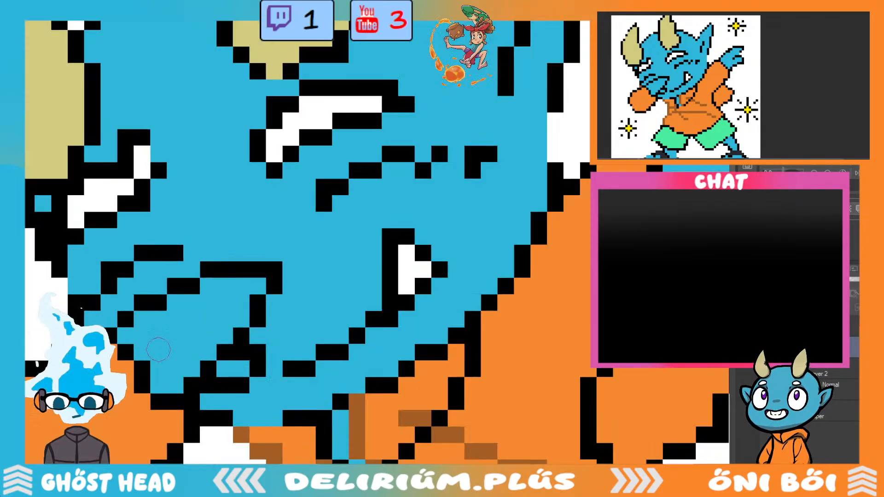
{"action": "scroll", "coordinate": [363, 458], "scroll_direction": "down", "scroll_amount": 1}
{"action": "scroll", "coordinate": [363, 457], "scroll_direction": "up", "scroll_amount": 1}
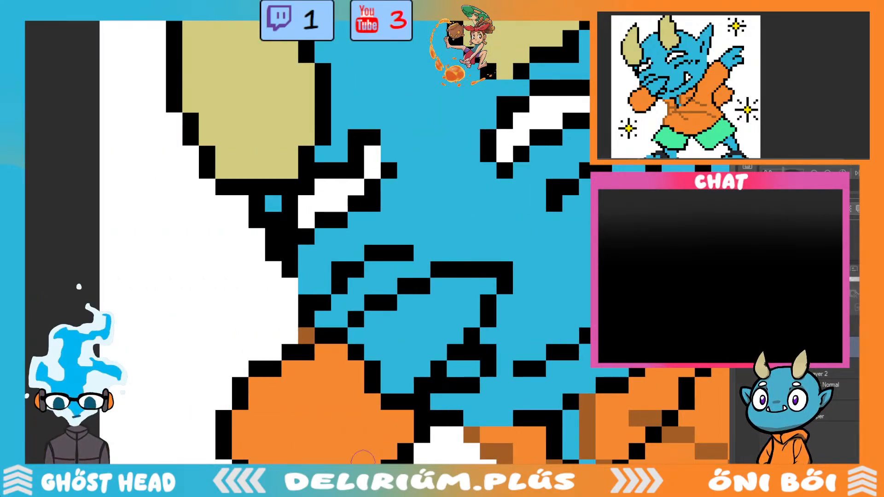
{"action": "key", "text": "ctrl+z"}
{"action": "left_click", "coordinate": [323, 335]}
{"action": "left_click", "coordinate": [338, 336]}
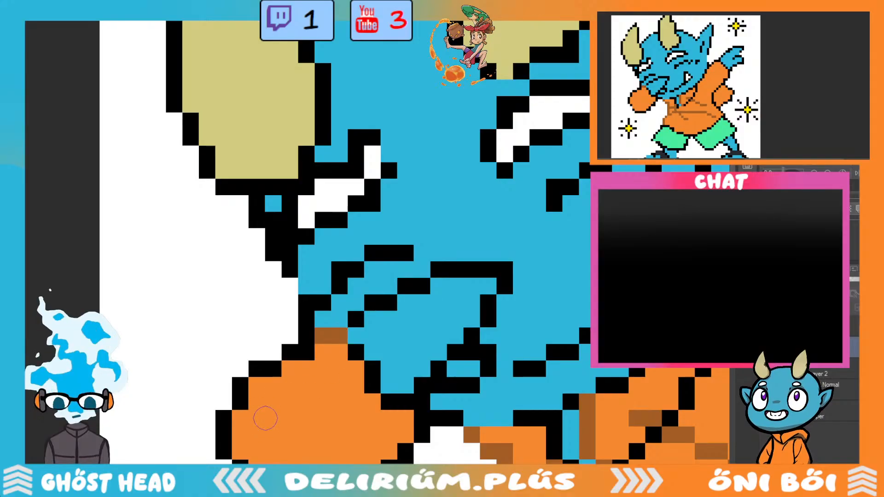
Recolour the stepped black outline along the upper and outer edge of the bent arm's sleeve dark brown.
{"action": "left_click", "coordinate": [291, 352]}
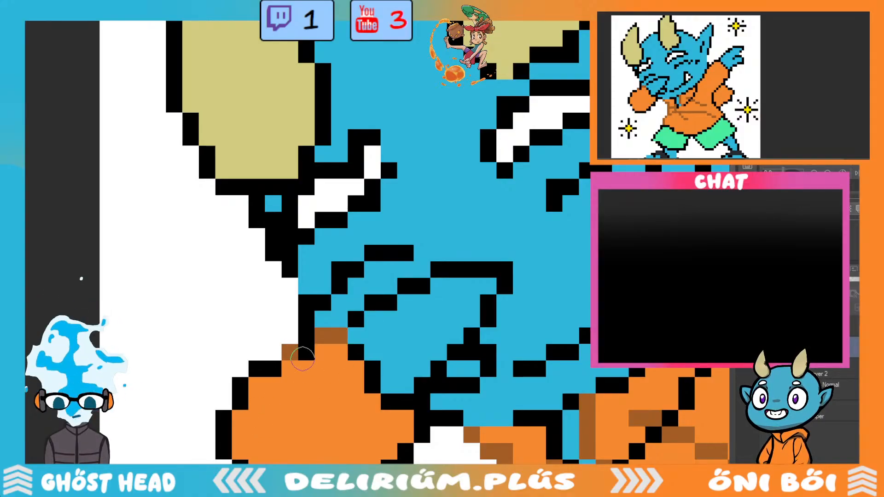
{"action": "left_click", "coordinate": [306, 353]}
{"action": "left_click", "coordinate": [273, 368]}
{"action": "left_click", "coordinate": [256, 369]}
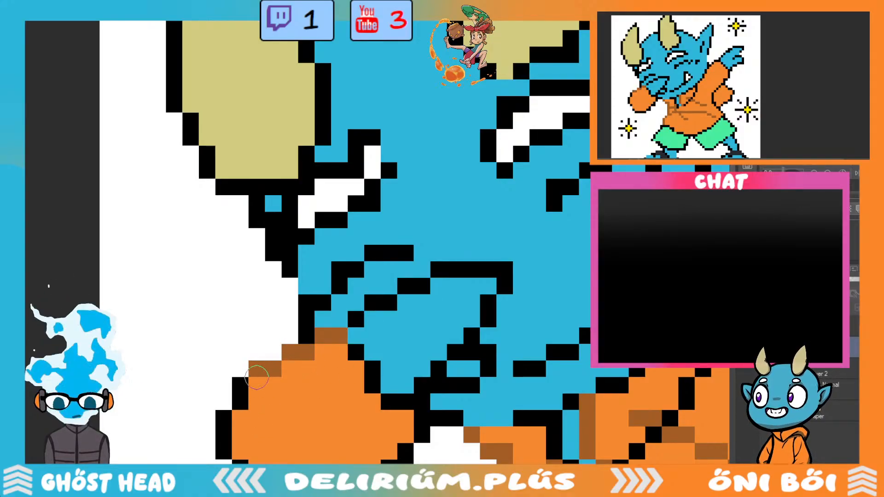
{"action": "left_click", "coordinate": [240, 385]}
{"action": "left_click", "coordinate": [241, 402]}
{"action": "left_click", "coordinate": [224, 419]}
{"action": "left_click", "coordinate": [224, 435]}
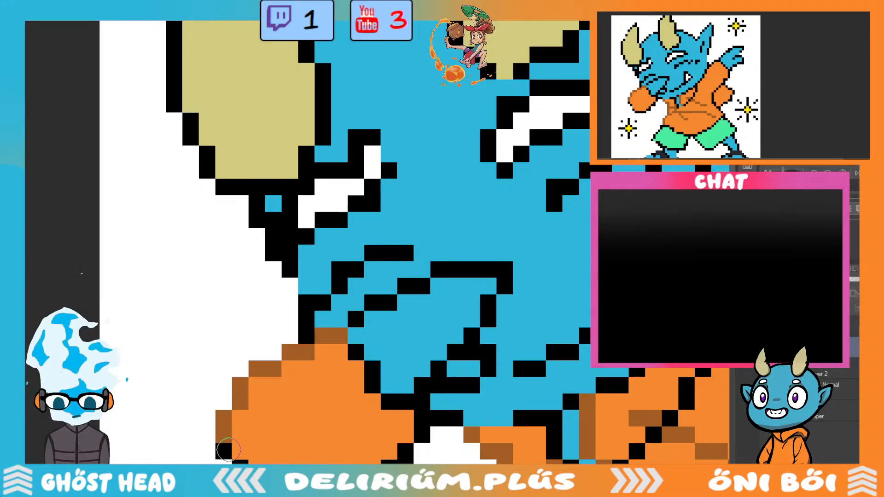
{"action": "left_click", "coordinate": [224, 452]}
{"action": "scroll", "coordinate": [401, 433], "scroll_direction": "down", "scroll_amount": 2}
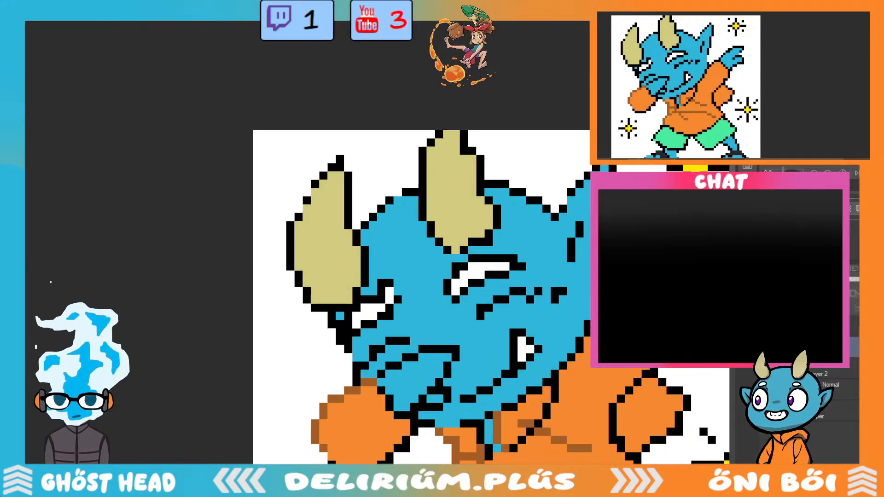
Continue the dark brown outline down the lower outer corner of the bent arm's sleeve.
{"action": "scroll", "coordinate": [414, 323], "scroll_direction": "down", "scroll_amount": 2}
{"action": "scroll", "coordinate": [347, 369], "scroll_direction": "up", "scroll_amount": 2}
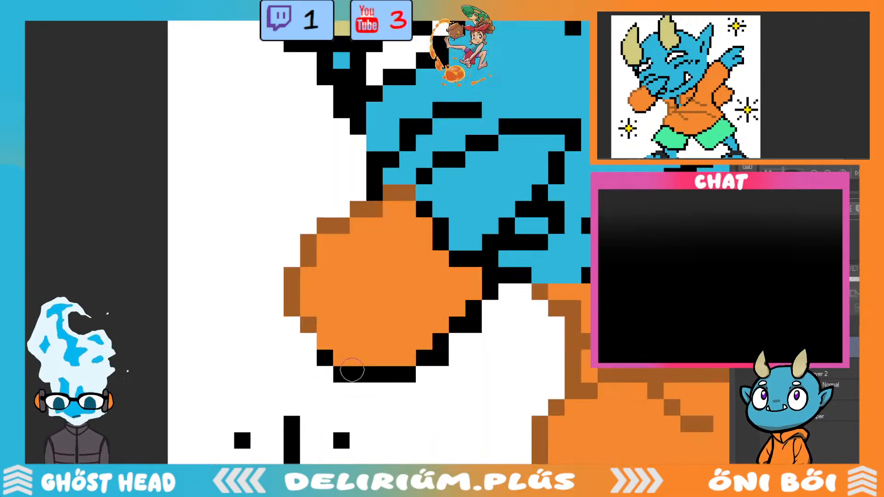
{"action": "scroll", "coordinate": [533, 361], "scroll_direction": "down", "scroll_amount": 2}
{"action": "scroll", "coordinate": [533, 362], "scroll_direction": "down", "scroll_amount": 3}
{"action": "scroll", "coordinate": [491, 453], "scroll_direction": "up", "scroll_amount": 3}
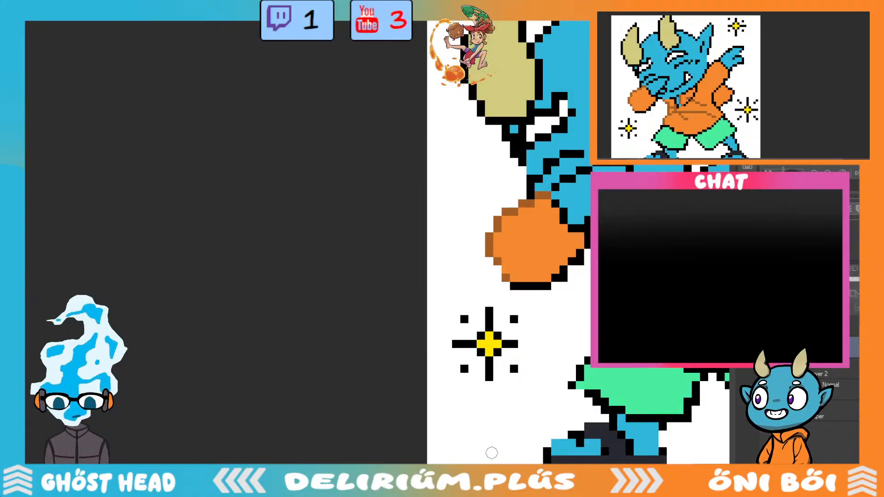
{"action": "scroll", "coordinate": [82, 273], "scroll_direction": "left", "scroll_amount": 5}
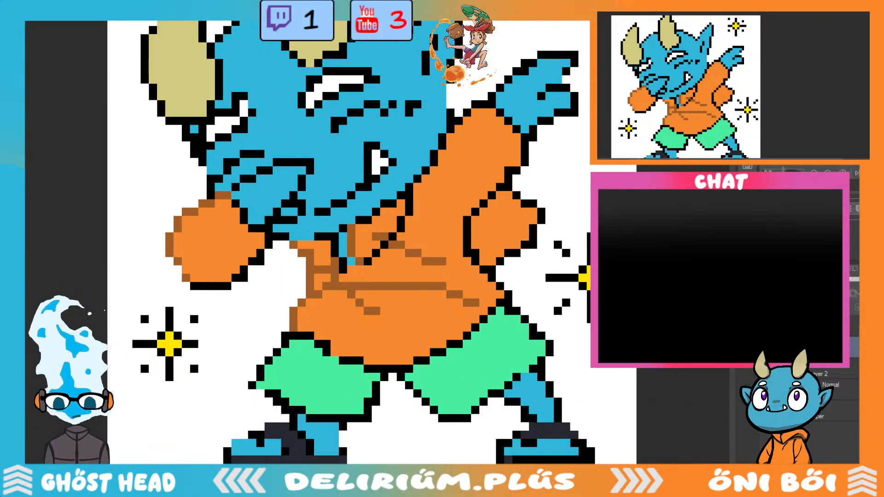
Recolour the diagonal outline between the face and the outstretched sleeve dark brown.
{"action": "scroll", "coordinate": [548, 266], "scroll_direction": "up", "scroll_amount": 1}
{"action": "scroll", "coordinate": [554, 258], "scroll_direction": "up", "scroll_amount": 3}
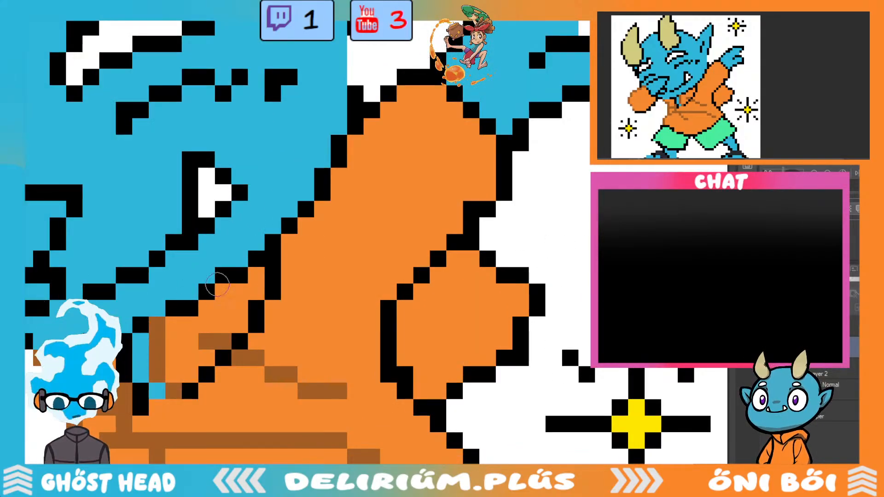
{"action": "left_click", "coordinate": [371, 110]}
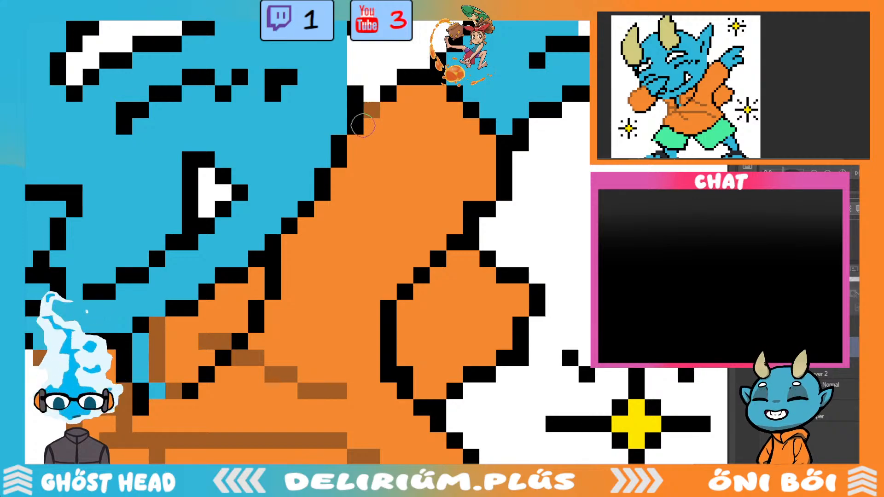
{"action": "mouse_move", "coordinate": [362, 124]}
{"action": "left_mouse_down"}
{"action": "mouse_move", "coordinate": [318, 207]}
{"action": "mouse_move", "coordinate": [282, 238]}
{"action": "left_mouse_up"}
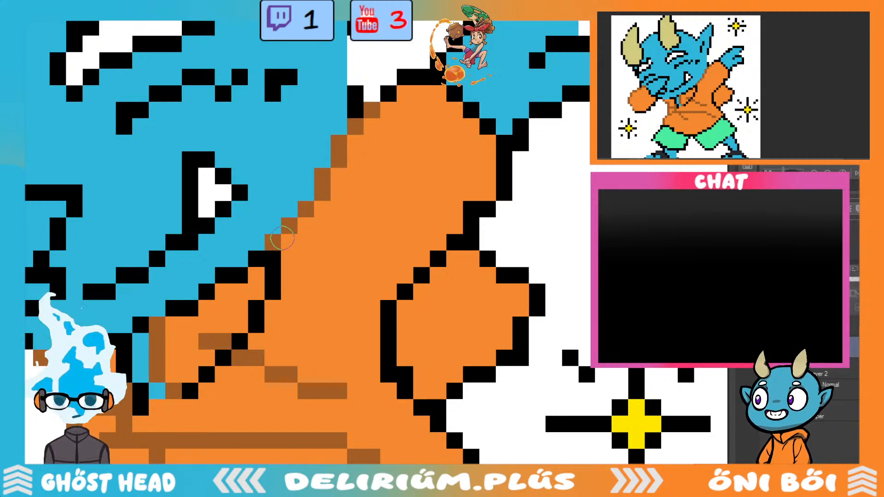
{"action": "scroll", "coordinate": [290, 329], "scroll_direction": "down", "scroll_amount": 3}
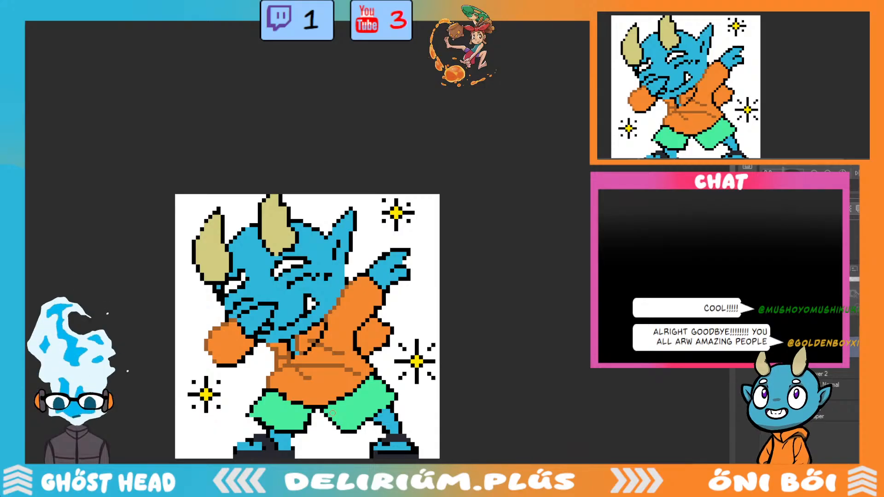
Shade the inner edge of the small orange shape below the outstretched sleeve dark brown, with a few scattered pixels.
{"action": "scroll", "coordinate": [512, 292], "scroll_direction": "up", "scroll_amount": 2}
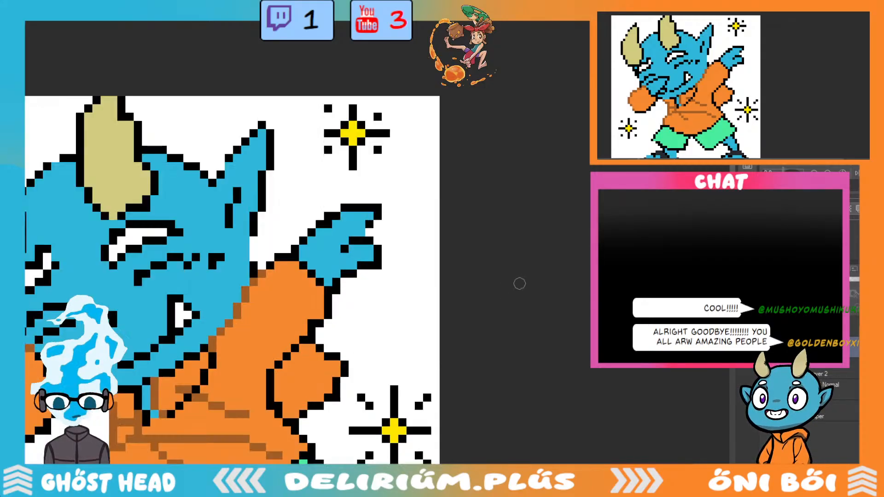
{"action": "scroll", "coordinate": [453, 332], "scroll_direction": "down", "scroll_amount": 2}
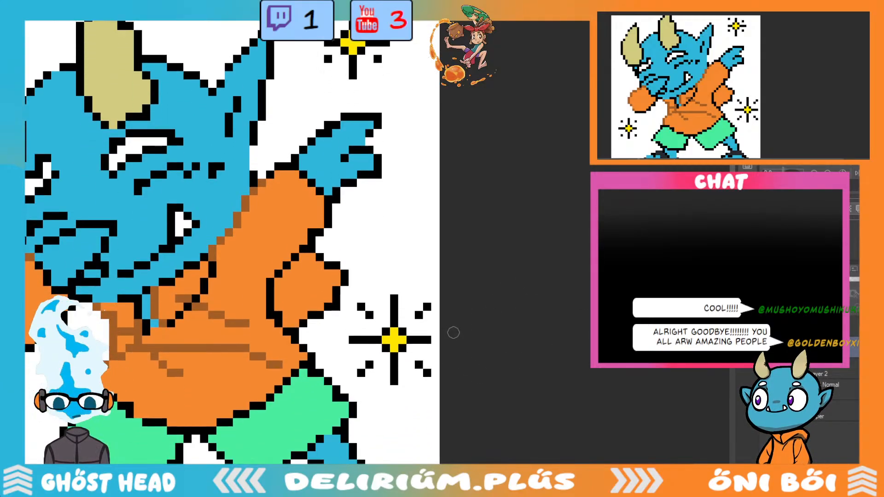
{"action": "scroll", "coordinate": [455, 332], "scroll_direction": "up", "scroll_amount": 2}
{"action": "scroll", "coordinate": [392, 223], "scroll_direction": "down", "scroll_amount": 3}
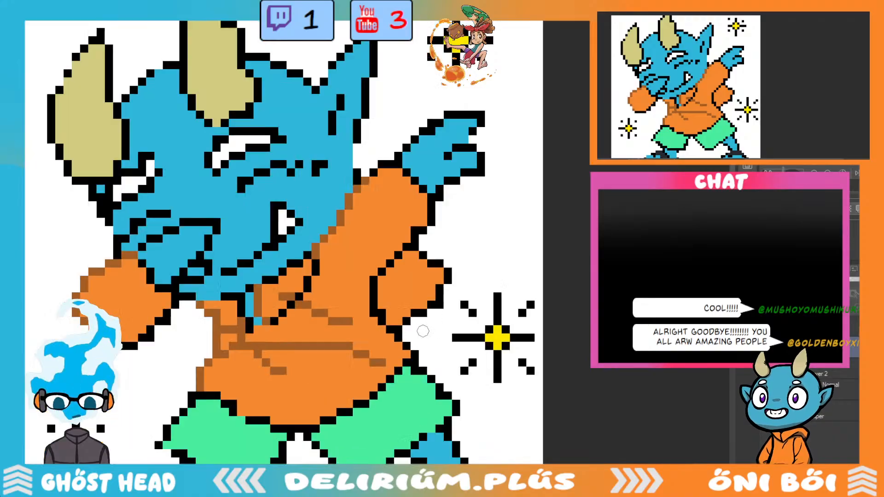
{"action": "scroll", "coordinate": [392, 222], "scroll_direction": "up", "scroll_amount": 2}
{"action": "mouse_move", "coordinate": [388, 214]}
{"action": "left_mouse_down"}
{"action": "mouse_move", "coordinate": [338, 272]}
{"action": "mouse_move", "coordinate": [335, 299]}
{"action": "mouse_move", "coordinate": [356, 262]}
{"action": "mouse_move", "coordinate": [373, 256]}
{"action": "mouse_move", "coordinate": [379, 274]}
{"action": "mouse_move", "coordinate": [411, 228]}
{"action": "left_mouse_up"}
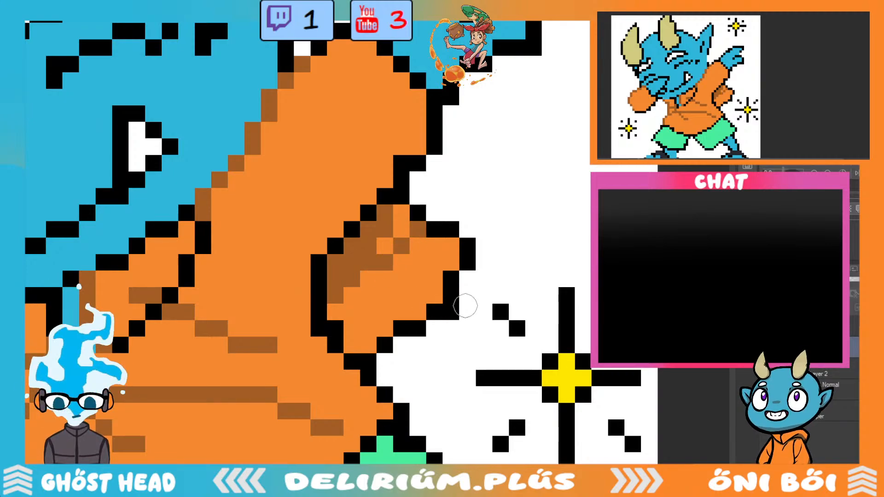
{"action": "scroll", "coordinate": [481, 319], "scroll_direction": "down", "scroll_amount": 2}
{"action": "scroll", "coordinate": [493, 302], "scroll_direction": "up", "scroll_amount": 1}
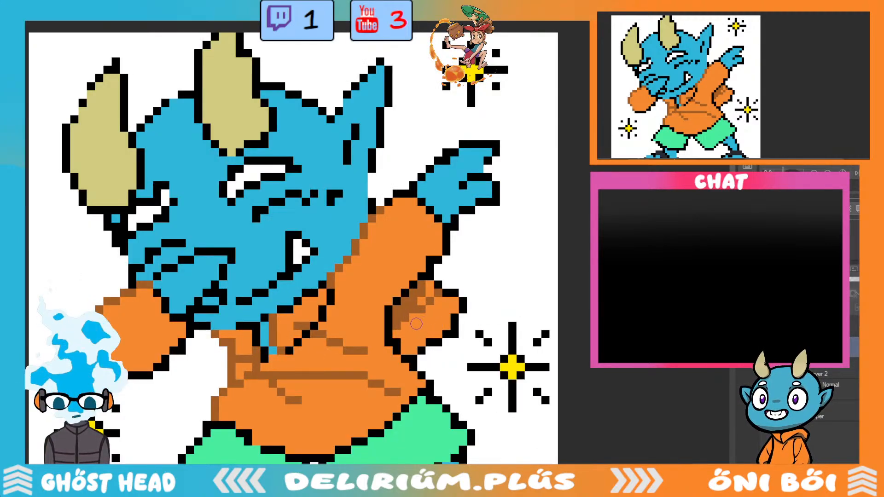
{"action": "scroll", "coordinate": [424, 341], "scroll_direction": "up", "scroll_amount": 2}
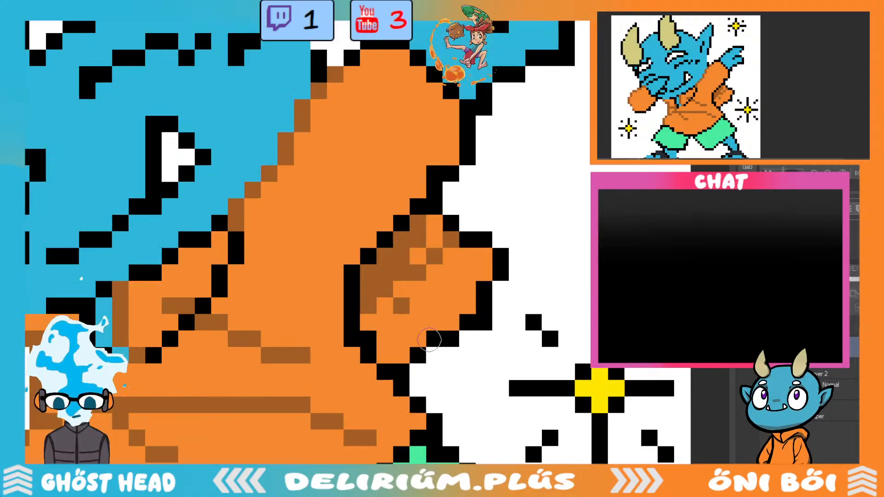
Add stepped dark brown shading along the underside of the outstretched sleeve, from the wrist to the fold.
{"action": "scroll", "coordinate": [428, 334], "scroll_direction": "down", "scroll_amount": 3}
{"action": "scroll", "coordinate": [447, 239], "scroll_direction": "up", "scroll_amount": 3}
{"action": "mouse_move", "coordinate": [454, 210]}
{"action": "left_mouse_down"}
{"action": "mouse_move", "coordinate": [444, 250]}
{"action": "mouse_move", "coordinate": [424, 244]}
{"action": "mouse_move", "coordinate": [435, 239]}
{"action": "mouse_move", "coordinate": [434, 228]}
{"action": "mouse_move", "coordinate": [417, 258]}
{"action": "mouse_move", "coordinate": [416, 289]}
{"action": "mouse_move", "coordinate": [401, 291]}
{"action": "mouse_move", "coordinate": [390, 308]}
{"action": "mouse_move", "coordinate": [432, 266]}
{"action": "mouse_move", "coordinate": [430, 258]}
{"action": "mouse_move", "coordinate": [387, 316]}
{"action": "mouse_move", "coordinate": [368, 325]}
{"action": "mouse_move", "coordinate": [368, 305]}
{"action": "left_mouse_up"}
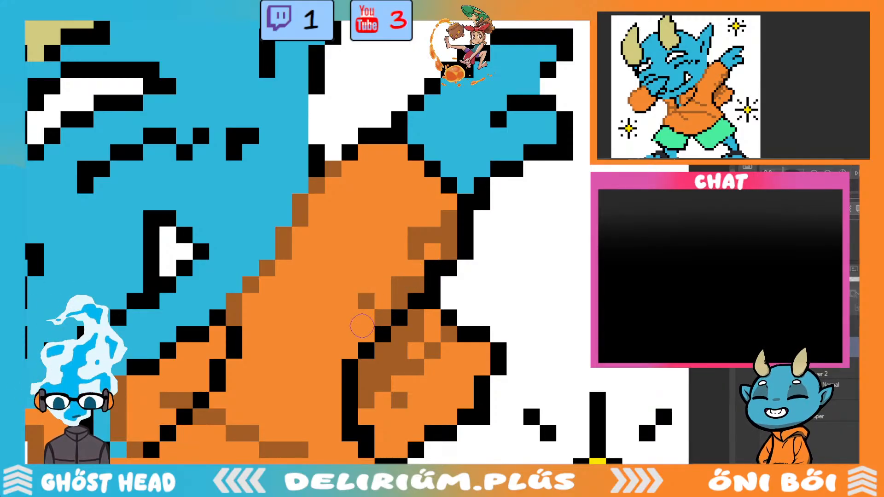
{"action": "scroll", "coordinate": [405, 355], "scroll_direction": "down", "scroll_amount": 2}
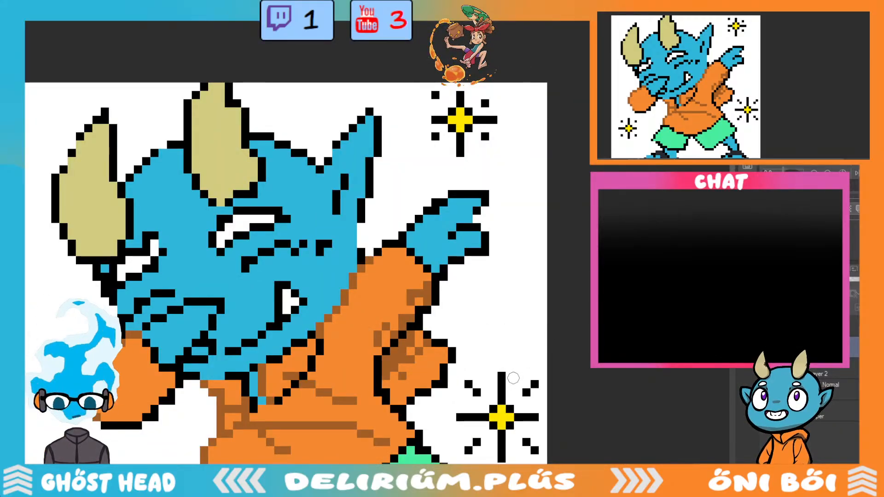
{"action": "scroll", "coordinate": [505, 365], "scroll_direction": "up", "scroll_amount": 2}
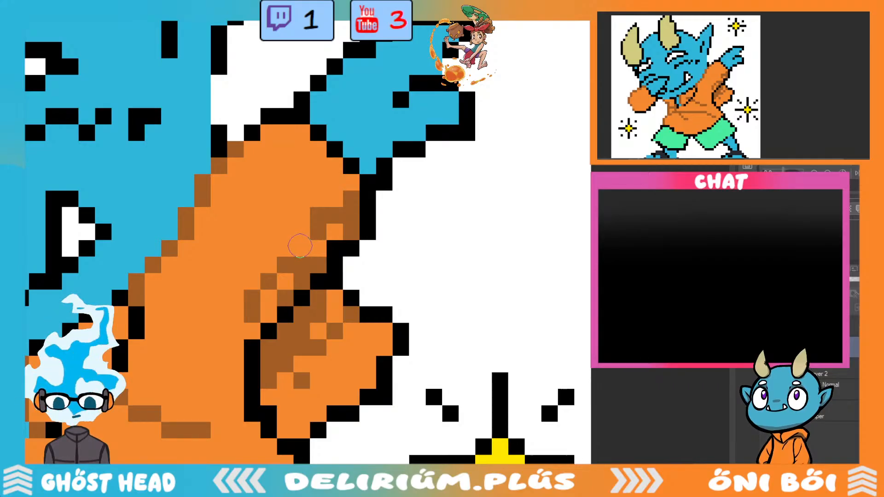
Paint a vertical dark brown shadow strip on the hoodie beside the outline of the small orange shape.
{"action": "scroll", "coordinate": [394, 325], "scroll_direction": "down", "scroll_amount": 2}
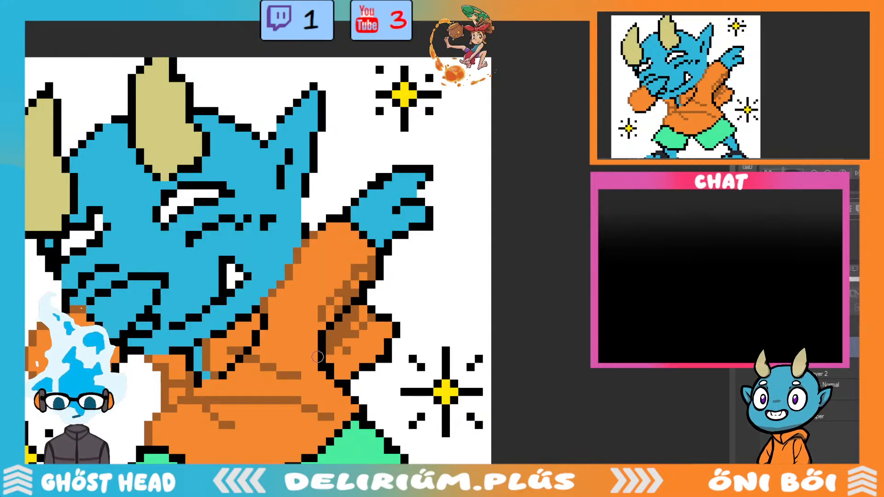
{"action": "scroll", "coordinate": [318, 356], "scroll_direction": "up", "scroll_amount": 2}
{"action": "left_click_drag", "start_coordinate": [311, 301], "coordinate": [309, 382]}
{"action": "scroll", "coordinate": [318, 382], "scroll_direction": "down", "scroll_amount": 2}
{"action": "scroll", "coordinate": [523, 375], "scroll_direction": "up", "scroll_amount": 2}
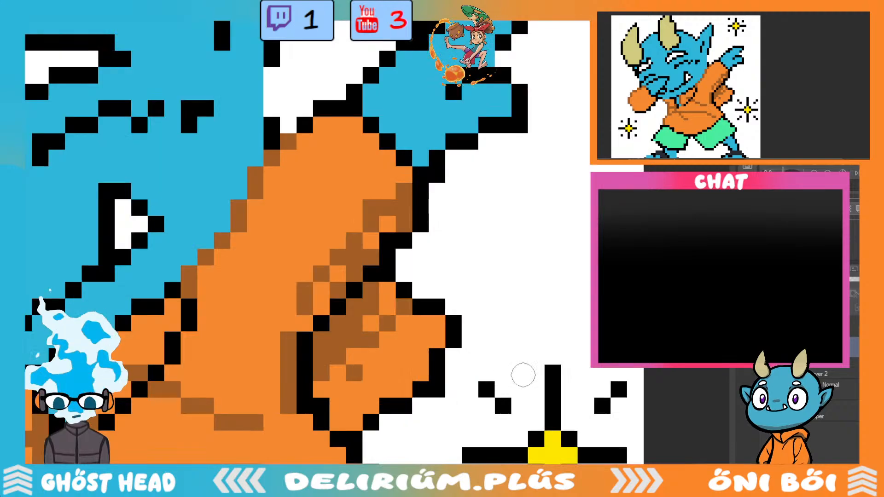
Shade the hoodie's lower corner dark brown along the hem above the green shorts, undoing stray strokes.
{"action": "scroll", "coordinate": [523, 375], "scroll_direction": "down", "scroll_amount": 4}
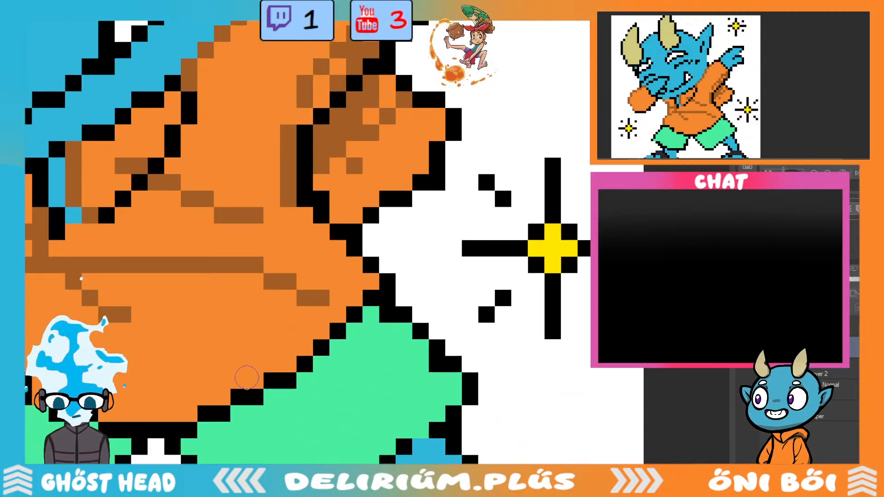
{"action": "mouse_move", "coordinate": [236, 391]}
{"action": "left_mouse_down"}
{"action": "mouse_move", "coordinate": [257, 394]}
{"action": "mouse_move", "coordinate": [265, 373]}
{"action": "mouse_move", "coordinate": [253, 376]}
{"action": "mouse_move", "coordinate": [325, 333]}
{"action": "mouse_move", "coordinate": [298, 348]}
{"action": "mouse_move", "coordinate": [317, 344]}
{"action": "mouse_move", "coordinate": [366, 283]}
{"action": "mouse_move", "coordinate": [354, 275]}
{"action": "mouse_move", "coordinate": [342, 285]}
{"action": "mouse_move", "coordinate": [353, 272]}
{"action": "mouse_move", "coordinate": [349, 297]}
{"action": "mouse_move", "coordinate": [279, 342]}
{"action": "left_mouse_up"}
{"action": "key", "text": "ctrl+z"}
{"action": "key", "text": "ctrl+z"}
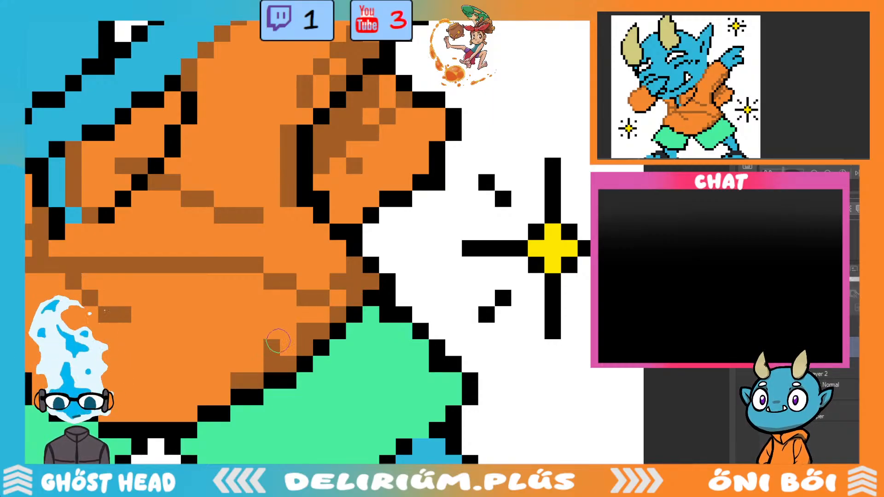
{"action": "key", "text": "ctrl+0"}
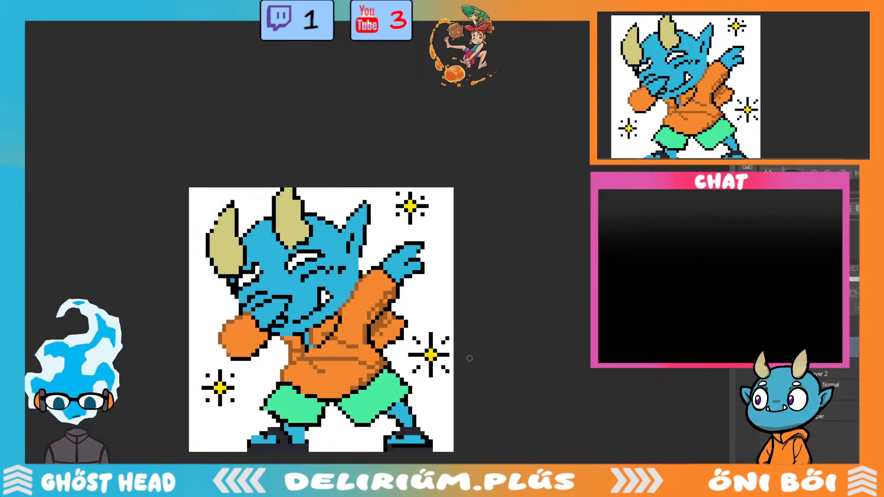
Extend the dark brown shading along the hoodie's hem to the gap between the two legs of the green shorts.
{"action": "scroll", "coordinate": [450, 372], "scroll_direction": "up", "scroll_amount": 2}
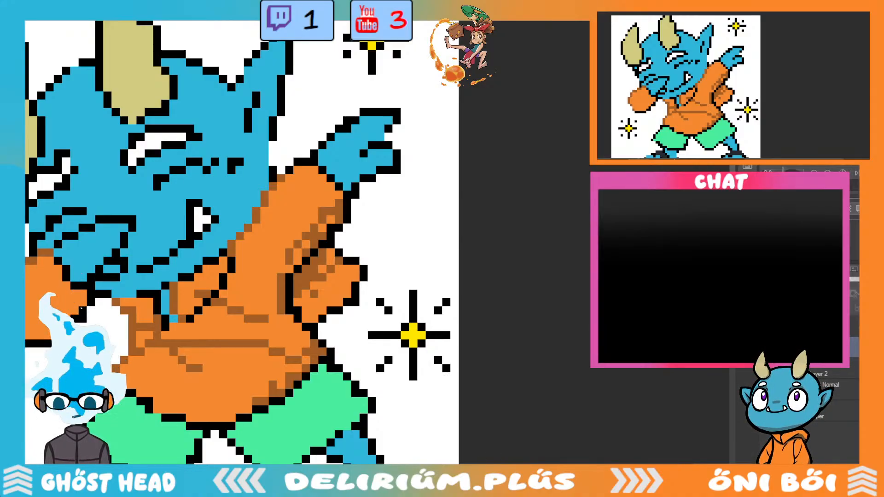
{"action": "scroll", "coordinate": [404, 378], "scroll_direction": "down", "scroll_amount": 2}
{"action": "scroll", "coordinate": [404, 378], "scroll_direction": "up", "scroll_amount": 3}
{"action": "scroll", "coordinate": [403, 379], "scroll_direction": "down", "scroll_amount": 2}
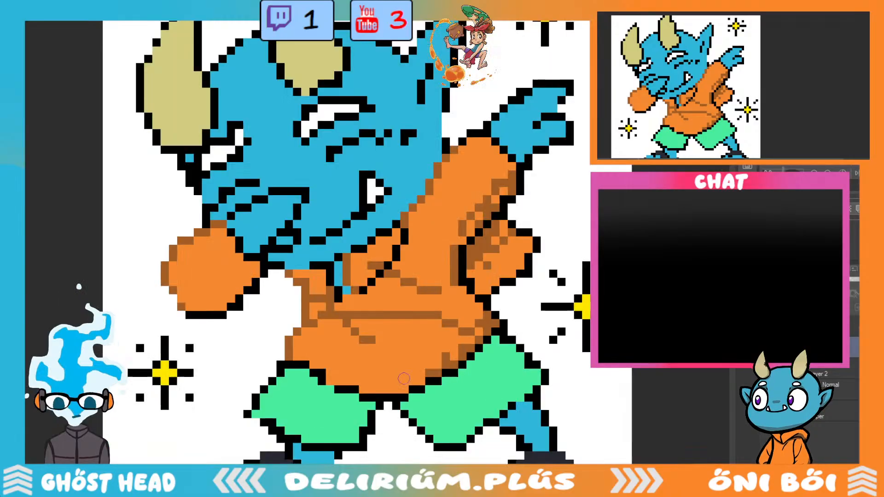
{"action": "scroll", "coordinate": [404, 378], "scroll_direction": "up", "scroll_amount": 2}
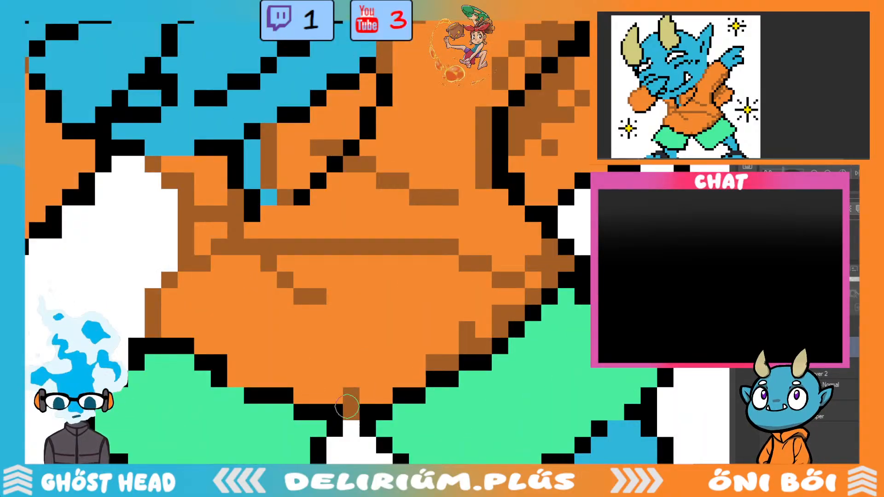
{"action": "left_click_drag", "start_coordinate": [348, 406], "coordinate": [421, 373]}
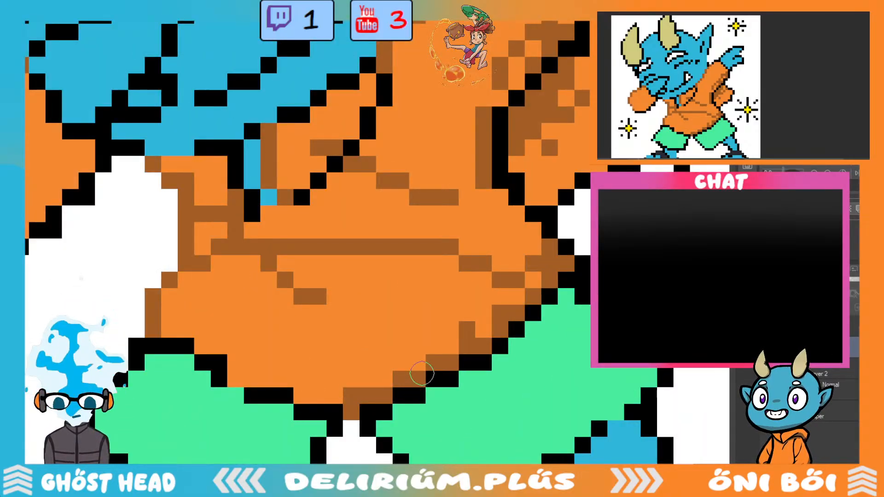
{"action": "scroll", "coordinate": [421, 373], "scroll_direction": "down", "scroll_amount": 2}
{"action": "scroll", "coordinate": [499, 239], "scroll_direction": "up", "scroll_amount": 2}
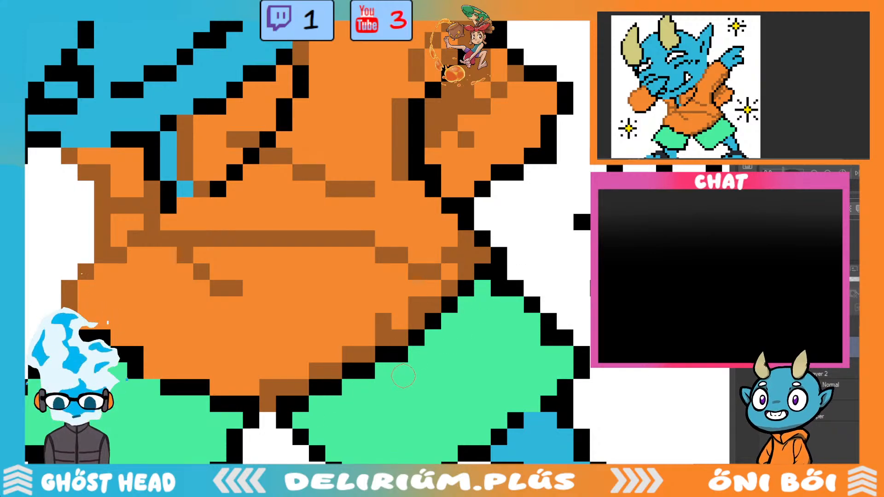
Shade the underside of the bent arm's orange sleeve dark brown, adding a few scattered pixels above the edge.
{"action": "left_click_drag", "start_coordinate": [166, 388], "coordinate": [393, 388]}
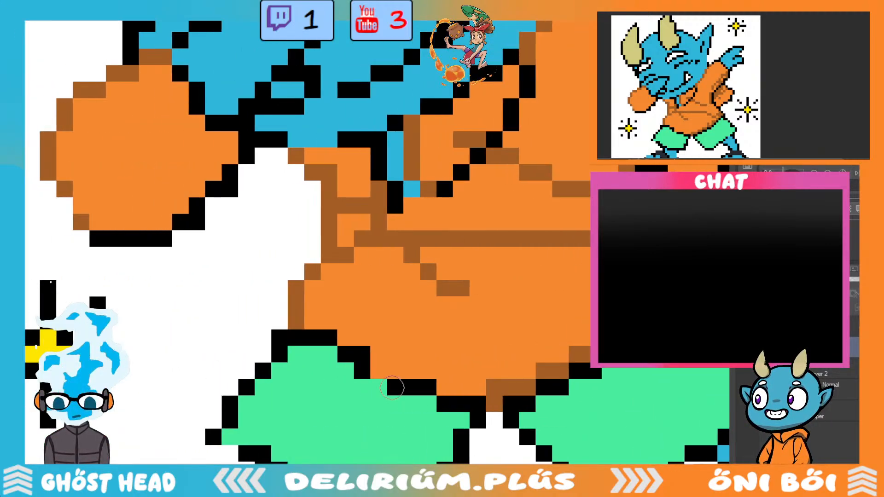
{"action": "mouse_move", "coordinate": [98, 221]}
{"action": "left_mouse_down"}
{"action": "mouse_move", "coordinate": [169, 219]}
{"action": "mouse_move", "coordinate": [228, 158]}
{"action": "mouse_move", "coordinate": [249, 156]}
{"action": "left_mouse_up"}
{"action": "key", "text": "ctrl+0"}
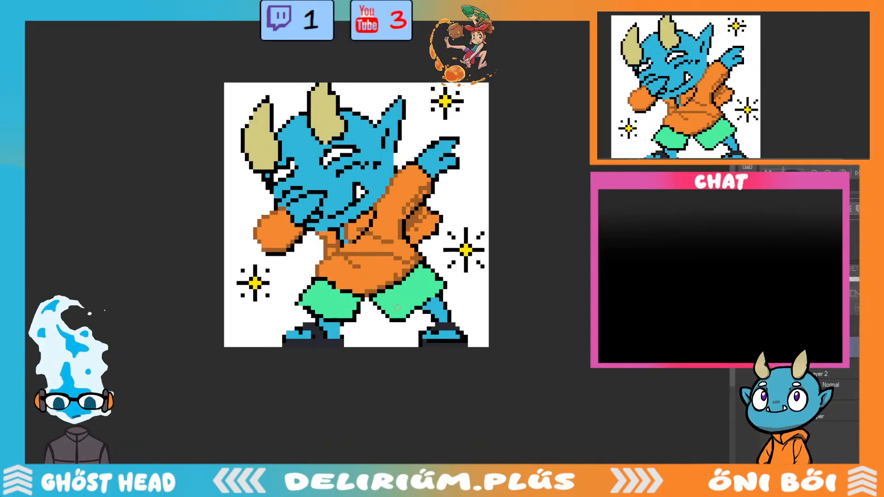
{"action": "scroll", "coordinate": [398, 307], "scroll_direction": "up", "scroll_amount": 2}
{"action": "key", "text": "ctrl+0"}
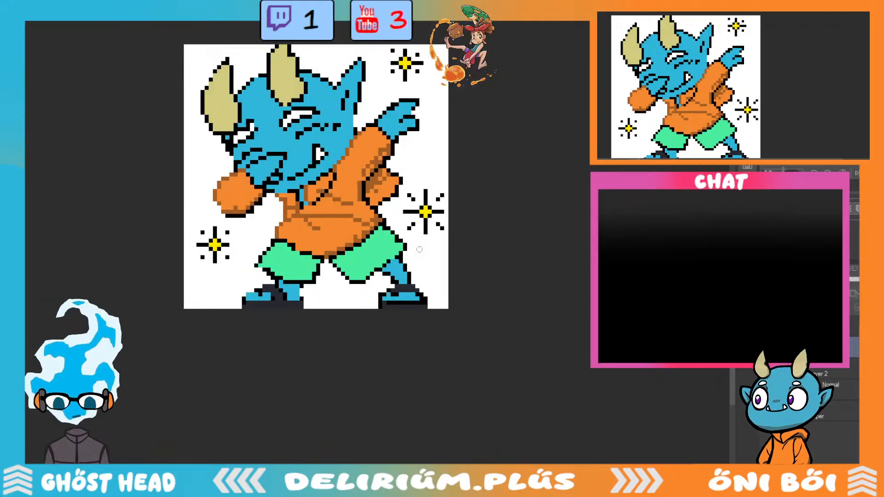
{"action": "scroll", "coordinate": [287, 231], "scroll_direction": "up", "scroll_amount": 2}
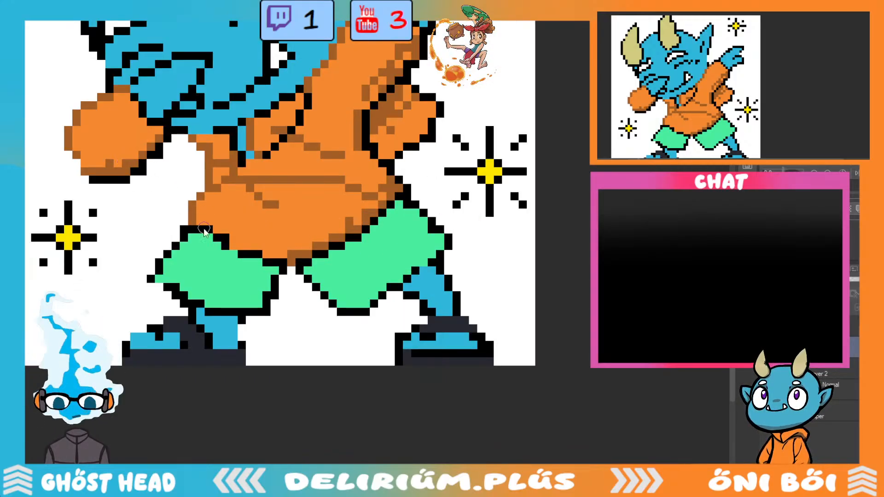
{"action": "key", "text": "ctrl+0"}
{"action": "scroll", "coordinate": [219, 212], "scroll_direction": "up", "scroll_amount": 2}
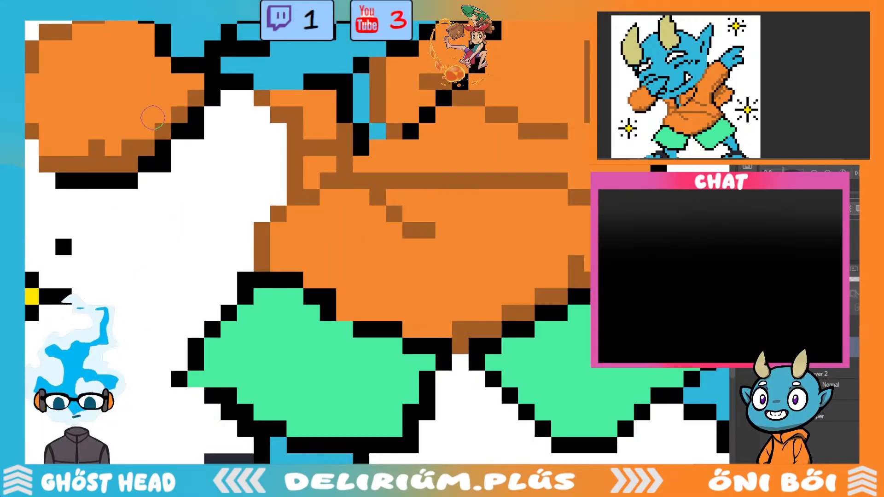
{"action": "key", "text": "ctrl+0"}
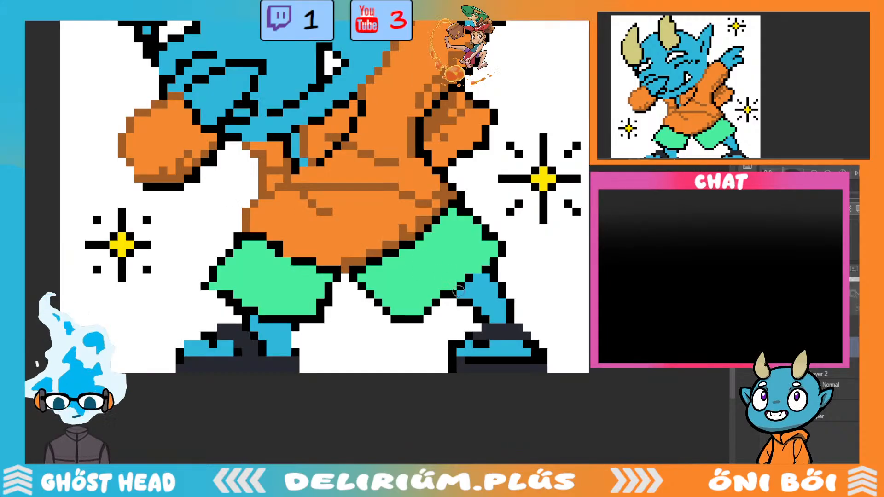
{"action": "key", "text": "ctrl+0"}
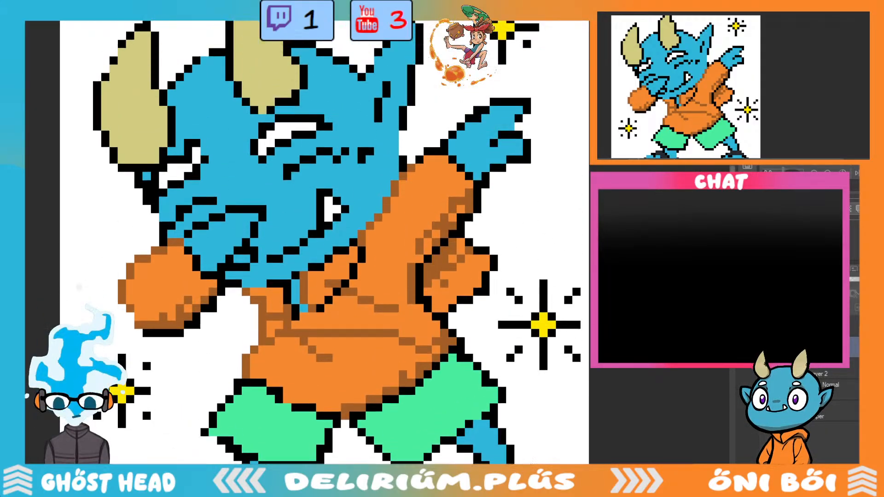
{"action": "scroll", "coordinate": [218, 336], "scroll_direction": "up", "scroll_amount": 2}
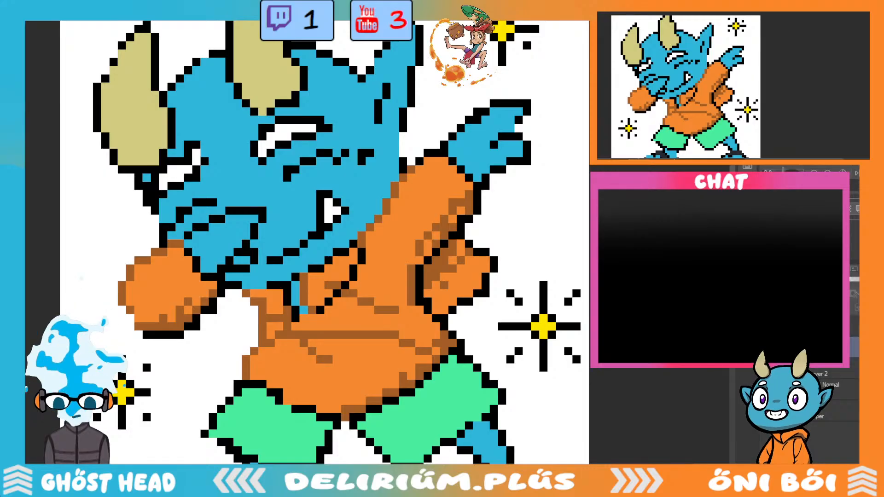
Recolour the black outline along the underside of the bent arm's sleeve in a deeper brown than the shading.
{"action": "left_click_drag", "start_coordinate": [147, 335], "coordinate": [182, 335]}
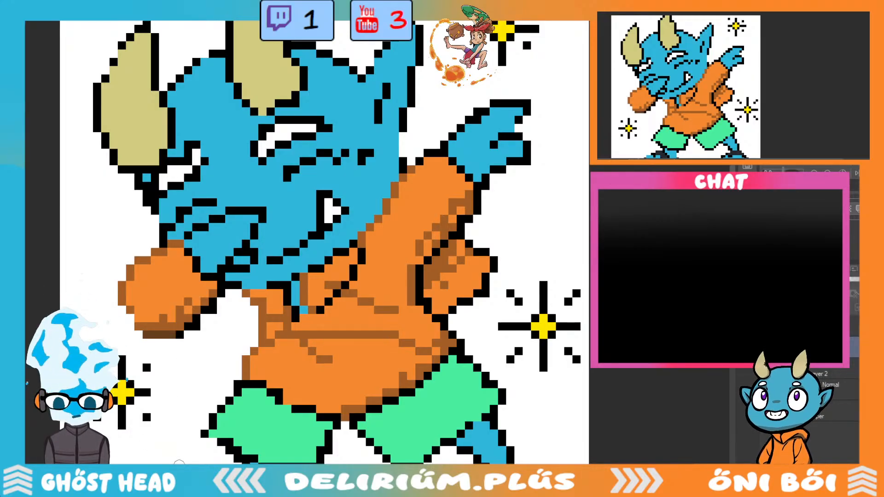
{"action": "scroll", "coordinate": [185, 334], "scroll_direction": "up", "scroll_amount": 2}
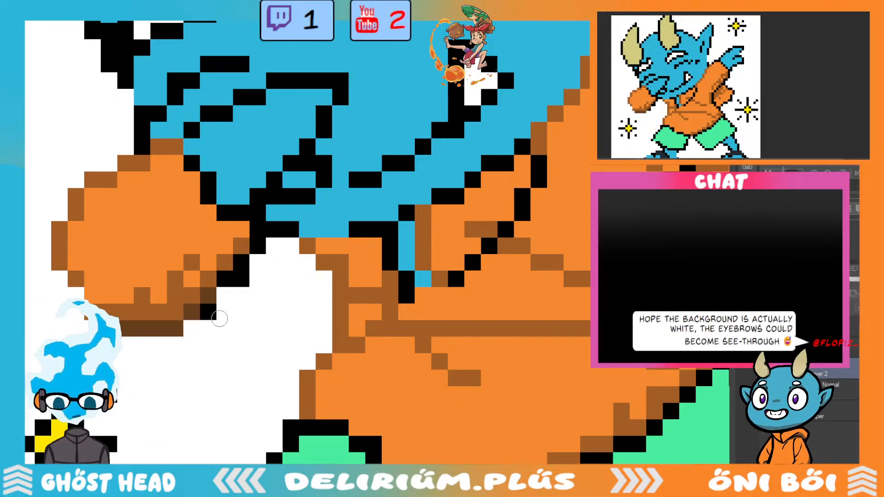
{"action": "left_click", "coordinate": [214, 319]}
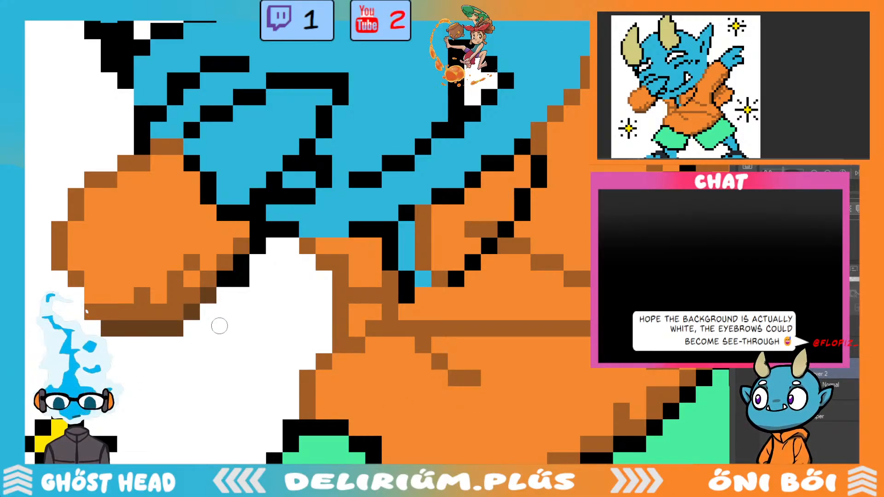
{"action": "left_click_drag", "start_coordinate": [236, 275], "coordinate": [260, 245]}
{"action": "key", "text": "ctrl+0"}
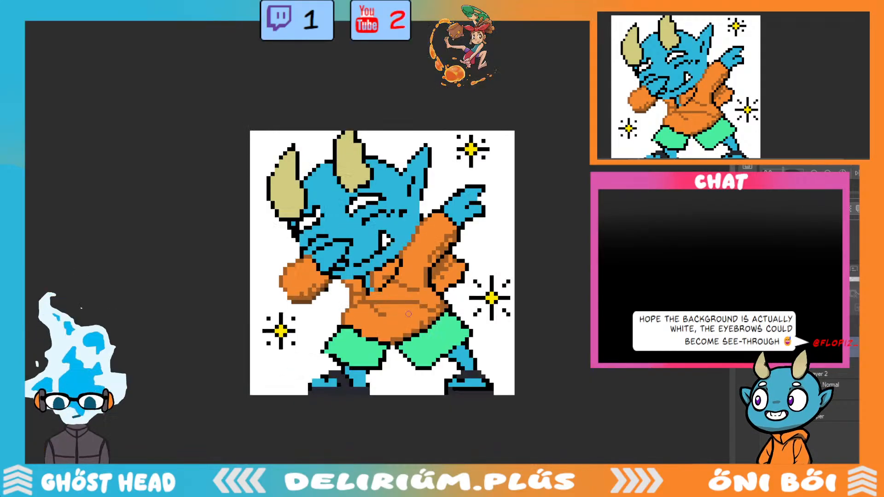
Hide the paper layer to check the drawing against transparency, and show it again.
{"action": "scroll", "coordinate": [400, 319], "scroll_direction": "up", "scroll_amount": 2}
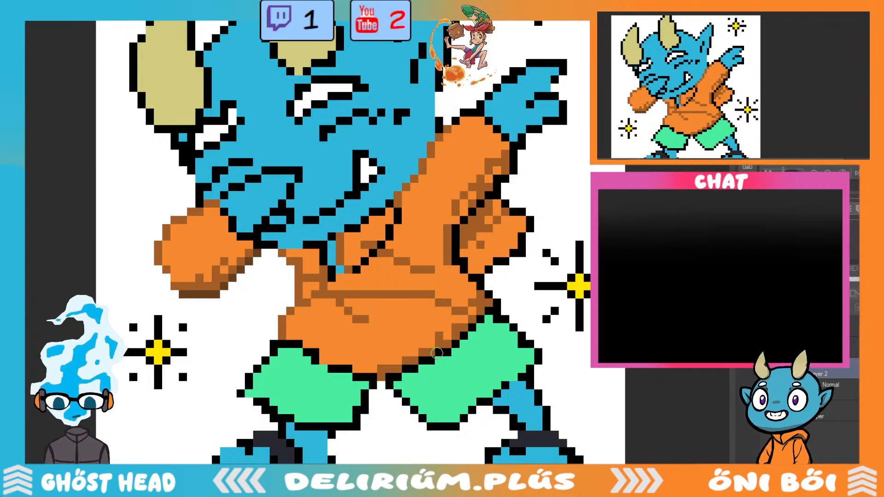
{"action": "left_click", "coordinate": [745, 415]}
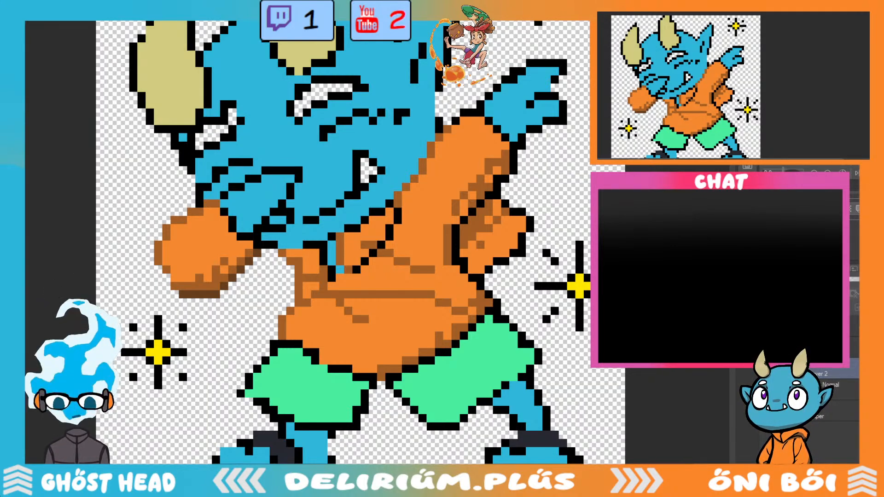
{"action": "left_click", "coordinate": [745, 416]}
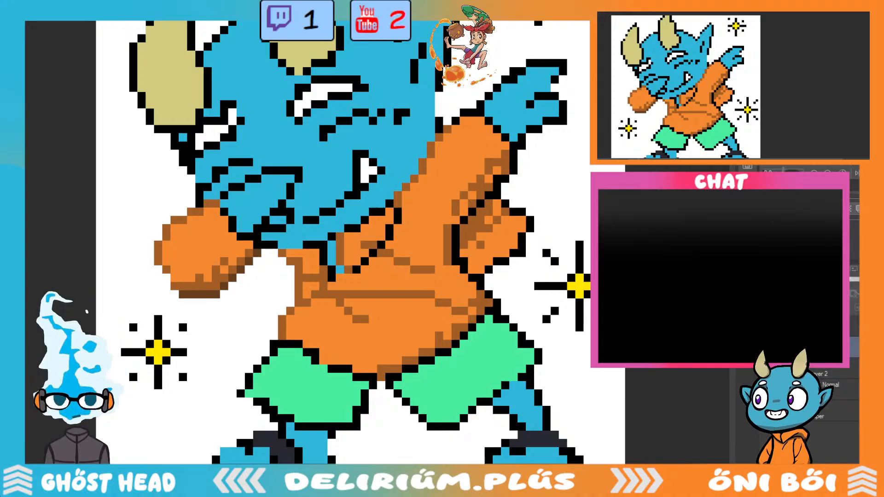
Recolour the remaining black outline pixel at the tip of the bent sleeve, below the face, deep brown.
{"action": "scroll", "coordinate": [368, 349], "scroll_direction": "up", "scroll_amount": 2}
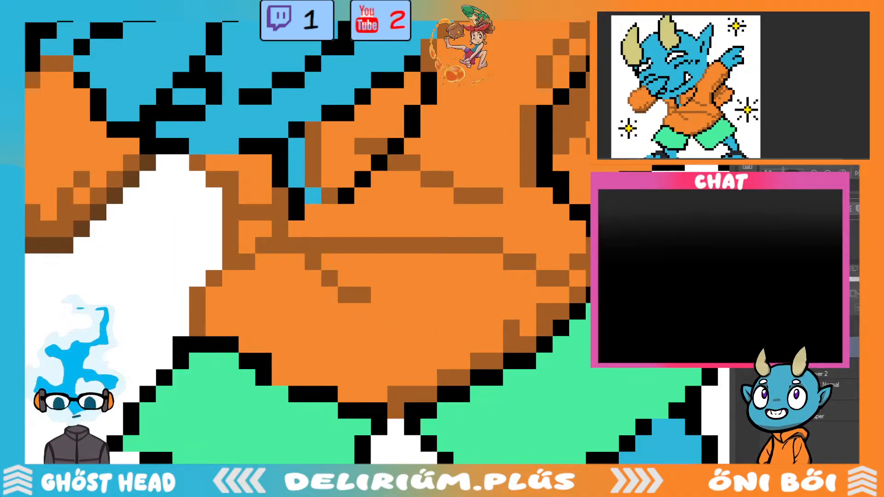
{"action": "scroll", "coordinate": [441, 461], "scroll_direction": "left", "scroll_amount": 5}
{"action": "scroll", "coordinate": [442, 459], "scroll_direction": "up", "scroll_amount": 3}
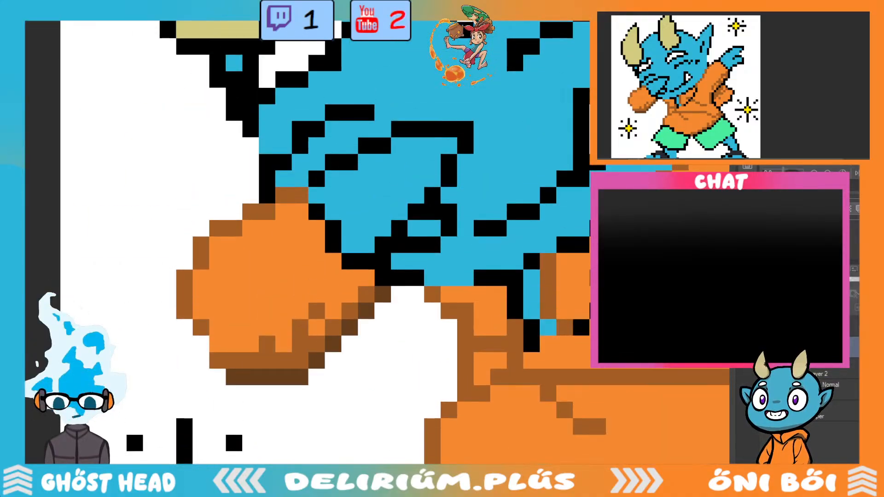
{"action": "left_click", "coordinate": [380, 252]}
{"action": "left_click", "coordinate": [378, 276]}
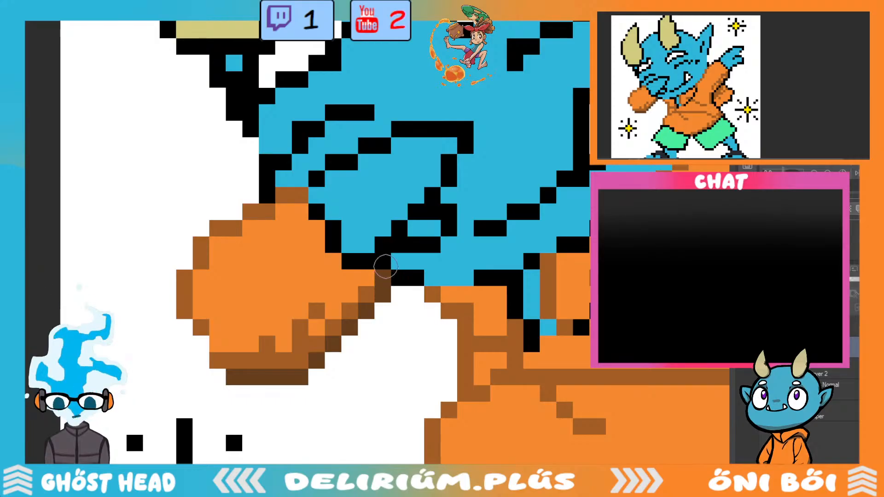
{"action": "left_click", "coordinate": [365, 261]}
Recolour the black outlines on both sides of the hoodie's neck opening deep brown.
{"action": "scroll", "coordinate": [378, 266], "scroll_direction": "down", "scroll_amount": 2}
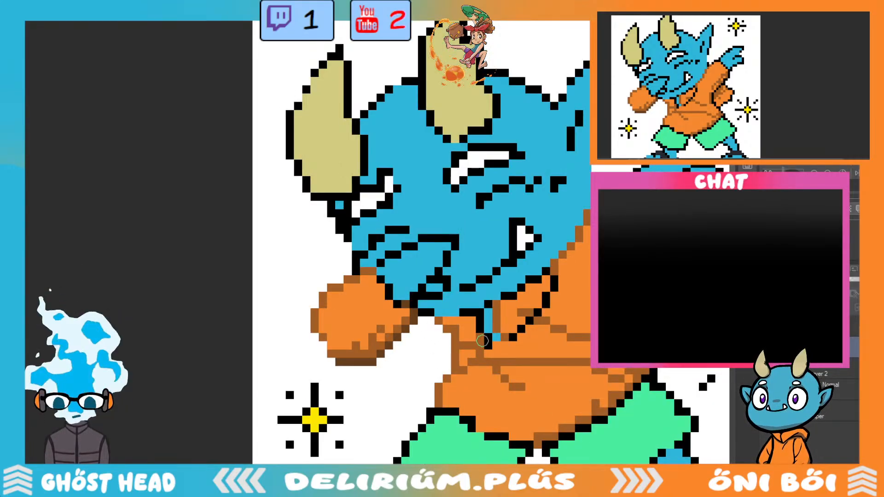
{"action": "scroll", "coordinate": [482, 341], "scroll_direction": "up", "scroll_amount": 2}
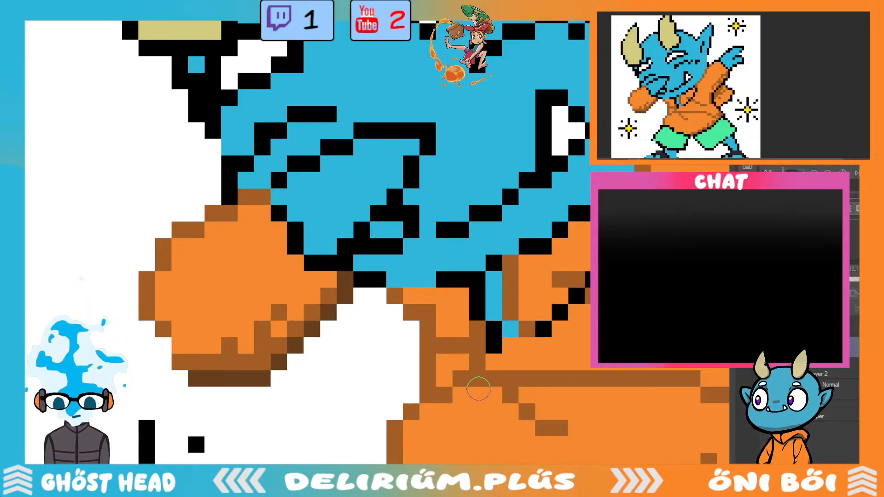
{"action": "scroll", "coordinate": [479, 389], "scroll_direction": "down", "scroll_amount": 2}
{"action": "scroll", "coordinate": [459, 330], "scroll_direction": "up", "scroll_amount": 2}
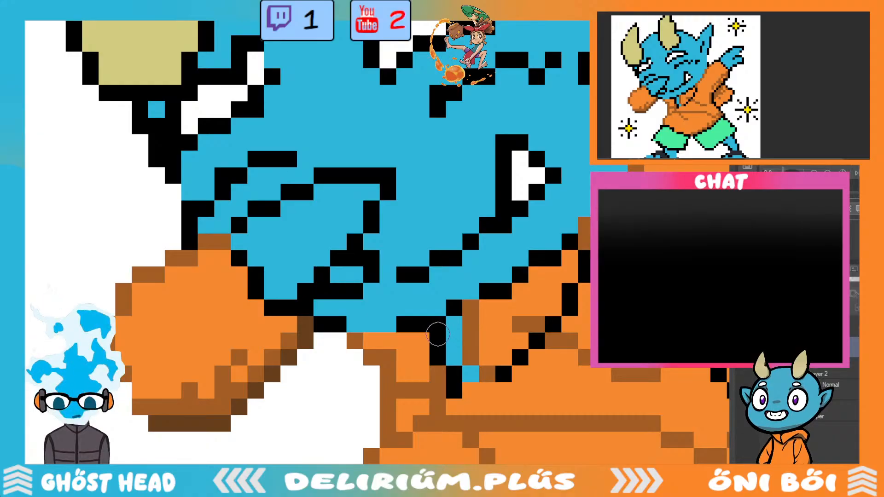
{"action": "mouse_move", "coordinate": [438, 333]}
{"action": "left_mouse_down"}
{"action": "mouse_move", "coordinate": [457, 368]}
{"action": "mouse_move", "coordinate": [454, 394]}
{"action": "left_mouse_up"}
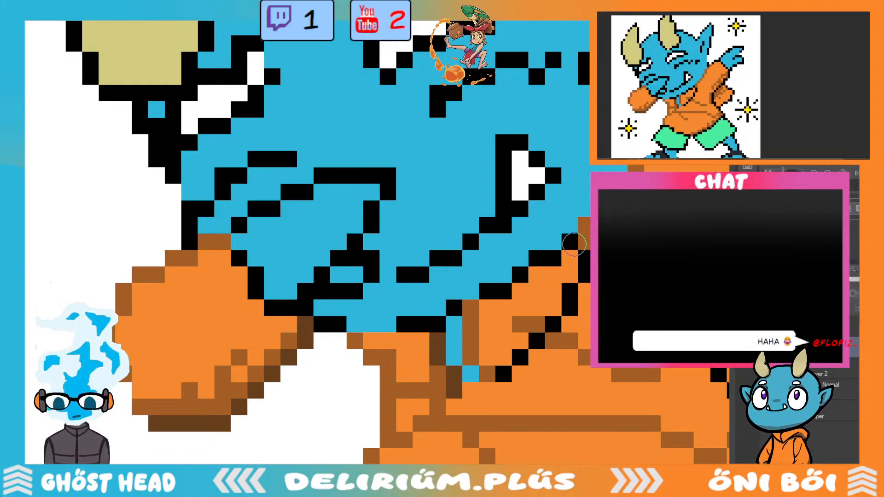
{"action": "mouse_move", "coordinate": [574, 244]}
{"action": "left_mouse_down"}
{"action": "mouse_move", "coordinate": [588, 271]}
{"action": "mouse_move", "coordinate": [565, 319]}
{"action": "mouse_move", "coordinate": [505, 376]}
{"action": "left_mouse_up"}
{"action": "scroll", "coordinate": [507, 379], "scroll_direction": "down", "scroll_amount": 3}
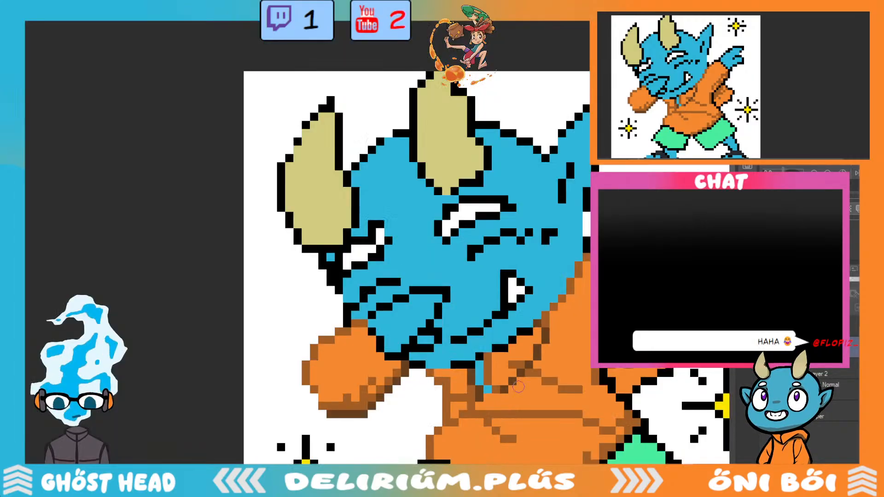
Recolour the black outlines of the outstretched sleeve's fold and the hem above the shorts deep brown.
{"action": "scroll", "coordinate": [518, 386], "scroll_direction": "down", "scroll_amount": 3}
{"action": "scroll", "coordinate": [596, 436], "scroll_direction": "up", "scroll_amount": 5}
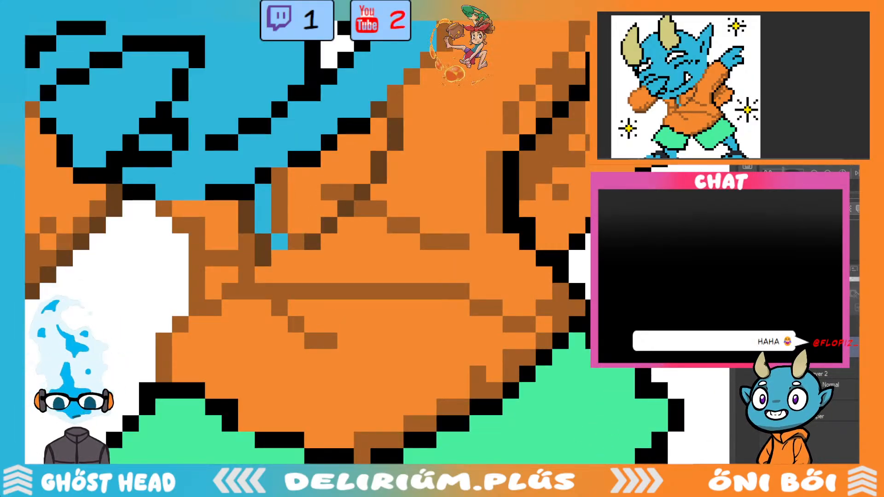
{"action": "mouse_move", "coordinate": [592, 76]}
{"action": "left_mouse_down"}
{"action": "mouse_move", "coordinate": [536, 138]}
{"action": "mouse_move", "coordinate": [513, 179]}
{"action": "mouse_move", "coordinate": [514, 225]}
{"action": "mouse_move", "coordinate": [540, 224]}
{"action": "mouse_move", "coordinate": [534, 245]}
{"action": "mouse_move", "coordinate": [526, 244]}
{"action": "mouse_move", "coordinate": [560, 261]}
{"action": "mouse_move", "coordinate": [562, 273]}
{"action": "mouse_move", "coordinate": [587, 266]}
{"action": "mouse_move", "coordinate": [578, 294]}
{"action": "mouse_move", "coordinate": [590, 320]}
{"action": "mouse_move", "coordinate": [487, 406]}
{"action": "mouse_move", "coordinate": [498, 405]}
{"action": "mouse_move", "coordinate": [452, 419]}
{"action": "mouse_move", "coordinate": [384, 456]}
{"action": "left_mouse_up"}
{"action": "scroll", "coordinate": [491, 426], "scroll_direction": "down", "scroll_amount": 2}
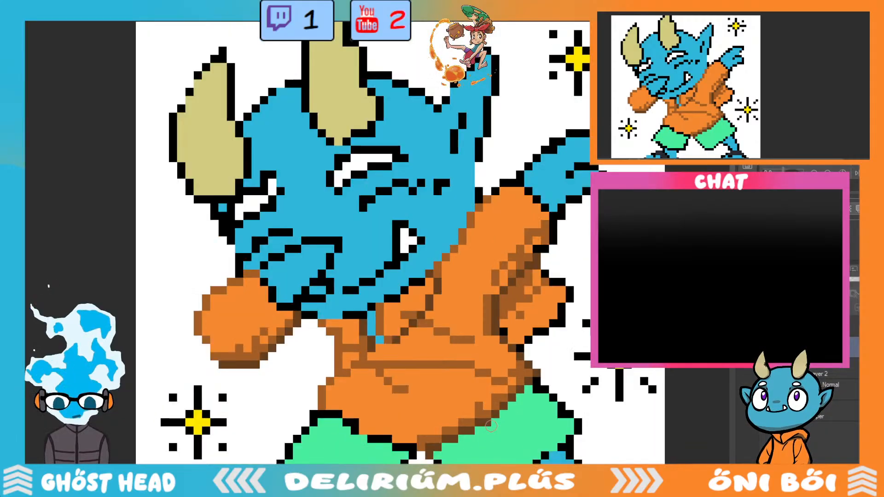
Recolour the black outline around the small orange shape below the outstretched sleeve deep brown, along its upper and lower edges.
{"action": "scroll", "coordinate": [536, 388], "scroll_direction": "up", "scroll_amount": 2}
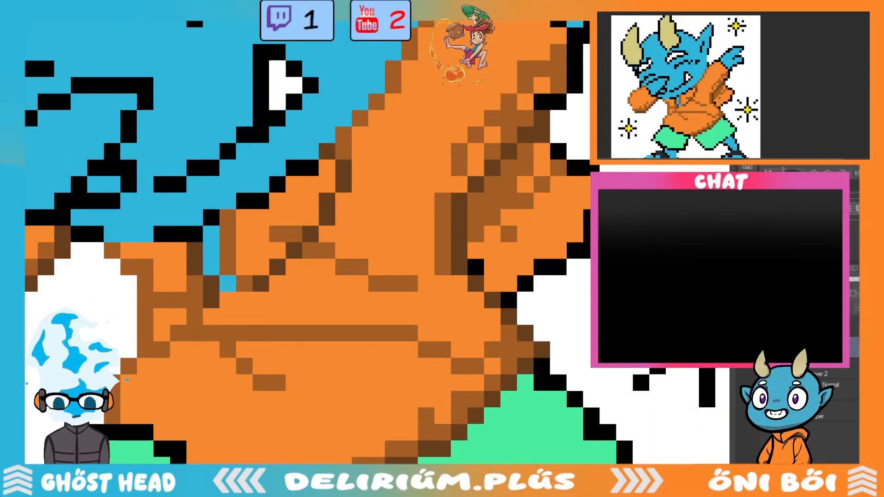
{"action": "scroll", "coordinate": [304, 239], "scroll_direction": "up", "scroll_amount": 3}
{"action": "mouse_move", "coordinate": [541, 213]}
{"action": "left_mouse_down"}
{"action": "mouse_move", "coordinate": [579, 183]}
{"action": "mouse_move", "coordinate": [574, 193]}
{"action": "mouse_move", "coordinate": [582, 153]}
{"action": "mouse_move", "coordinate": [577, 174]}
{"action": "mouse_move", "coordinate": [577, 148]}
{"action": "left_mouse_up"}
{"action": "scroll", "coordinate": [578, 149], "scroll_direction": "down", "scroll_amount": 3}
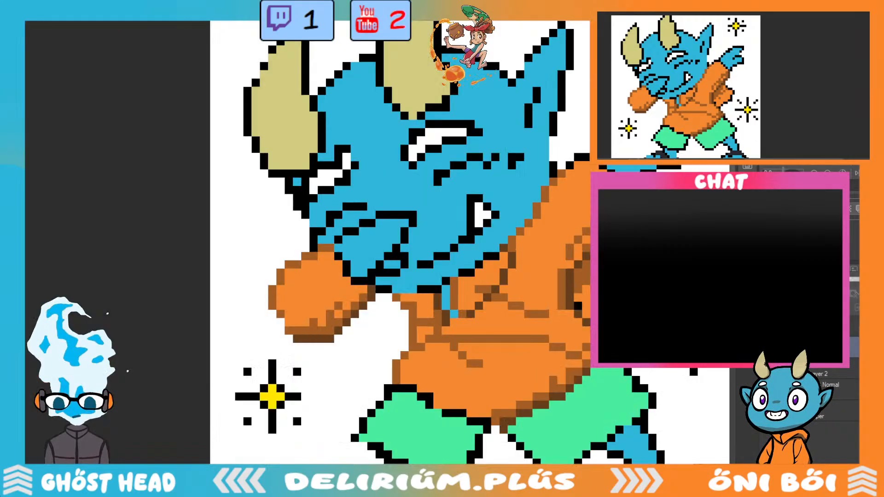
{"action": "scroll", "coordinate": [578, 148], "scroll_direction": "up", "scroll_amount": 3}
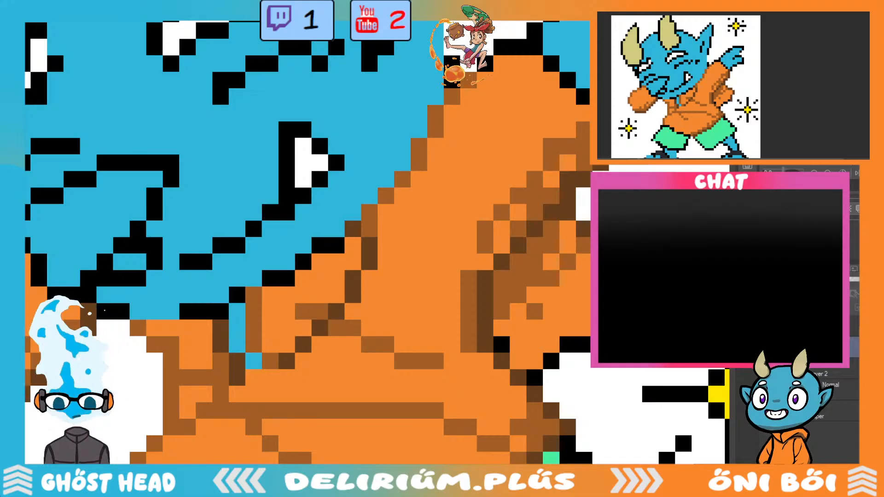
{"action": "mouse_move", "coordinate": [582, 342]}
{"action": "left_mouse_down"}
{"action": "mouse_move", "coordinate": [522, 363]}
{"action": "mouse_move", "coordinate": [552, 345]}
{"action": "left_mouse_up"}
{"action": "scroll", "coordinate": [553, 346], "scroll_direction": "down", "scroll_amount": 3}
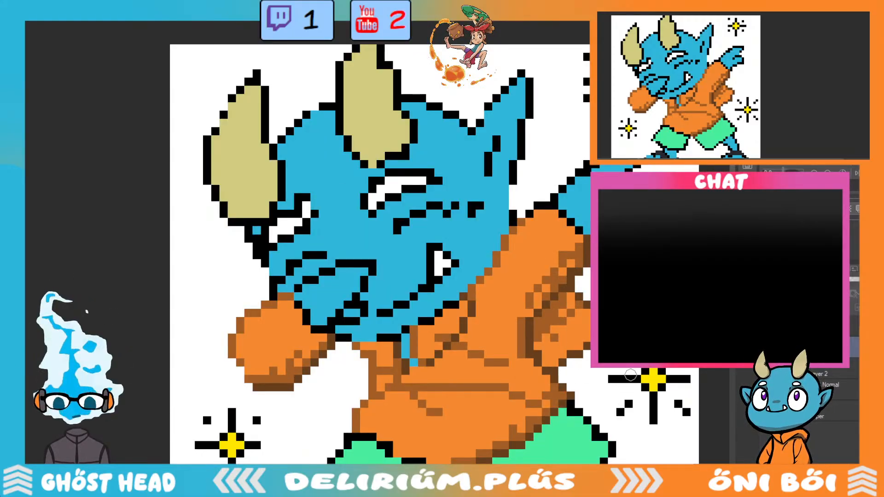
{"action": "scroll", "coordinate": [631, 373], "scroll_direction": "up", "scroll_amount": 2}
{"action": "scroll", "coordinate": [630, 373], "scroll_direction": "down", "scroll_amount": 5}
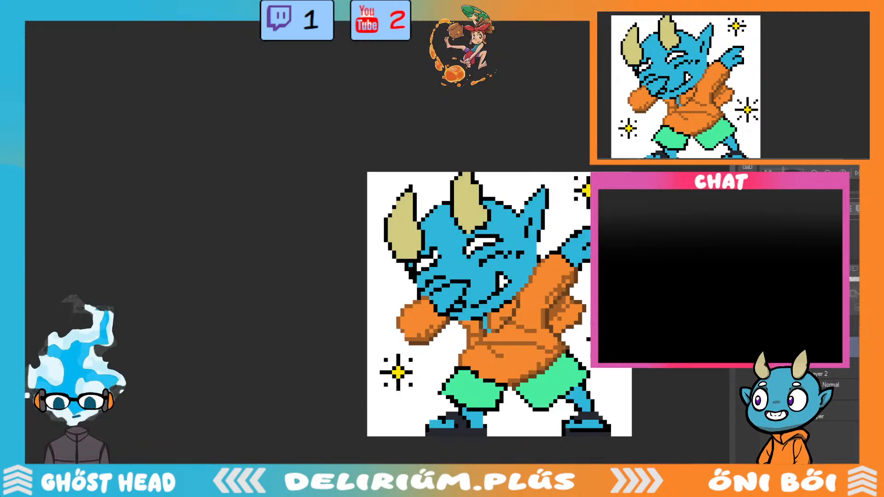
Remove the lower outer corner pixel from the deep brown outline of the small orange shape below the outstretched sleeve.
{"action": "scroll", "coordinate": [598, 309], "scroll_direction": "up", "scroll_amount": 4}
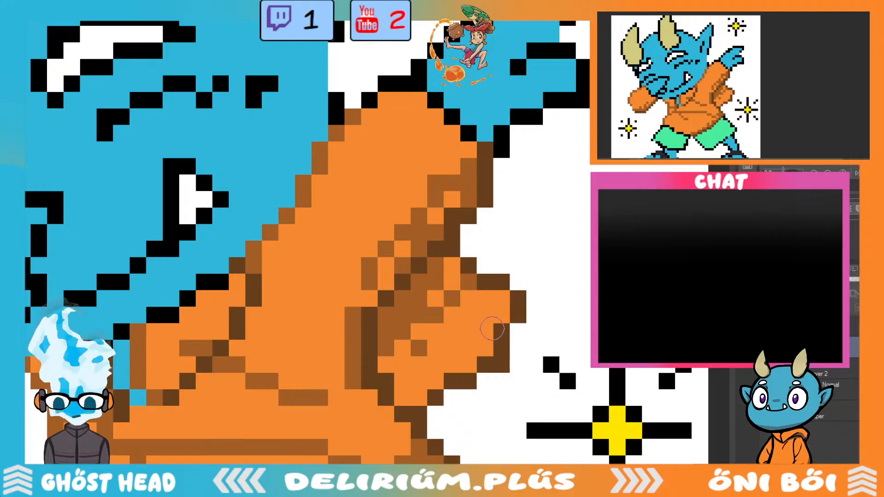
{"action": "key", "text": "ctrl+0"}
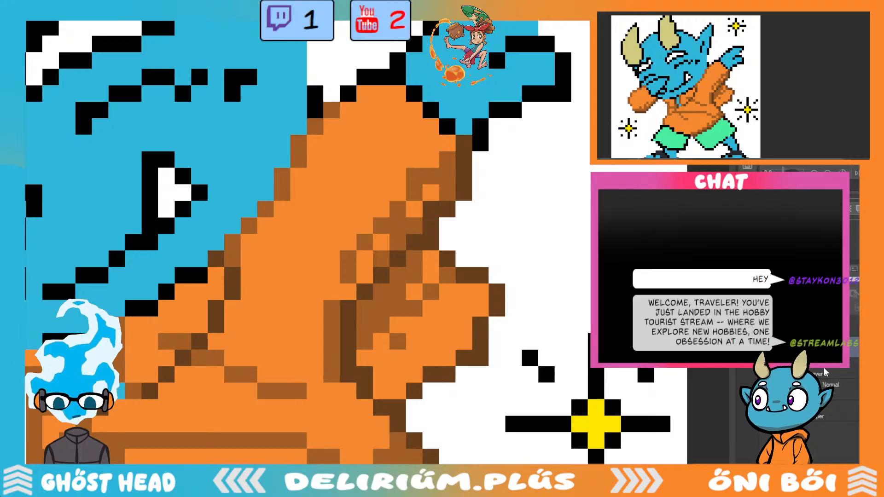
{"action": "left_click", "coordinate": [479, 358]}
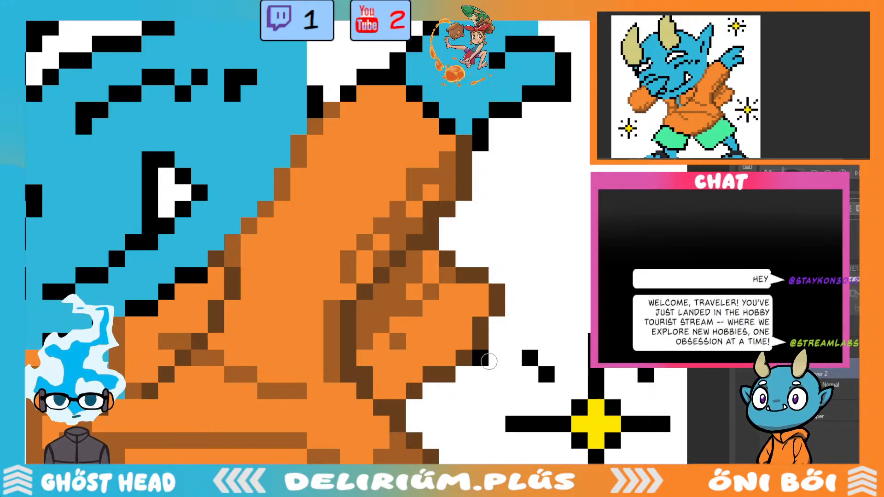
{"action": "left_click", "coordinate": [481, 358]}
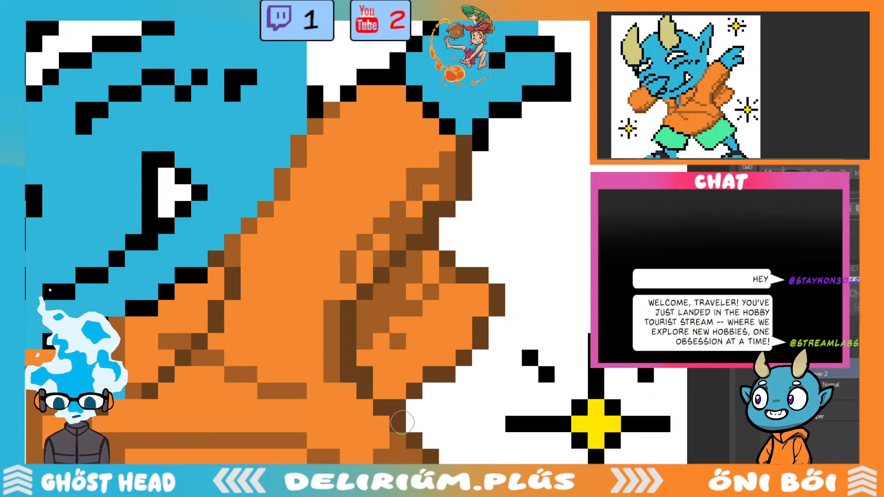
{"action": "left_click", "coordinate": [399, 440], "text": "alt"}
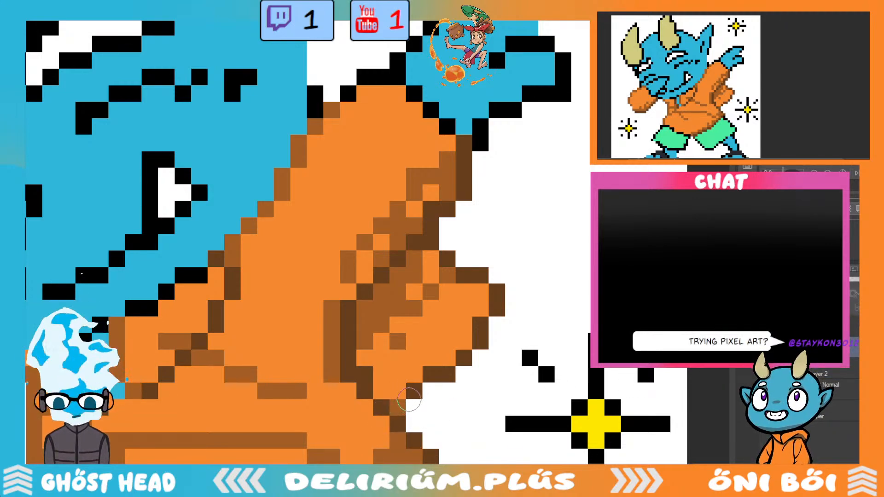
Turn the outline pixel at the inner top corner of the right-hand shorts leg back to black.
{"action": "scroll", "coordinate": [449, 447], "scroll_direction": "down", "scroll_amount": 3}
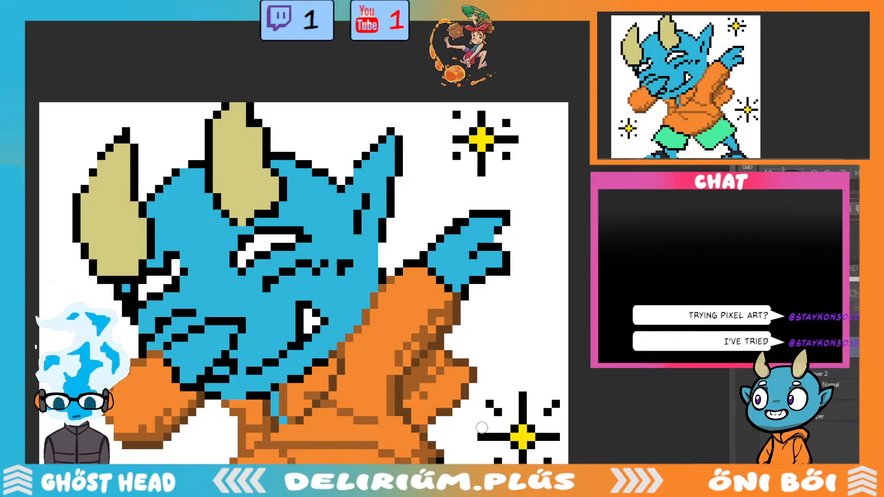
{"action": "scroll", "coordinate": [481, 426], "scroll_direction": "up", "scroll_amount": 3}
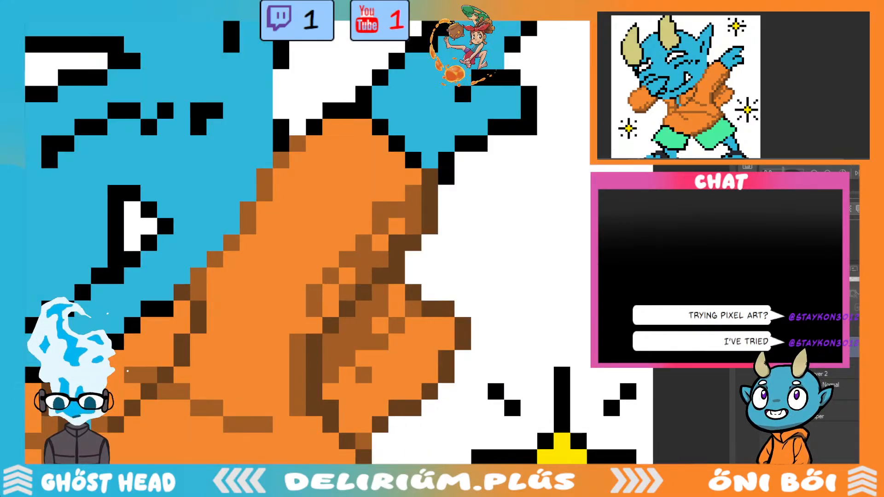
{"action": "scroll", "coordinate": [384, 347], "scroll_direction": "down", "scroll_amount": 3}
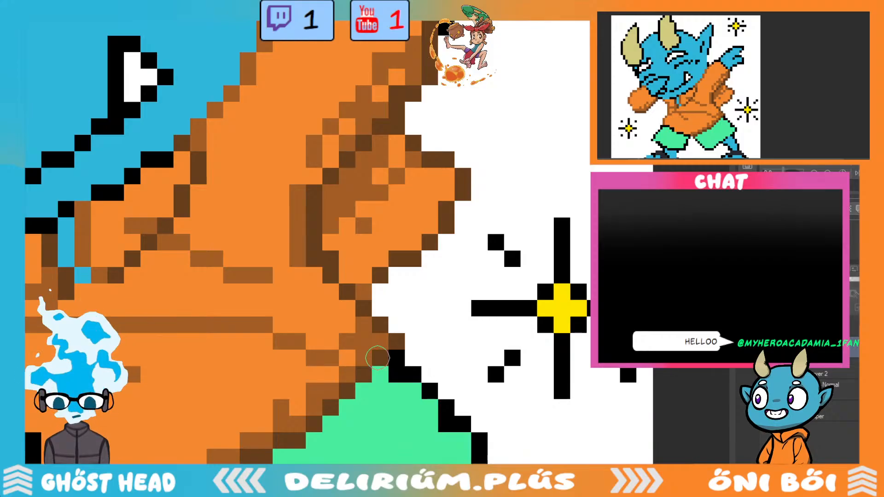
{"action": "scroll", "coordinate": [474, 367], "scroll_direction": "down", "scroll_amount": 2}
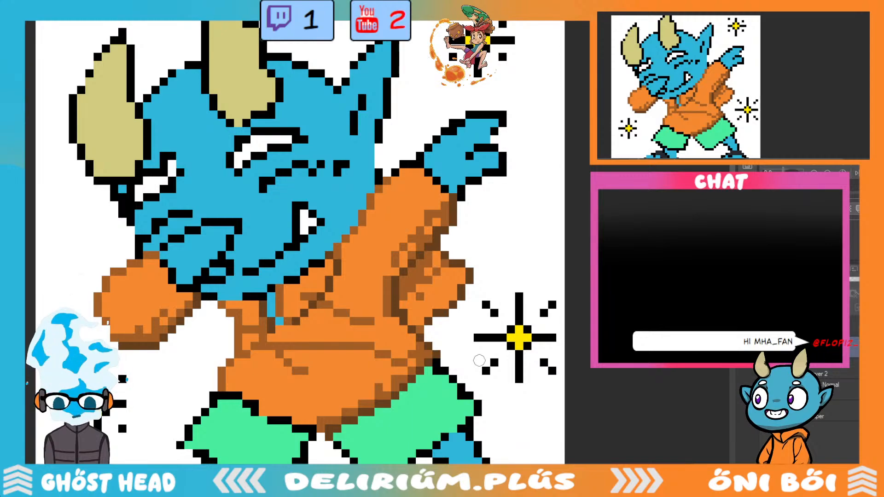
{"action": "scroll", "coordinate": [566, 304], "scroll_direction": "up", "scroll_amount": 2}
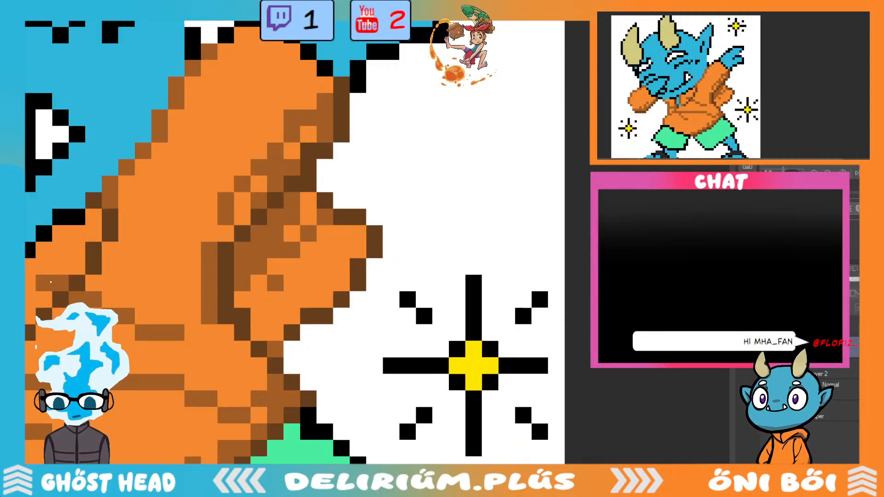
{"action": "scroll", "coordinate": [295, 242], "scroll_direction": "down", "scroll_amount": 5}
{"action": "scroll", "coordinate": [294, 242], "scroll_direction": "left", "scroll_amount": 6}
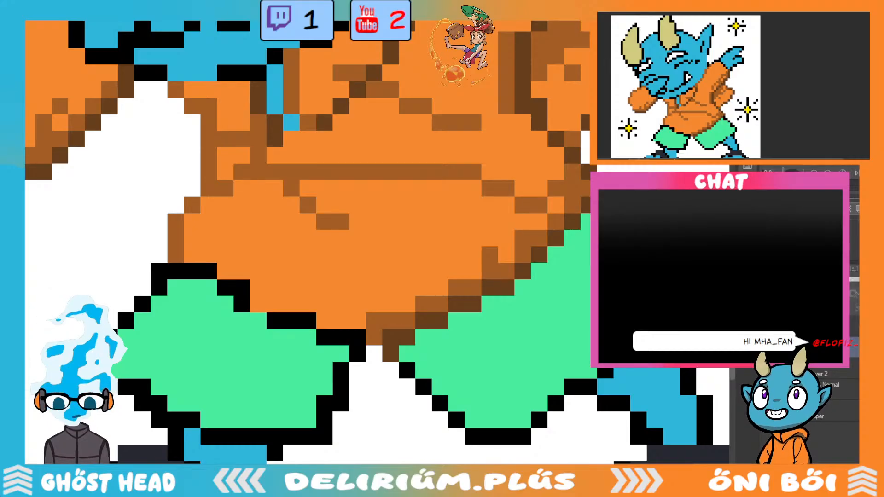
{"action": "scroll", "coordinate": [377, 243], "scroll_direction": "up", "scroll_amount": 1}
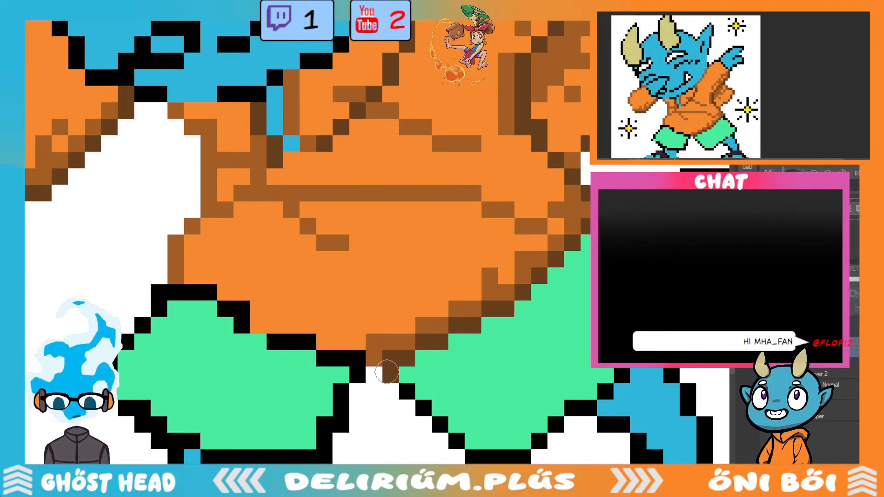
{"action": "left_click", "coordinate": [387, 371]}
{"action": "key", "text": "ctrl+z"}
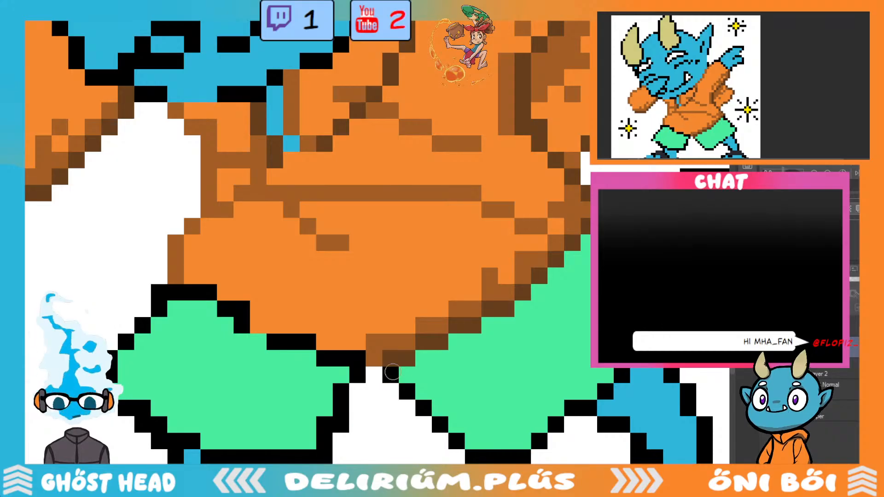
Examine the hoodie's shading and outlines around the outstretched sleeve, both close up and in the full drawing.
{"action": "scroll", "coordinate": [352, 425], "scroll_direction": "down", "scroll_amount": 5}
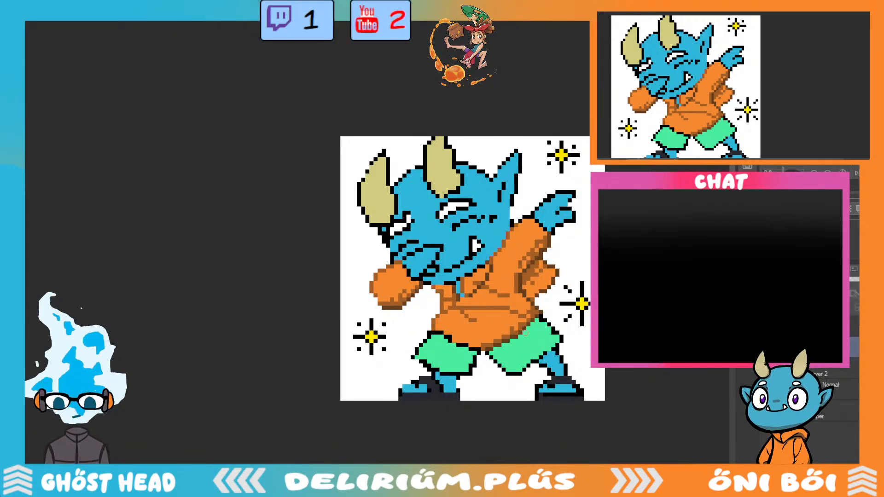
{"action": "scroll", "coordinate": [525, 332], "scroll_direction": "up", "scroll_amount": 3}
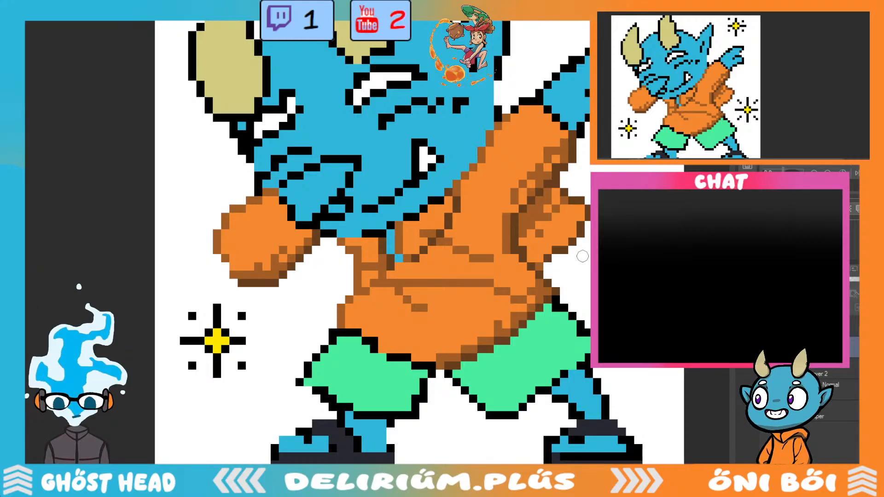
{"action": "scroll", "coordinate": [523, 334], "scroll_direction": "up", "scroll_amount": 2}
{"action": "scroll", "coordinate": [533, 238], "scroll_direction": "up", "scroll_amount": 5}
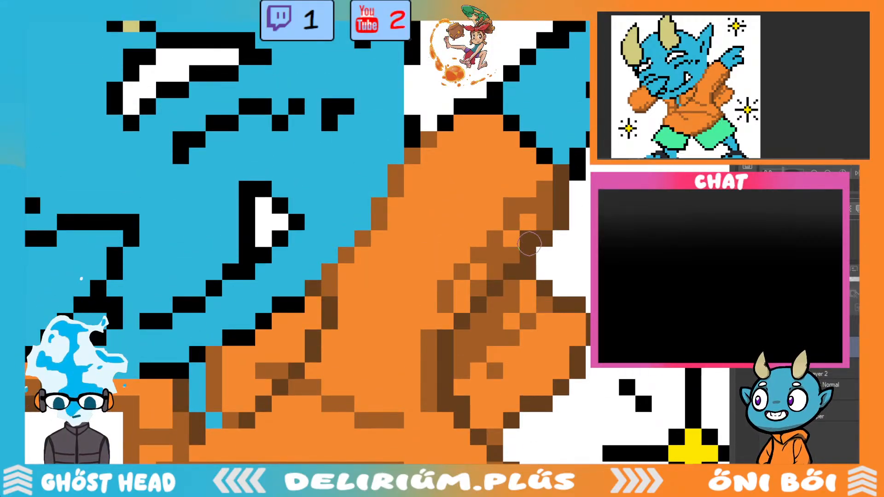
{"action": "left_click", "coordinate": [546, 204], "text": "alt"}
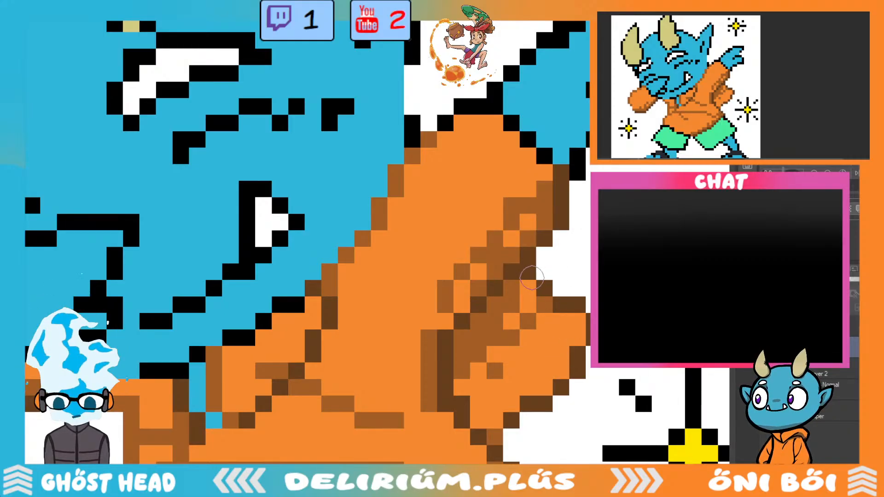
{"action": "scroll", "coordinate": [558, 329], "scroll_direction": "down", "scroll_amount": 3}
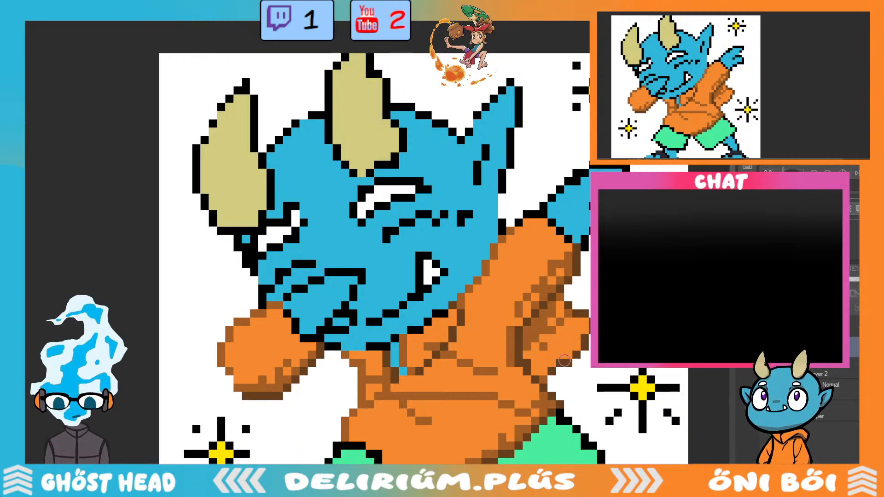
{"action": "scroll", "coordinate": [585, 333], "scroll_direction": "up", "scroll_amount": 3}
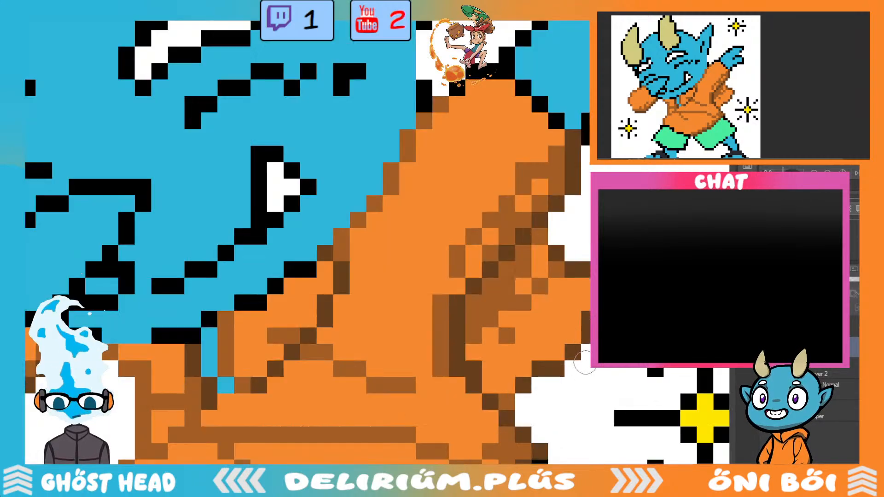
{"action": "scroll", "coordinate": [575, 364], "scroll_direction": "down", "scroll_amount": 4}
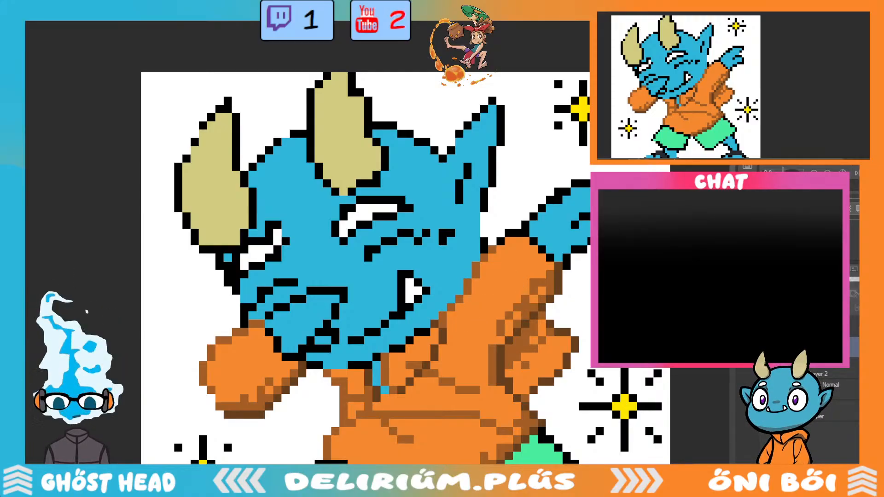
Paint a light peach highlight along the upper edge of the outstretched sleeve, near the ear side.
{"action": "scroll", "coordinate": [492, 368], "scroll_direction": "up", "scroll_amount": 2}
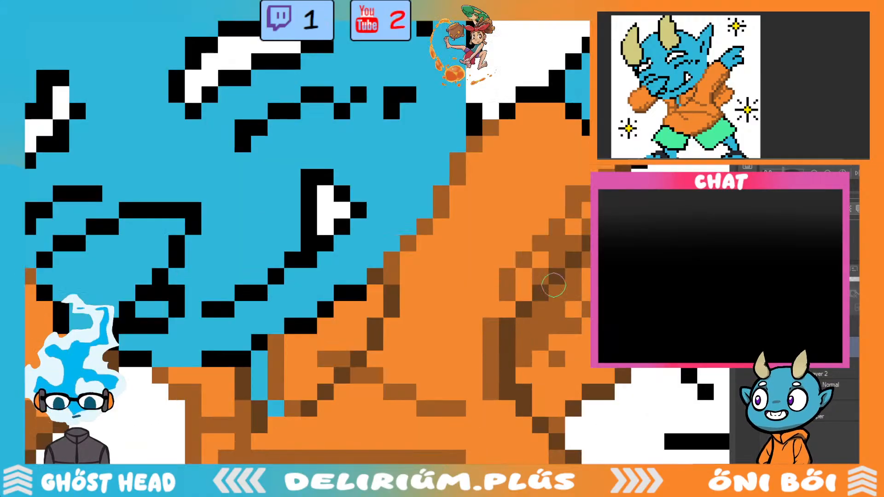
{"action": "left_click_drag", "start_coordinate": [495, 152], "coordinate": [543, 108]}
{"action": "scroll", "coordinate": [539, 111], "scroll_direction": "down", "scroll_amount": 3}
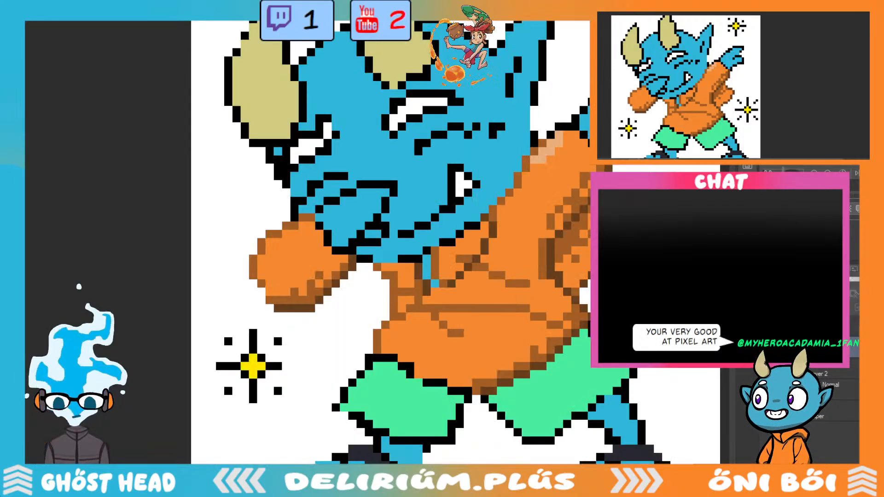
Add light peach highlight pixels along the upper-left edge of the bent sleeve below the face.
{"action": "scroll", "coordinate": [522, 121], "scroll_direction": "up", "scroll_amount": 1}
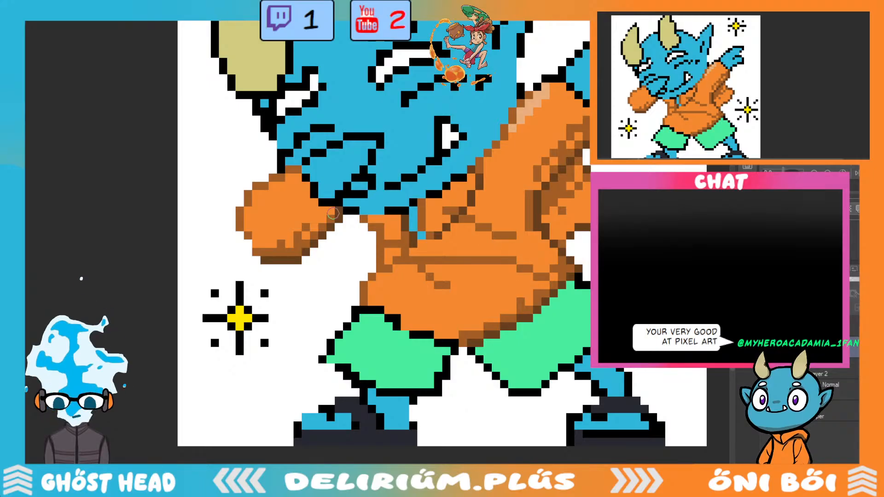
{"action": "left_click_drag", "start_coordinate": [274, 186], "coordinate": [258, 194]}
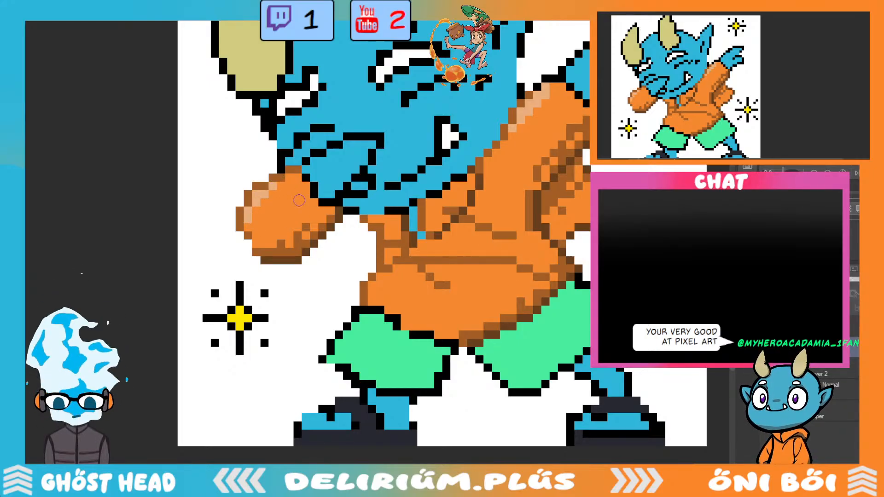
{"action": "key", "text": "ctrl+0"}
{"action": "scroll", "coordinate": [463, 258], "scroll_direction": "up", "scroll_amount": 2}
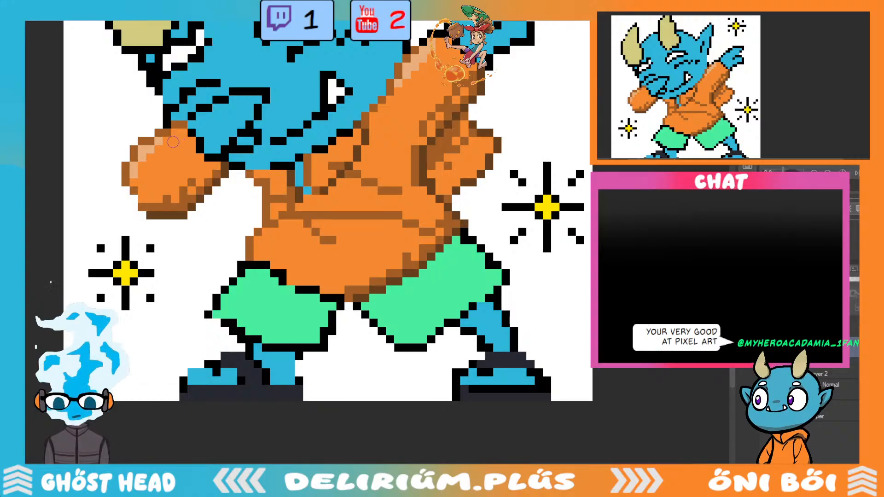
{"action": "scroll", "coordinate": [263, 174], "scroll_direction": "down", "scroll_amount": 2}
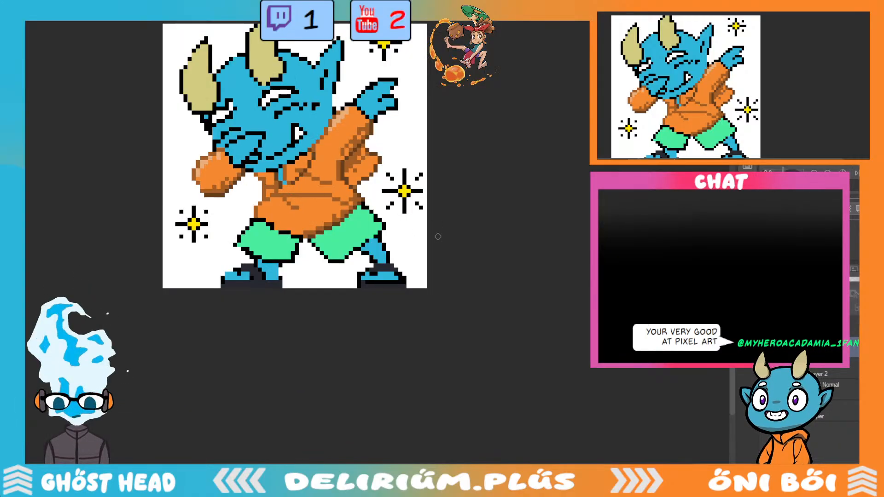
Paint a light peach highlight along the left edge of the hoodie's lower body, just above the shorts.
{"action": "scroll", "coordinate": [278, 226], "scroll_direction": "up", "scroll_amount": 2}
{"action": "scroll", "coordinate": [271, 181], "scroll_direction": "up", "scroll_amount": 2}
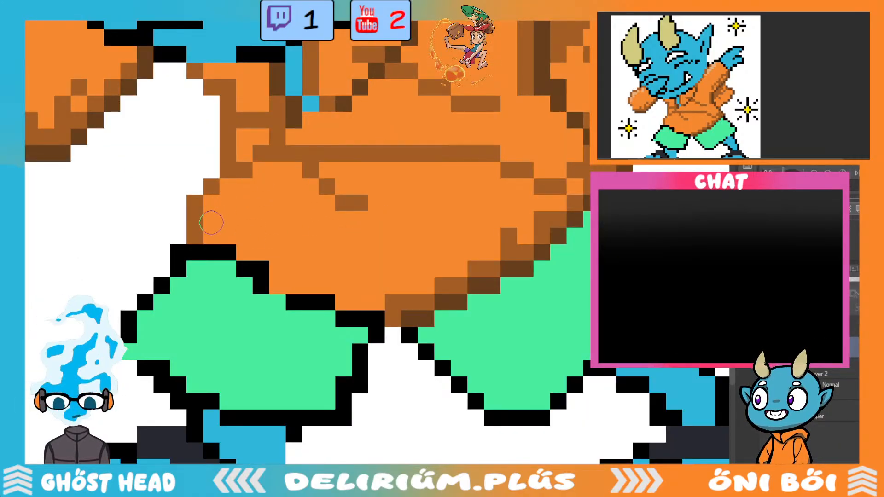
{"action": "mouse_move", "coordinate": [210, 215]}
{"action": "left_mouse_down"}
{"action": "mouse_move", "coordinate": [202, 219]}
{"action": "mouse_move", "coordinate": [228, 188]}
{"action": "left_mouse_up"}
{"action": "scroll", "coordinate": [228, 187], "scroll_direction": "down", "scroll_amount": 3}
{"action": "scroll", "coordinate": [228, 187], "scroll_direction": "up", "scroll_amount": 1}
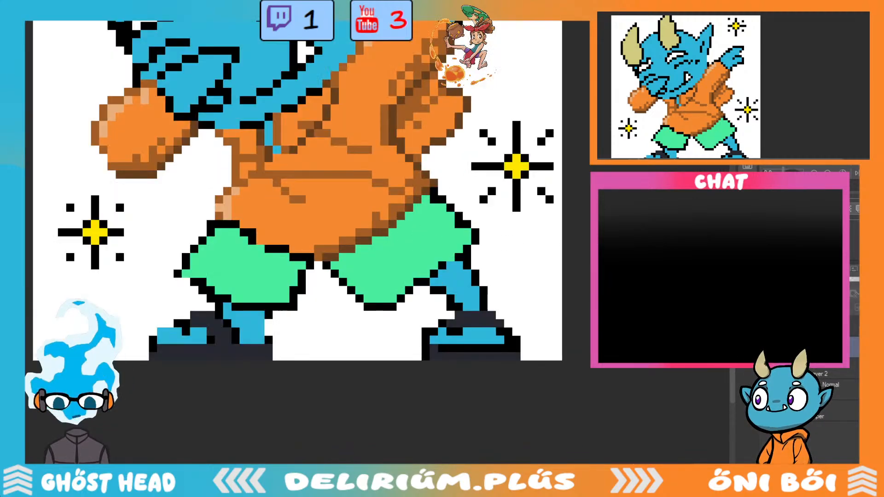
{"action": "scroll", "coordinate": [281, 258], "scroll_direction": "down", "scroll_amount": 3}
{"action": "scroll", "coordinate": [281, 258], "scroll_direction": "up", "scroll_amount": 3}
{"action": "scroll", "coordinate": [271, 281], "scroll_direction": "down", "scroll_amount": 3}
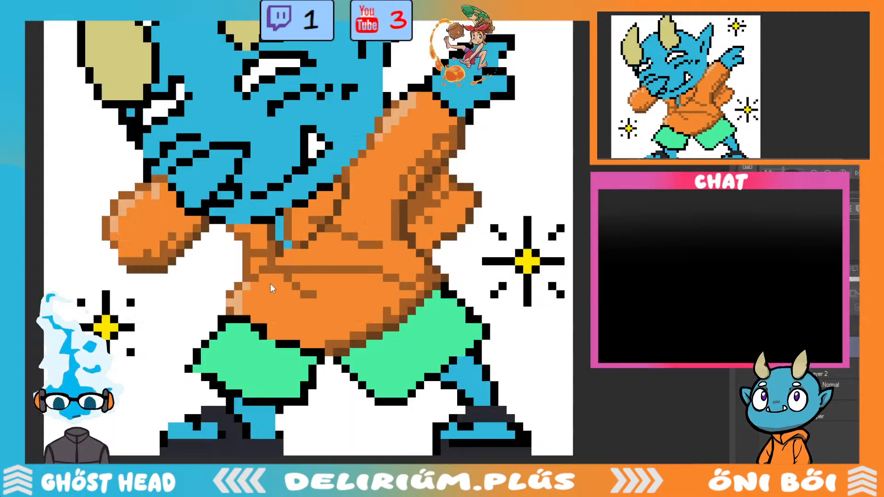
Add light peach highlights down the left side of the hoodie's chest, above and below the short horizontal fold line.
{"action": "scroll", "coordinate": [281, 251], "scroll_direction": "up", "scroll_amount": 3}
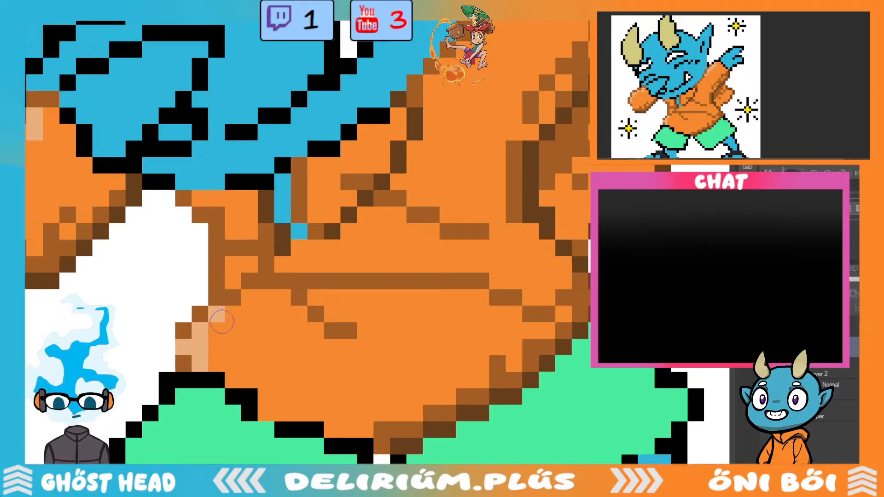
{"action": "left_click_drag", "start_coordinate": [232, 280], "coordinate": [232, 263]}
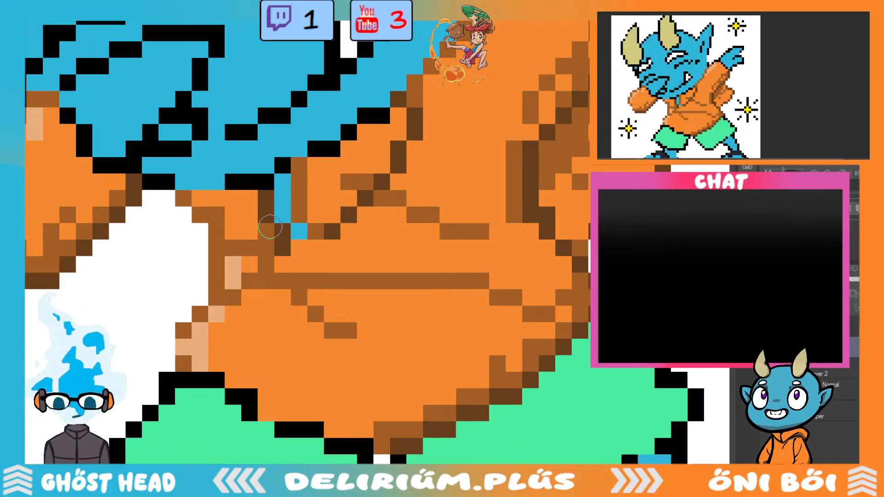
{"action": "left_click", "coordinate": [233, 231]}
{"action": "left_click", "coordinate": [233, 214]}
{"action": "scroll", "coordinate": [276, 267], "scroll_direction": "down", "scroll_amount": 3}
{"action": "scroll", "coordinate": [299, 309], "scroll_direction": "up", "scroll_amount": 3}
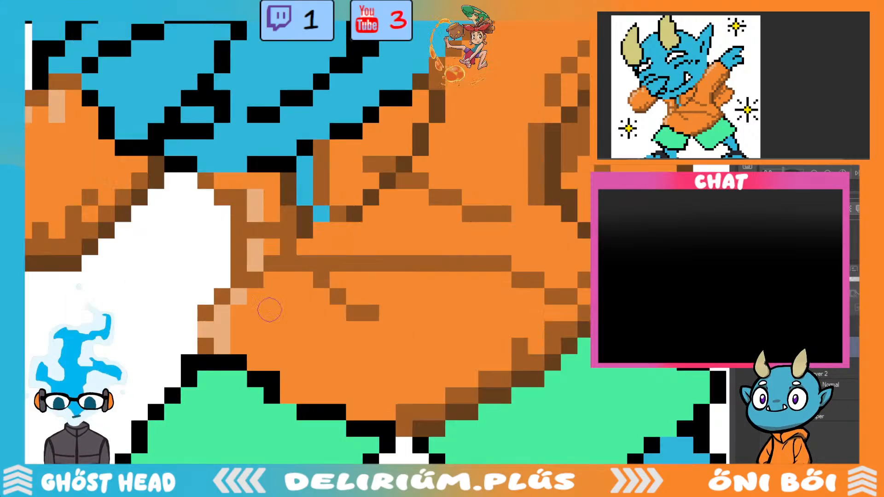
Recolour the outermost highlight pixel on the hoodie's left edge above the shorts with the hoodie's base orange.
{"action": "left_click", "coordinate": [291, 315], "text": "alt"}
{"action": "left_click", "coordinate": [207, 329]}
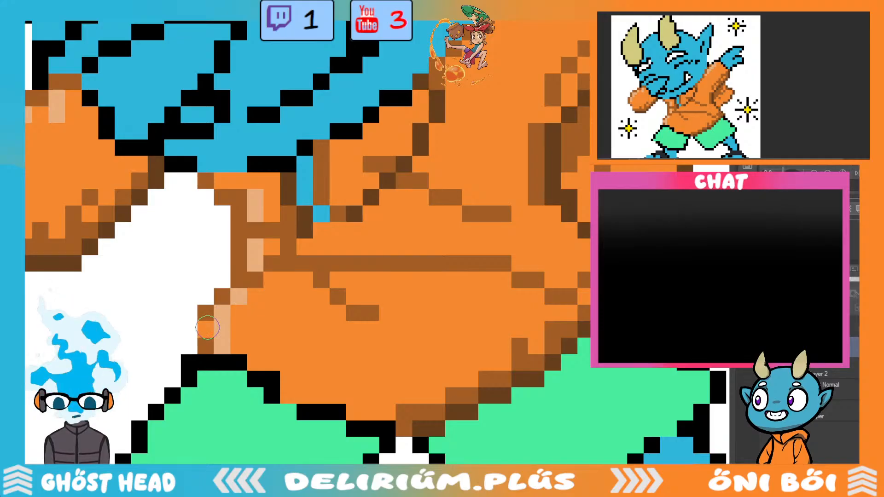
{"action": "scroll", "coordinate": [282, 352], "scroll_direction": "down", "scroll_amount": 3}
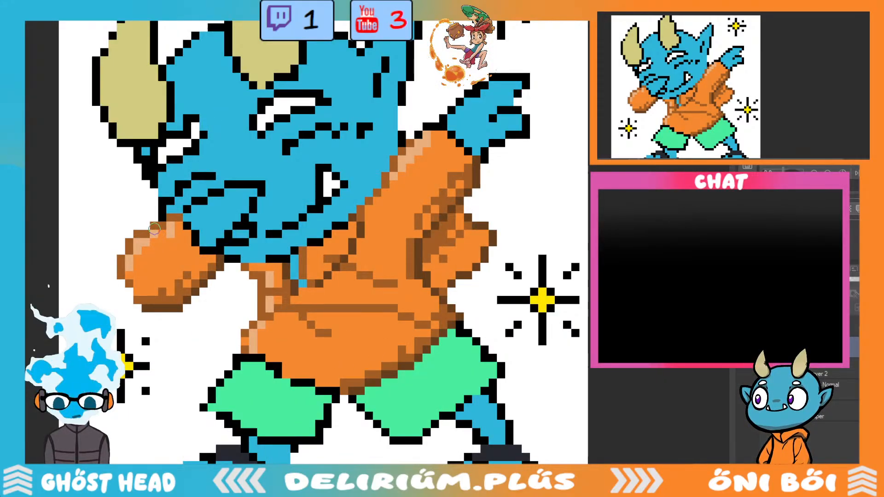
{"action": "scroll", "coordinate": [214, 288], "scroll_direction": "down", "scroll_amount": 2}
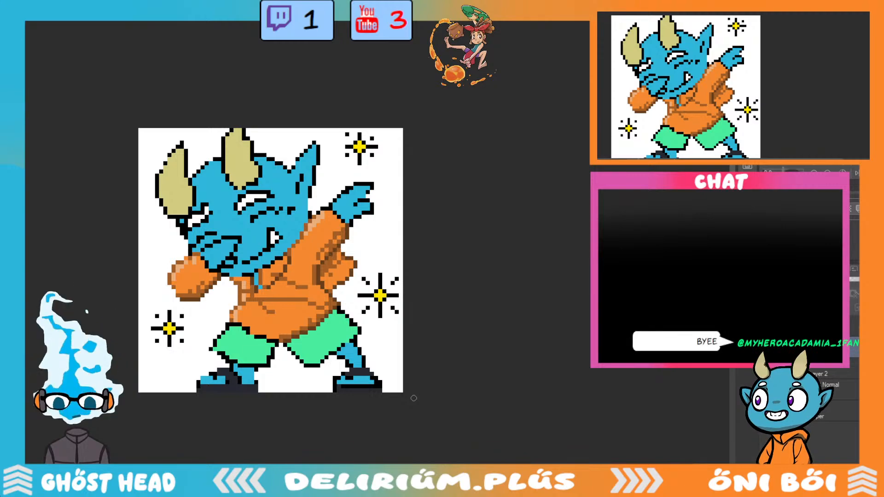
Shade the lower and outer-right edges of both green shorts legs with a darker green, just inside the black outline.
{"action": "left_click_drag", "start_coordinate": [300, 438], "coordinate": [430, 437]}
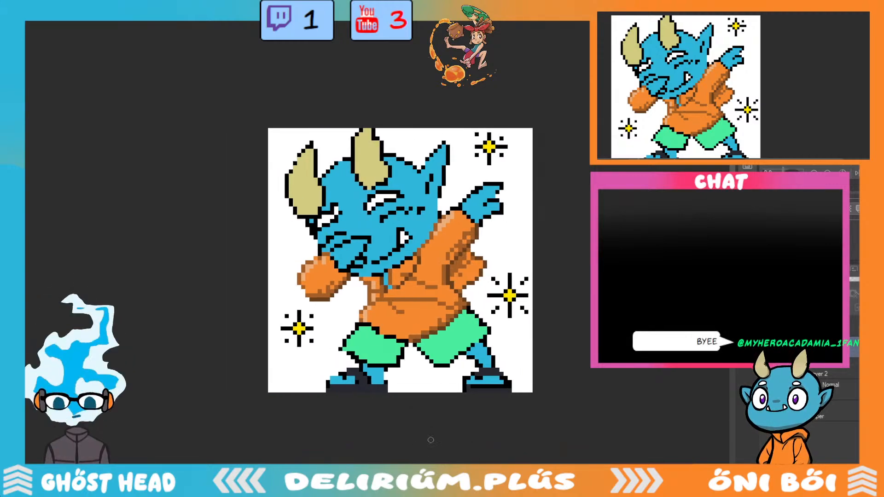
{"action": "scroll", "coordinate": [432, 437], "scroll_direction": "up", "scroll_amount": 2}
{"action": "left_click_drag", "start_coordinate": [732, 322], "coordinate": [732, 265]}
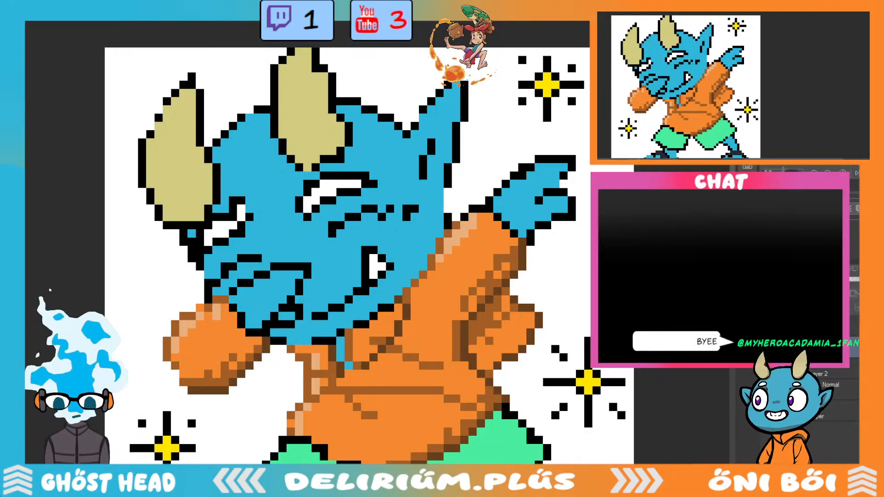
{"action": "scroll", "coordinate": [365, 362], "scroll_direction": "down", "scroll_amount": 5}
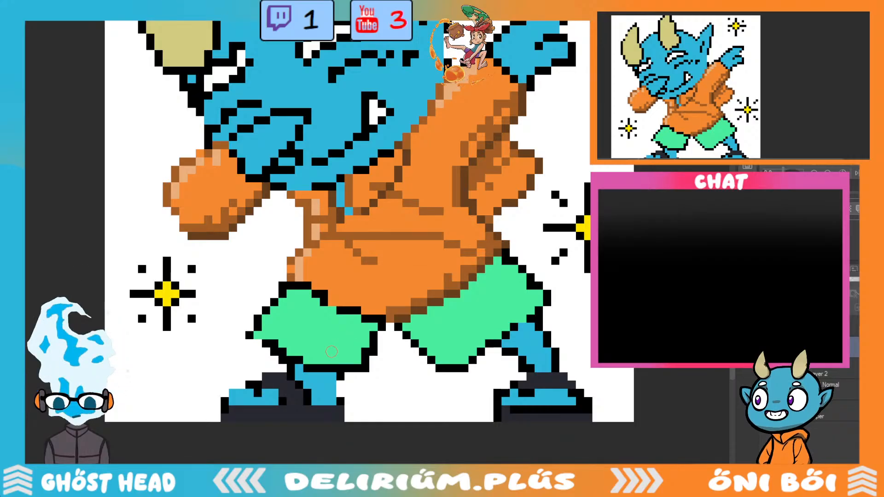
{"action": "mouse_move", "coordinate": [311, 360]}
{"action": "left_mouse_down"}
{"action": "mouse_move", "coordinate": [360, 358]}
{"action": "mouse_move", "coordinate": [373, 326]}
{"action": "left_mouse_up"}
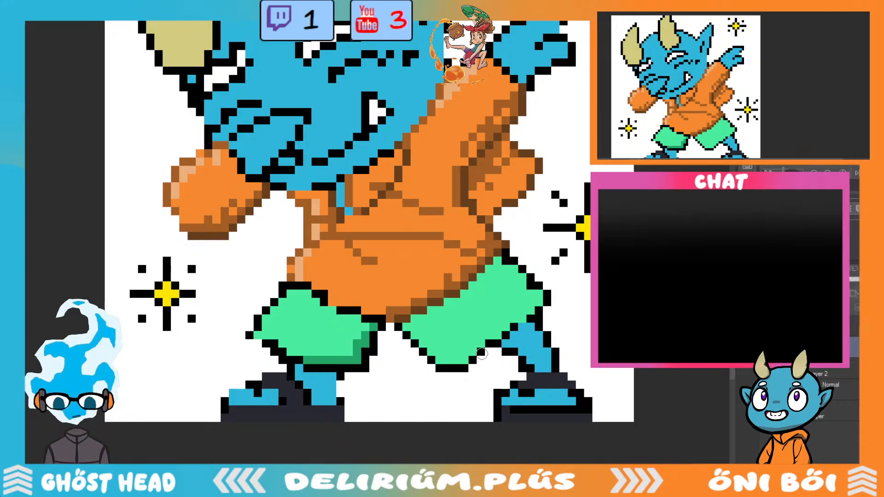
{"action": "mouse_move", "coordinate": [448, 359]}
{"action": "left_mouse_down"}
{"action": "mouse_move", "coordinate": [468, 355]}
{"action": "mouse_move", "coordinate": [456, 361]}
{"action": "mouse_move", "coordinate": [550, 281]}
{"action": "mouse_move", "coordinate": [503, 325]}
{"action": "mouse_move", "coordinate": [529, 311]}
{"action": "left_mouse_up"}
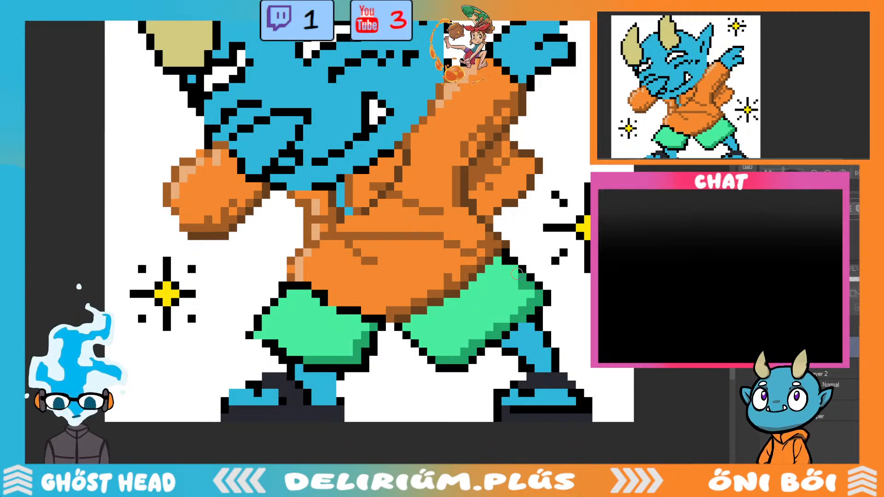
Add darker green shadow to the right shorts leg beneath the hoodie hem, plus a few fold pixels near its outer edge.
{"action": "scroll", "coordinate": [517, 273], "scroll_direction": "down", "scroll_amount": 3}
{"action": "scroll", "coordinate": [474, 328], "scroll_direction": "up", "scroll_amount": 3}
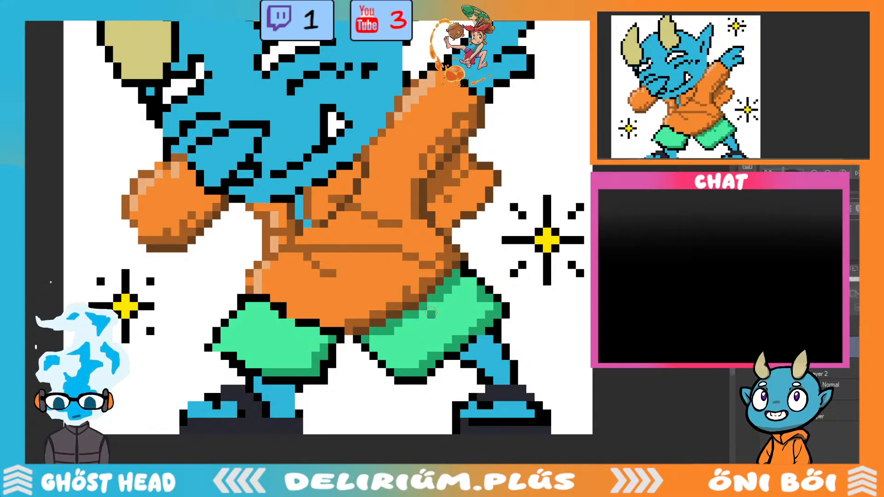
{"action": "scroll", "coordinate": [525, 352], "scroll_direction": "down", "scroll_amount": 3}
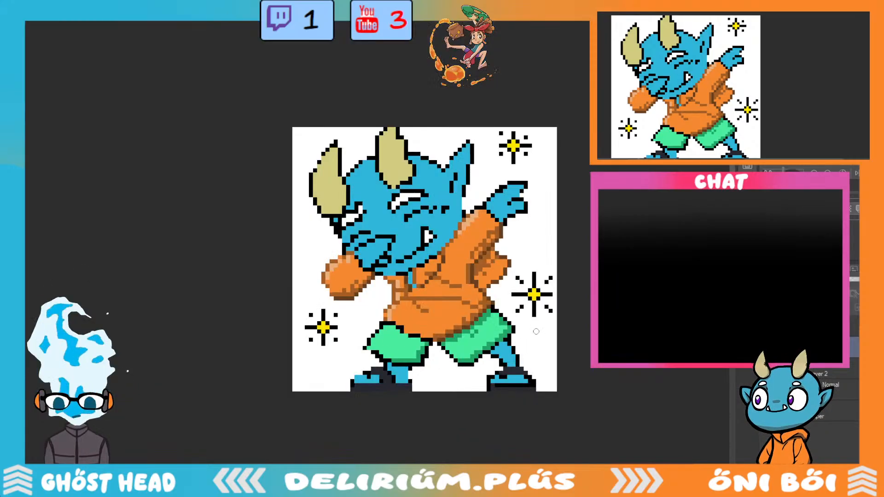
{"action": "scroll", "coordinate": [533, 326], "scroll_direction": "up", "scroll_amount": 3}
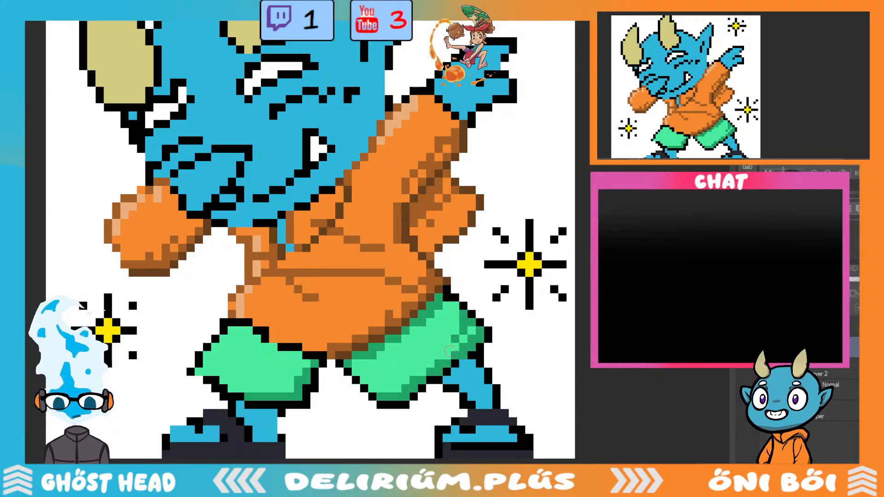
{"action": "scroll", "coordinate": [481, 354], "scroll_direction": "down", "scroll_amount": 3}
{"action": "scroll", "coordinate": [525, 369], "scroll_direction": "up", "scroll_amount": 3}
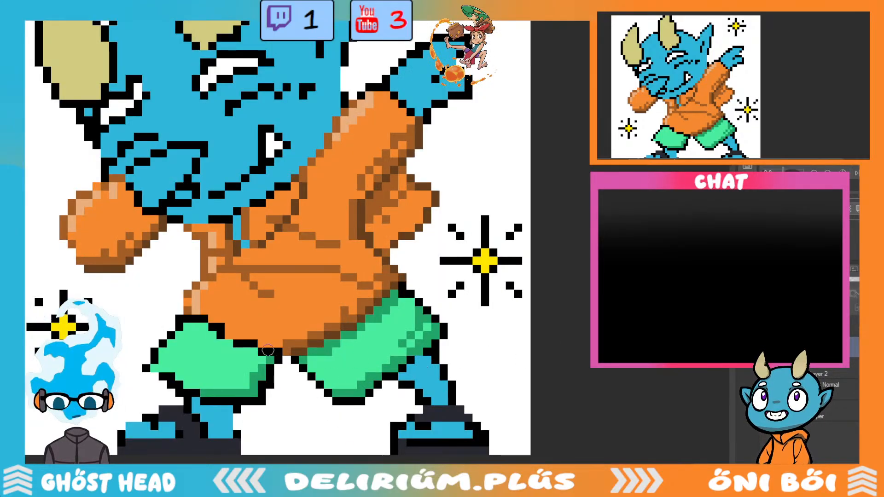
Paint a darker green shadow along the top of the left shorts leg, directly under the hoodie hem.
{"action": "mouse_move", "coordinate": [196, 324]}
{"action": "left_mouse_down"}
{"action": "mouse_move", "coordinate": [242, 353]}
{"action": "mouse_move", "coordinate": [268, 352]}
{"action": "mouse_move", "coordinate": [253, 354]}
{"action": "mouse_move", "coordinate": [267, 368]}
{"action": "left_mouse_up"}
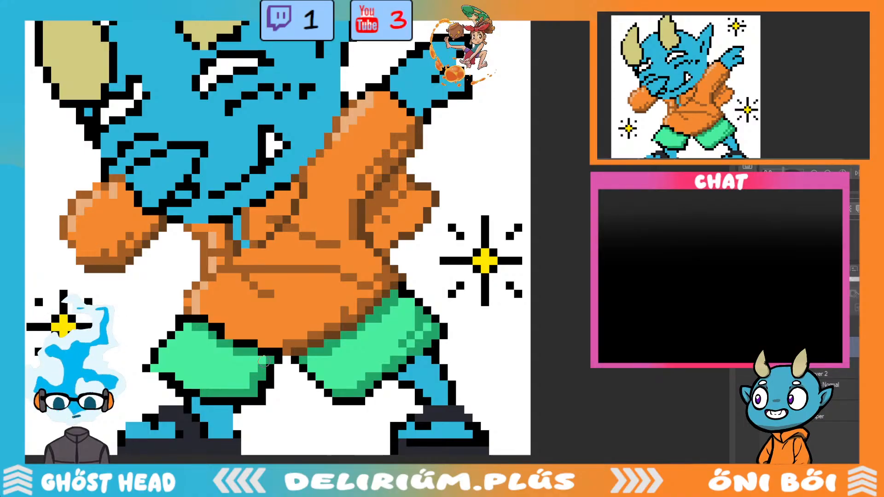
{"action": "scroll", "coordinate": [277, 406], "scroll_direction": "down", "scroll_amount": 3}
{"action": "scroll", "coordinate": [435, 387], "scroll_direction": "up", "scroll_amount": 3}
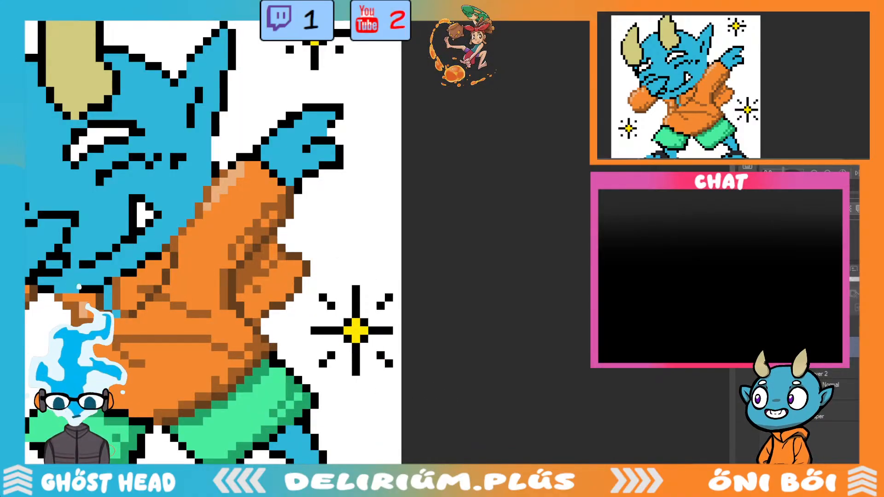
{"action": "scroll", "coordinate": [363, 437], "scroll_direction": "down", "scroll_amount": 3}
{"action": "scroll", "coordinate": [191, 452], "scroll_direction": "up", "scroll_amount": 3}
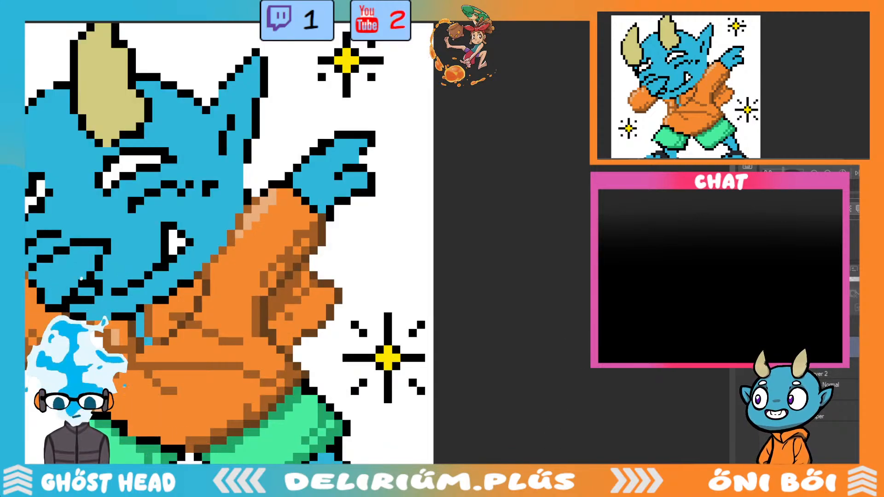
Fill the inner side of the left shorts leg with darker green, keeping a few light green pixels near the bottom.
{"action": "left_click_drag", "start_coordinate": [391, 467], "coordinate": [340, 467]}
{"action": "left_click_drag", "start_coordinate": [732, 262], "coordinate": [732, 318]}
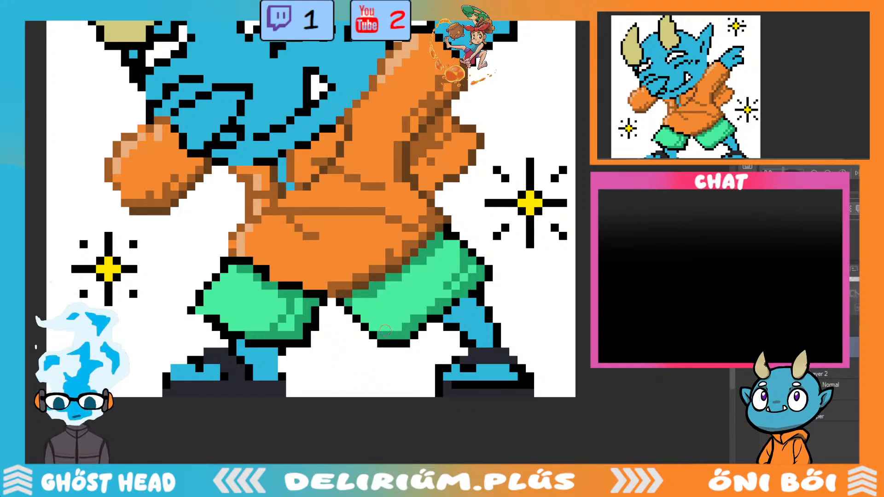
{"action": "scroll", "coordinate": [295, 321], "scroll_direction": "down", "scroll_amount": 3}
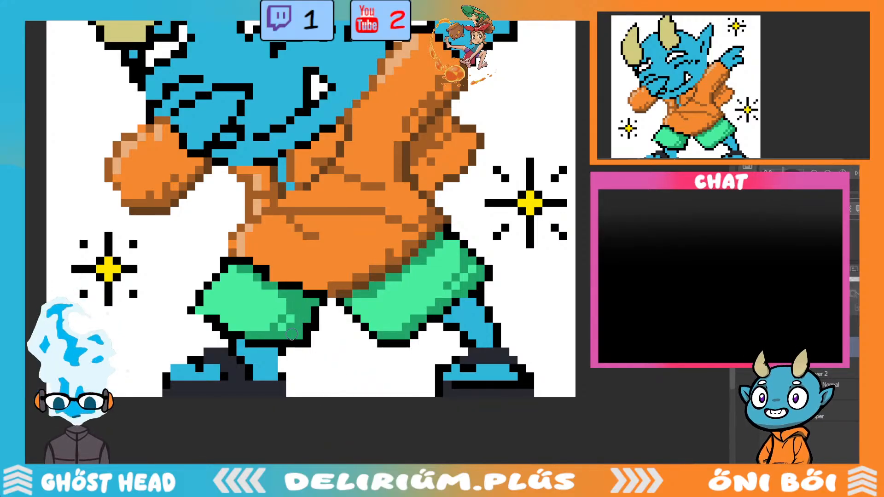
{"action": "scroll", "coordinate": [476, 329], "scroll_direction": "up", "scroll_amount": 3}
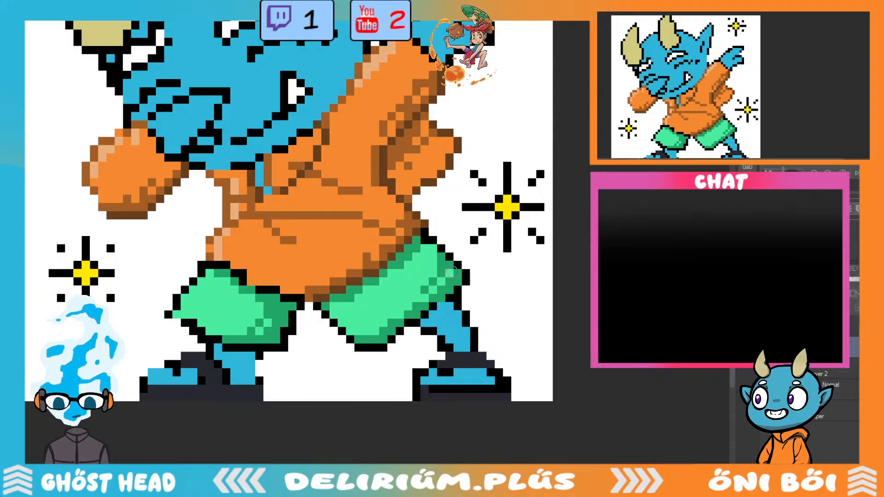
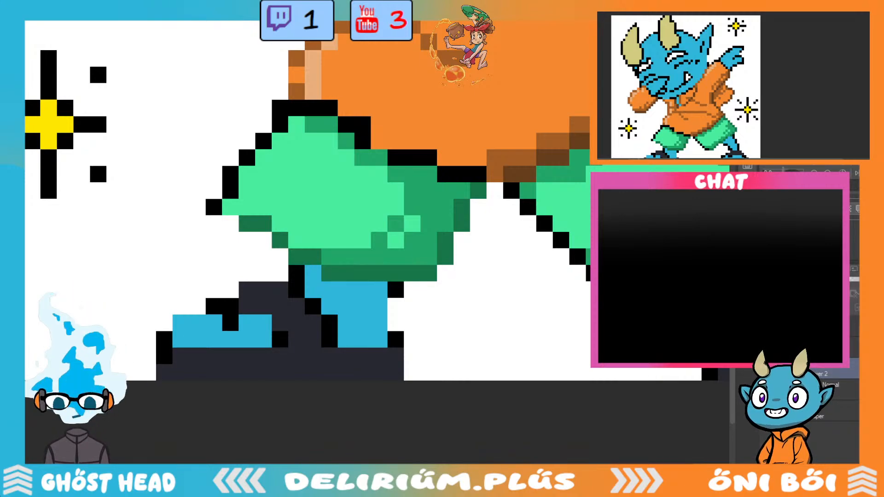
Recolour the black outline on the upper-left side of the left shorts leg with deep green.
{"action": "scroll", "coordinate": [307, 241], "scroll_direction": "right", "scroll_amount": 2}
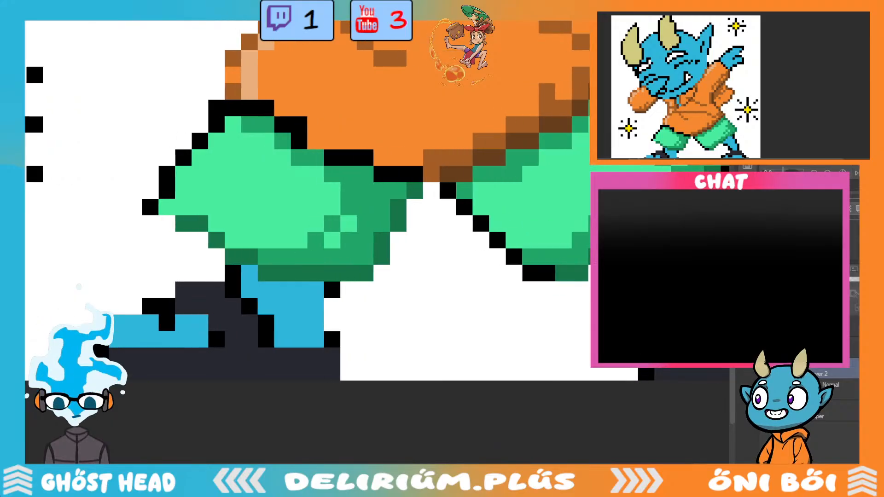
{"action": "scroll", "coordinate": [307, 242], "scroll_direction": "left", "scroll_amount": 1}
{"action": "scroll", "coordinate": [149, 326], "scroll_direction": "up", "scroll_amount": 3}
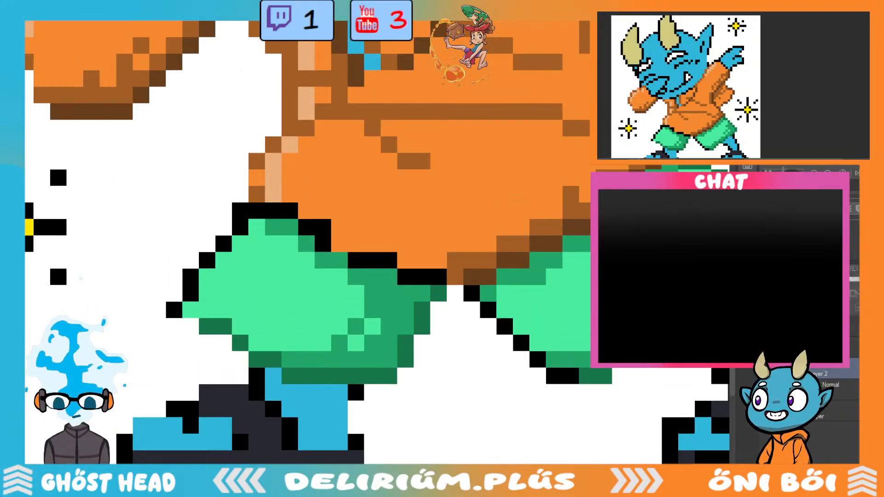
{"action": "mouse_move", "coordinate": [248, 225]}
{"action": "left_mouse_down"}
{"action": "mouse_move", "coordinate": [240, 209]}
{"action": "mouse_move", "coordinate": [175, 309]}
{"action": "left_mouse_up"}
{"action": "left_click", "coordinate": [263, 210]}
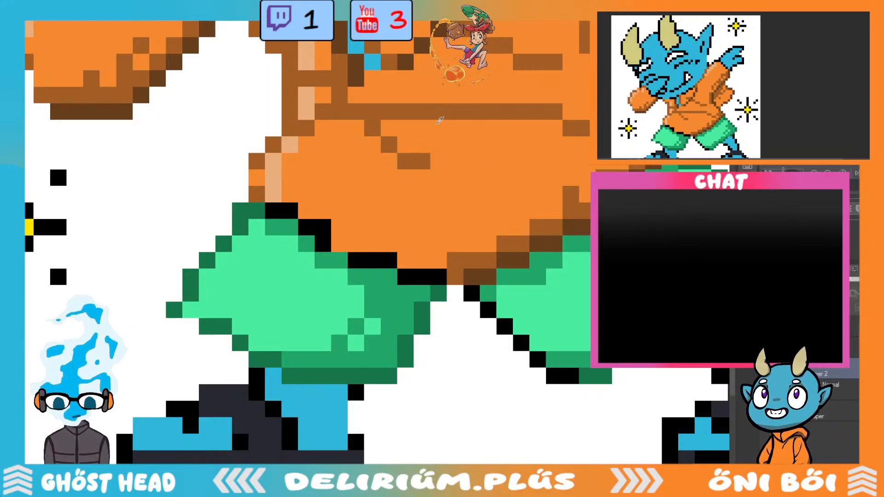
Recolour the black hoodie hem outline above the left shorts leg with the hoodie's shadow brown.
{"action": "left_click", "coordinate": [440, 118]}
{"action": "mouse_move", "coordinate": [272, 211]}
{"action": "left_mouse_down"}
{"action": "mouse_move", "coordinate": [319, 221]}
{"action": "mouse_move", "coordinate": [307, 227]}
{"action": "mouse_move", "coordinate": [348, 226]}
{"action": "mouse_move", "coordinate": [376, 256]}
{"action": "mouse_move", "coordinate": [357, 259]}
{"action": "mouse_move", "coordinate": [396, 258]}
{"action": "mouse_move", "coordinate": [420, 274]}
{"action": "mouse_move", "coordinate": [407, 278]}
{"action": "mouse_move", "coordinate": [440, 275]}
{"action": "left_mouse_up"}
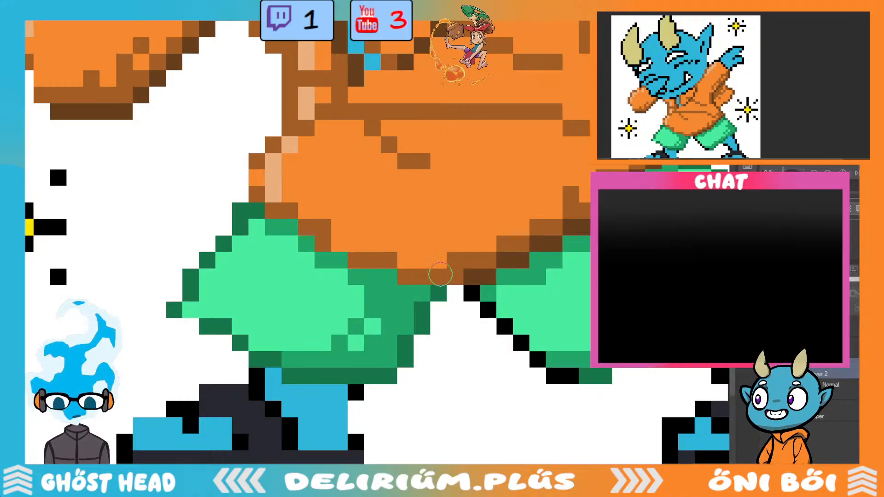
{"action": "key", "text": "ctrl+minus"}
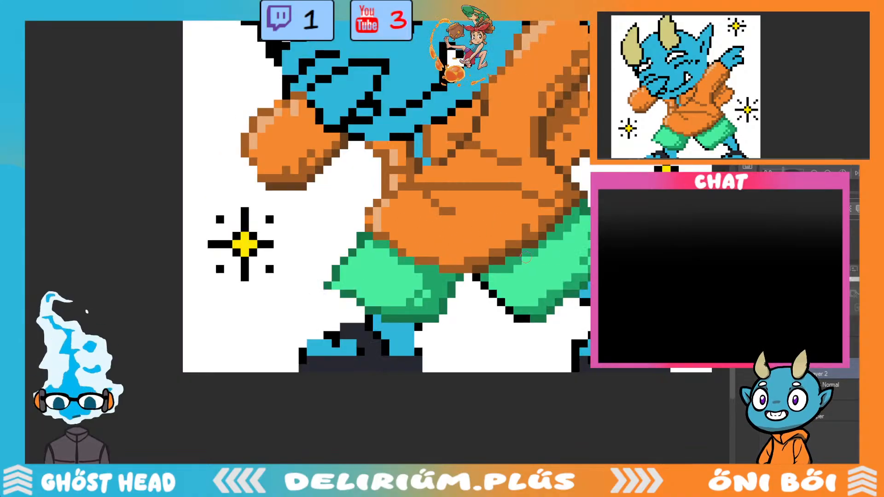
{"action": "key", "text": "ctrl+plus"}
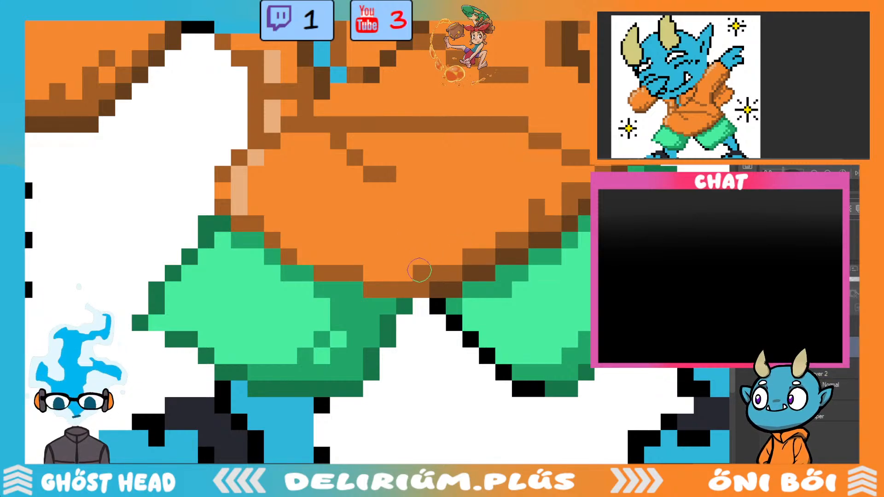
{"action": "key", "text": "ctrl+minus"}
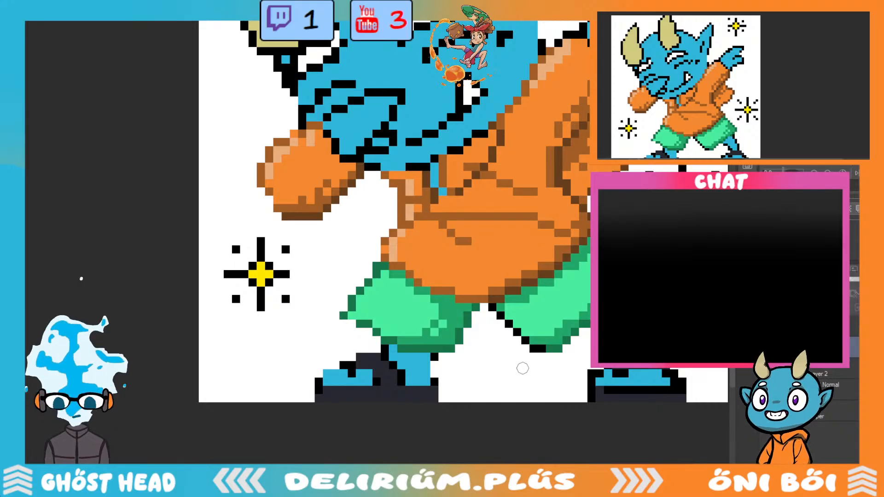
Darken the hoodie's diagonal fold line running from below the collar down to the belly with deep brown.
{"action": "scroll", "coordinate": [522, 369], "scroll_direction": "down", "scroll_amount": 2}
{"action": "scroll", "coordinate": [538, 332], "scroll_direction": "up", "scroll_amount": 2}
{"action": "scroll", "coordinate": [534, 340], "scroll_direction": "up", "scroll_amount": 2}
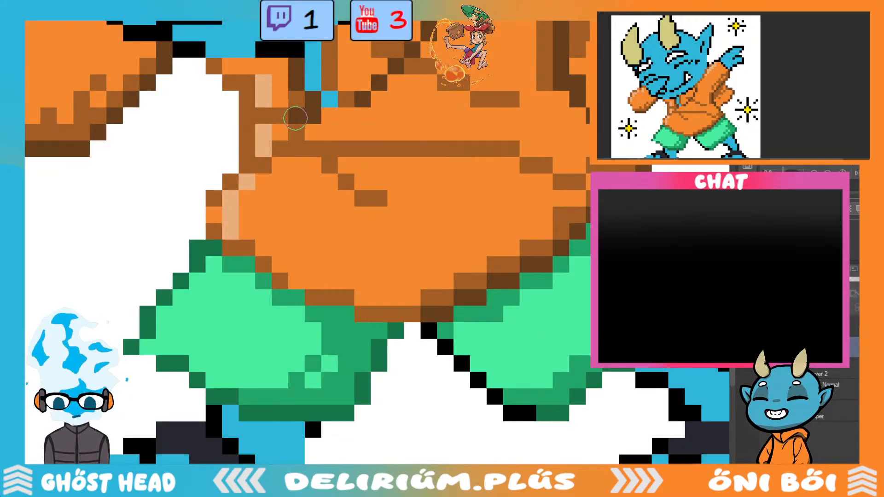
{"action": "left_click_drag", "start_coordinate": [304, 140], "coordinate": [382, 201]}
{"action": "scroll", "coordinate": [457, 177], "scroll_direction": "down", "scroll_amount": 2}
{"action": "scroll", "coordinate": [504, 202], "scroll_direction": "up", "scroll_amount": 2}
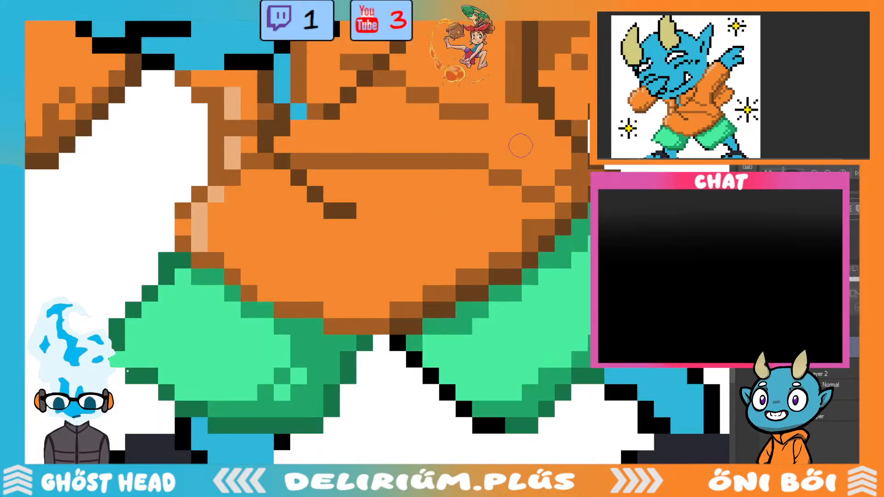
Darken the slanted chest fold line above the long horizontal fold with deep brown.
{"action": "mouse_move", "coordinate": [349, 61]}
{"action": "left_mouse_down"}
{"action": "mouse_move", "coordinate": [406, 78]}
{"action": "mouse_move", "coordinate": [383, 80]}
{"action": "mouse_move", "coordinate": [404, 76]}
{"action": "mouse_move", "coordinate": [421, 95]}
{"action": "mouse_move", "coordinate": [461, 107]}
{"action": "mouse_move", "coordinate": [453, 110]}
{"action": "mouse_move", "coordinate": [472, 115]}
{"action": "mouse_move", "coordinate": [467, 124]}
{"action": "mouse_move", "coordinate": [466, 115]}
{"action": "mouse_move", "coordinate": [502, 102]}
{"action": "left_mouse_up"}
{"action": "scroll", "coordinate": [536, 176], "scroll_direction": "down", "scroll_amount": 2}
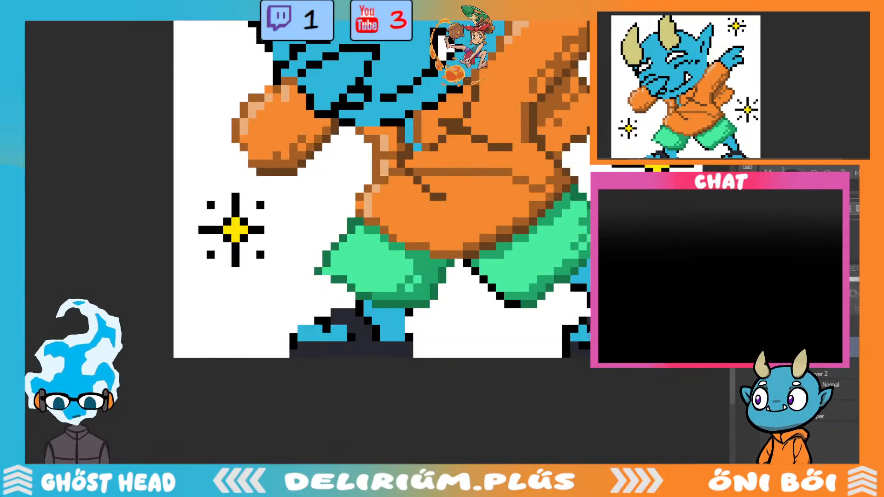
{"action": "scroll", "coordinate": [536, 170], "scroll_direction": "down", "scroll_amount": 2}
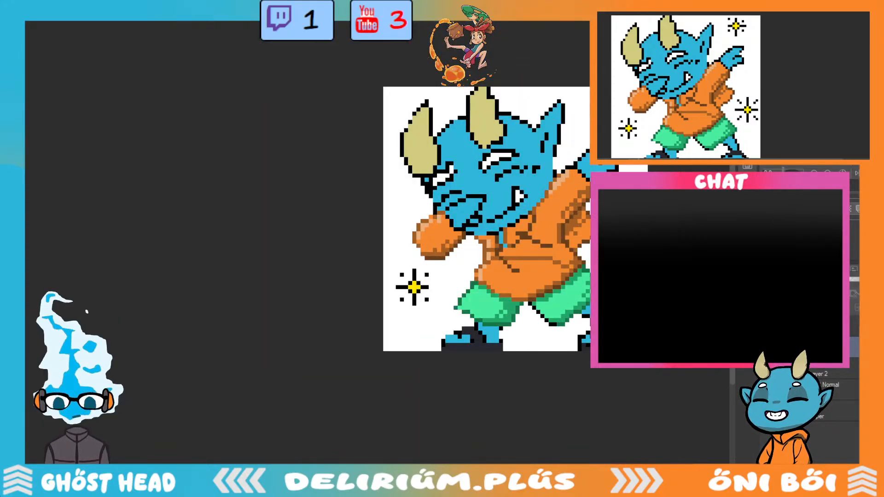
{"action": "scroll", "coordinate": [589, 332], "scroll_direction": "up", "scroll_amount": 2}
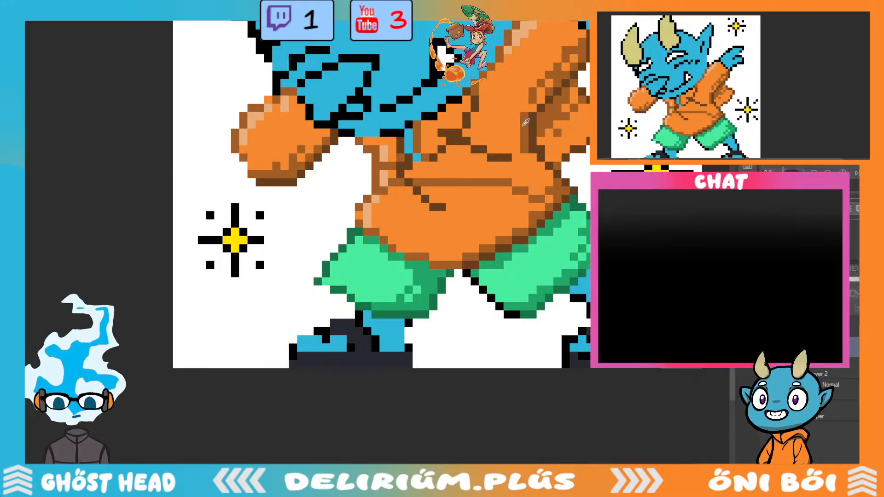
Touch up the pixels where the deep brown chest fold meets the vertical line above it.
{"action": "scroll", "coordinate": [525, 122], "scroll_direction": "up", "scroll_amount": 2}
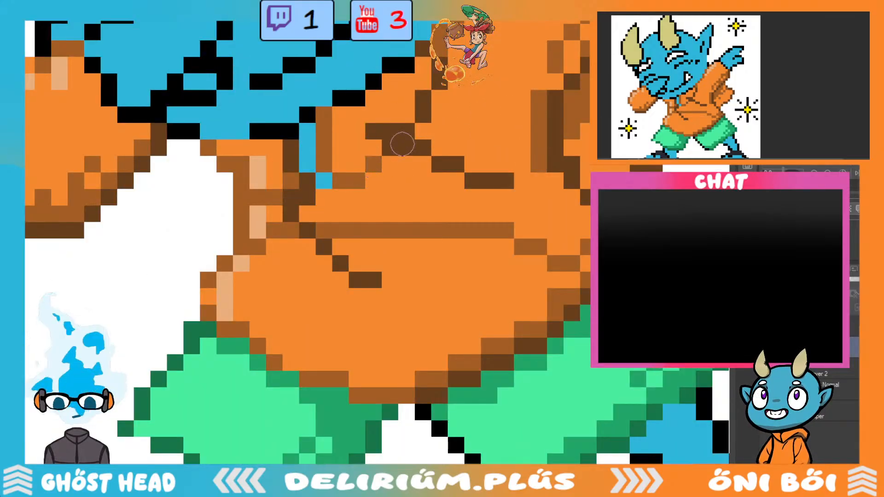
{"action": "mouse_move", "coordinate": [402, 144]}
{"action": "left_mouse_down"}
{"action": "mouse_move", "coordinate": [390, 147]}
{"action": "mouse_move", "coordinate": [423, 123]}
{"action": "mouse_move", "coordinate": [424, 109]}
{"action": "left_mouse_up"}
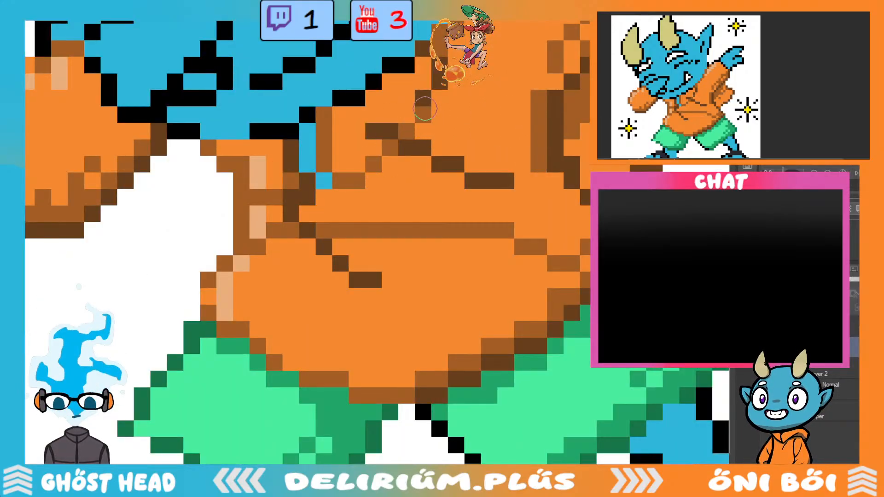
{"action": "scroll", "coordinate": [458, 98], "scroll_direction": "down", "scroll_amount": 2}
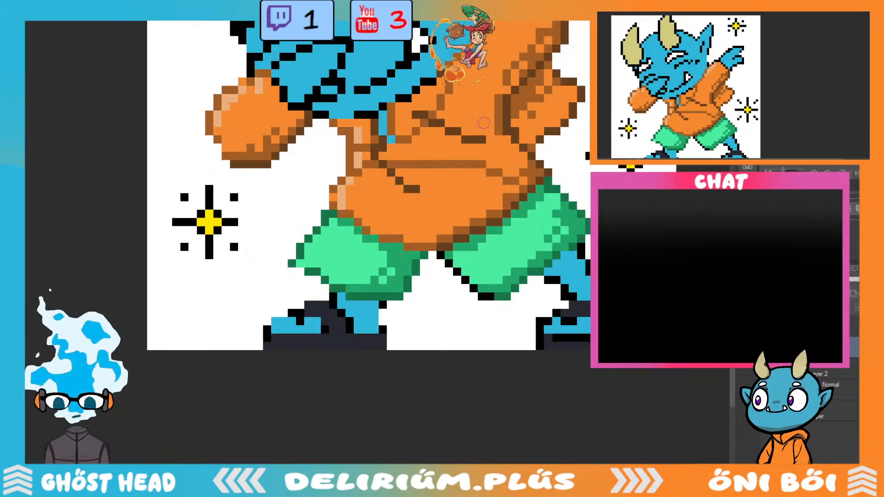
{"action": "scroll", "coordinate": [542, 156], "scroll_direction": "down", "scroll_amount": 2}
{"action": "scroll", "coordinate": [570, 218], "scroll_direction": "up", "scroll_amount": 2}
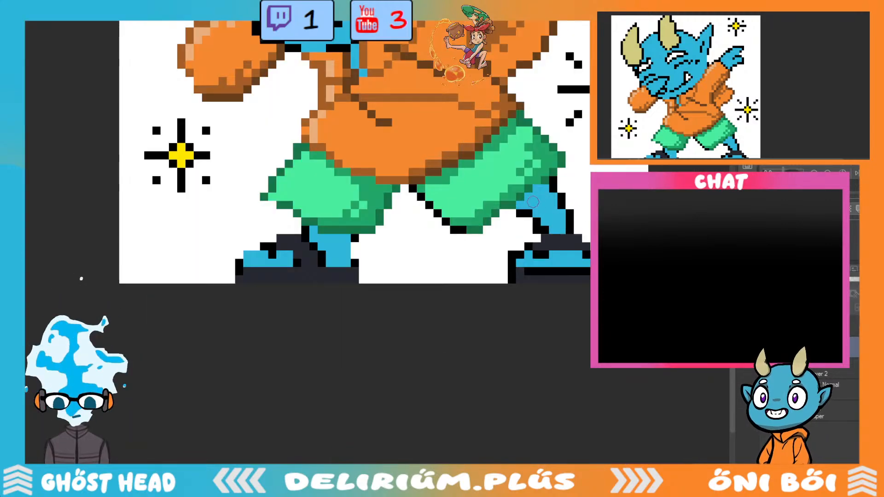
{"action": "scroll", "coordinate": [533, 202], "scroll_direction": "up", "scroll_amount": 2}
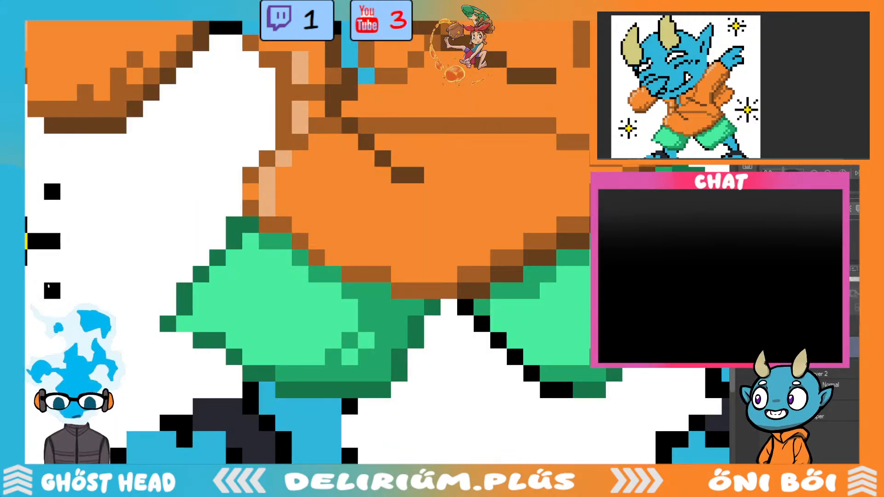
{"action": "scroll", "coordinate": [376, 242], "scroll_direction": "up", "scroll_amount": 4}
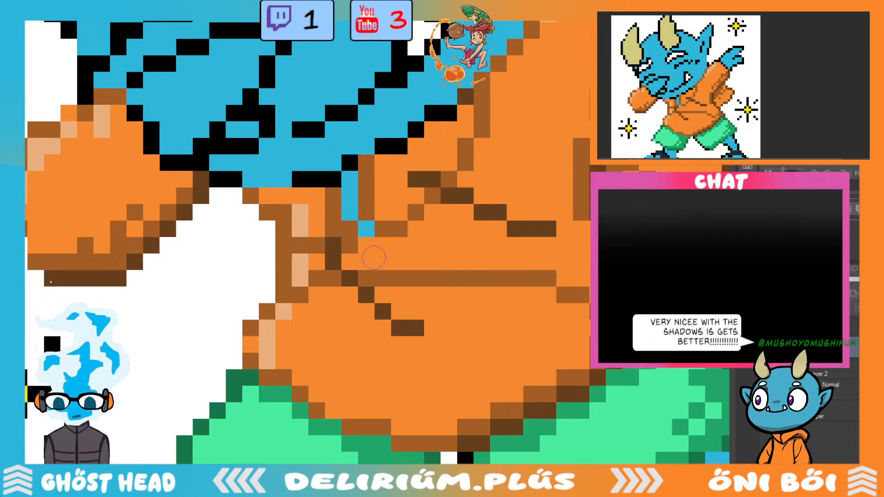
{"action": "scroll", "coordinate": [449, 317], "scroll_direction": "down", "scroll_amount": 3}
{"action": "scroll", "coordinate": [483, 306], "scroll_direction": "up", "scroll_amount": 3}
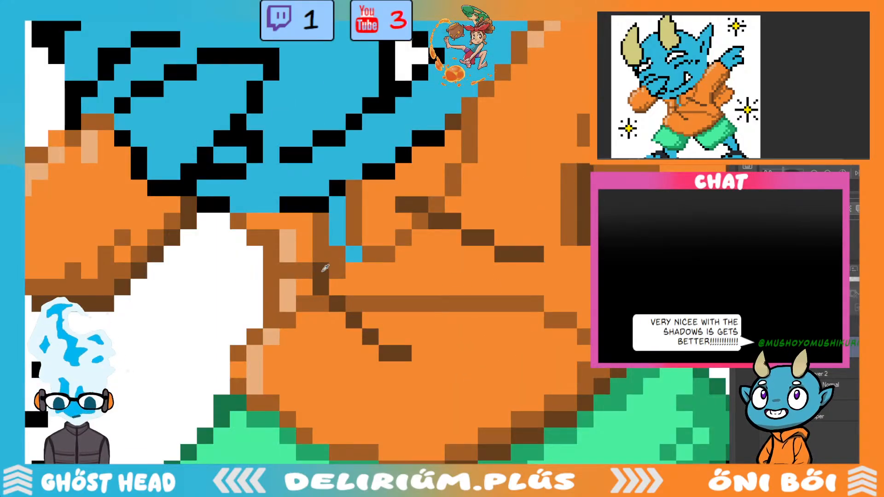
Recolour the remaining black diagonal outline along the lower inner edge of the right shorts leg with dark green.
{"action": "scroll", "coordinate": [480, 346], "scroll_direction": "down", "scroll_amount": 2}
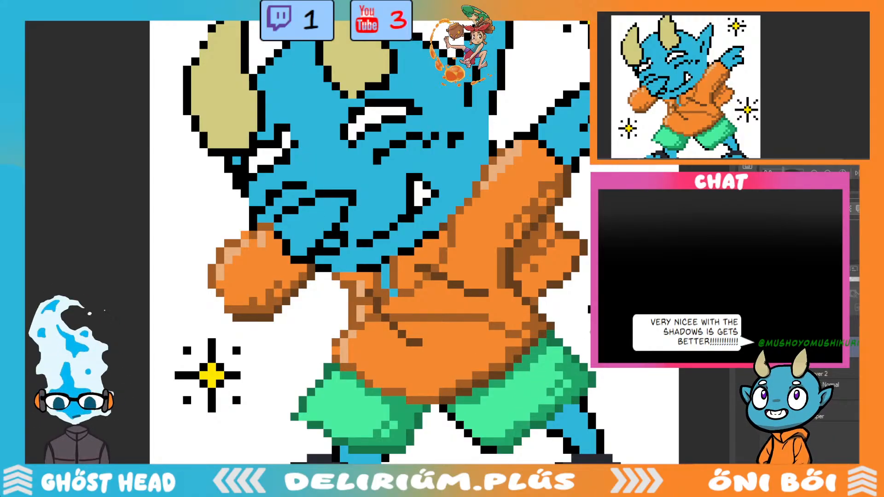
{"action": "scroll", "coordinate": [290, 309], "scroll_direction": "down", "scroll_amount": 2}
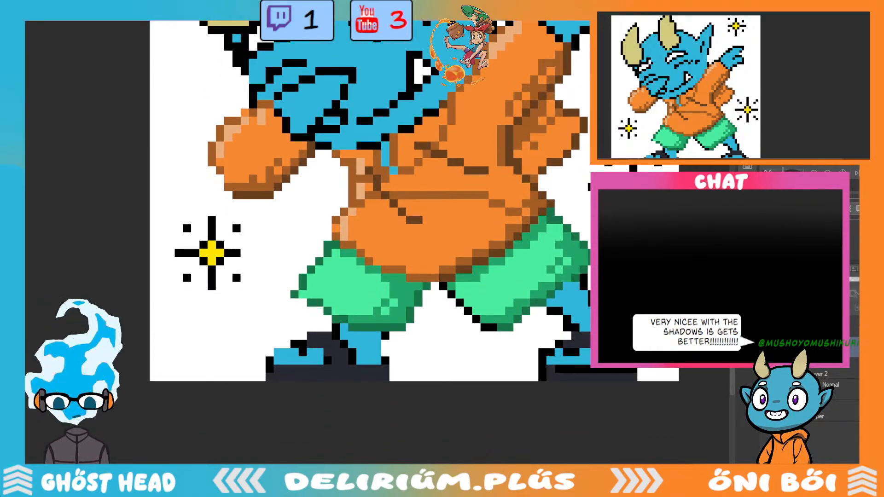
{"action": "scroll", "coordinate": [290, 309], "scroll_direction": "up", "scroll_amount": 4}
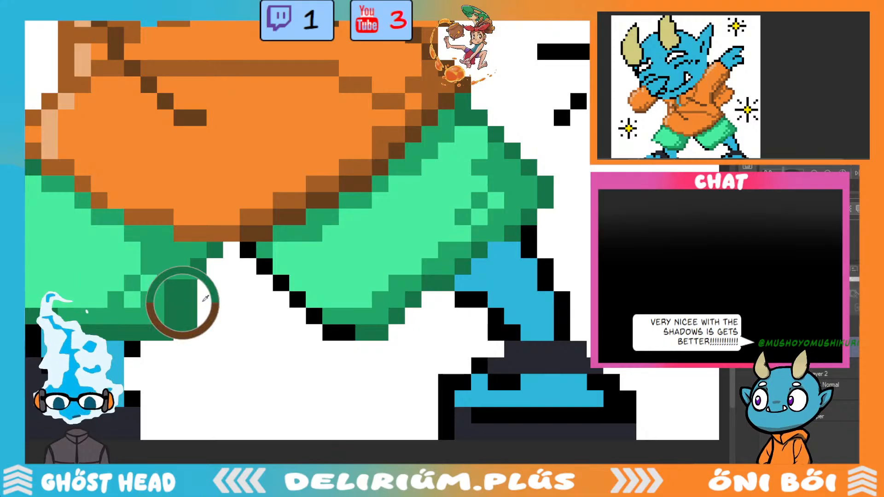
{"action": "left_click", "coordinate": [248, 250]}
{"action": "mouse_move", "coordinate": [265, 266]}
{"action": "left_mouse_down"}
{"action": "mouse_move", "coordinate": [291, 269]}
{"action": "mouse_move", "coordinate": [284, 286]}
{"action": "mouse_move", "coordinate": [327, 327]}
{"action": "mouse_move", "coordinate": [352, 333]}
{"action": "left_mouse_up"}
{"action": "scroll", "coordinate": [426, 351], "scroll_direction": "down", "scroll_amount": 2}
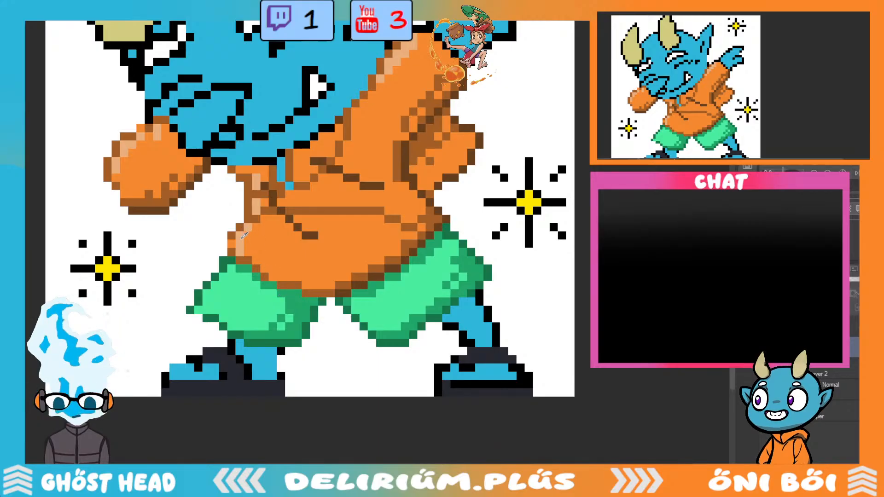
Sample the hoodie's light peach highlight and paint patchy highlight pixels on its lower belly beneath the diagonal fold.
{"action": "left_click", "coordinate": [244, 235], "text": "alt"}
{"action": "mouse_move", "coordinate": [267, 237]}
{"action": "left_mouse_down"}
{"action": "mouse_move", "coordinate": [301, 249]}
{"action": "mouse_move", "coordinate": [295, 258]}
{"action": "left_mouse_up"}
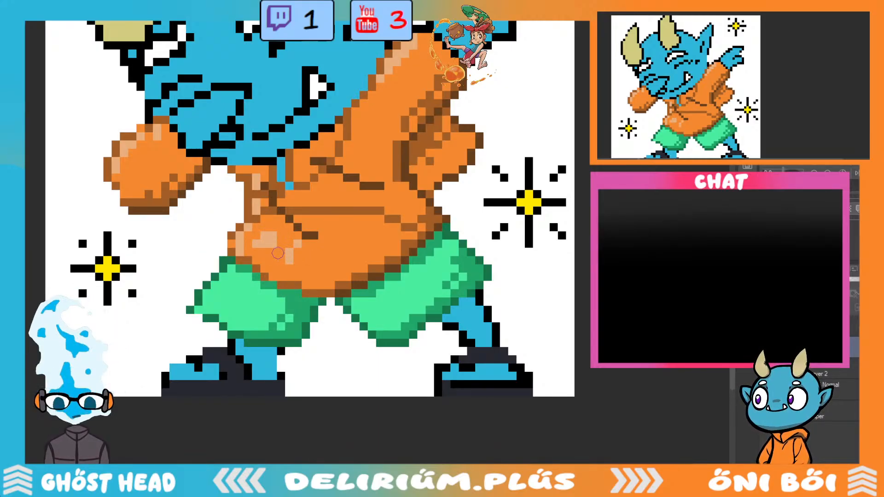
{"action": "scroll", "coordinate": [336, 285], "scroll_direction": "down", "scroll_amount": 3}
{"action": "scroll", "coordinate": [396, 260], "scroll_direction": "up", "scroll_amount": 3}
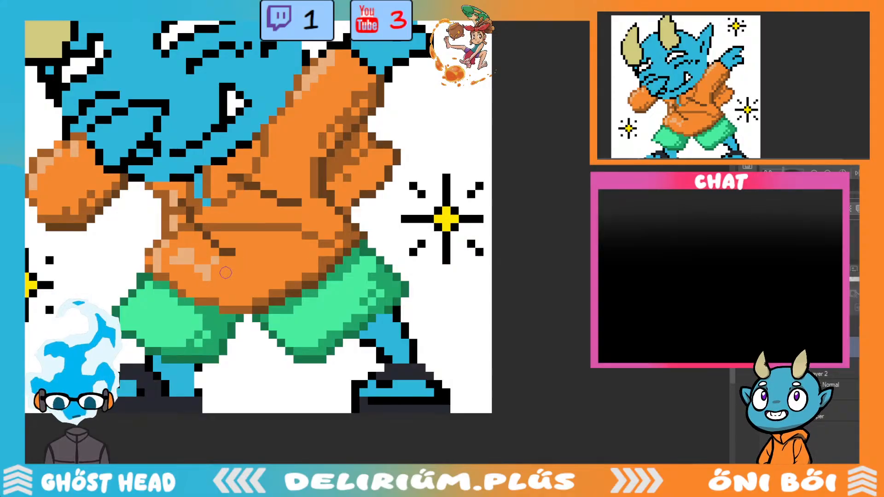
{"action": "left_click", "coordinate": [223, 269]}
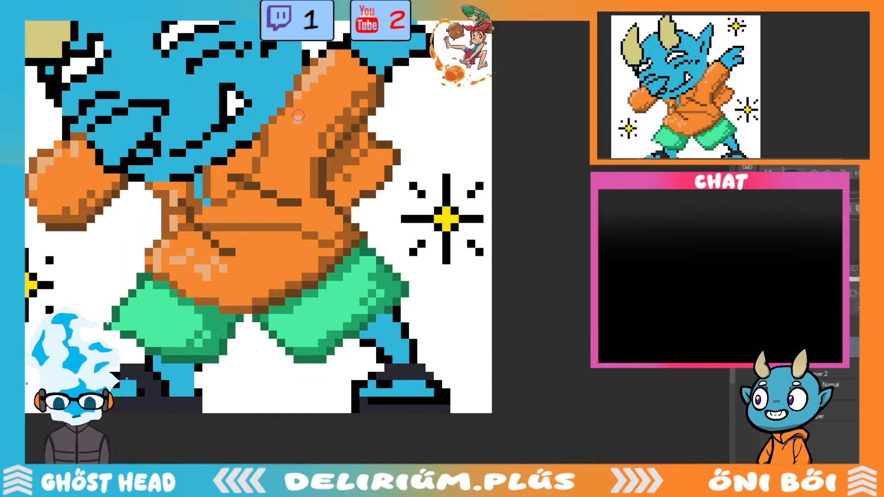
Paint pale green highlight patches on the left side of both shorts legs.
{"action": "scroll", "coordinate": [370, 171], "scroll_direction": "down", "scroll_amount": 5}
{"action": "scroll", "coordinate": [288, 234], "scroll_direction": "up", "scroll_amount": 5}
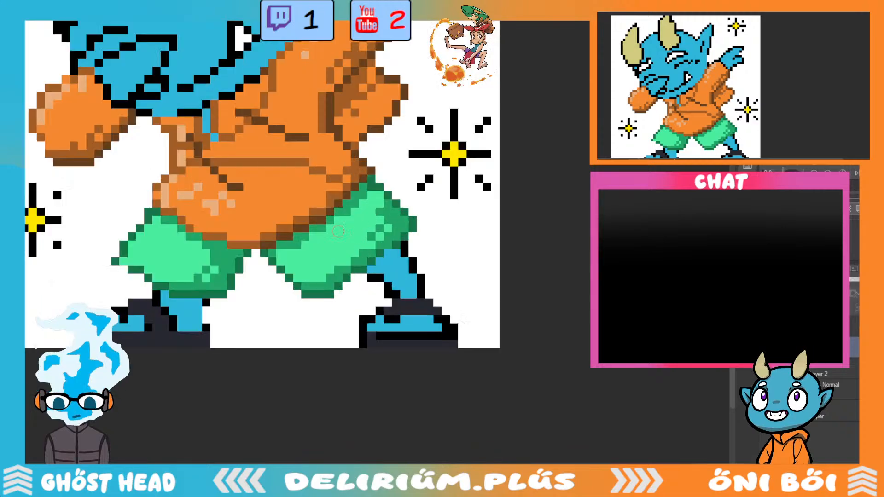
{"action": "scroll", "coordinate": [288, 233], "scroll_direction": "down", "scroll_amount": 5}
{"action": "scroll", "coordinate": [450, 265], "scroll_direction": "up", "scroll_amount": 5}
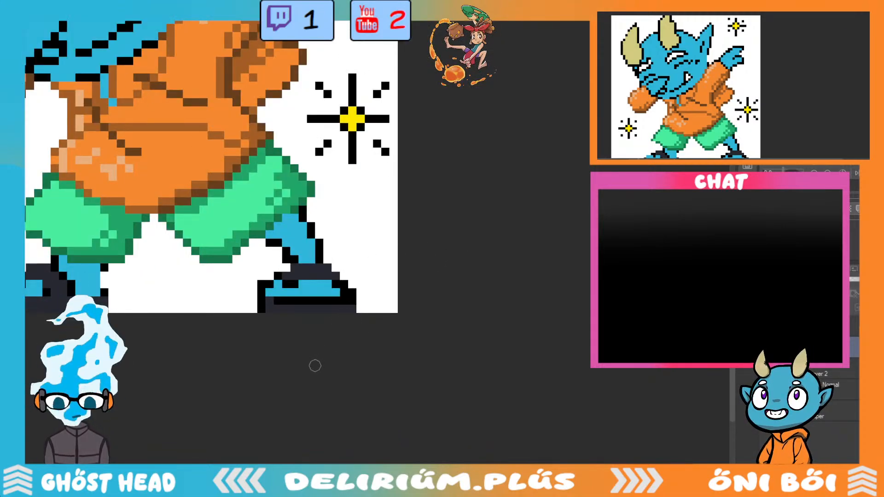
{"action": "scroll", "coordinate": [358, 460], "scroll_direction": "down", "scroll_amount": 5}
{"action": "scroll", "coordinate": [357, 459], "scroll_direction": "up", "scroll_amount": 5}
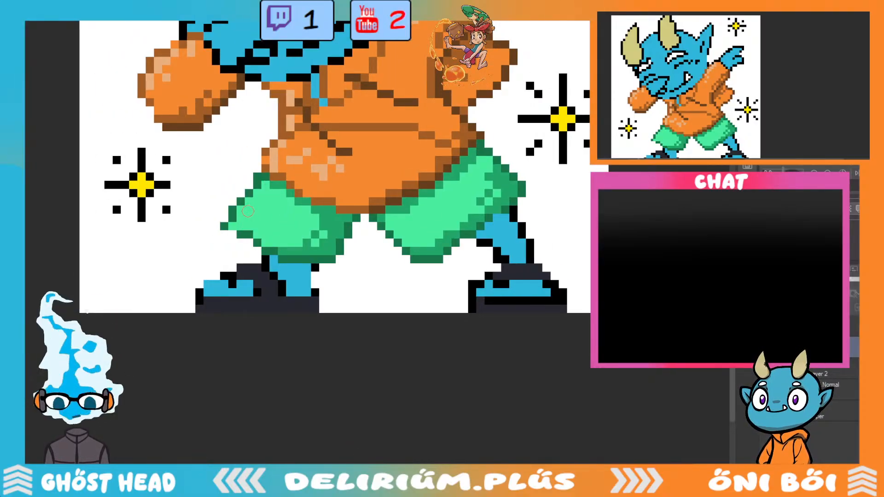
{"action": "mouse_move", "coordinate": [239, 221]}
{"action": "left_mouse_down"}
{"action": "mouse_move", "coordinate": [269, 195]}
{"action": "mouse_move", "coordinate": [249, 224]}
{"action": "mouse_move", "coordinate": [267, 223]}
{"action": "left_mouse_up"}
{"action": "mouse_move", "coordinate": [431, 203]}
{"action": "left_mouse_down"}
{"action": "mouse_move", "coordinate": [417, 218]}
{"action": "mouse_move", "coordinate": [434, 237]}
{"action": "mouse_move", "coordinate": [417, 227]}
{"action": "mouse_move", "coordinate": [432, 244]}
{"action": "mouse_move", "coordinate": [408, 224]}
{"action": "mouse_move", "coordinate": [427, 245]}
{"action": "mouse_move", "coordinate": [403, 221]}
{"action": "mouse_move", "coordinate": [454, 234]}
{"action": "mouse_move", "coordinate": [468, 220]}
{"action": "mouse_move", "coordinate": [396, 221]}
{"action": "mouse_move", "coordinate": [422, 236]}
{"action": "left_mouse_up"}
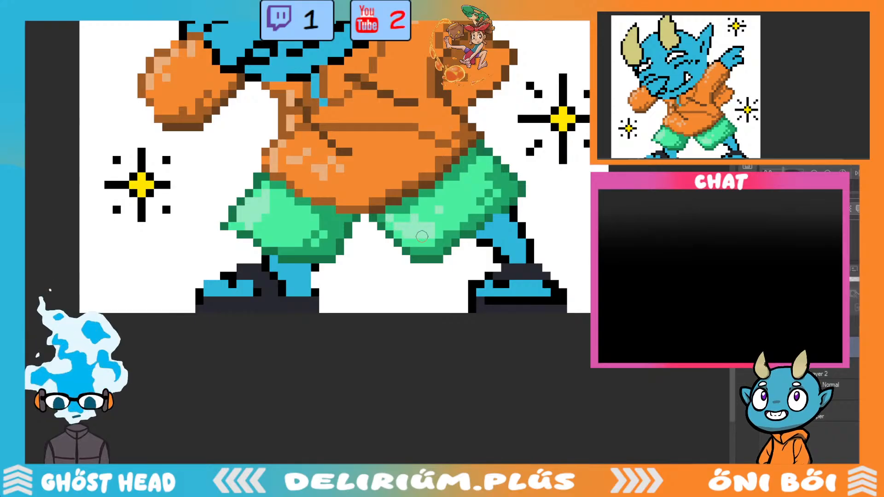
Paint grey highlights on the left sandal's upper strap and front sole edge, replacing the black outline there.
{"action": "scroll", "coordinate": [431, 228], "scroll_direction": "down", "scroll_amount": 3}
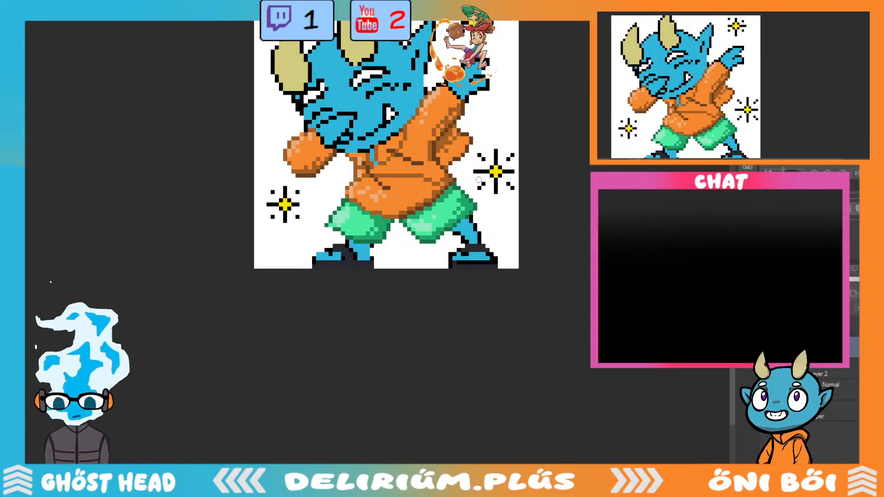
{"action": "scroll", "coordinate": [478, 193], "scroll_direction": "up", "scroll_amount": 3}
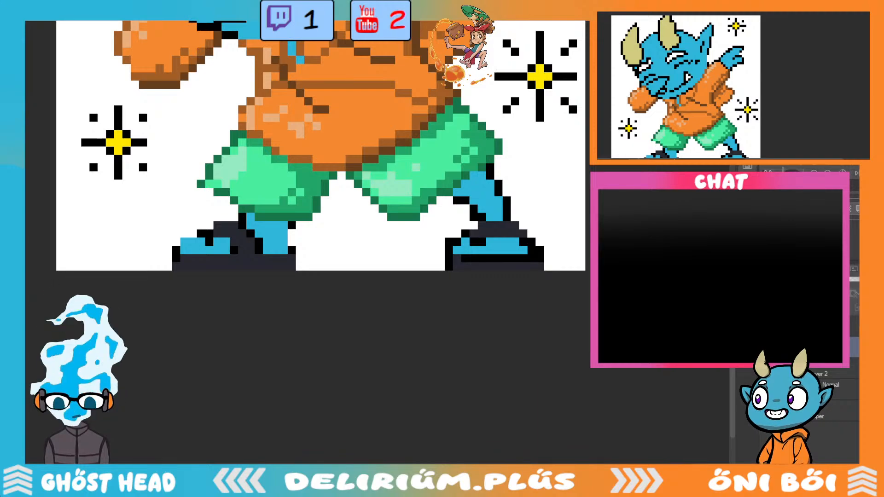
{"action": "scroll", "coordinate": [304, 239], "scroll_direction": "up", "scroll_amount": 5}
{"action": "scroll", "coordinate": [304, 239], "scroll_direction": "down", "scroll_amount": 1}
{"action": "scroll", "coordinate": [304, 239], "scroll_direction": "up", "scroll_amount": 1}
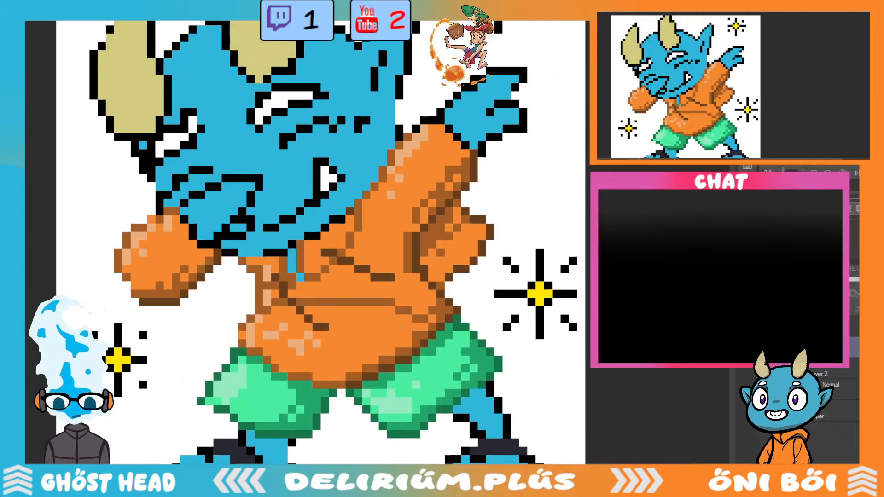
{"action": "scroll", "coordinate": [304, 239], "scroll_direction": "down", "scroll_amount": 2}
{"action": "scroll", "coordinate": [226, 372], "scroll_direction": "down", "scroll_amount": 1}
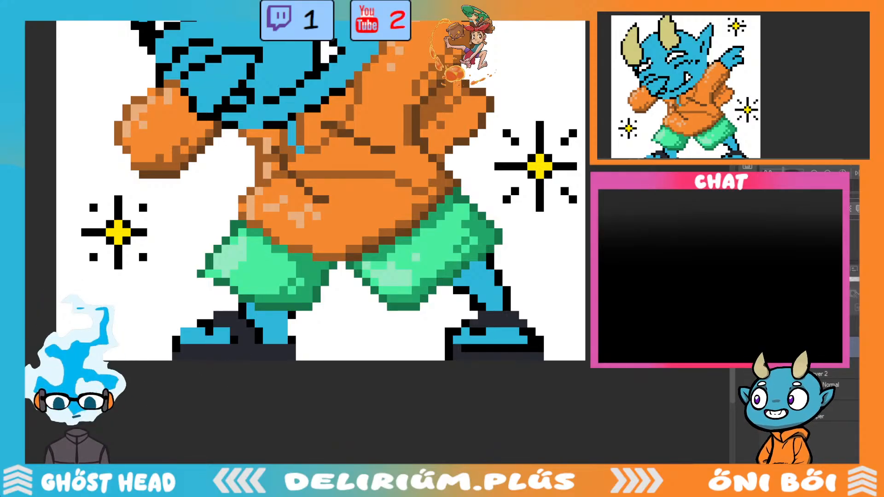
{"action": "mouse_move", "coordinate": [243, 313]}
{"action": "left_mouse_down"}
{"action": "mouse_move", "coordinate": [217, 320]}
{"action": "mouse_move", "coordinate": [234, 316]}
{"action": "left_mouse_up"}
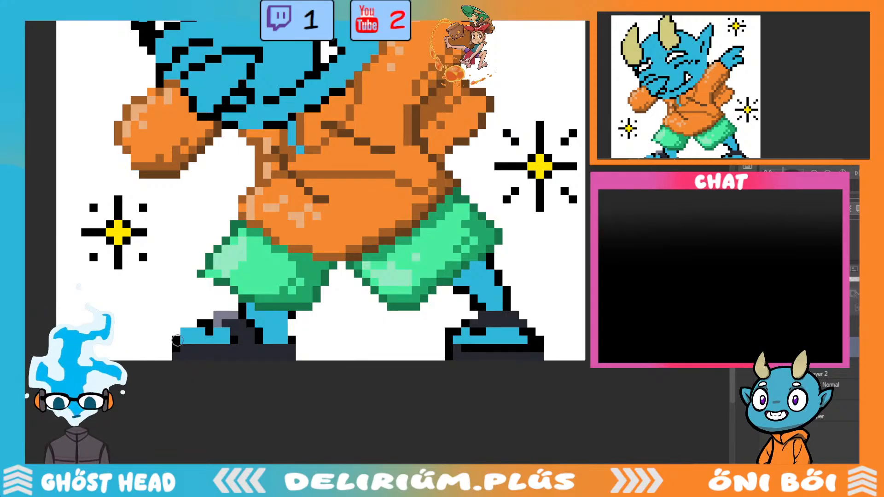
{"action": "left_click", "coordinate": [177, 345]}
{"action": "left_click", "coordinate": [177, 348]}
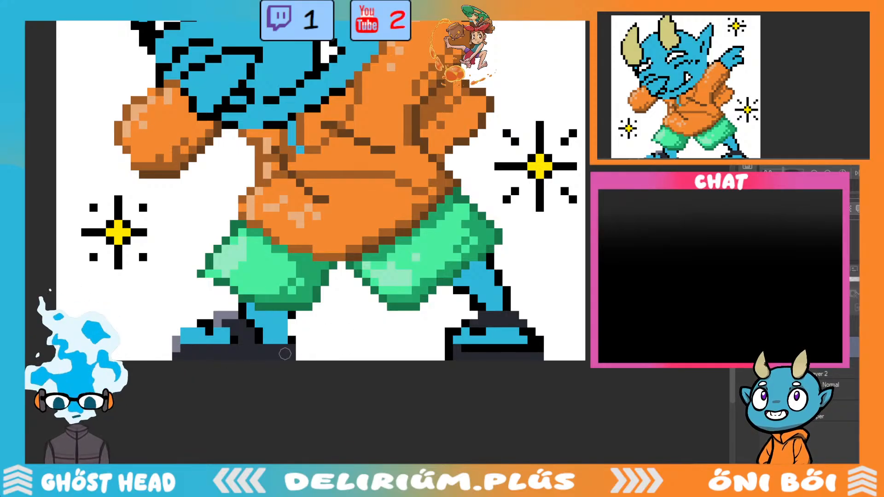
{"action": "mouse_move", "coordinate": [214, 321]}
{"action": "left_mouse_down"}
{"action": "mouse_move", "coordinate": [202, 324]}
{"action": "mouse_move", "coordinate": [212, 322]}
{"action": "left_mouse_up"}
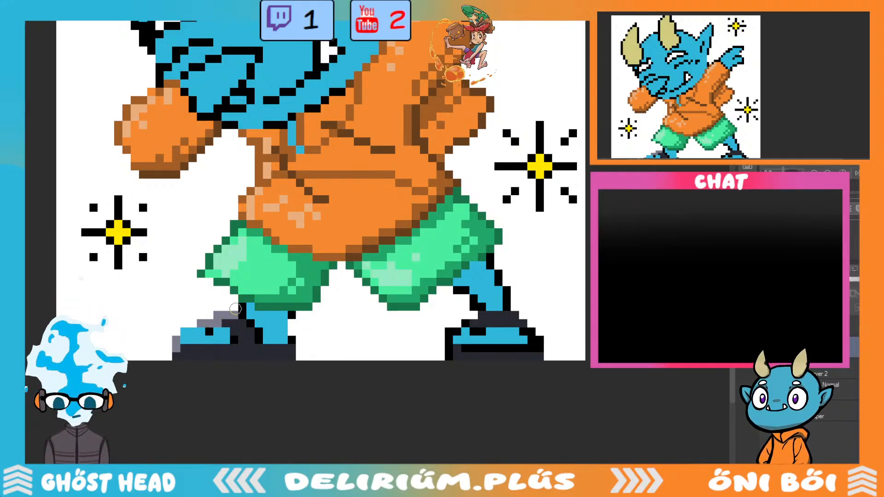
Add matching grey highlights to the right sandal's upper strap and the front edge of its sole.
{"action": "mouse_move", "coordinate": [467, 321]}
{"action": "left_mouse_down"}
{"action": "mouse_move", "coordinate": [508, 316]}
{"action": "mouse_move", "coordinate": [500, 317]}
{"action": "left_mouse_up"}
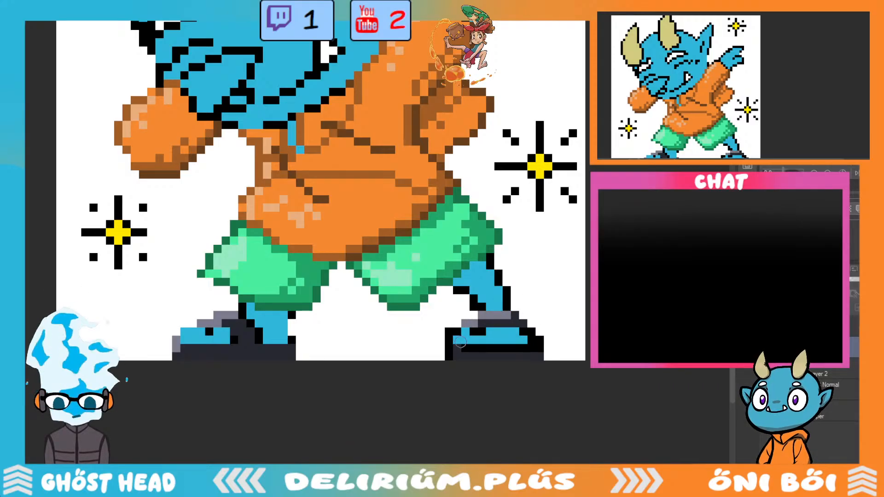
{"action": "left_click_drag", "start_coordinate": [452, 346], "coordinate": [451, 357]}
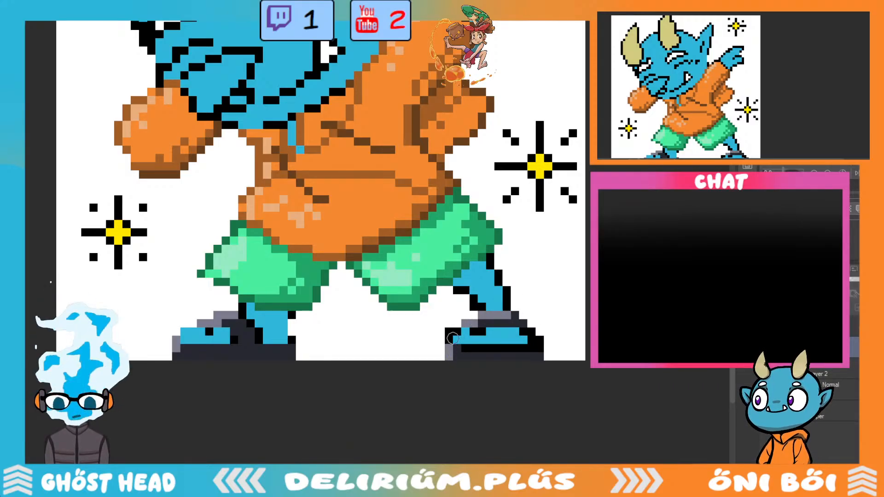
{"action": "scroll", "coordinate": [562, 368], "scroll_direction": "down", "scroll_amount": 2}
{"action": "scroll", "coordinate": [571, 364], "scroll_direction": "up", "scroll_amount": 2}
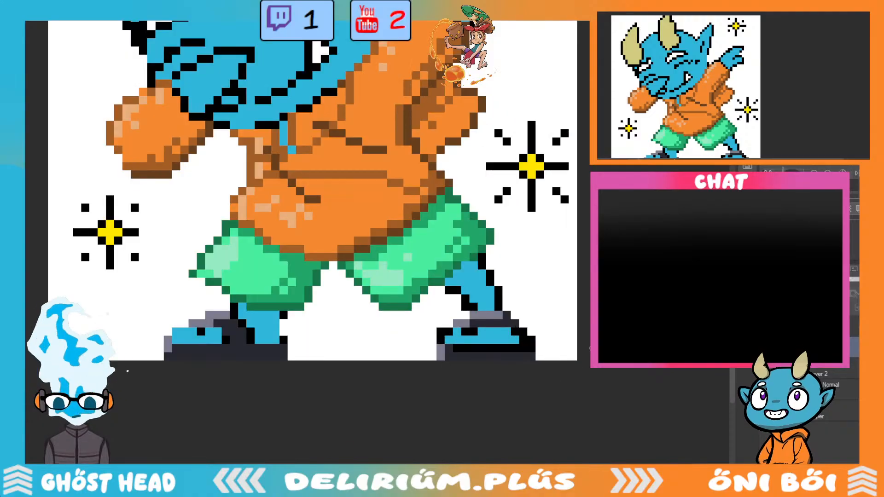
Shade the right side and lower tip of the middle horn with darker olive.
{"action": "scroll", "coordinate": [312, 243], "scroll_direction": "up", "scroll_amount": 5}
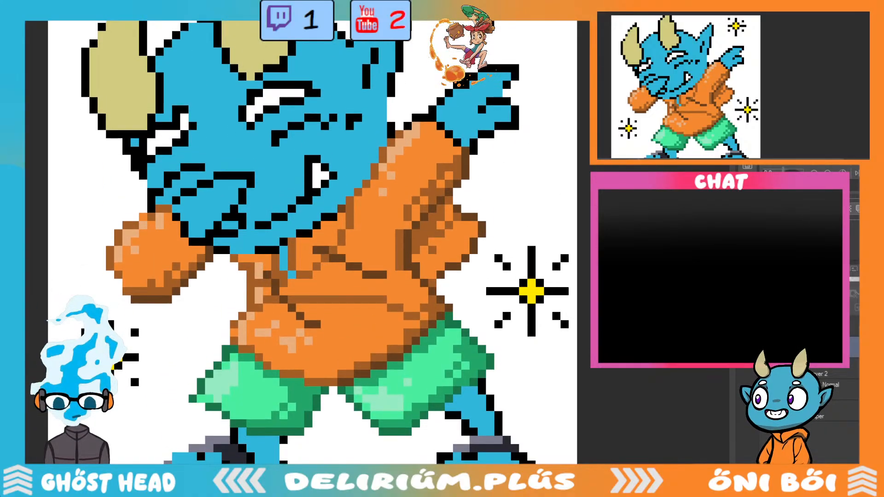
{"action": "scroll", "coordinate": [312, 249], "scroll_direction": "down", "scroll_amount": 1}
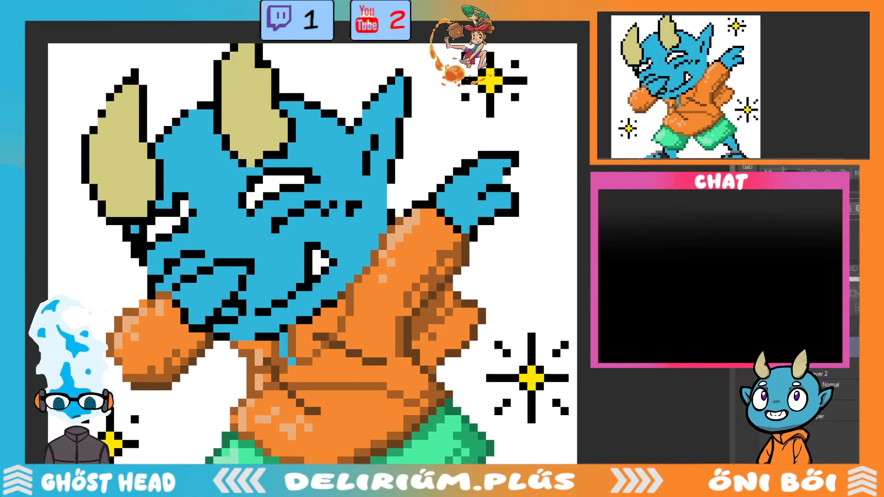
{"action": "left_click", "coordinate": [255, 97], "text": "alt"}
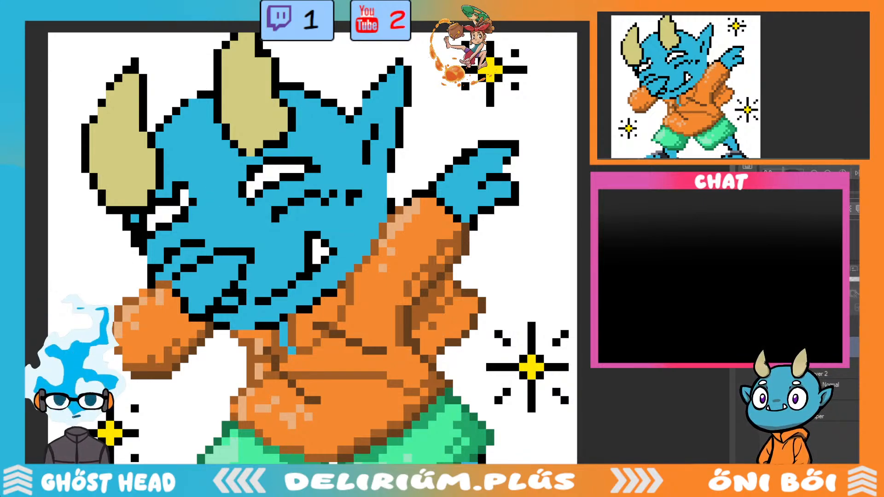
{"action": "mouse_move", "coordinate": [271, 53]}
{"action": "left_mouse_down"}
{"action": "mouse_move", "coordinate": [267, 106]}
{"action": "mouse_move", "coordinate": [279, 113]}
{"action": "mouse_move", "coordinate": [279, 138]}
{"action": "mouse_move", "coordinate": [283, 119]}
{"action": "mouse_move", "coordinate": [257, 141]}
{"action": "mouse_move", "coordinate": [284, 131]}
{"action": "left_mouse_up"}
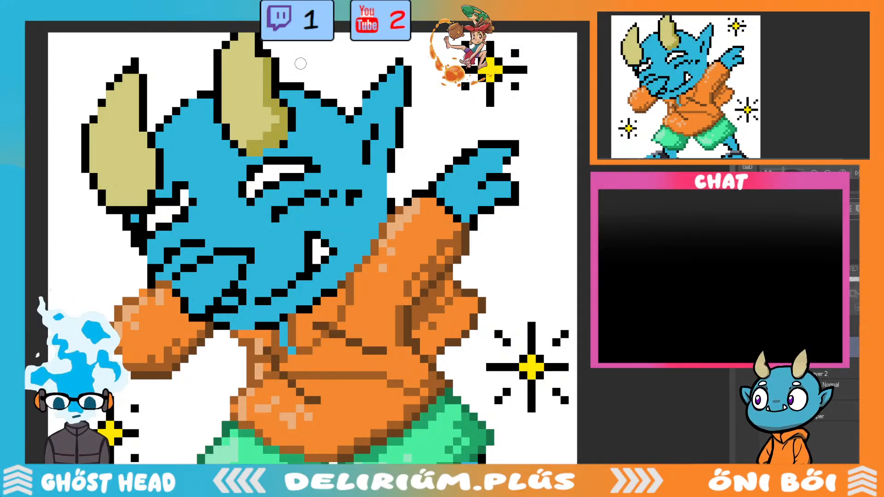
{"action": "scroll", "coordinate": [327, 130], "scroll_direction": "down", "scroll_amount": 2}
{"action": "scroll", "coordinate": [344, 96], "scroll_direction": "up", "scroll_amount": 2}
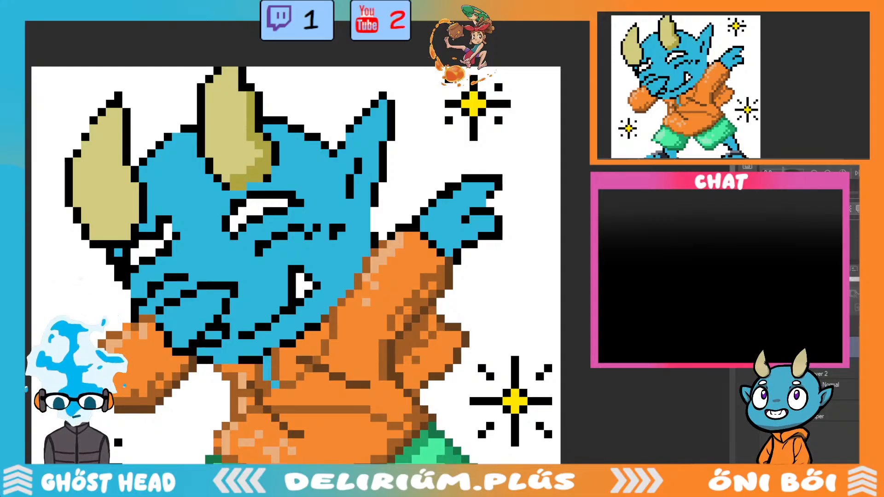
{"action": "scroll", "coordinate": [295, 267], "scroll_direction": "up", "scroll_amount": 3}
{"action": "mouse_move", "coordinate": [242, 158]}
{"action": "left_mouse_down"}
{"action": "mouse_move", "coordinate": [239, 137]}
{"action": "mouse_move", "coordinate": [244, 147]}
{"action": "left_mouse_up"}
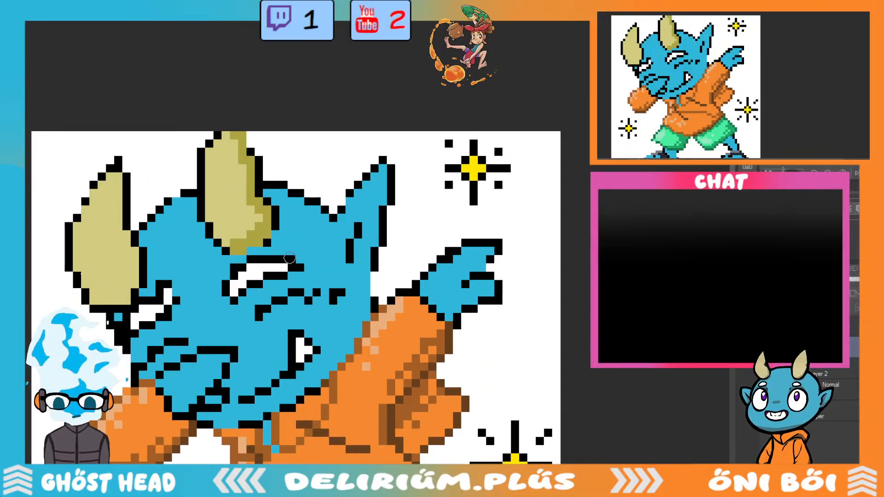
Shade the right side of the left horn with darker olive, covering the black outline pixels beside the head.
{"action": "mouse_move", "coordinate": [119, 184]}
{"action": "left_mouse_down"}
{"action": "mouse_move", "coordinate": [122, 240]}
{"action": "mouse_move", "coordinate": [123, 204]}
{"action": "mouse_move", "coordinate": [140, 277]}
{"action": "left_mouse_up"}
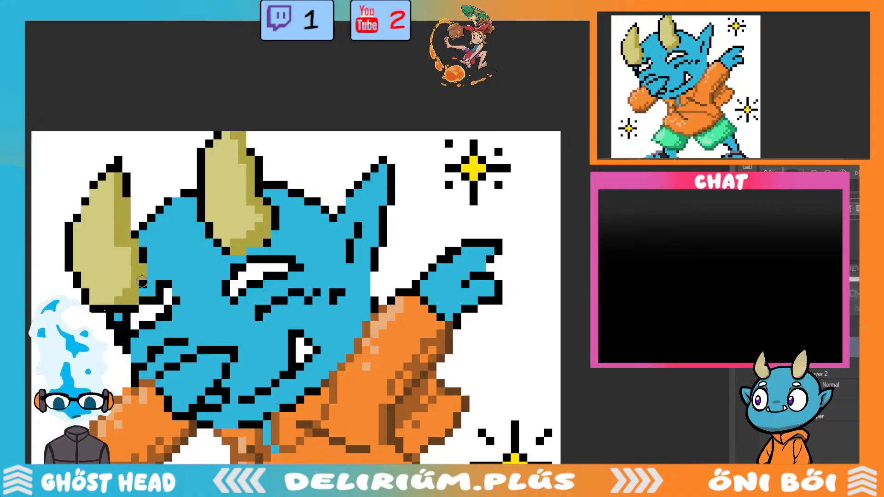
{"action": "left_click_drag", "start_coordinate": [142, 281], "coordinate": [142, 256]}
{"action": "scroll", "coordinate": [278, 327], "scroll_direction": "down", "scroll_amount": 1}
{"action": "scroll", "coordinate": [309, 275], "scroll_direction": "up", "scroll_amount": 1}
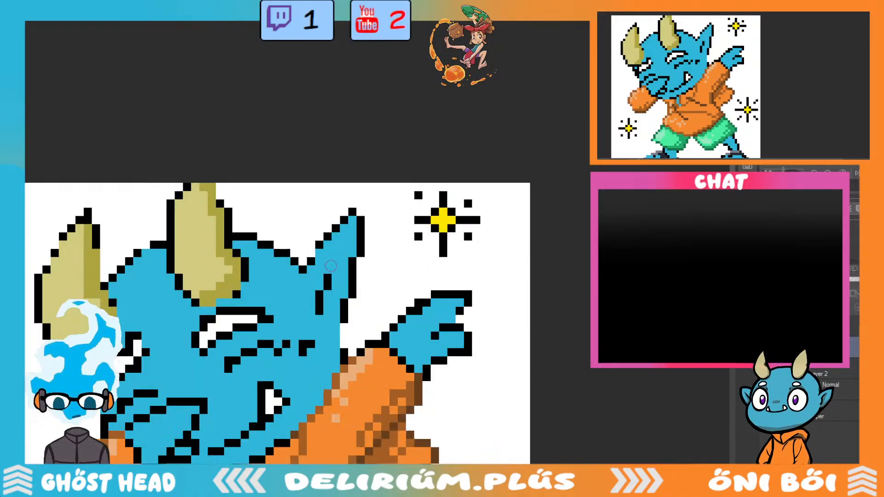
Recolour the left horn's black outline with olive and undo the last stroke where it meets the head.
{"action": "left_click_drag", "start_coordinate": [260, 391], "coordinate": [392, 441]}
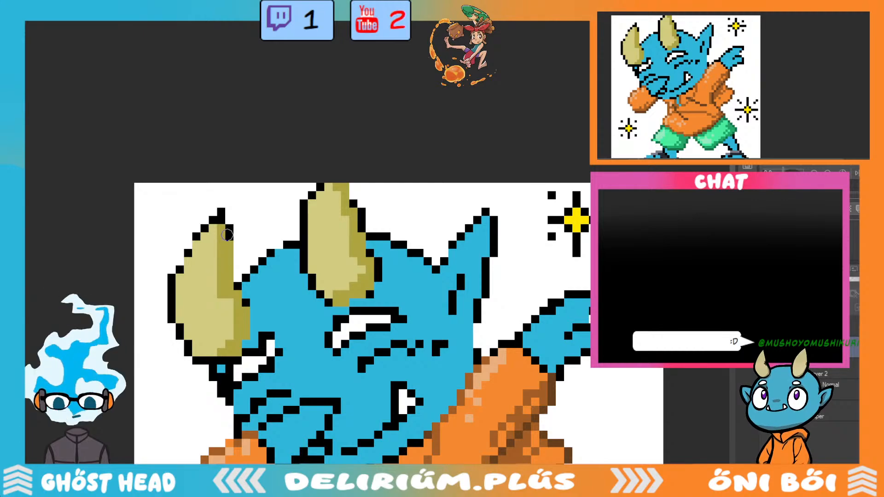
{"action": "scroll", "coordinate": [271, 332], "scroll_direction": "down", "scroll_amount": 1}
{"action": "scroll", "coordinate": [313, 329], "scroll_direction": "up", "scroll_amount": 1}
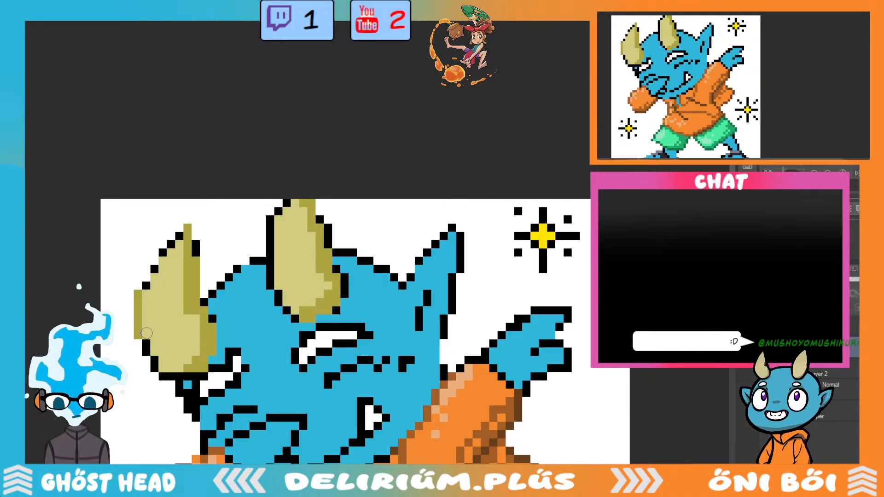
{"action": "left_click_drag", "start_coordinate": [156, 362], "coordinate": [182, 374]}
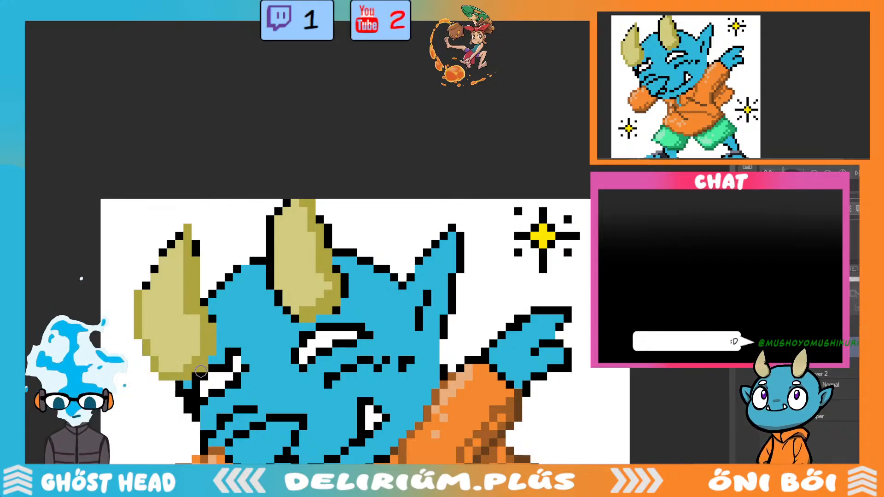
{"action": "mouse_move", "coordinate": [146, 281]}
{"action": "left_mouse_down"}
{"action": "mouse_move", "coordinate": [182, 235]}
{"action": "mouse_move", "coordinate": [200, 231]}
{"action": "mouse_move", "coordinate": [198, 269]}
{"action": "left_mouse_up"}
{"action": "mouse_move", "coordinate": [215, 319]}
{"action": "left_mouse_down"}
{"action": "mouse_move", "coordinate": [217, 300]}
{"action": "mouse_move", "coordinate": [206, 302]}
{"action": "mouse_move", "coordinate": [224, 293]}
{"action": "left_mouse_up"}
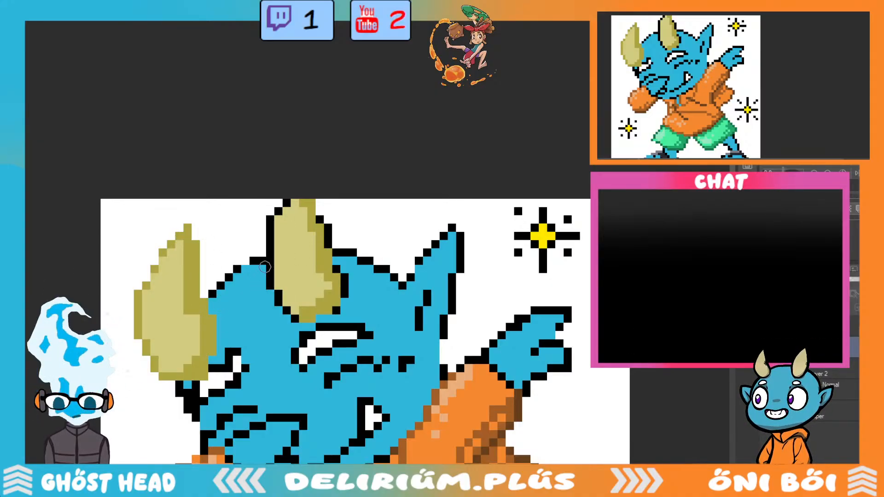
{"action": "key", "text": "ctrl+z"}
Recolour the middle horn's black outline with olive and darken the left horn's lower right edge with deeper olive.
{"action": "mouse_move", "coordinate": [270, 221]}
{"action": "left_mouse_down"}
{"action": "mouse_move", "coordinate": [271, 283]}
{"action": "mouse_move", "coordinate": [278, 213]}
{"action": "mouse_move", "coordinate": [289, 203]}
{"action": "mouse_move", "coordinate": [295, 221]}
{"action": "mouse_move", "coordinate": [267, 234]}
{"action": "mouse_move", "coordinate": [328, 237]}
{"action": "mouse_move", "coordinate": [318, 222]}
{"action": "mouse_move", "coordinate": [327, 224]}
{"action": "mouse_move", "coordinate": [328, 248]}
{"action": "mouse_move", "coordinate": [349, 255]}
{"action": "mouse_move", "coordinate": [338, 309]}
{"action": "mouse_move", "coordinate": [296, 319]}
{"action": "mouse_move", "coordinate": [285, 289]}
{"action": "left_mouse_up"}
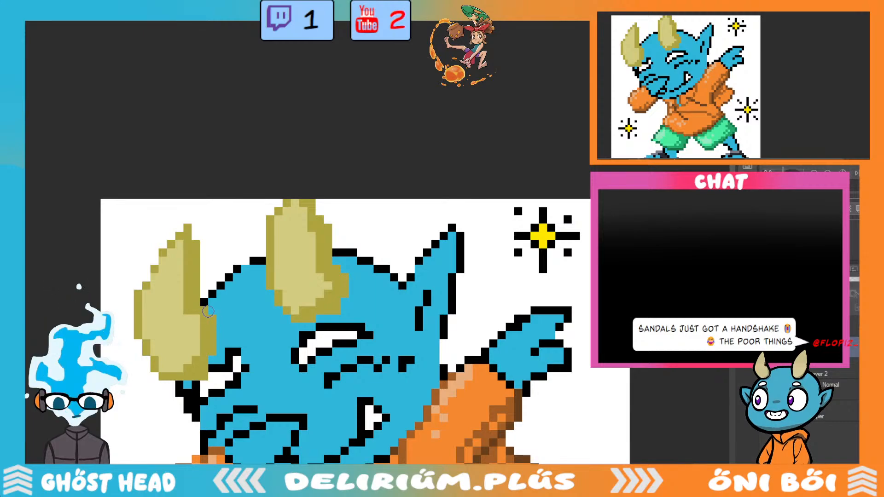
{"action": "mouse_move", "coordinate": [205, 309]}
{"action": "left_mouse_down"}
{"action": "mouse_move", "coordinate": [213, 350]}
{"action": "mouse_move", "coordinate": [228, 336]}
{"action": "mouse_move", "coordinate": [230, 353]}
{"action": "mouse_move", "coordinate": [207, 359]}
{"action": "mouse_move", "coordinate": [205, 377]}
{"action": "mouse_move", "coordinate": [191, 376]}
{"action": "mouse_move", "coordinate": [252, 354]}
{"action": "mouse_move", "coordinate": [200, 368]}
{"action": "mouse_move", "coordinate": [239, 357]}
{"action": "mouse_move", "coordinate": [192, 394]}
{"action": "mouse_move", "coordinate": [185, 377]}
{"action": "left_mouse_up"}
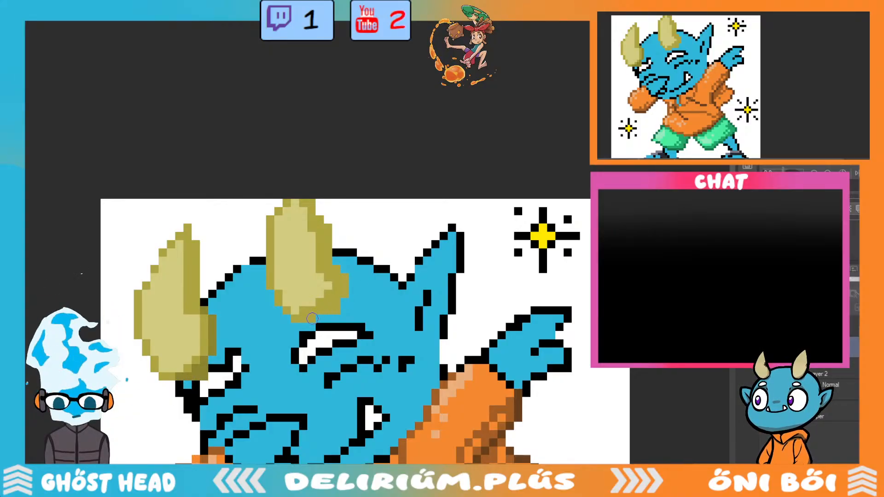
Darken the right and lower edges of the middle horn with deeper olive.
{"action": "left_click_drag", "start_coordinate": [313, 318], "coordinate": [319, 324]}
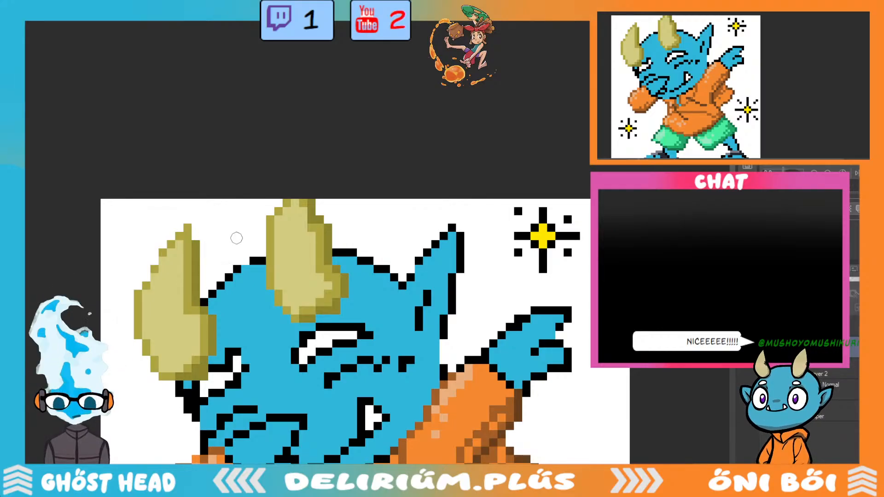
{"action": "scroll", "coordinate": [292, 326], "scroll_direction": "down", "scroll_amount": 2}
{"action": "scroll", "coordinate": [477, 383], "scroll_direction": "up", "scroll_amount": 2}
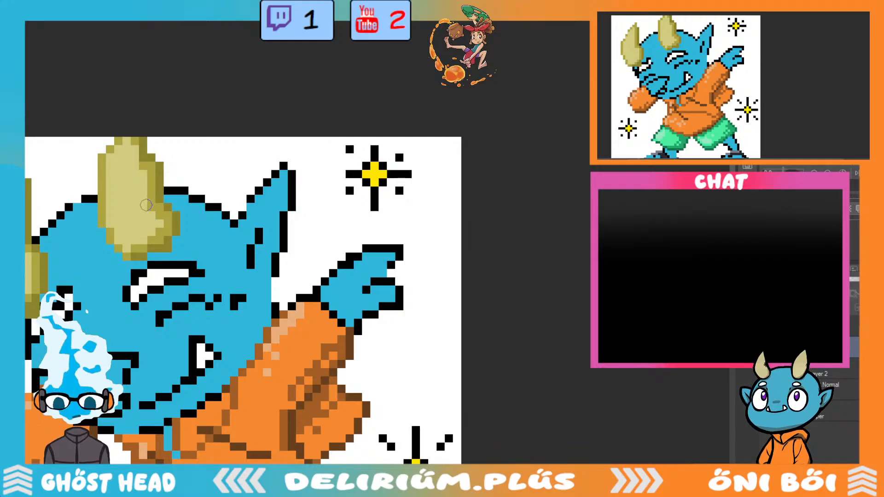
Add pale yellow highlight pixels along the left sides of the middle horn and the left horn.
{"action": "left_click", "coordinate": [132, 204], "text": "alt"}
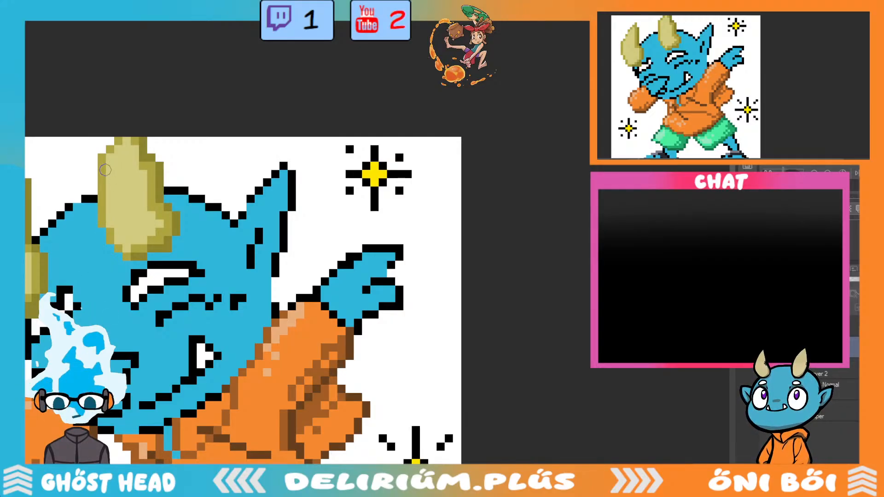
{"action": "mouse_move", "coordinate": [112, 168]}
{"action": "left_mouse_down"}
{"action": "mouse_move", "coordinate": [111, 209]}
{"action": "mouse_move", "coordinate": [122, 191]}
{"action": "mouse_move", "coordinate": [126, 210]}
{"action": "left_mouse_up"}
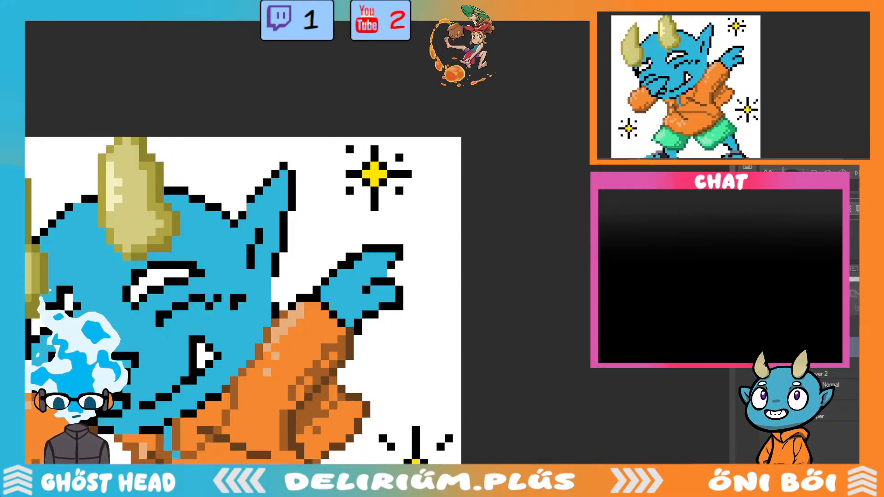
{"action": "left_click_drag", "start_coordinate": [364, 467], "coordinate": [322, 467]}
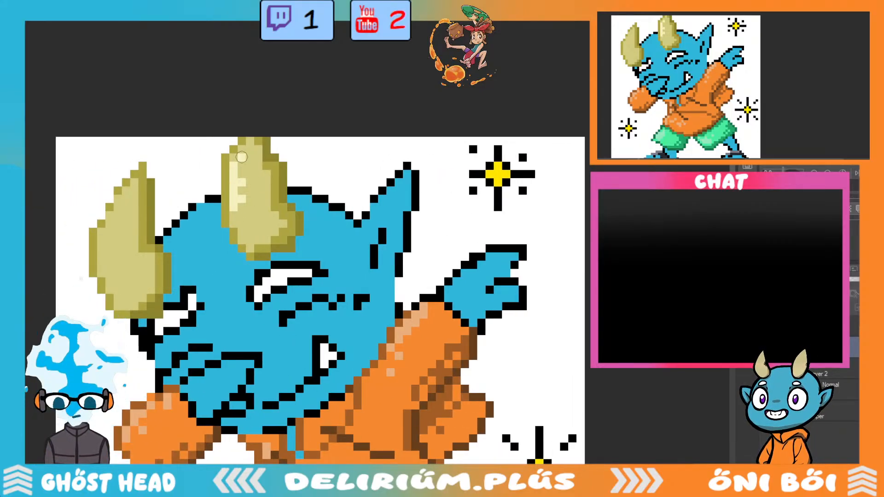
{"action": "mouse_move", "coordinate": [121, 193]}
{"action": "left_mouse_down"}
{"action": "mouse_move", "coordinate": [104, 232]}
{"action": "mouse_move", "coordinate": [112, 230]}
{"action": "mouse_move", "coordinate": [105, 267]}
{"action": "left_mouse_up"}
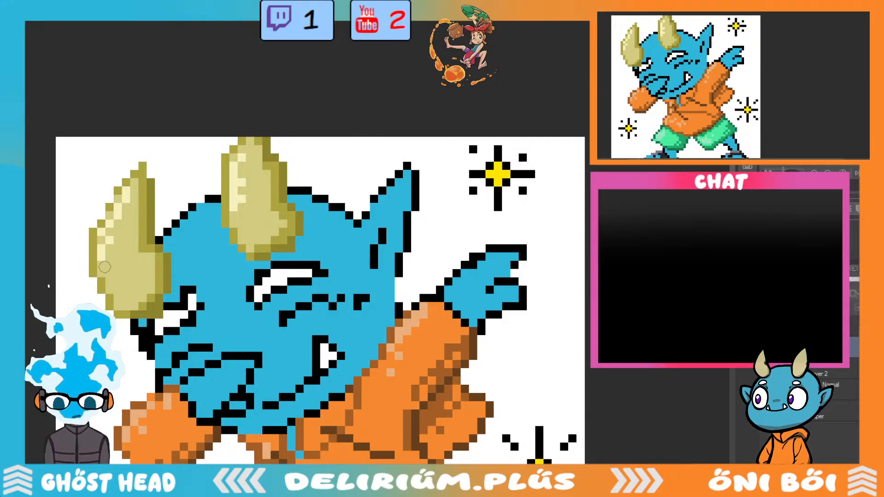
Paint over the middle horn's highlight with its base colour and redraw it as scattered pale yellow pixels, undoing the last stroke.
{"action": "scroll", "coordinate": [258, 302], "scroll_direction": "down", "scroll_amount": 3}
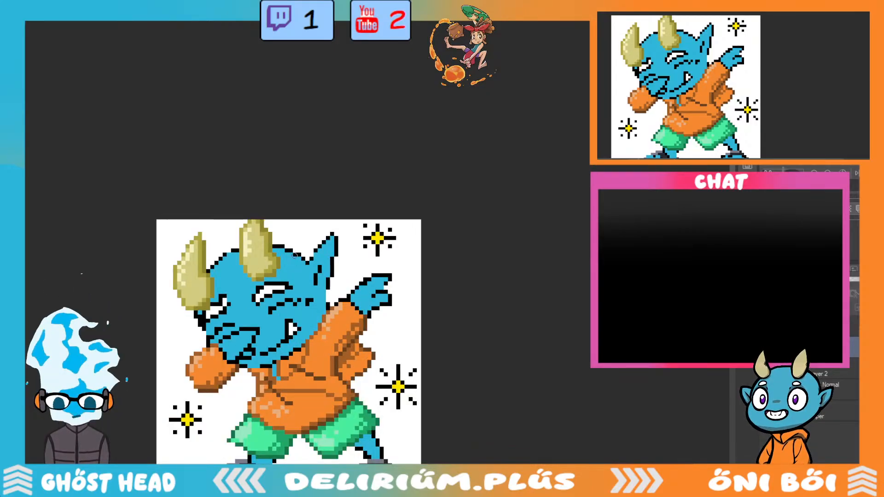
{"action": "scroll", "coordinate": [295, 255], "scroll_direction": "up", "scroll_amount": 3}
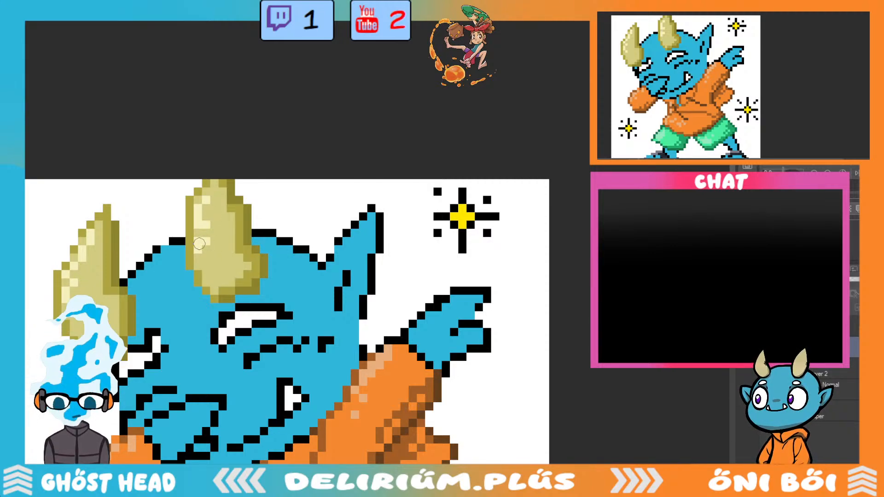
{"action": "mouse_move", "coordinate": [203, 220]}
{"action": "left_mouse_down"}
{"action": "mouse_move", "coordinate": [199, 231]}
{"action": "mouse_move", "coordinate": [206, 201]}
{"action": "mouse_move", "coordinate": [207, 247]}
{"action": "mouse_move", "coordinate": [199, 250]}
{"action": "left_mouse_up"}
{"action": "left_click", "coordinate": [86, 253], "text": "alt"}
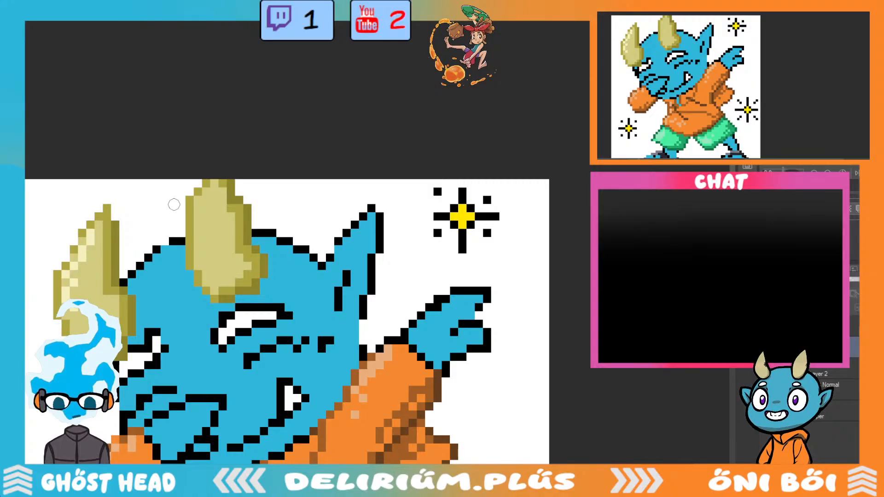
{"action": "mouse_move", "coordinate": [205, 198]}
{"action": "left_mouse_down"}
{"action": "mouse_move", "coordinate": [198, 252]}
{"action": "mouse_move", "coordinate": [214, 193]}
{"action": "mouse_move", "coordinate": [210, 206]}
{"action": "mouse_move", "coordinate": [229, 210]}
{"action": "mouse_move", "coordinate": [209, 199]}
{"action": "mouse_move", "coordinate": [199, 239]}
{"action": "mouse_move", "coordinate": [207, 200]}
{"action": "mouse_move", "coordinate": [198, 245]}
{"action": "mouse_move", "coordinate": [211, 260]}
{"action": "left_mouse_up"}
{"action": "key", "text": "ctrl+z"}
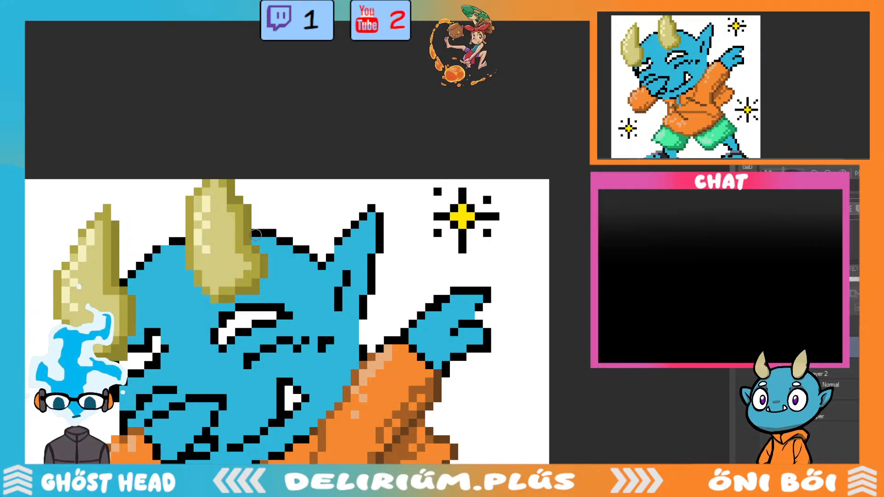
{"action": "key", "text": "ctrl+minus"}
{"action": "scroll", "coordinate": [374, 313], "scroll_direction": "up", "scroll_amount": 2}
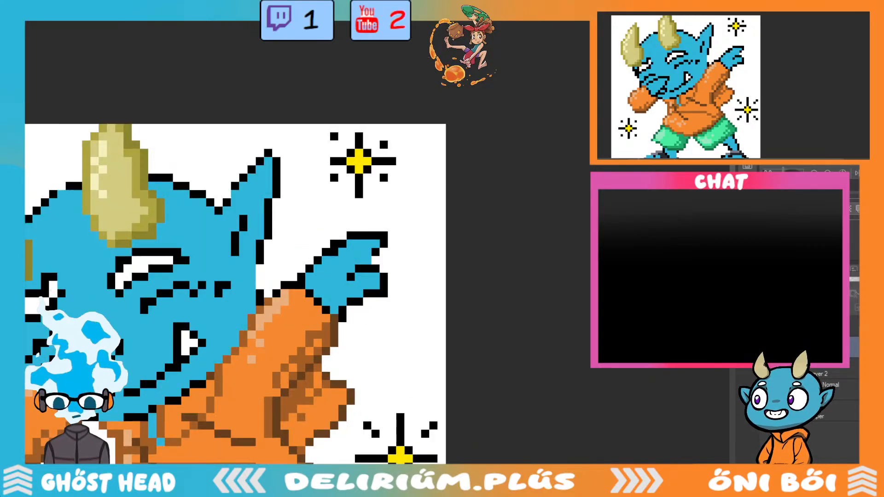
{"action": "scroll", "coordinate": [359, 294], "scroll_direction": "left", "scroll_amount": 5}
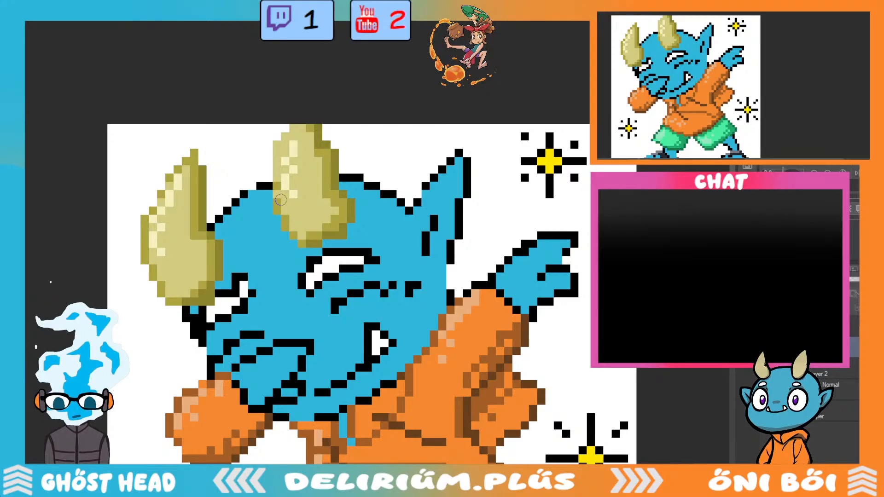
{"action": "scroll", "coordinate": [383, 276], "scroll_direction": "down", "scroll_amount": 3}
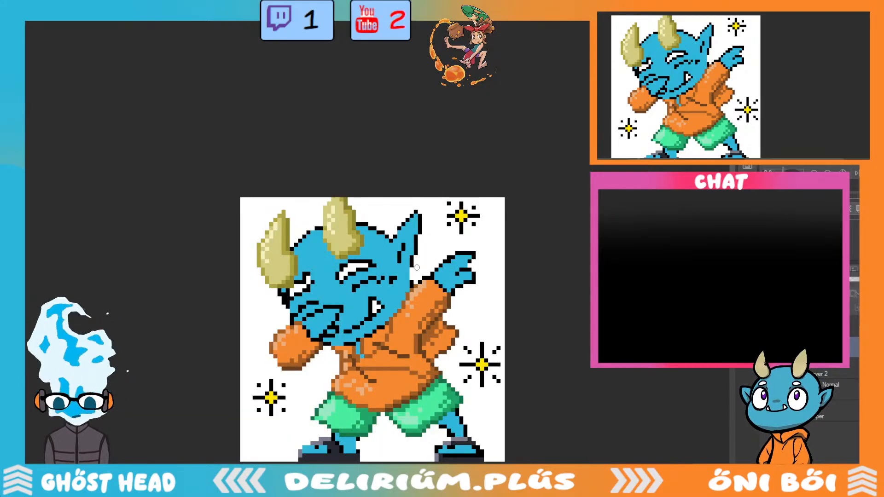
{"action": "scroll", "coordinate": [414, 272], "scroll_direction": "up", "scroll_amount": 3}
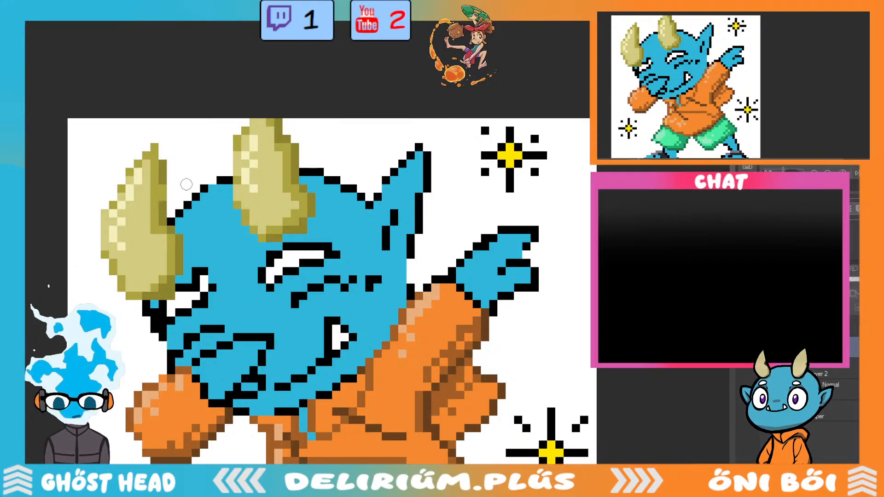
{"action": "key", "text": "ctrl+minus"}
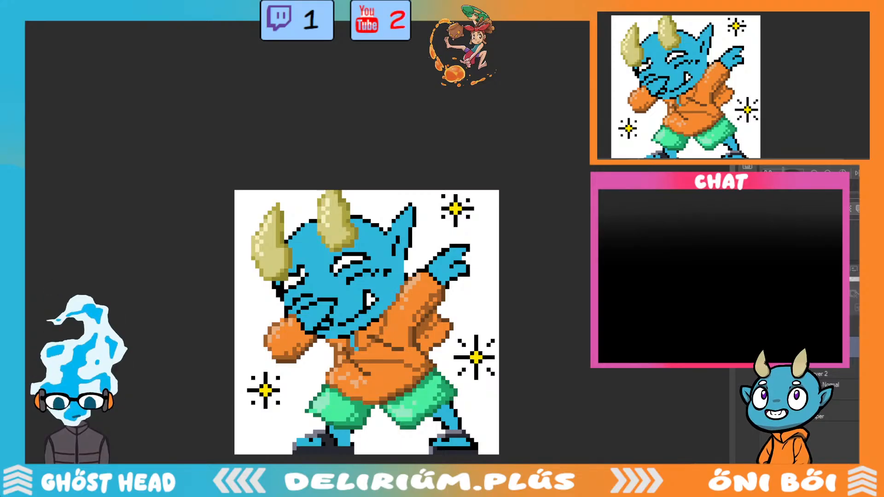
Recolour the black outlines of both sandals and their soles with dark blue-grey.
{"action": "scroll", "coordinate": [507, 375], "scroll_direction": "down", "scroll_amount": 3}
{"action": "scroll", "coordinate": [506, 375], "scroll_direction": "up", "scroll_amount": 3}
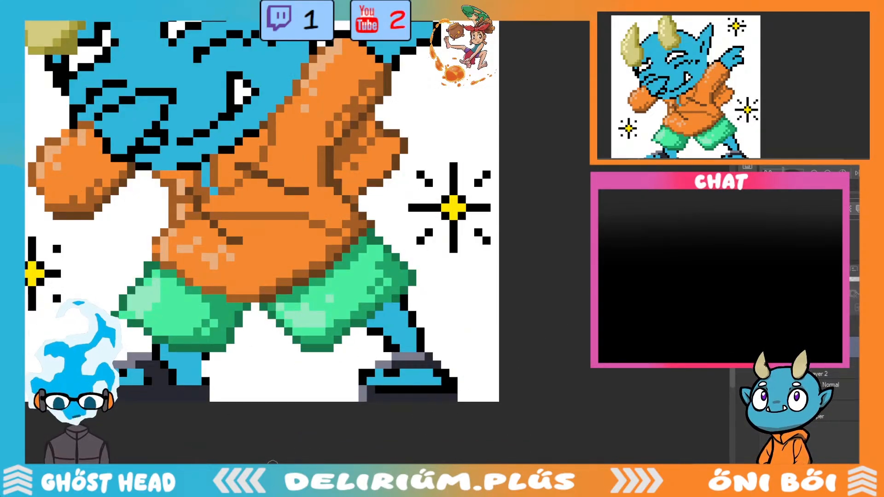
{"action": "left_click", "coordinate": [165, 388]}
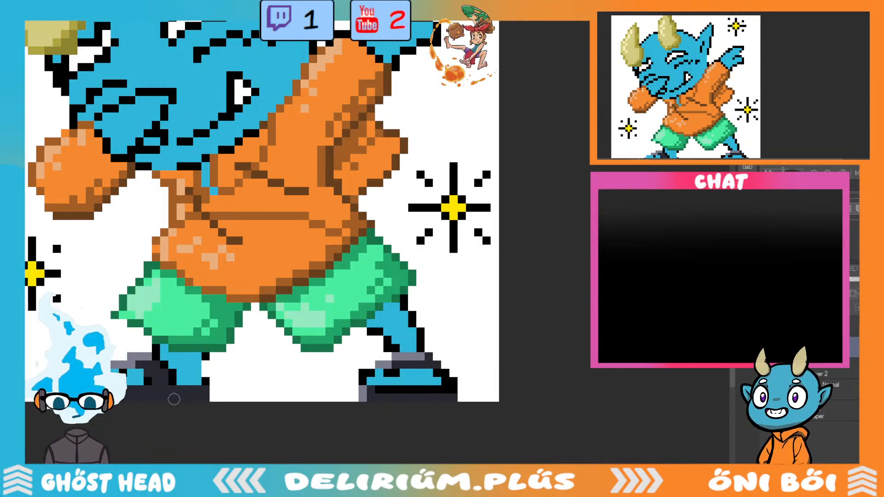
{"action": "mouse_move", "coordinate": [172, 398]}
{"action": "left_mouse_down"}
{"action": "mouse_move", "coordinate": [205, 398]}
{"action": "mouse_move", "coordinate": [175, 399]}
{"action": "mouse_move", "coordinate": [202, 392]}
{"action": "mouse_move", "coordinate": [179, 390]}
{"action": "left_mouse_up"}
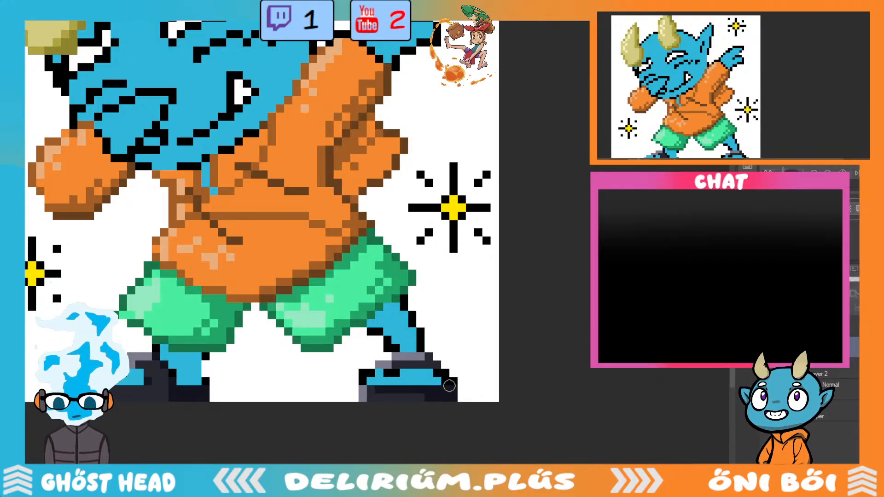
{"action": "scroll", "coordinate": [480, 401], "scroll_direction": "down", "scroll_amount": 2}
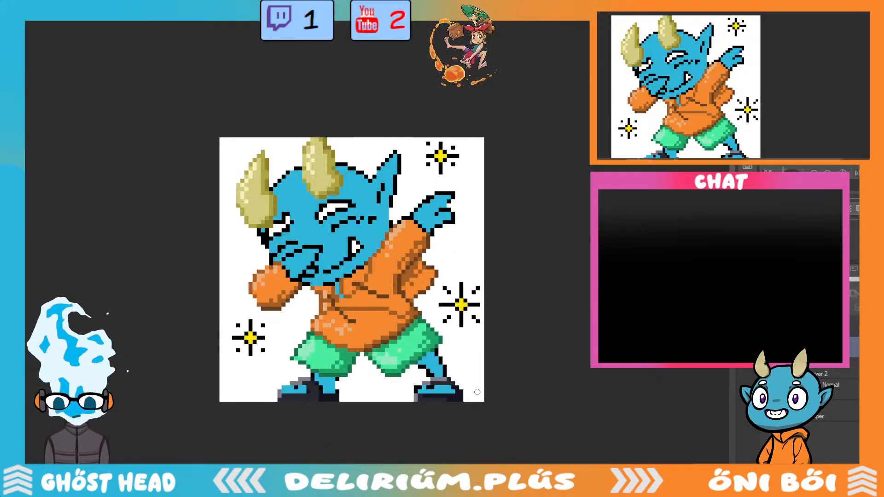
{"action": "scroll", "coordinate": [482, 399], "scroll_direction": "up", "scroll_amount": 2}
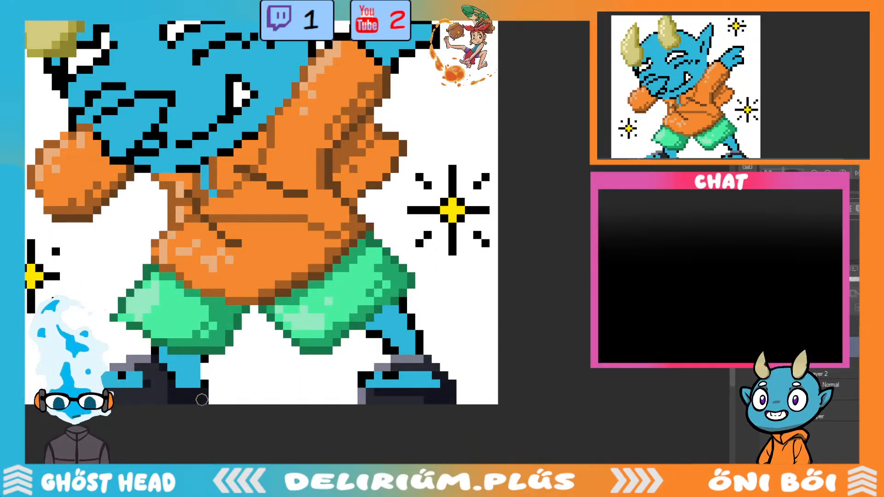
Recolour the black outline of the hand covering the face with dark blue.
{"action": "scroll", "coordinate": [304, 212], "scroll_direction": "left", "scroll_amount": 3}
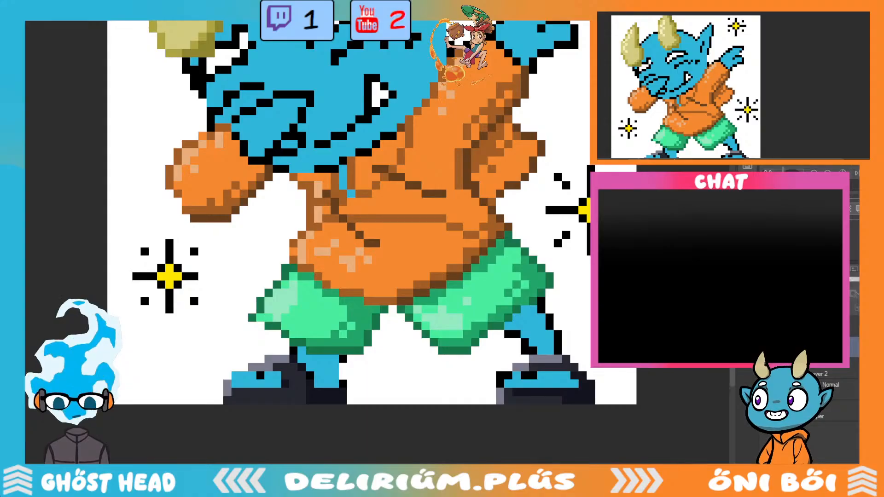
{"action": "scroll", "coordinate": [350, 230], "scroll_direction": "up", "scroll_amount": 4}
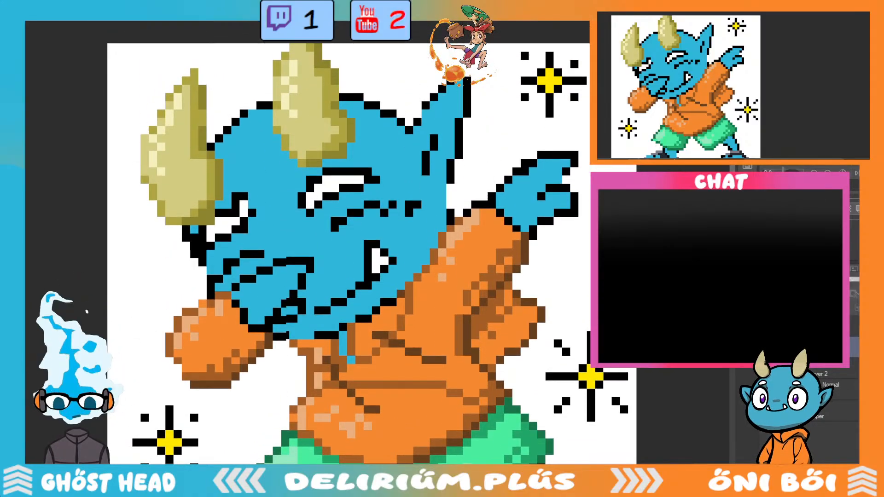
{"action": "scroll", "coordinate": [349, 239], "scroll_direction": "down", "scroll_amount": 3}
{"action": "scroll", "coordinate": [350, 239], "scroll_direction": "up", "scroll_amount": 2}
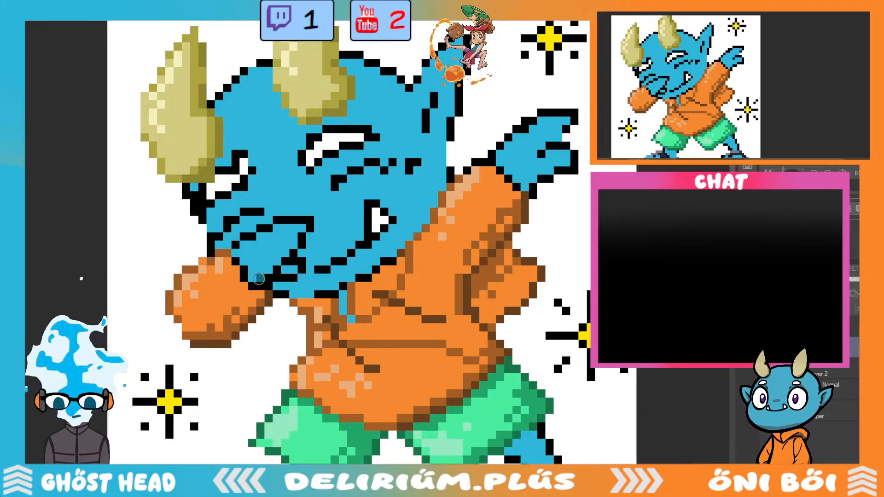
{"action": "mouse_move", "coordinate": [267, 275]}
{"action": "left_mouse_down"}
{"action": "mouse_move", "coordinate": [299, 251]}
{"action": "mouse_move", "coordinate": [301, 271]}
{"action": "mouse_move", "coordinate": [287, 278]}
{"action": "mouse_move", "coordinate": [307, 256]}
{"action": "mouse_move", "coordinate": [294, 253]}
{"action": "mouse_move", "coordinate": [312, 220]}
{"action": "mouse_move", "coordinate": [278, 219]}
{"action": "mouse_move", "coordinate": [311, 221]}
{"action": "mouse_move", "coordinate": [325, 203]}
{"action": "mouse_move", "coordinate": [238, 241]}
{"action": "mouse_move", "coordinate": [250, 263]}
{"action": "mouse_move", "coordinate": [295, 255]}
{"action": "mouse_move", "coordinate": [239, 262]}
{"action": "left_mouse_up"}
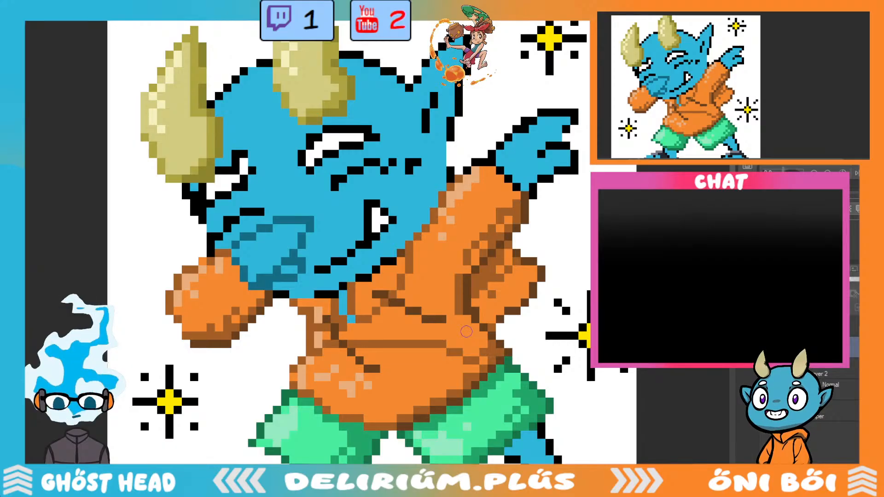
Recolour the outline below the left horn, the smile line and the jaw with dark blue, undoing one stray stroke beside the face.
{"action": "mouse_move", "coordinate": [203, 193]}
{"action": "left_mouse_down"}
{"action": "mouse_move", "coordinate": [204, 217]}
{"action": "mouse_move", "coordinate": [214, 220]}
{"action": "mouse_move", "coordinate": [212, 238]}
{"action": "mouse_move", "coordinate": [221, 236]}
{"action": "mouse_move", "coordinate": [213, 248]}
{"action": "mouse_move", "coordinate": [225, 234]}
{"action": "left_mouse_up"}
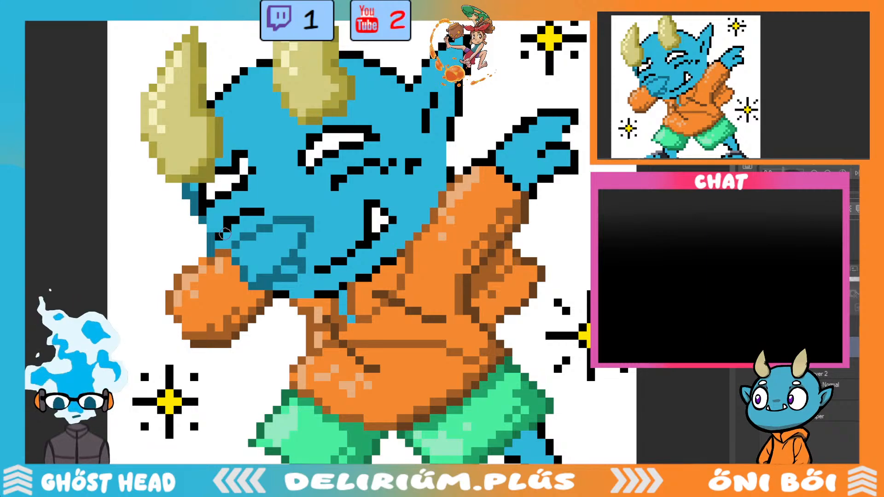
{"action": "key", "text": "ctrl+z"}
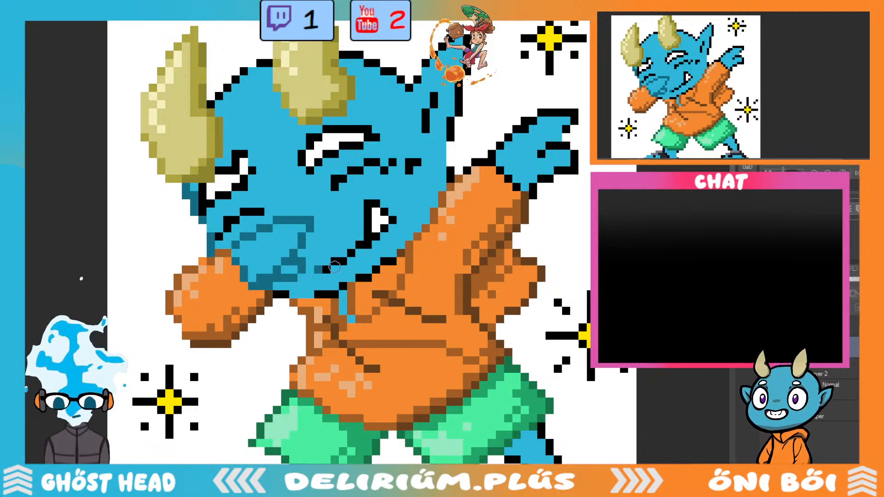
{"action": "left_click_drag", "start_coordinate": [333, 267], "coordinate": [399, 216]}
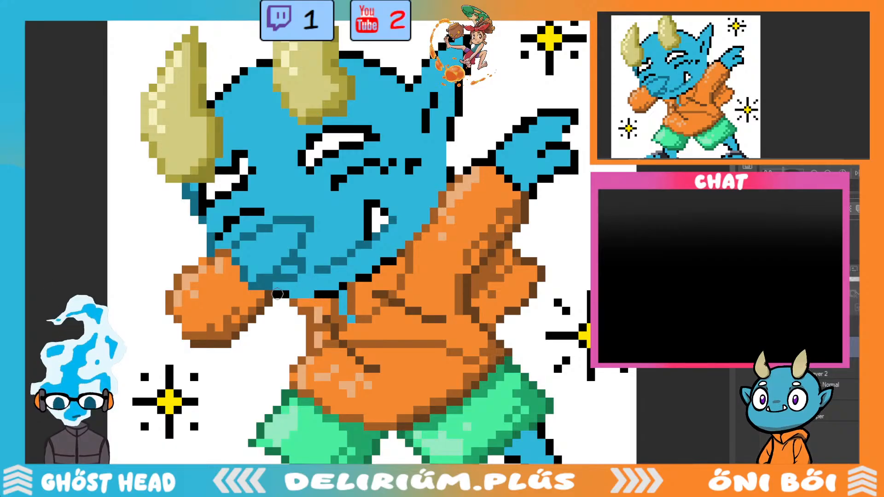
{"action": "mouse_move", "coordinate": [337, 288]}
{"action": "left_mouse_down"}
{"action": "mouse_move", "coordinate": [328, 295]}
{"action": "mouse_move", "coordinate": [392, 261]}
{"action": "left_mouse_up"}
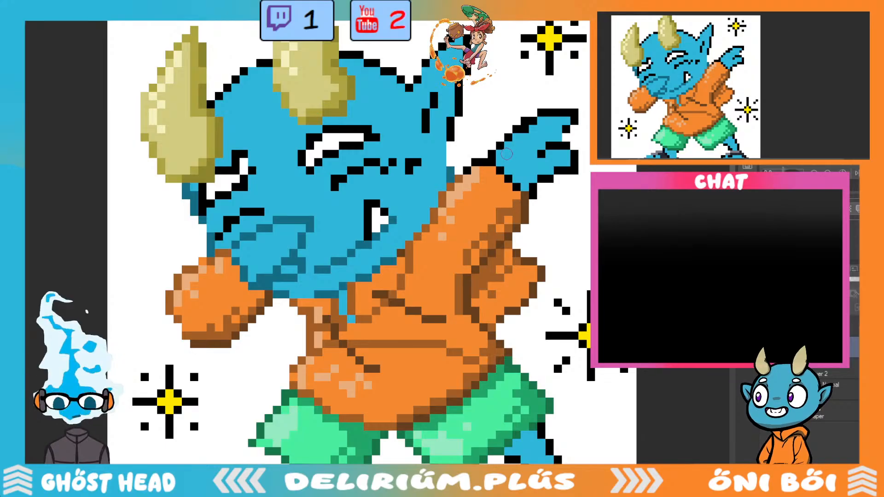
Recolour the raised hand's black outline with dark blue and the adjoining sleeve's upper edge with orange.
{"action": "left_click", "coordinate": [492, 158]}
{"action": "mouse_move", "coordinate": [500, 144]}
{"action": "left_mouse_down"}
{"action": "mouse_move", "coordinate": [547, 115]}
{"action": "mouse_move", "coordinate": [577, 115]}
{"action": "mouse_move", "coordinate": [552, 147]}
{"action": "mouse_move", "coordinate": [572, 148]}
{"action": "mouse_move", "coordinate": [573, 172]}
{"action": "mouse_move", "coordinate": [542, 179]}
{"action": "mouse_move", "coordinate": [535, 194]}
{"action": "mouse_move", "coordinate": [549, 154]}
{"action": "left_mouse_up"}
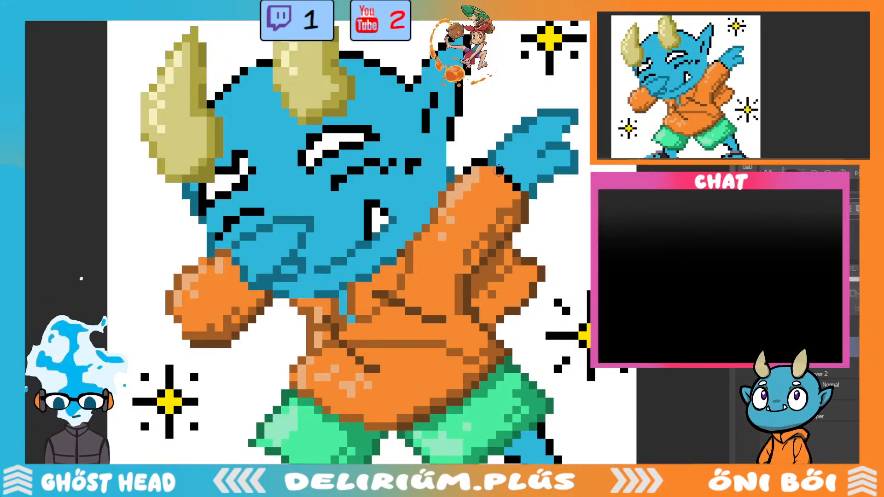
{"action": "left_click_drag", "start_coordinate": [499, 170], "coordinate": [518, 185]}
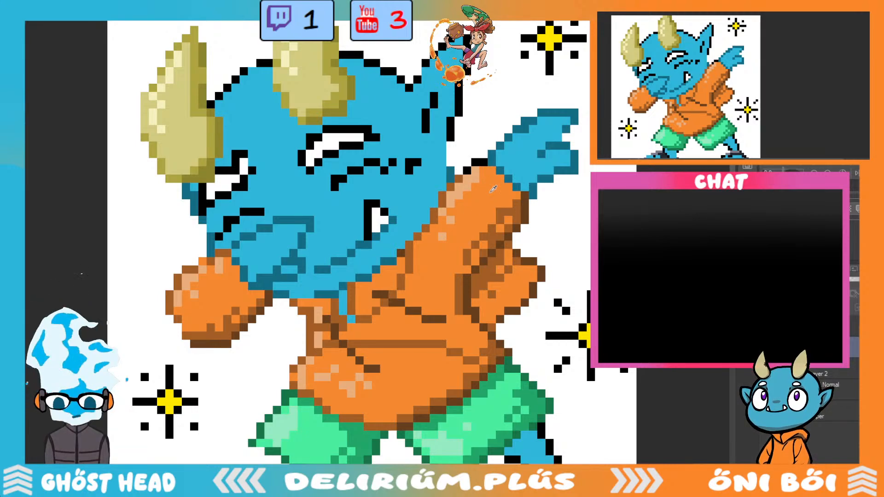
{"action": "left_click", "coordinate": [493, 189], "text": "alt"}
{"action": "mouse_move", "coordinate": [479, 170]}
{"action": "left_mouse_down"}
{"action": "mouse_move", "coordinate": [471, 164]}
{"action": "mouse_move", "coordinate": [492, 149]}
{"action": "left_mouse_up"}
Recolour the outlines of the right ear and the head's upper right with dark blue, and the small cheek mark with purple.
{"action": "left_click", "coordinate": [558, 154], "text": "alt"}
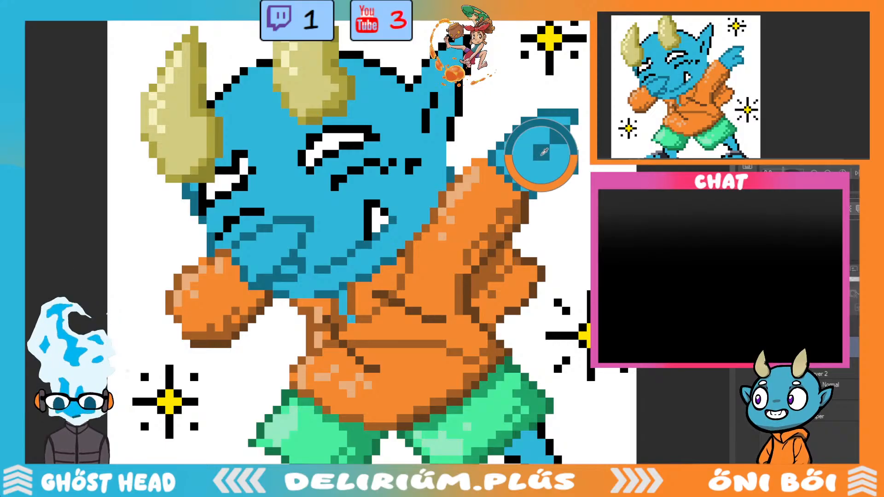
{"action": "left_click_drag", "start_coordinate": [450, 122], "coordinate": [453, 139]}
{"action": "mouse_move", "coordinate": [464, 107]}
{"action": "left_mouse_down"}
{"action": "mouse_move", "coordinate": [461, 82]}
{"action": "mouse_move", "coordinate": [460, 120]}
{"action": "left_mouse_up"}
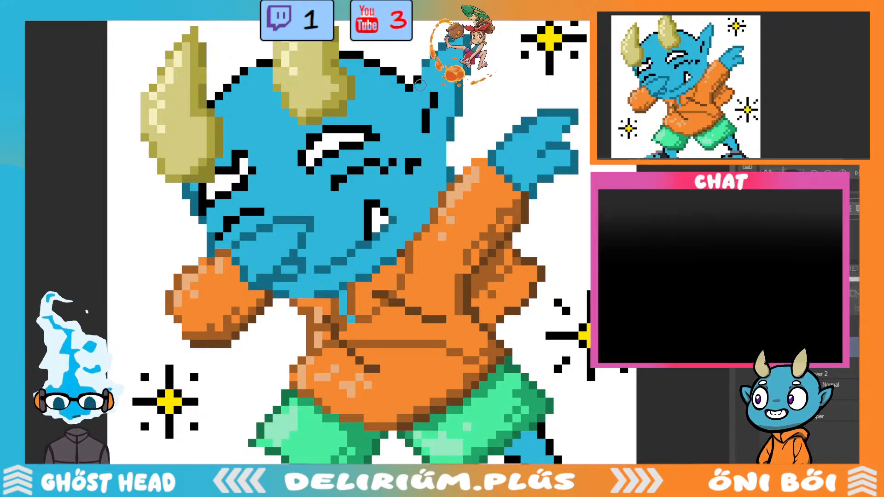
{"action": "mouse_move", "coordinate": [422, 81]}
{"action": "left_mouse_down"}
{"action": "mouse_move", "coordinate": [409, 88]}
{"action": "mouse_move", "coordinate": [437, 96]}
{"action": "mouse_move", "coordinate": [431, 112]}
{"action": "left_mouse_up"}
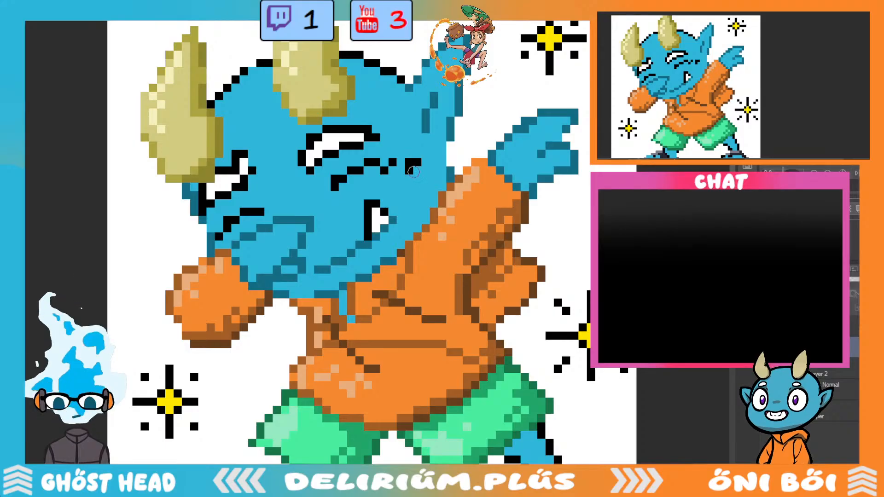
{"action": "mouse_move", "coordinate": [416, 169]}
{"action": "left_mouse_down"}
{"action": "mouse_move", "coordinate": [449, 127]}
{"action": "mouse_move", "coordinate": [408, 78]}
{"action": "mouse_move", "coordinate": [383, 73]}
{"action": "mouse_move", "coordinate": [388, 53]}
{"action": "mouse_move", "coordinate": [371, 65]}
{"action": "mouse_move", "coordinate": [391, 47]}
{"action": "mouse_move", "coordinate": [345, 56]}
{"action": "mouse_move", "coordinate": [366, 58]}
{"action": "left_mouse_up"}
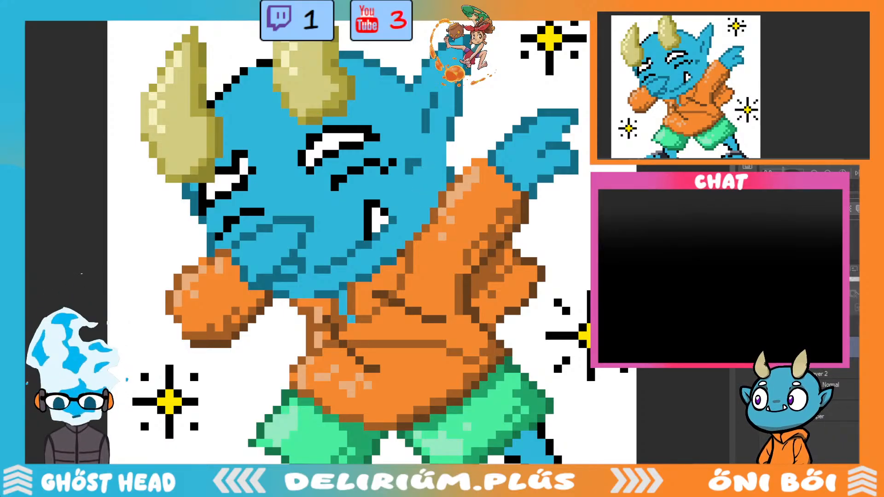
{"action": "left_click_drag", "start_coordinate": [410, 165], "coordinate": [417, 161]}
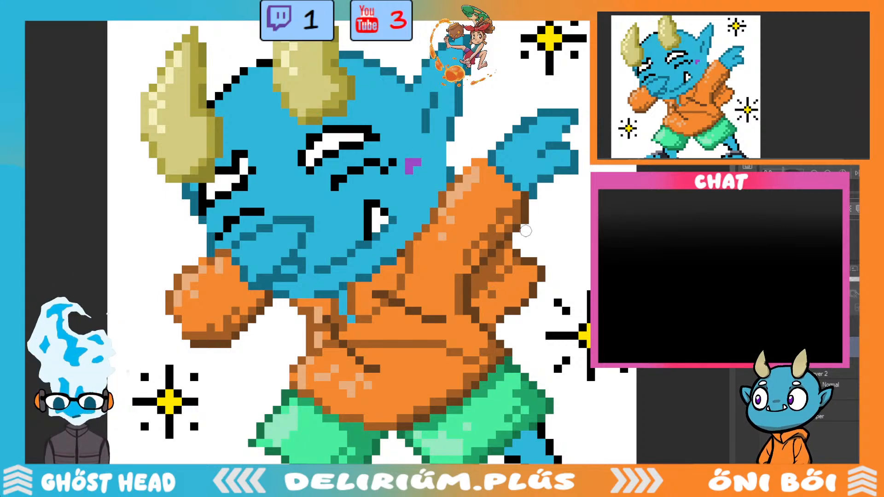
Extend the purple cheek mark into a diagonal line of four pixels, undoing the extra pixels beside it.
{"action": "left_click", "coordinate": [425, 155]}
{"action": "left_click", "coordinate": [401, 171]}
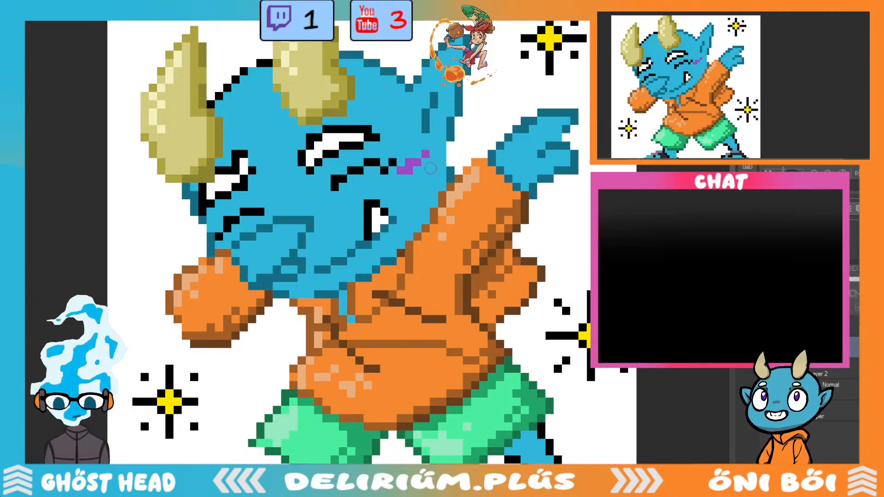
{"action": "key", "text": "ctrl+z"}
{"action": "left_click", "coordinate": [400, 178]}
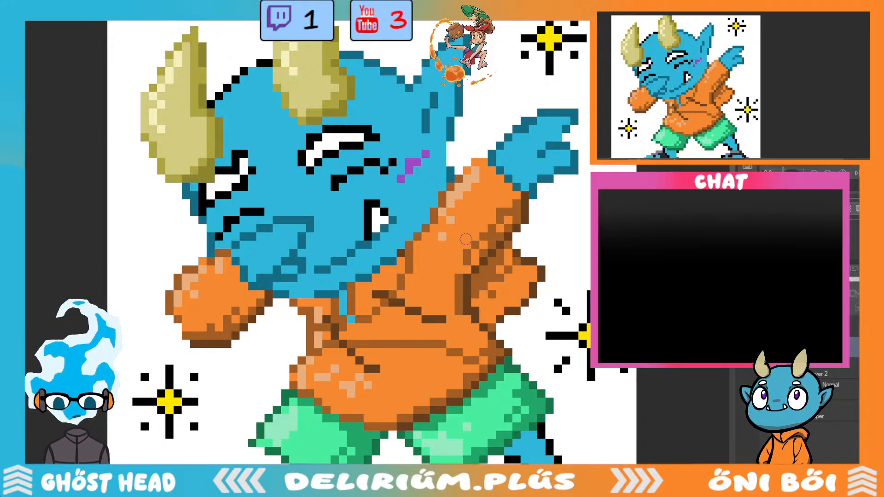
{"action": "left_click", "coordinate": [418, 170]}
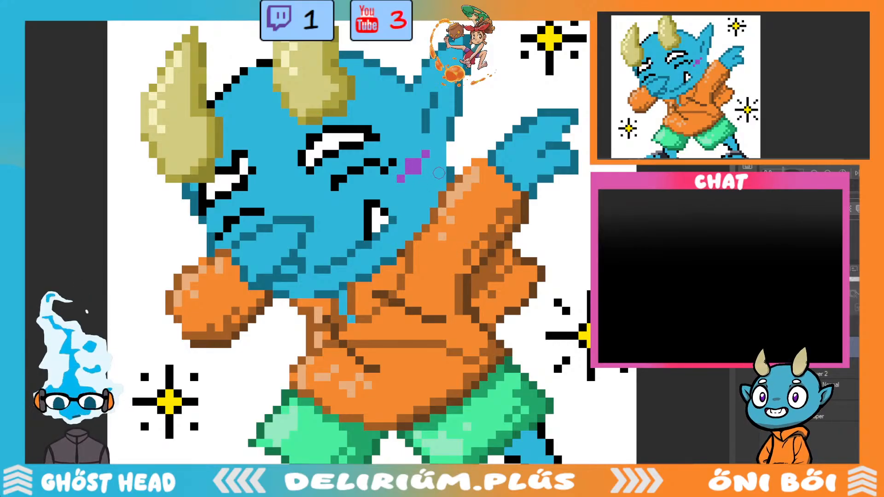
{"action": "key", "text": "ctrl+z"}
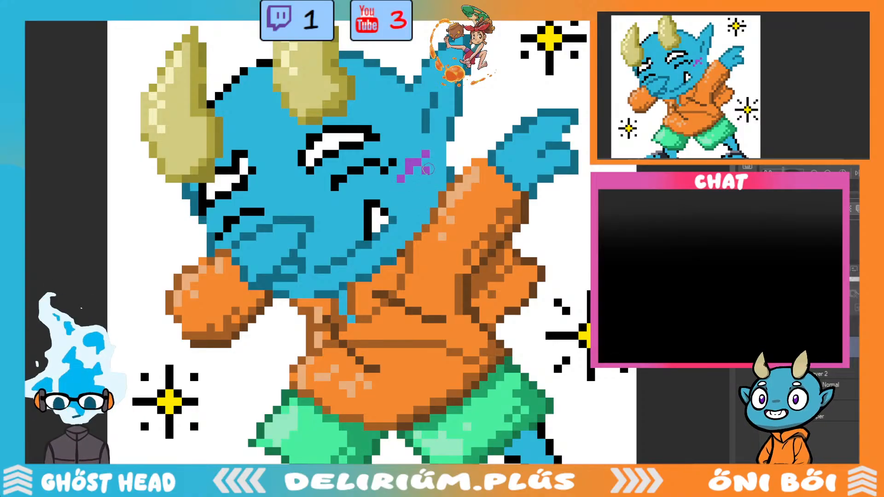
{"action": "mouse_move", "coordinate": [436, 164]}
{"action": "left_mouse_down"}
{"action": "mouse_move", "coordinate": [412, 184]}
{"action": "mouse_move", "coordinate": [432, 178]}
{"action": "left_mouse_up"}
{"action": "key", "text": "ctrl+z"}
{"action": "key", "text": "ctrl+z"}
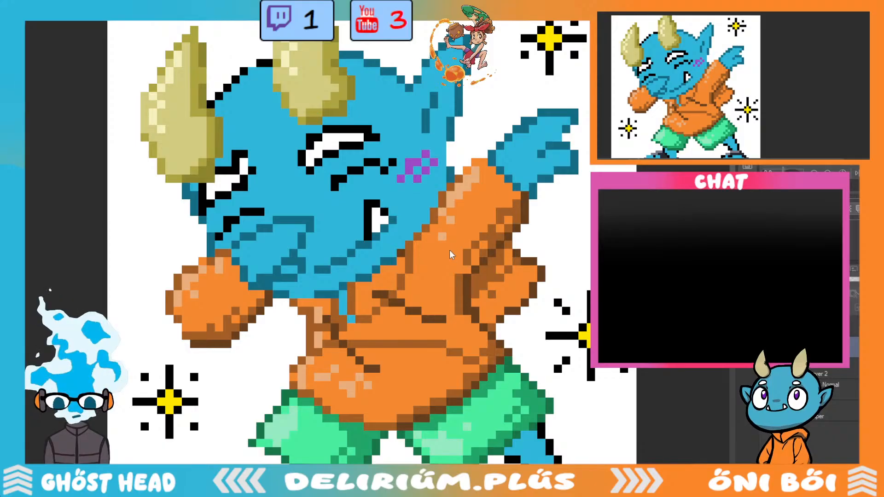
{"action": "key", "text": "ctrl+z"}
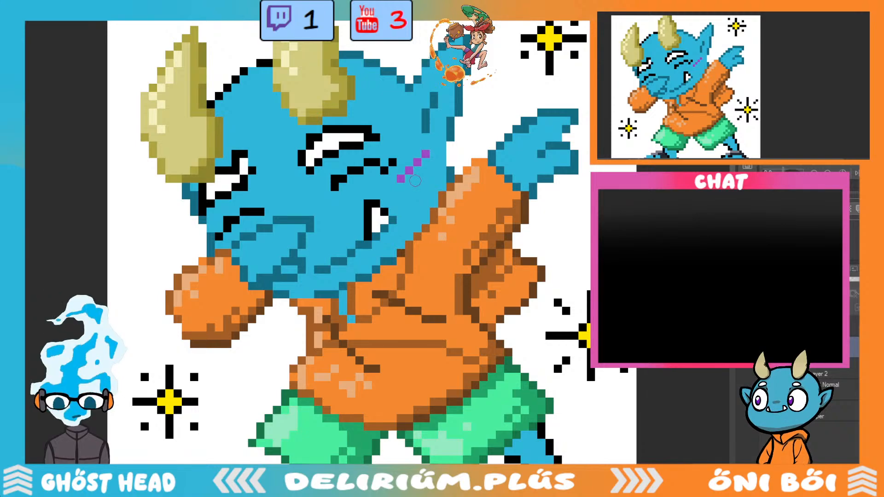
{"action": "left_click", "coordinate": [416, 178]}
{"action": "left_click", "coordinate": [425, 170]}
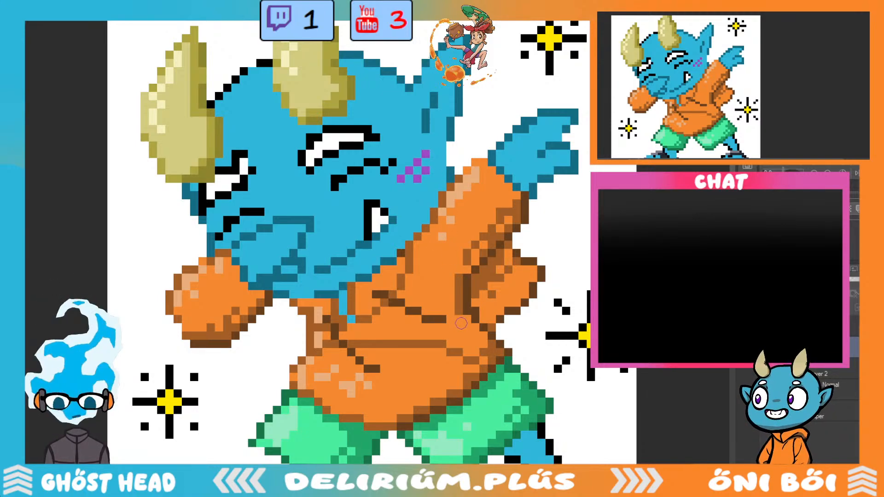
{"action": "scroll", "coordinate": [422, 159], "scroll_direction": "up", "scroll_amount": 3}
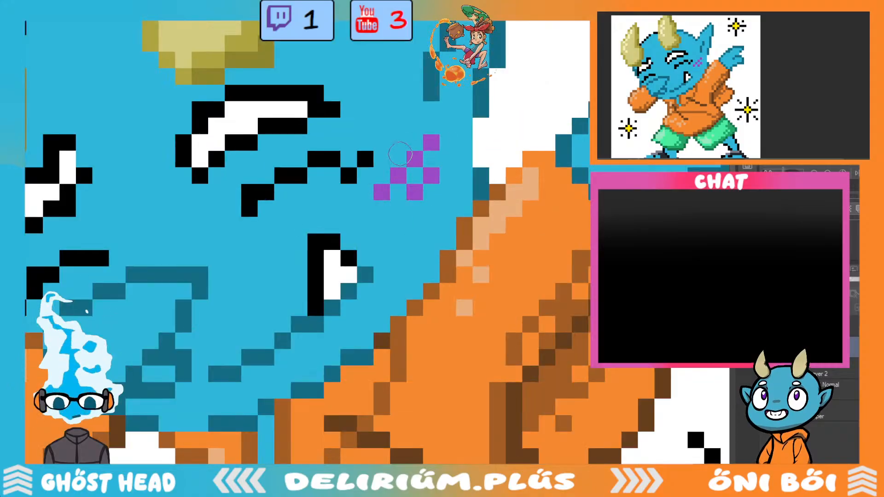
{"action": "left_click_drag", "start_coordinate": [387, 157], "coordinate": [421, 135]}
{"action": "scroll", "coordinate": [471, 199], "scroll_direction": "down", "scroll_amount": 3}
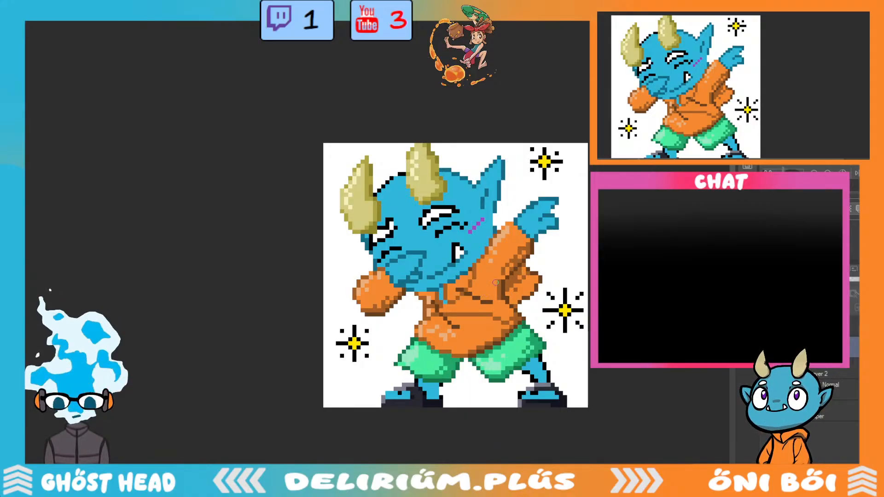
Thicken the middle of the diagonal cheek mark with an extra purple pixel.
{"action": "scroll", "coordinate": [495, 282], "scroll_direction": "up", "scroll_amount": 2}
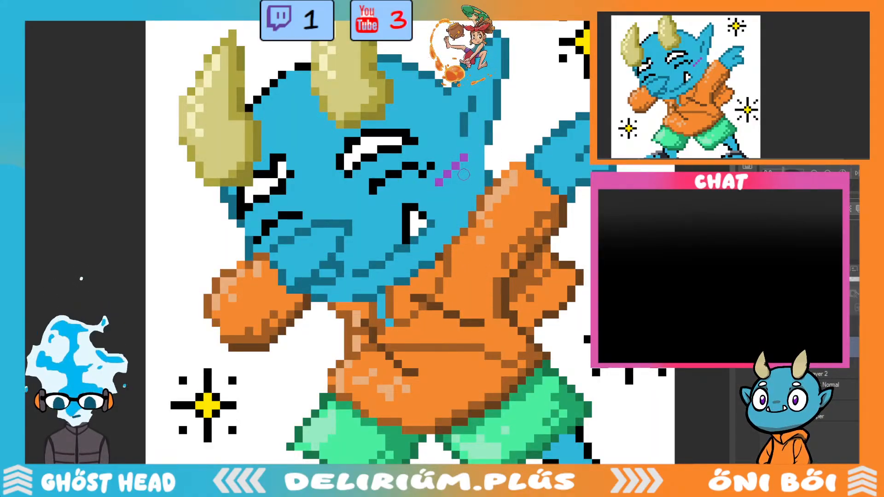
{"action": "left_click", "coordinate": [448, 167]}
{"action": "left_click", "coordinate": [438, 181]}
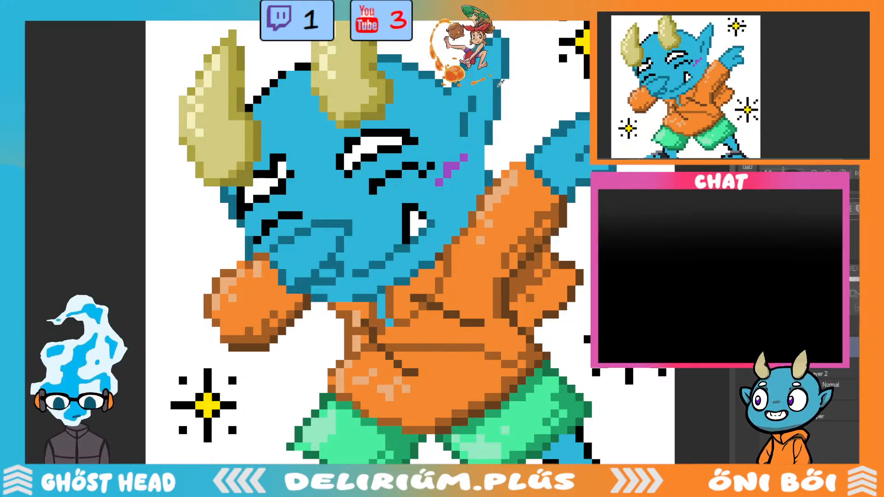
Recolour the remaining black outline of the head between the horns and along the face's left edge with dark blue.
{"action": "mouse_move", "coordinate": [250, 109]}
{"action": "left_mouse_down"}
{"action": "mouse_move", "coordinate": [304, 67]}
{"action": "mouse_move", "coordinate": [377, 64]}
{"action": "mouse_move", "coordinate": [318, 64]}
{"action": "left_mouse_up"}
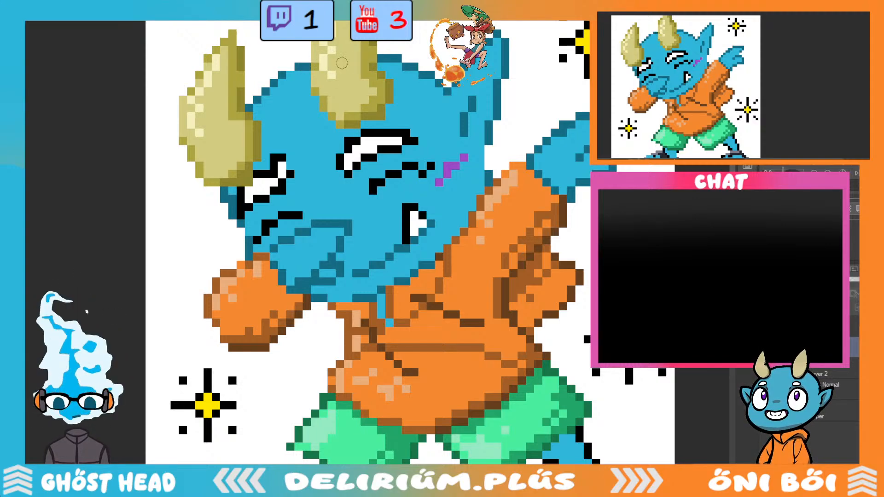
{"action": "scroll", "coordinate": [541, 335], "scroll_direction": "down", "scroll_amount": 2}
{"action": "scroll", "coordinate": [541, 335], "scroll_direction": "up", "scroll_amount": 2}
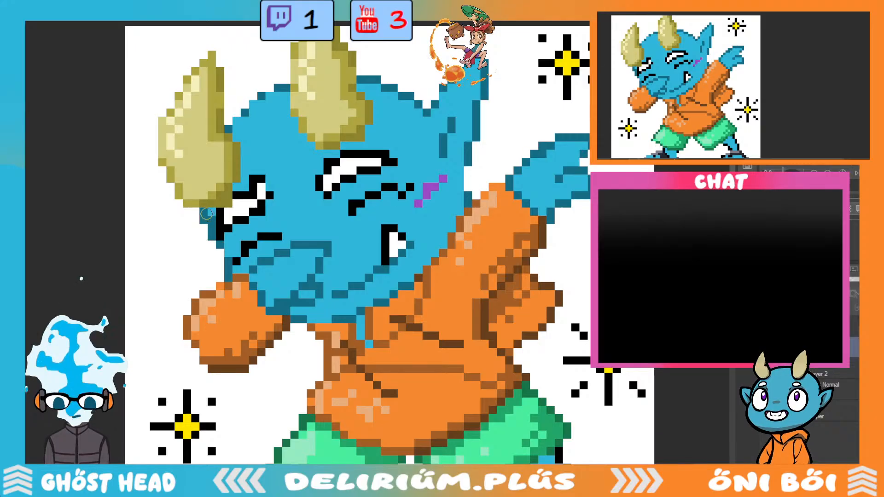
{"action": "left_click_drag", "start_coordinate": [220, 218], "coordinate": [233, 249]}
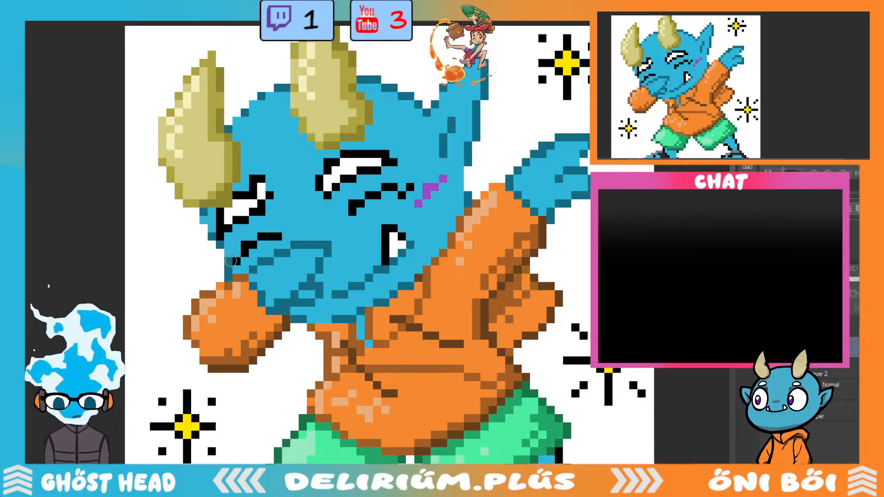
Paint light blue highlights on the forehead between the horns and on the hand covering the face.
{"action": "key", "text": "ctrl+0"}
{"action": "scroll", "coordinate": [538, 204], "scroll_direction": "up", "scroll_amount": 5}
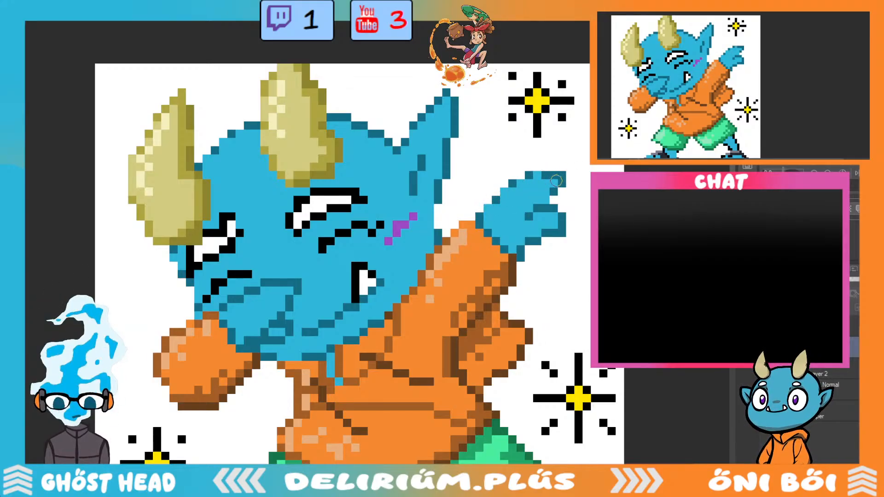
{"action": "scroll", "coordinate": [505, 307], "scroll_direction": "down", "scroll_amount": 1}
{"action": "scroll", "coordinate": [531, 324], "scroll_direction": "up", "scroll_amount": 1}
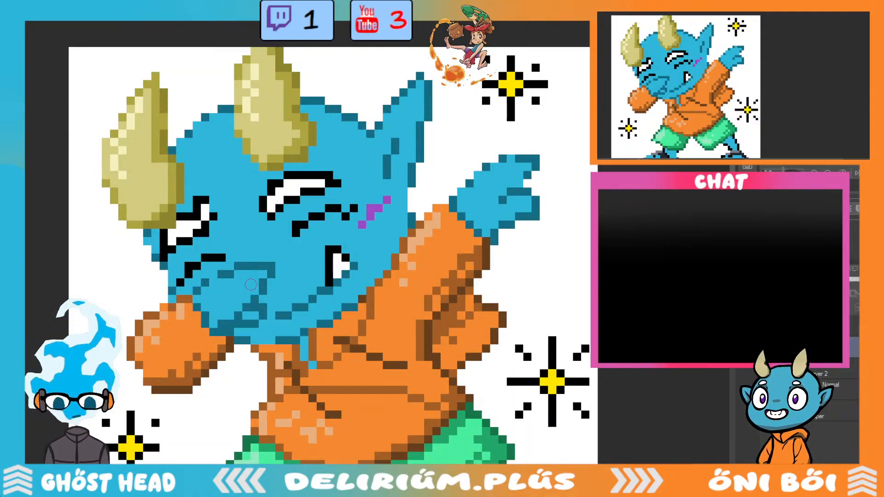
{"action": "scroll", "coordinate": [269, 317], "scroll_direction": "down", "scroll_amount": 1}
{"action": "scroll", "coordinate": [363, 349], "scroll_direction": "up", "scroll_amount": 1}
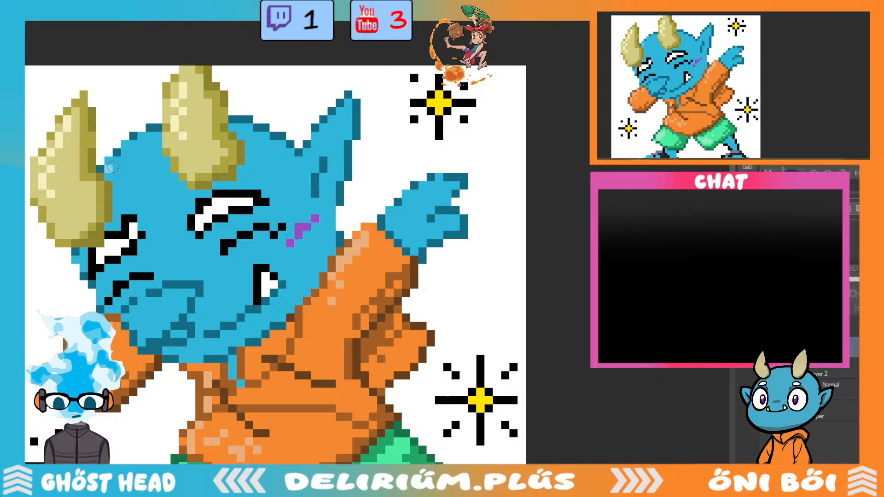
{"action": "mouse_move", "coordinate": [118, 161]}
{"action": "left_mouse_down"}
{"action": "mouse_move", "coordinate": [153, 131]}
{"action": "mouse_move", "coordinate": [116, 181]}
{"action": "mouse_move", "coordinate": [131, 166]}
{"action": "left_mouse_up"}
{"action": "left_click", "coordinate": [116, 182]}
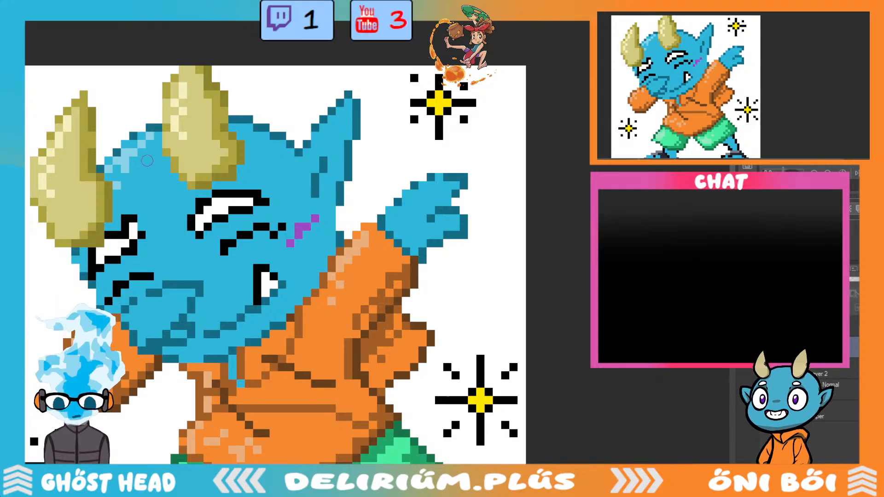
{"action": "left_click", "coordinate": [148, 161]}
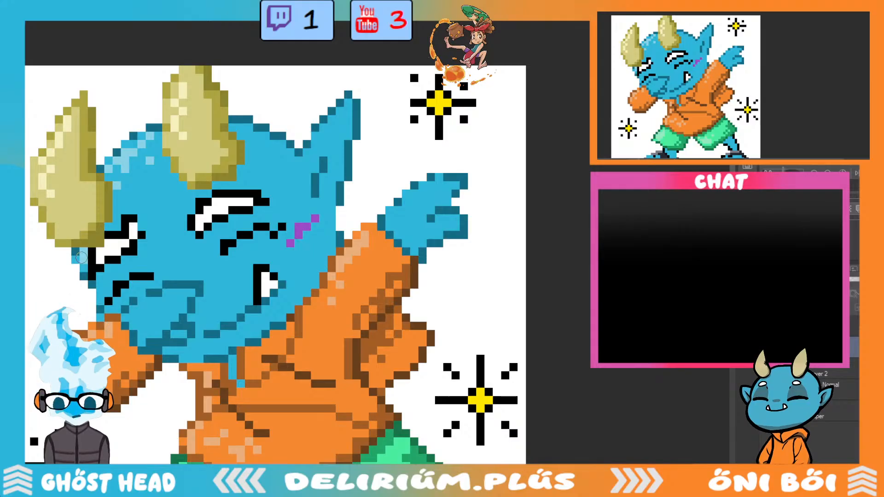
{"action": "scroll", "coordinate": [209, 328], "scroll_direction": "down", "scroll_amount": 3}
{"action": "scroll", "coordinate": [239, 296], "scroll_direction": "up", "scroll_amount": 3}
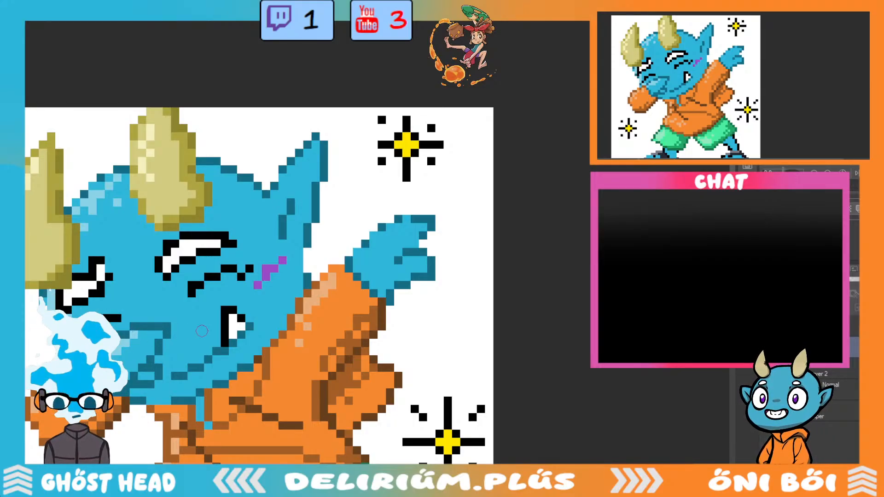
Paint light blue highlights along the upper edge of the raised hand.
{"action": "scroll", "coordinate": [245, 345], "scroll_direction": "down", "scroll_amount": 2}
{"action": "scroll", "coordinate": [348, 343], "scroll_direction": "up", "scroll_amount": 2}
{"action": "mouse_move", "coordinate": [253, 264]}
{"action": "left_mouse_down"}
{"action": "mouse_move", "coordinate": [272, 255]}
{"action": "mouse_move", "coordinate": [265, 251]}
{"action": "mouse_move", "coordinate": [305, 229]}
{"action": "left_mouse_up"}
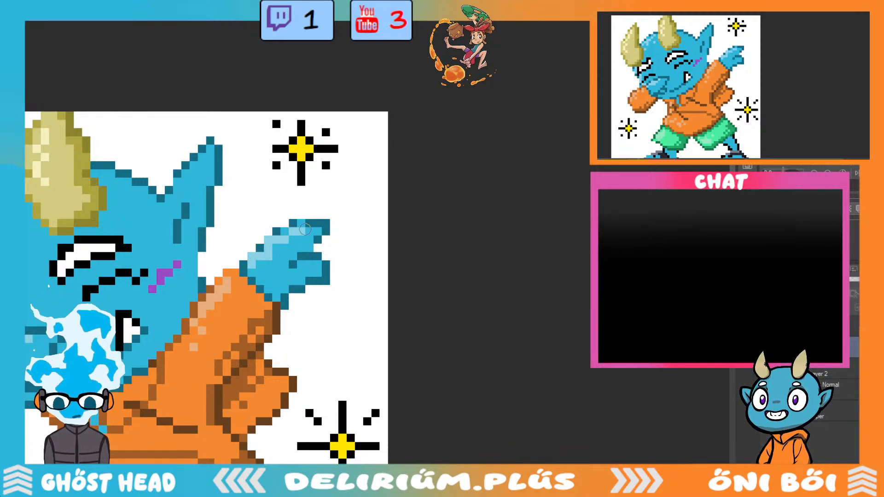
{"action": "scroll", "coordinate": [340, 225], "scroll_direction": "down", "scroll_amount": 3}
{"action": "scroll", "coordinate": [362, 334], "scroll_direction": "up", "scroll_amount": 3}
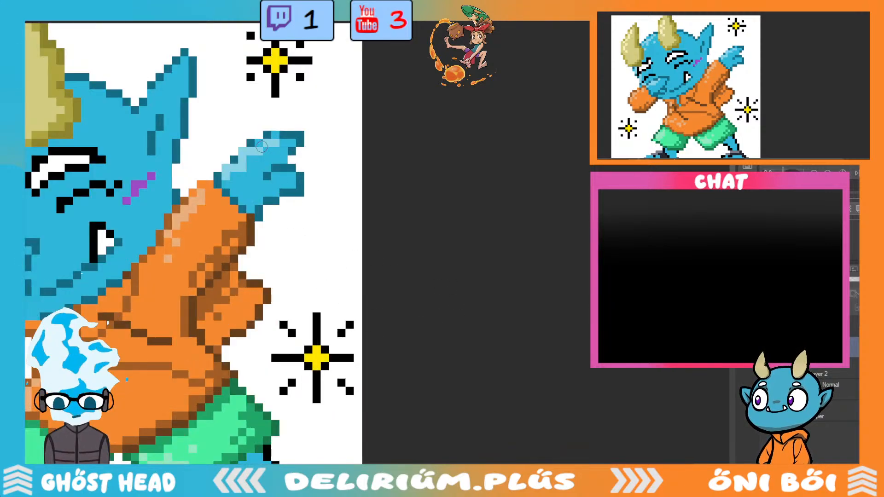
{"action": "left_click_drag", "start_coordinate": [261, 147], "coordinate": [284, 150]}
{"action": "scroll", "coordinate": [367, 232], "scroll_direction": "down", "scroll_amount": 3}
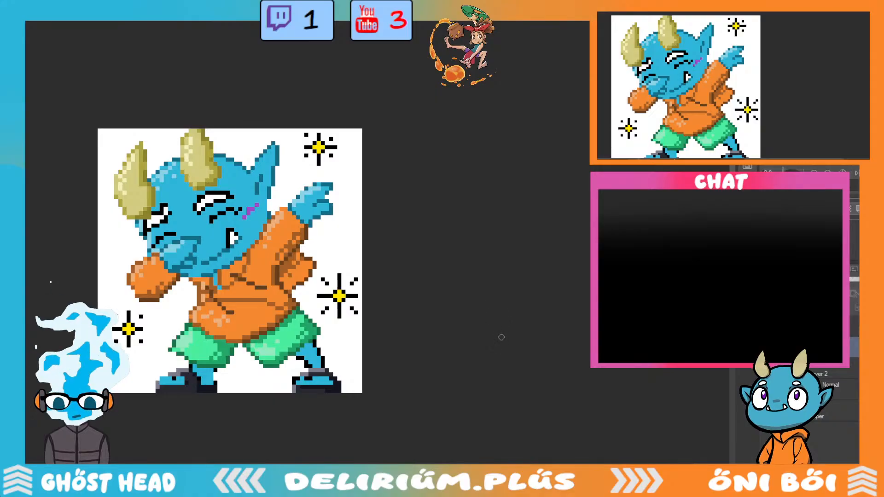
Paint a light blue highlight along the pointed ear's inner edge, undoing the first stroke and redrawing it narrower.
{"action": "scroll", "coordinate": [480, 304], "scroll_direction": "up", "scroll_amount": 3}
{"action": "scroll", "coordinate": [193, 242], "scroll_direction": "up", "scroll_amount": 5}
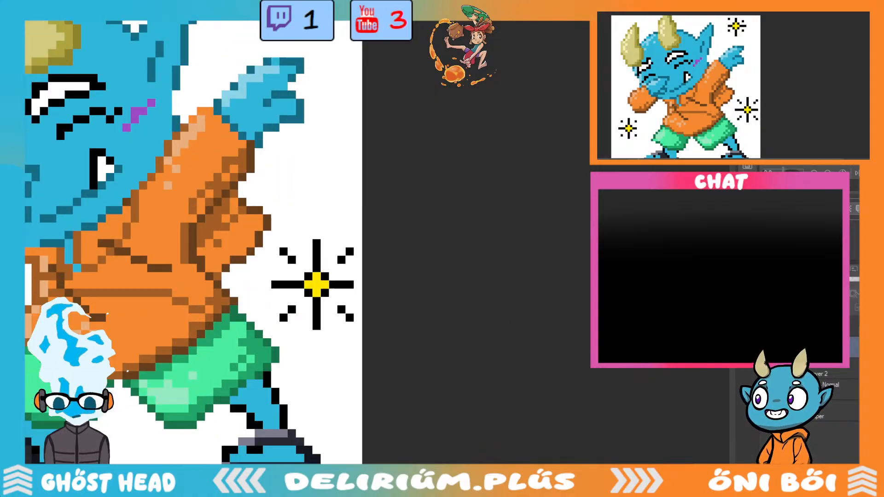
{"action": "left_click_drag", "start_coordinate": [146, 172], "coordinate": [172, 138]}
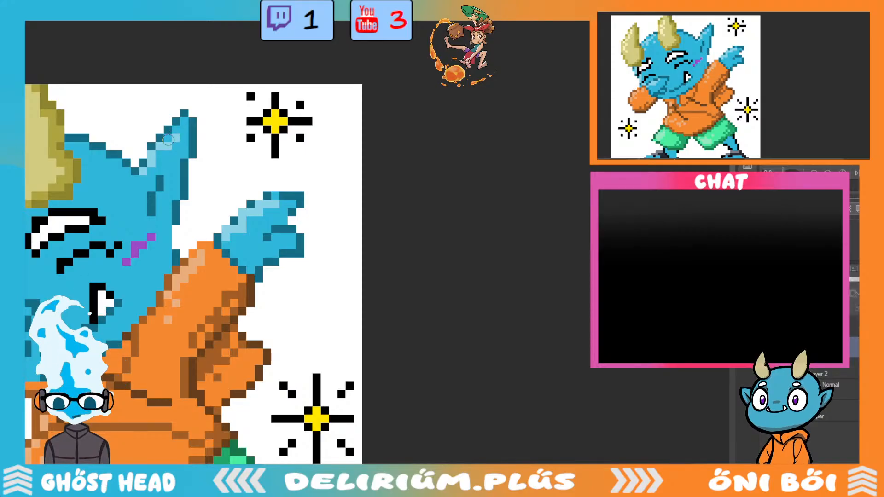
{"action": "scroll", "coordinate": [400, 284], "scroll_direction": "down", "scroll_amount": 3}
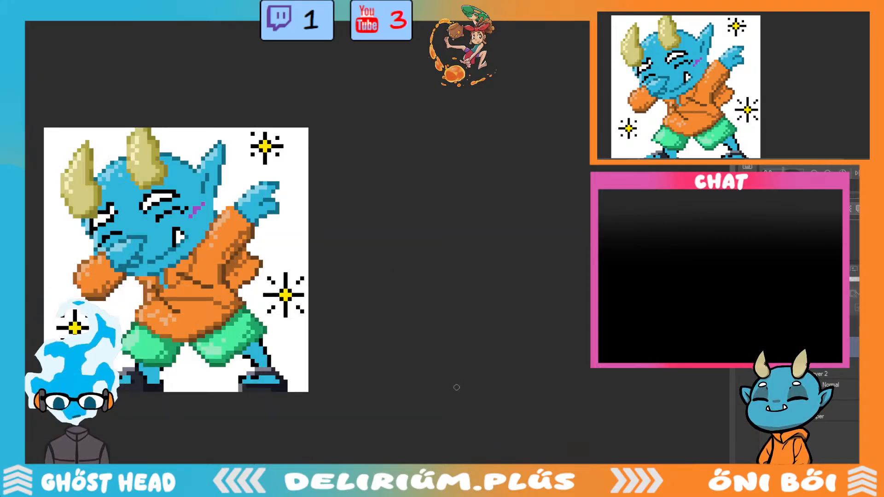
{"action": "scroll", "coordinate": [254, 244], "scroll_direction": "up", "scroll_amount": 3}
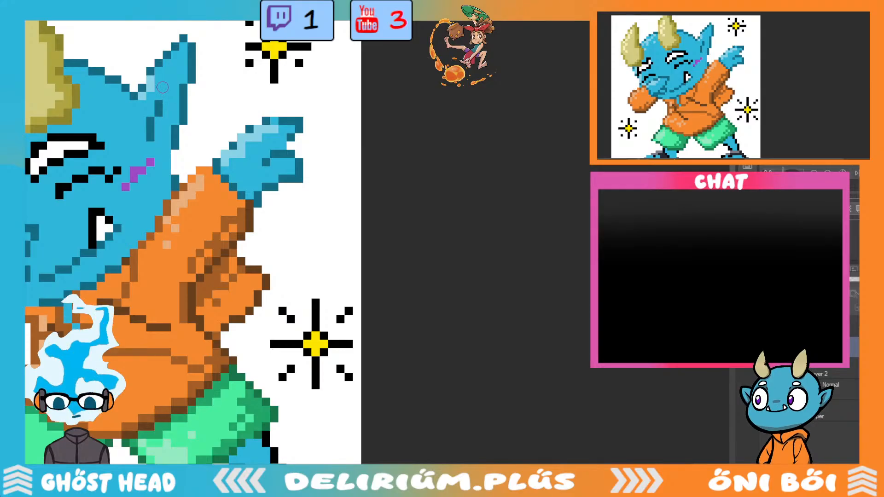
{"action": "key", "text": "ctrl+z"}
{"action": "left_click_drag", "start_coordinate": [158, 79], "coordinate": [168, 64]}
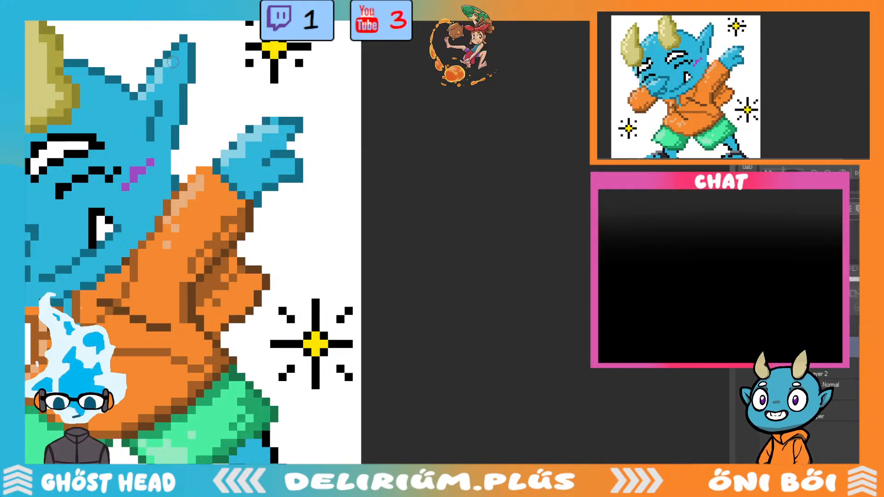
{"action": "scroll", "coordinate": [172, 62], "scroll_direction": "down", "scroll_amount": 3}
{"action": "scroll", "coordinate": [203, 96], "scroll_direction": "up", "scroll_amount": 4}
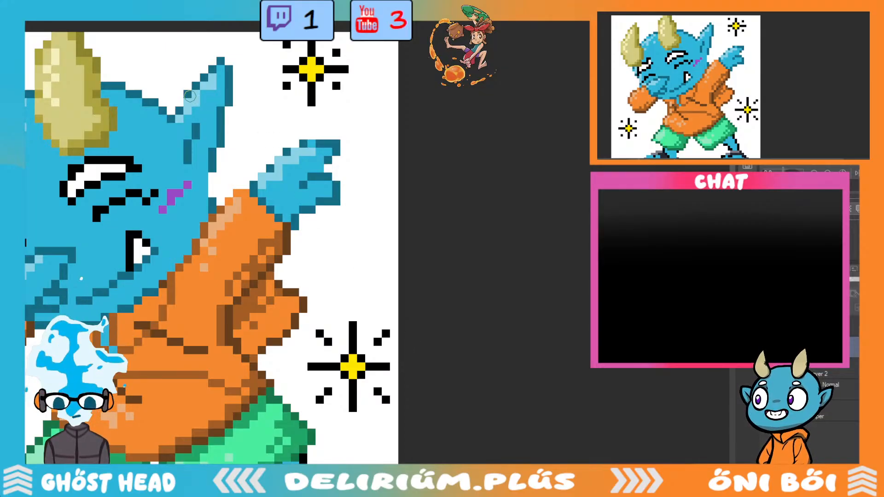
{"action": "scroll", "coordinate": [189, 95], "scroll_direction": "down", "scroll_amount": 5}
{"action": "left_click_drag", "start_coordinate": [189, 96], "coordinate": [324, 97]}
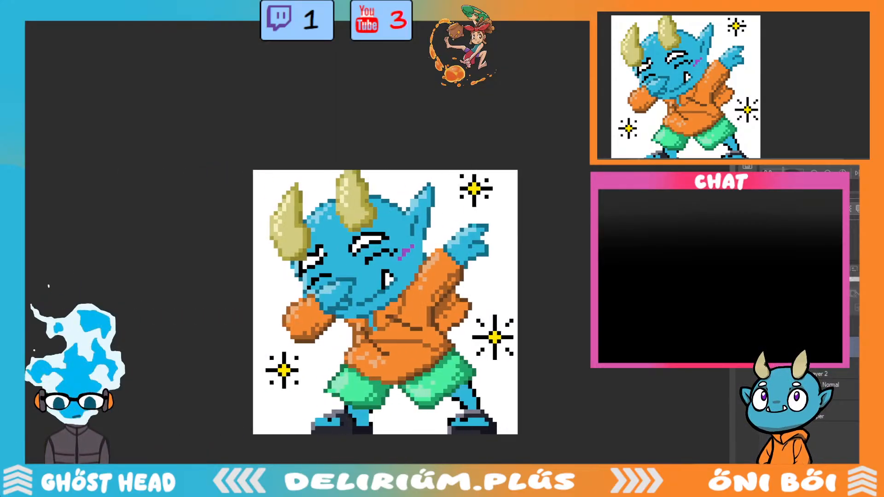
Shade the lower edge of the face along the jaw and chin with a darker blue.
{"action": "scroll", "coordinate": [372, 292], "scroll_direction": "up", "scroll_amount": 3}
{"action": "scroll", "coordinate": [372, 292], "scroll_direction": "up", "scroll_amount": 3}
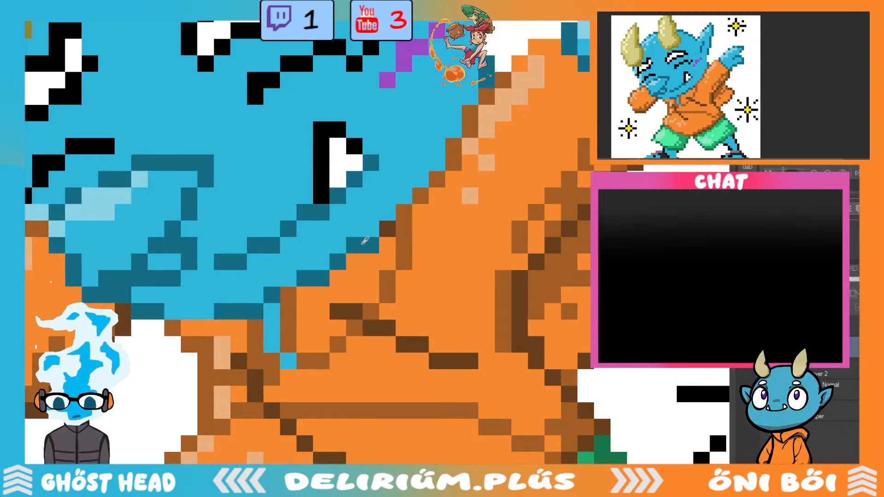
{"action": "scroll", "coordinate": [365, 241], "scroll_direction": "down", "scroll_amount": 5}
{"action": "scroll", "coordinate": [383, 176], "scroll_direction": "up", "scroll_amount": 5}
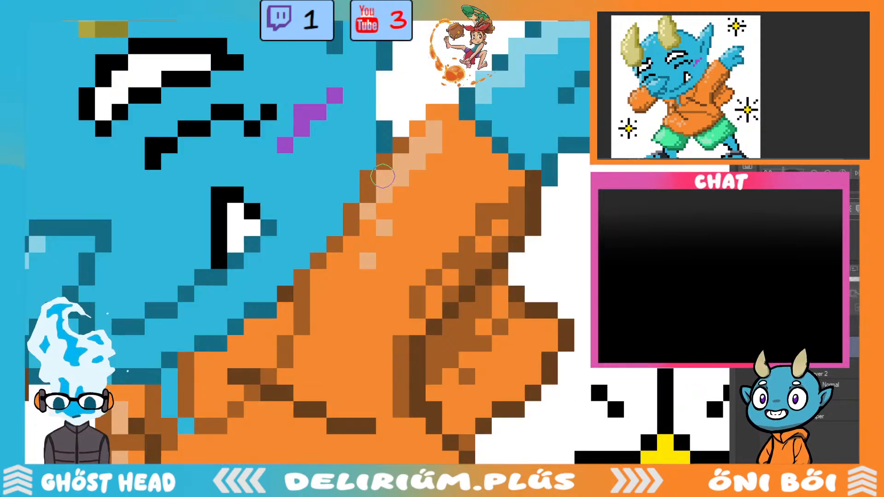
{"action": "scroll", "coordinate": [382, 176], "scroll_direction": "down", "scroll_amount": 5}
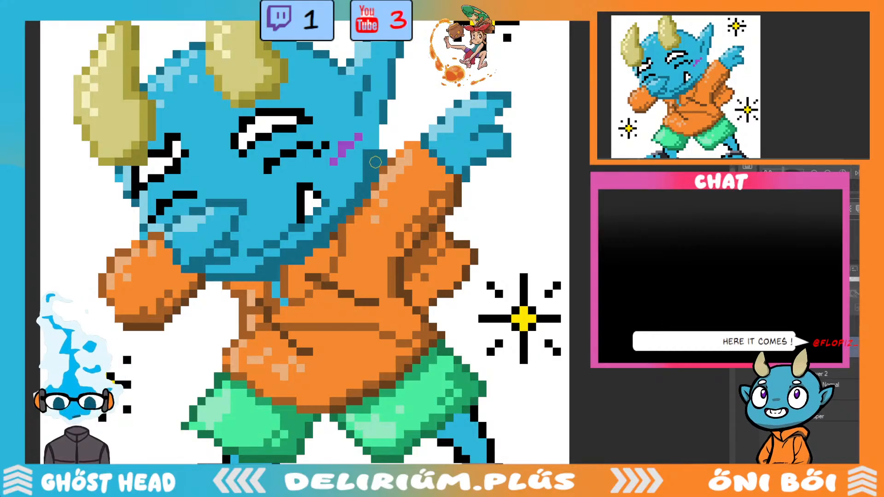
{"action": "scroll", "coordinate": [375, 162], "scroll_direction": "down", "scroll_amount": 3}
{"action": "scroll", "coordinate": [269, 227], "scroll_direction": "up", "scroll_amount": 3}
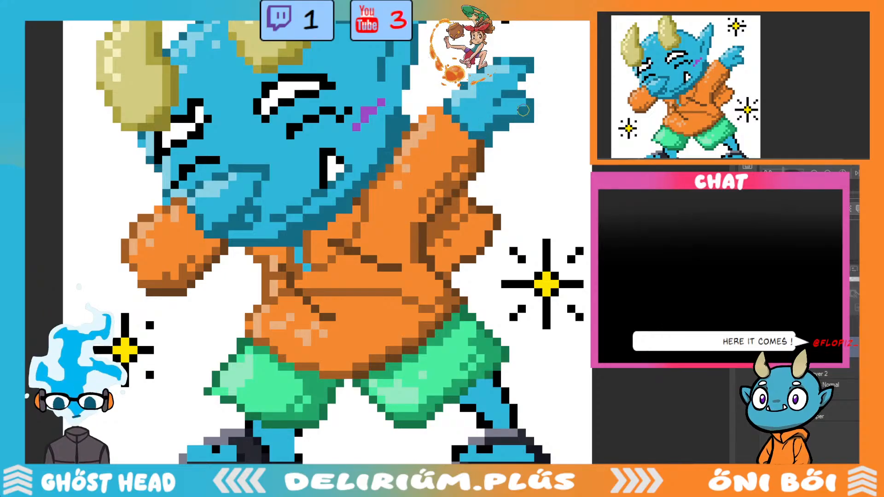
{"action": "scroll", "coordinate": [523, 109], "scroll_direction": "down", "scroll_amount": 3}
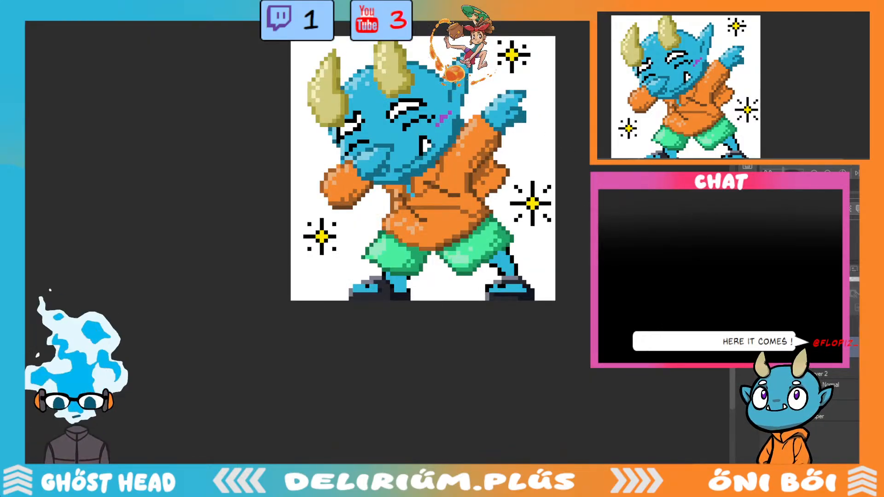
Trim the protruding dark blue pixels off the lower fingertips of the raised hand.
{"action": "scroll", "coordinate": [529, 323], "scroll_direction": "down", "scroll_amount": 2}
{"action": "scroll", "coordinate": [529, 323], "scroll_direction": "down", "scroll_amount": 2}
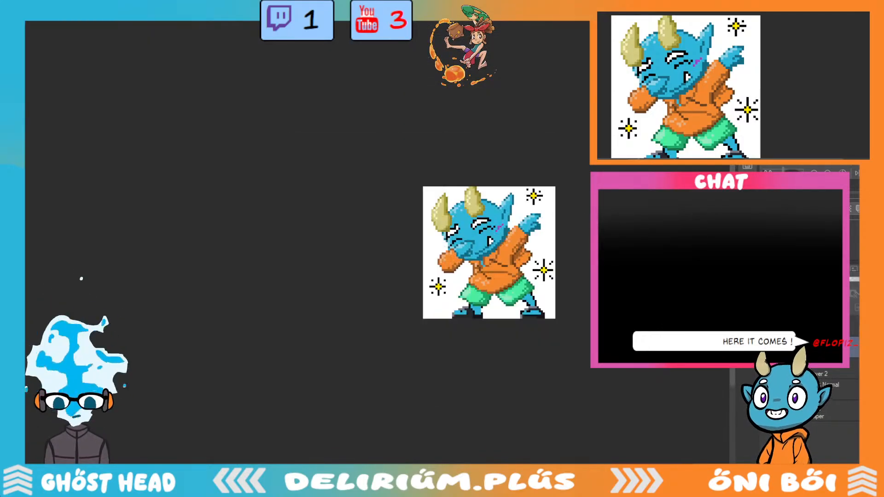
{"action": "scroll", "coordinate": [563, 216], "scroll_direction": "up", "scroll_amount": 4}
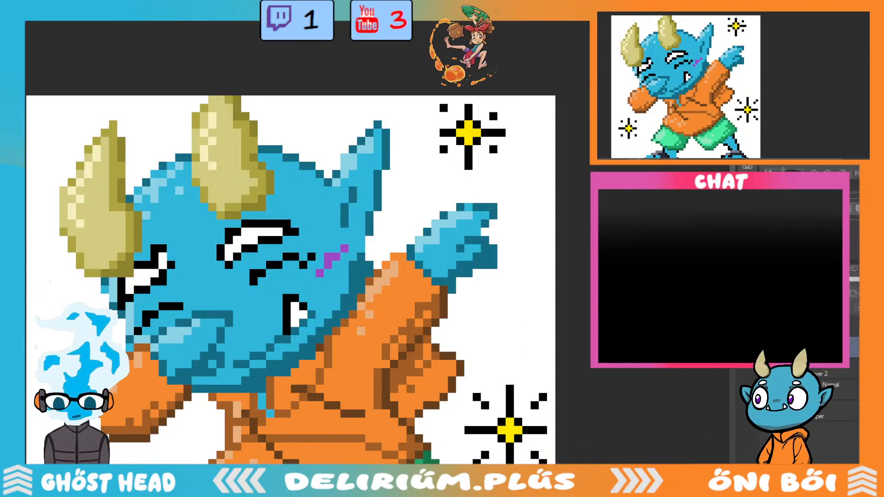
{"action": "mouse_move", "coordinate": [493, 248]}
{"action": "left_mouse_down"}
{"action": "mouse_move", "coordinate": [493, 266]}
{"action": "mouse_move", "coordinate": [485, 265]}
{"action": "mouse_move", "coordinate": [496, 249]}
{"action": "mouse_move", "coordinate": [495, 267]}
{"action": "left_mouse_up"}
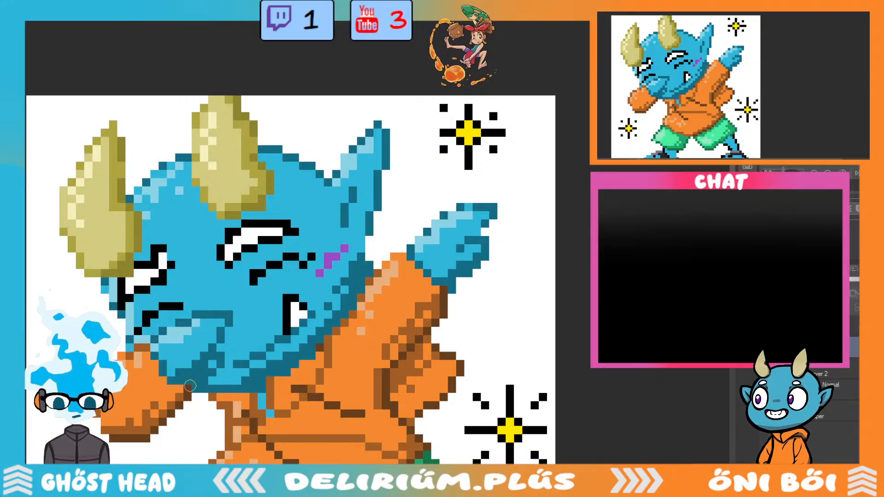
Recolour the outline along the jaw and chin with a very dark blue where the face meets the hoodie.
{"action": "scroll", "coordinate": [258, 403], "scroll_direction": "up", "scroll_amount": 2}
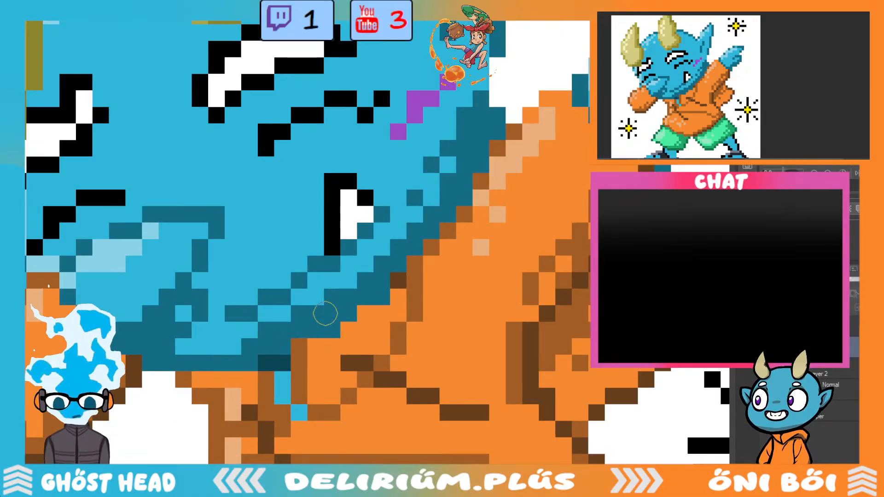
{"action": "mouse_move", "coordinate": [290, 341]}
{"action": "left_mouse_down"}
{"action": "mouse_move", "coordinate": [343, 317]}
{"action": "mouse_move", "coordinate": [337, 326]}
{"action": "mouse_move", "coordinate": [393, 273]}
{"action": "mouse_move", "coordinate": [379, 296]}
{"action": "mouse_move", "coordinate": [486, 184]}
{"action": "mouse_move", "coordinate": [435, 231]}
{"action": "mouse_move", "coordinate": [519, 119]}
{"action": "mouse_move", "coordinate": [483, 156]}
{"action": "mouse_move", "coordinate": [502, 120]}
{"action": "left_mouse_up"}
{"action": "scroll", "coordinate": [502, 120], "scroll_direction": "down", "scroll_amount": 5}
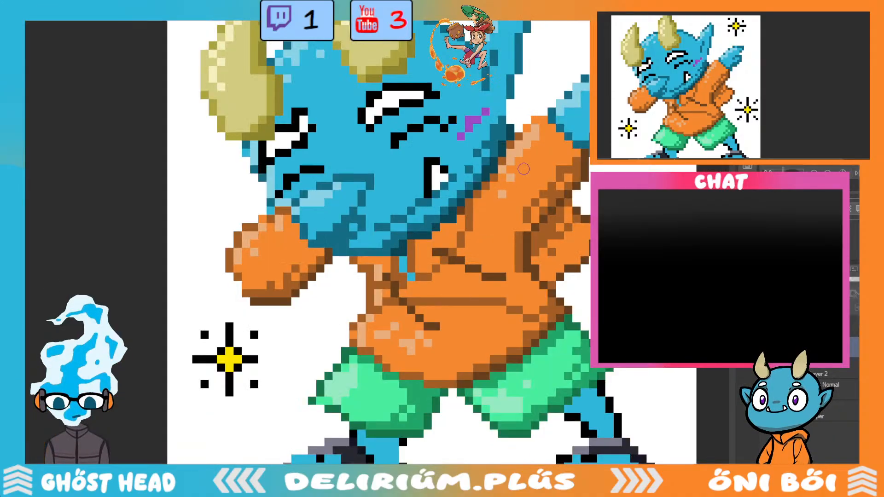
{"action": "scroll", "coordinate": [361, 267], "scroll_direction": "up", "scroll_amount": 5}
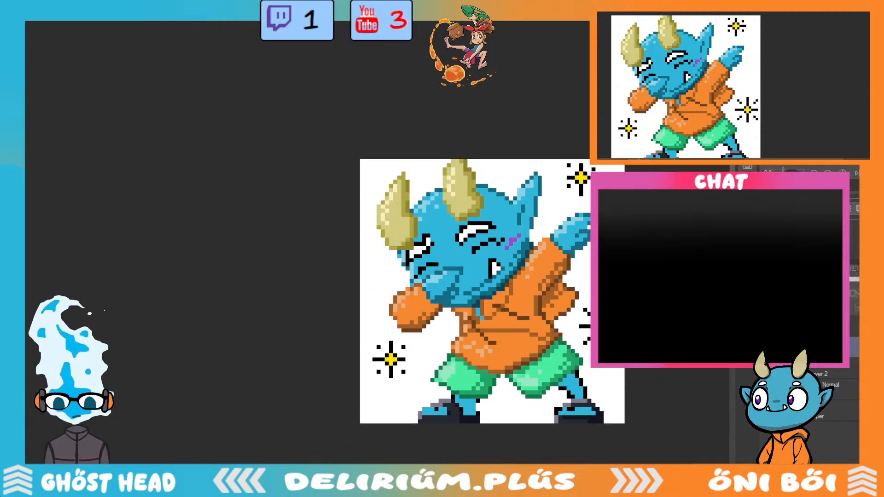
{"action": "scroll", "coordinate": [315, 354], "scroll_direction": "up", "scroll_amount": 2}
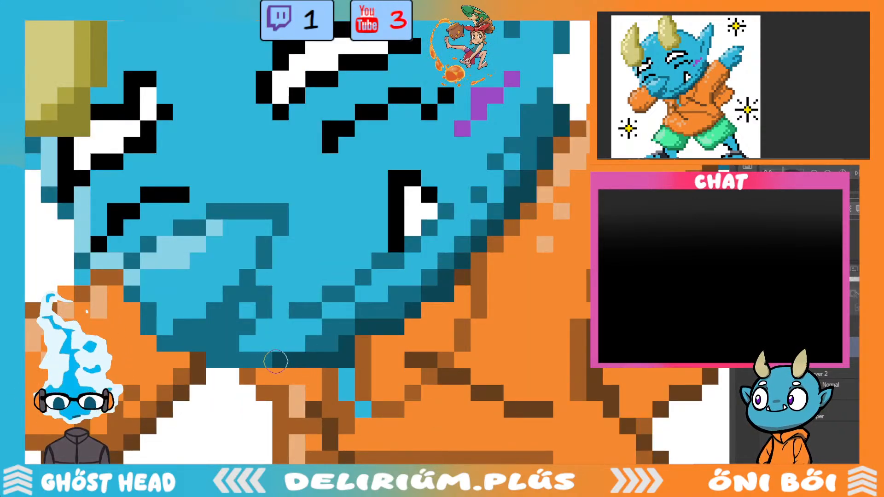
{"action": "mouse_move", "coordinate": [232, 358]}
{"action": "left_mouse_down"}
{"action": "mouse_move", "coordinate": [230, 336]}
{"action": "mouse_move", "coordinate": [219, 345]}
{"action": "mouse_move", "coordinate": [233, 351]}
{"action": "mouse_move", "coordinate": [241, 343]}
{"action": "mouse_move", "coordinate": [259, 356]}
{"action": "left_mouse_up"}
Extend the very dark blue outline up the side of the face towards the base of the pointed ear.
{"action": "scroll", "coordinate": [259, 356], "scroll_direction": "down", "scroll_amount": 3}
{"action": "scroll", "coordinate": [262, 358], "scroll_direction": "up", "scroll_amount": 3}
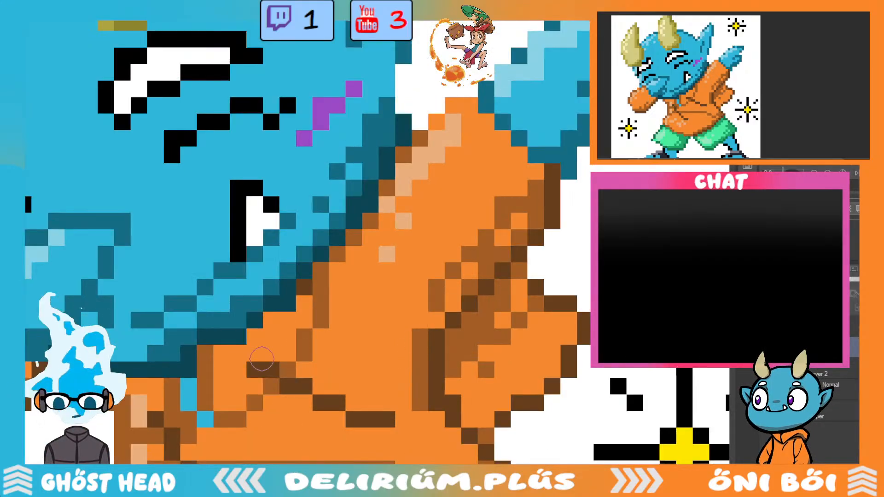
{"action": "scroll", "coordinate": [278, 391], "scroll_direction": "down", "scroll_amount": 4}
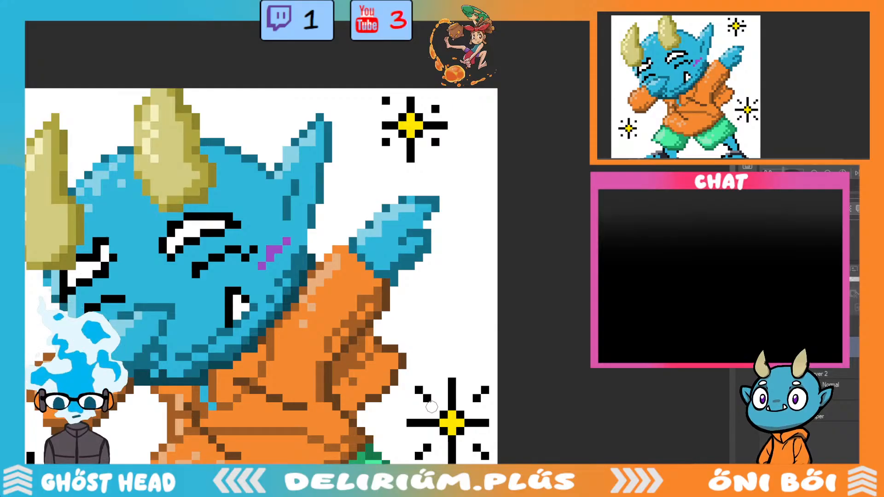
{"action": "scroll", "coordinate": [432, 407], "scroll_direction": "down", "scroll_amount": 4}
{"action": "scroll", "coordinate": [514, 358], "scroll_direction": "up", "scroll_amount": 3}
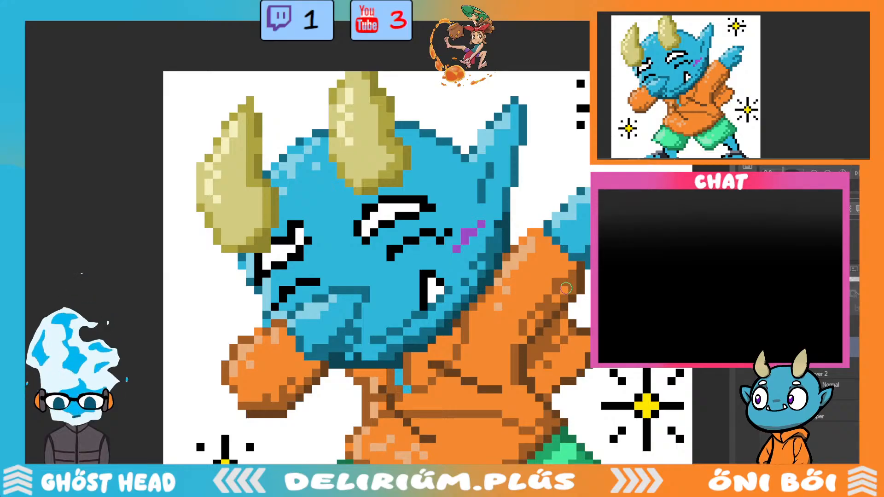
{"action": "scroll", "coordinate": [566, 288], "scroll_direction": "down", "scroll_amount": 1}
{"action": "scroll", "coordinate": [579, 260], "scroll_direction": "up", "scroll_amount": 2}
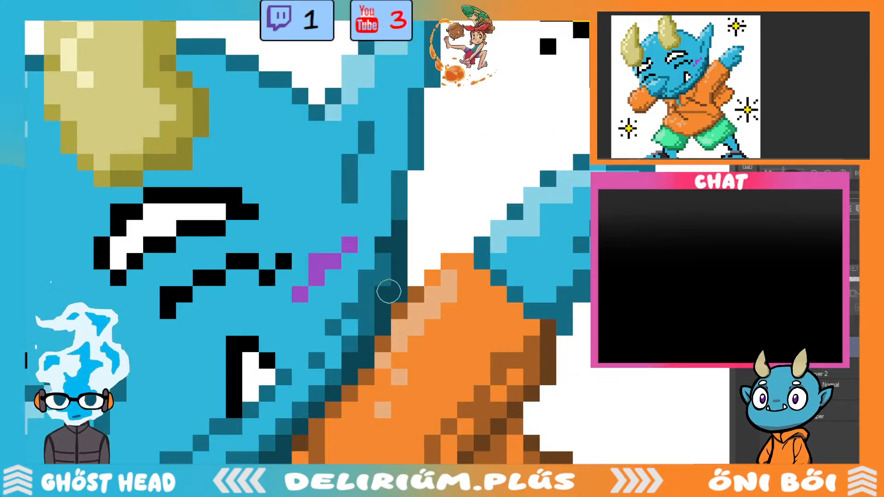
{"action": "scroll", "coordinate": [389, 291], "scroll_direction": "down", "scroll_amount": 2}
{"action": "scroll", "coordinate": [514, 431], "scroll_direction": "up", "scroll_amount": 1}
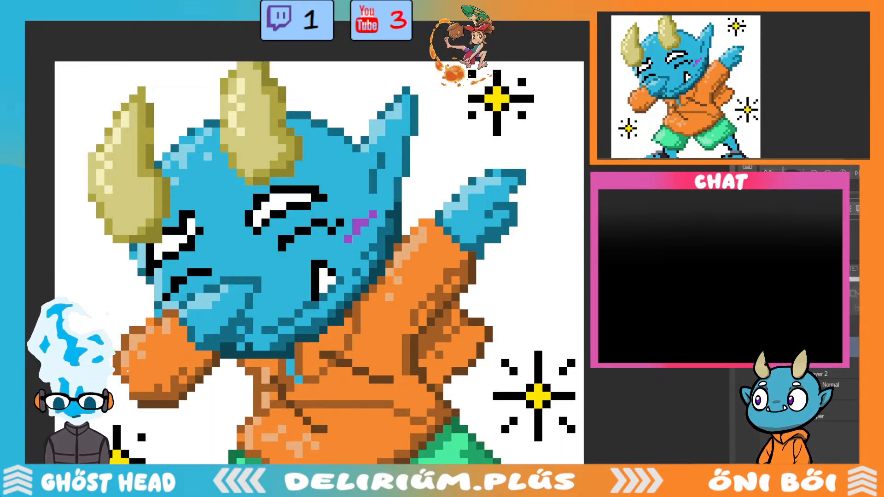
Fill the areas beneath both eyes with dark blue shadow and add a dark blue crease running from the hand across the cheek.
{"action": "left_click_drag", "start_coordinate": [314, 192], "coordinate": [441, 192]}
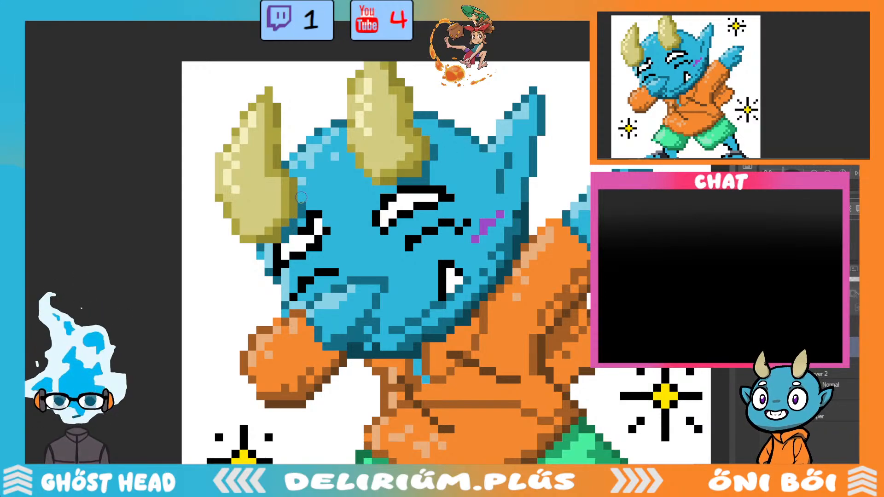
{"action": "scroll", "coordinate": [439, 217], "scroll_direction": "down", "scroll_amount": 2}
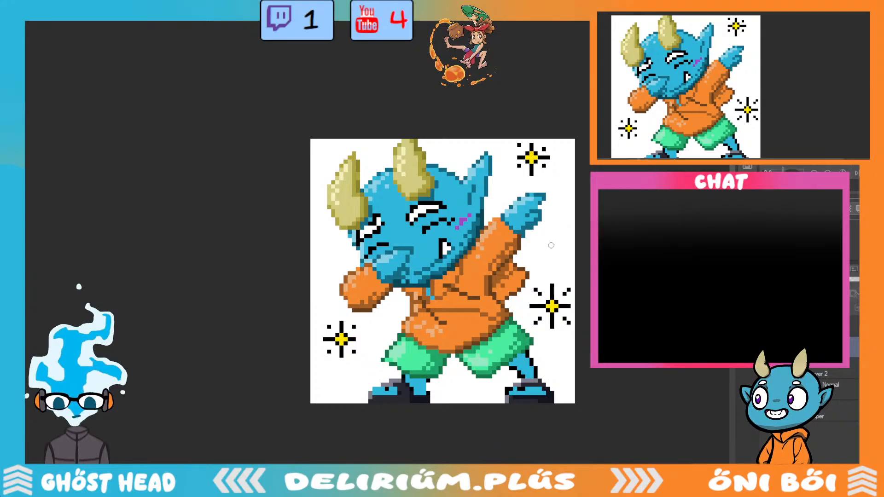
{"action": "scroll", "coordinate": [551, 245], "scroll_direction": "up", "scroll_amount": 2}
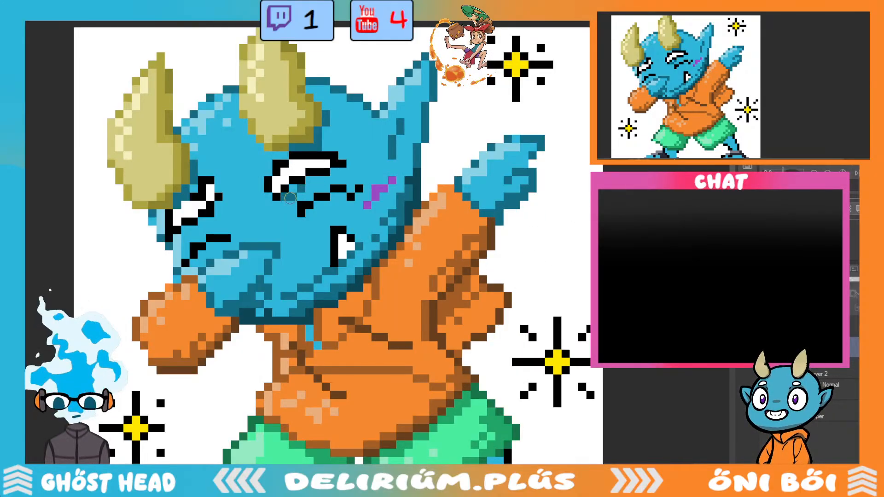
{"action": "left_click_drag", "start_coordinate": [290, 198], "coordinate": [351, 174]}
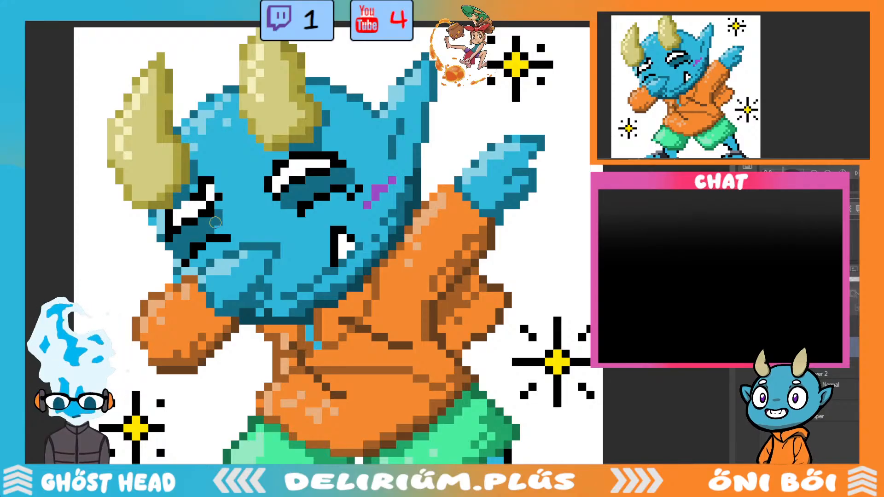
{"action": "scroll", "coordinate": [328, 253], "scroll_direction": "down", "scroll_amount": 2}
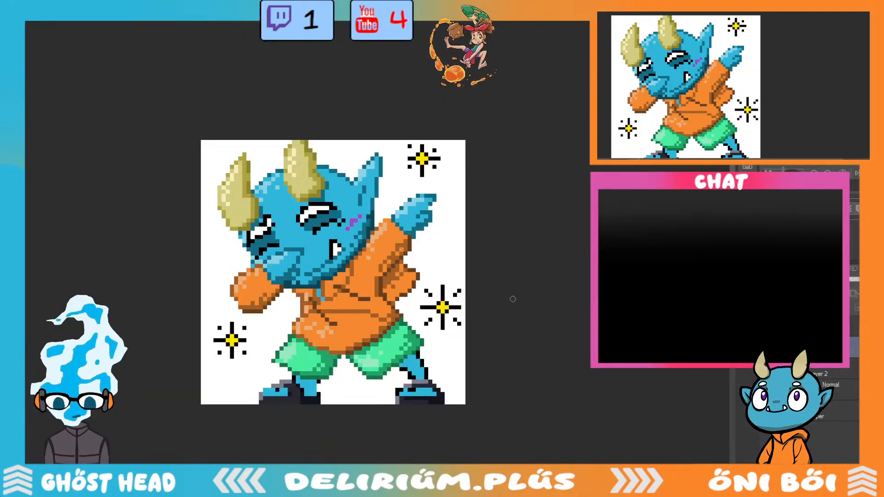
{"action": "scroll", "coordinate": [495, 331], "scroll_direction": "up", "scroll_amount": 2}
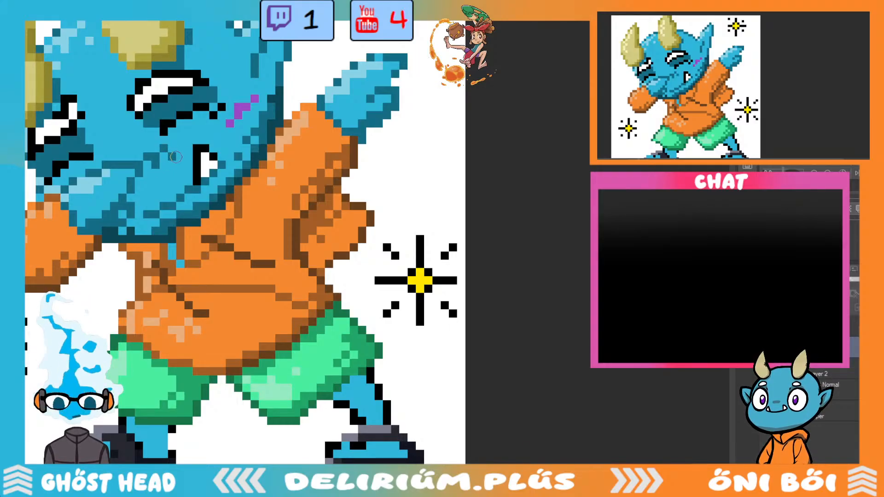
{"action": "scroll", "coordinate": [230, 207], "scroll_direction": "down", "scroll_amount": 2}
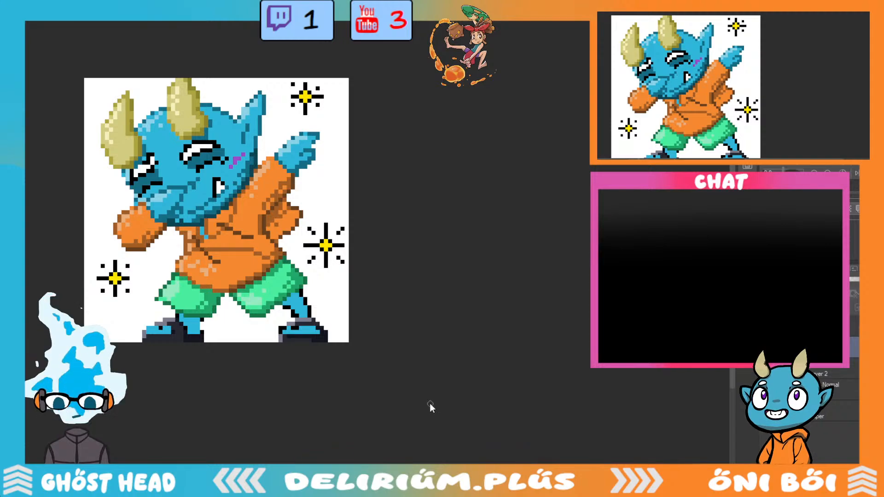
Replace the black outline on the right-hand leg's outer edge and foot with dark blue, and shade the leg below the shorts.
{"action": "scroll", "coordinate": [430, 404], "scroll_direction": "up", "scroll_amount": 2}
{"action": "scroll", "coordinate": [306, 181], "scroll_direction": "left", "scroll_amount": 5}
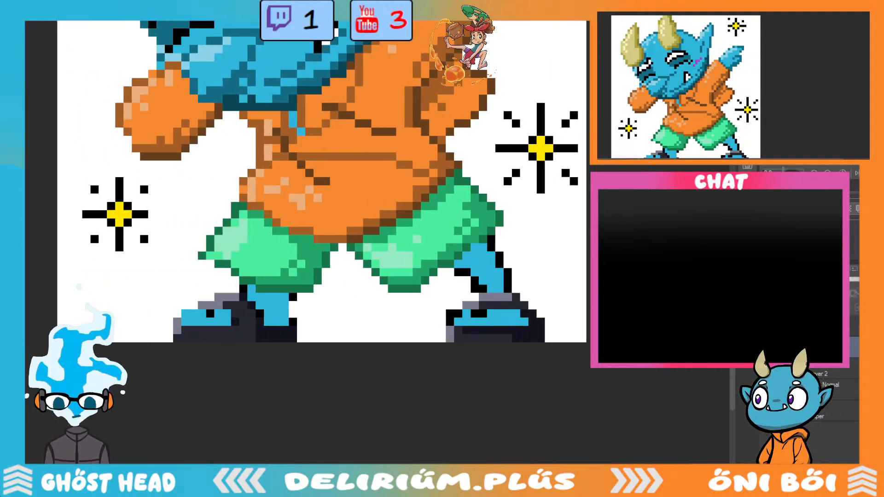
{"action": "scroll", "coordinate": [306, 241], "scroll_direction": "up", "scroll_amount": 5}
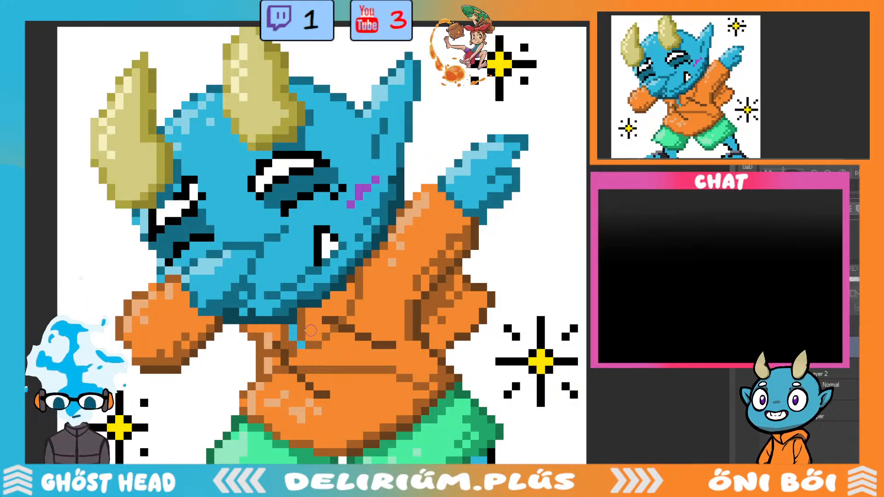
{"action": "scroll", "coordinate": [345, 357], "scroll_direction": "down", "scroll_amount": 2}
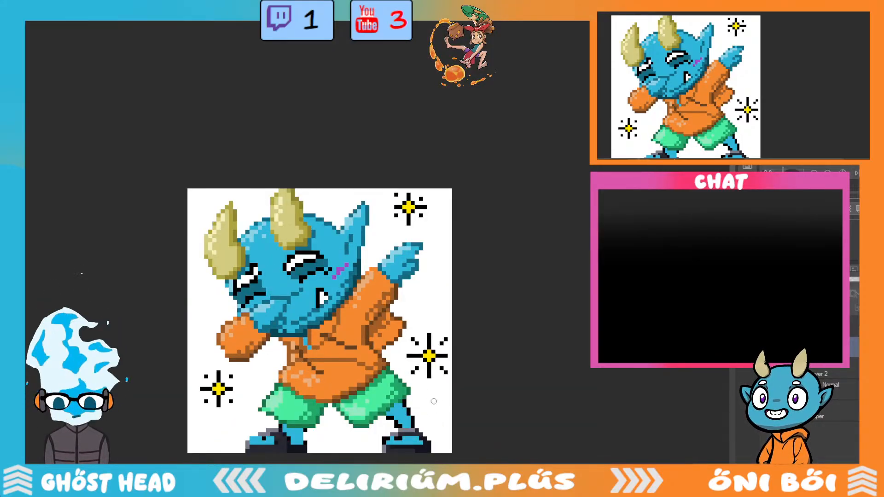
{"action": "scroll", "coordinate": [435, 403], "scroll_direction": "up", "scroll_amount": 3}
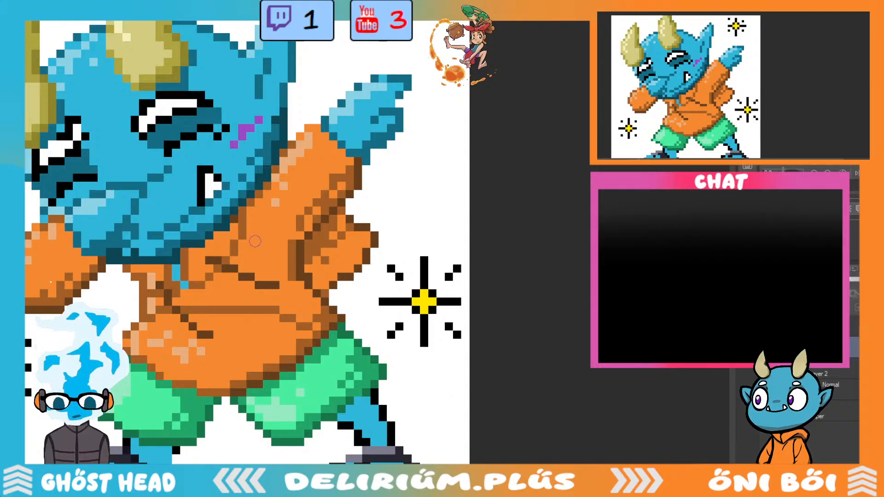
{"action": "scroll", "coordinate": [308, 242], "scroll_direction": "left", "scroll_amount": 3}
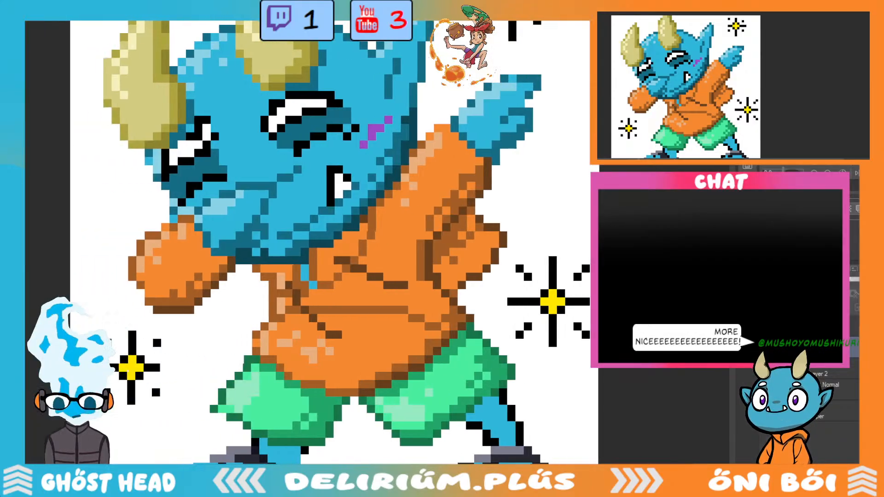
{"action": "scroll", "coordinate": [496, 267], "scroll_direction": "down", "scroll_amount": 3}
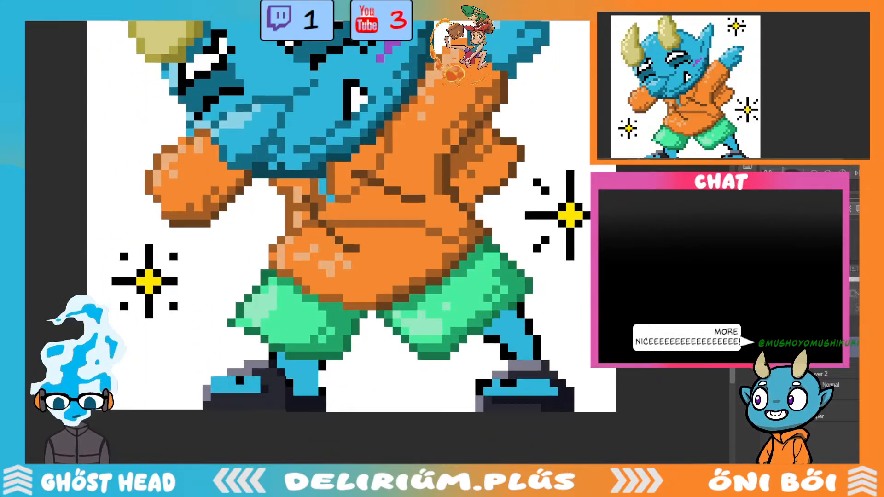
{"action": "mouse_move", "coordinate": [496, 267]}
{"action": "left_mouse_down"}
{"action": "mouse_move", "coordinate": [534, 237]}
{"action": "mouse_move", "coordinate": [521, 260]}
{"action": "mouse_move", "coordinate": [538, 291]}
{"action": "mouse_move", "coordinate": [526, 261]}
{"action": "left_mouse_up"}
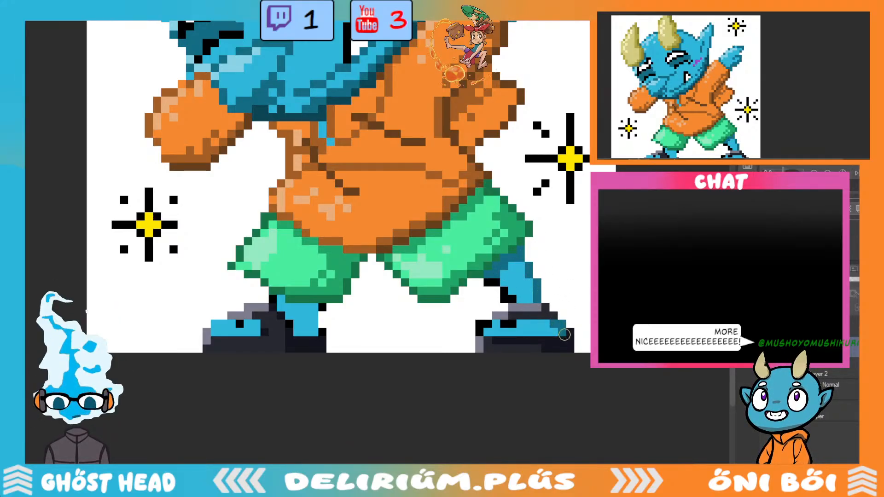
{"action": "left_click", "coordinate": [561, 328]}
{"action": "left_click_drag", "start_coordinate": [513, 325], "coordinate": [505, 324]}
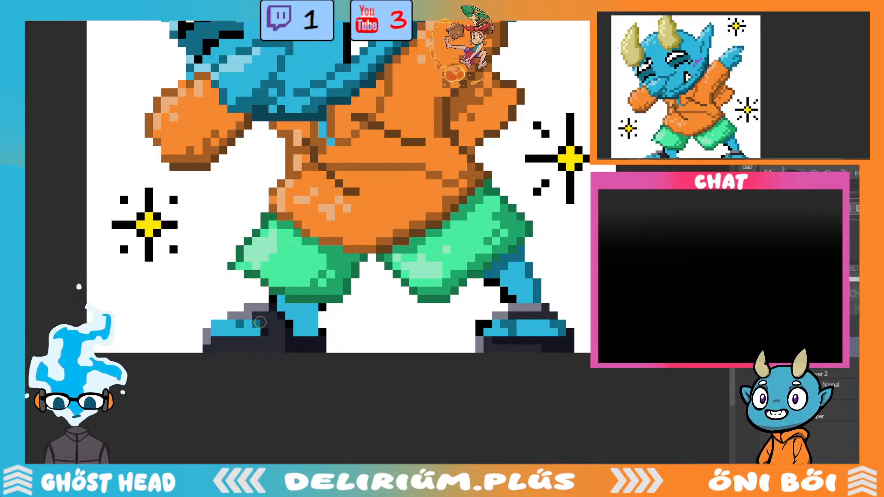
Replace the black outline on both sides of the left-hand leg with dark blue, undoing and shortening the stroke on its inner edge.
{"action": "left_click_drag", "start_coordinate": [274, 300], "coordinate": [291, 333]}
{"action": "left_click", "coordinate": [282, 309]}
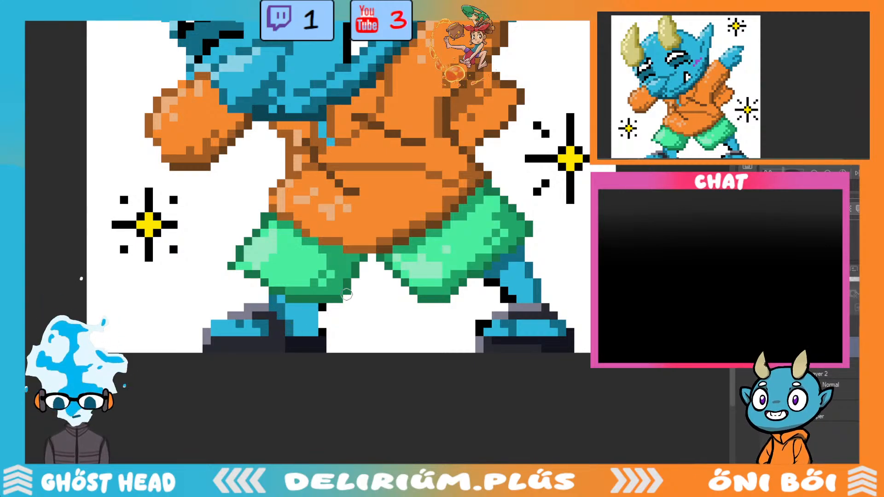
{"action": "left_click_drag", "start_coordinate": [323, 309], "coordinate": [323, 331]}
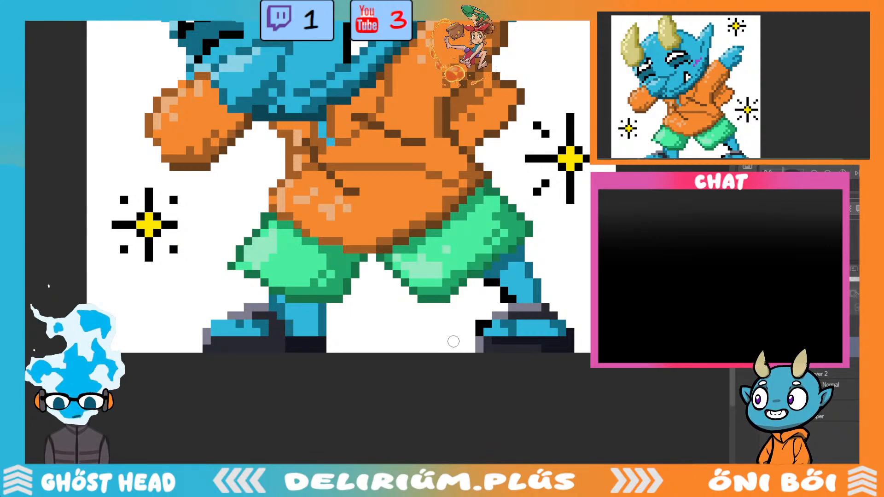
{"action": "key", "text": "ctrl+z"}
{"action": "left_click", "coordinate": [323, 307]}
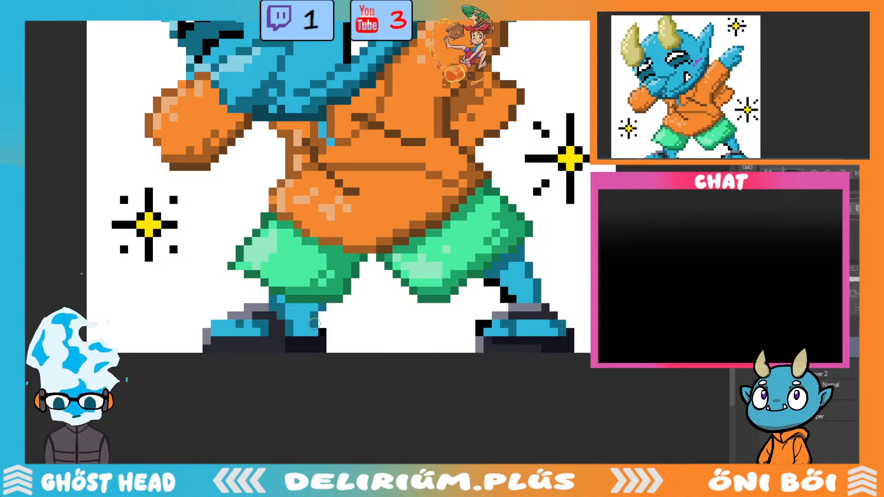
Replace the remaining black outline on the right-hand leg's inner edge with dark blue and clean up the shading beside it.
{"action": "key", "text": "ctrl+0"}
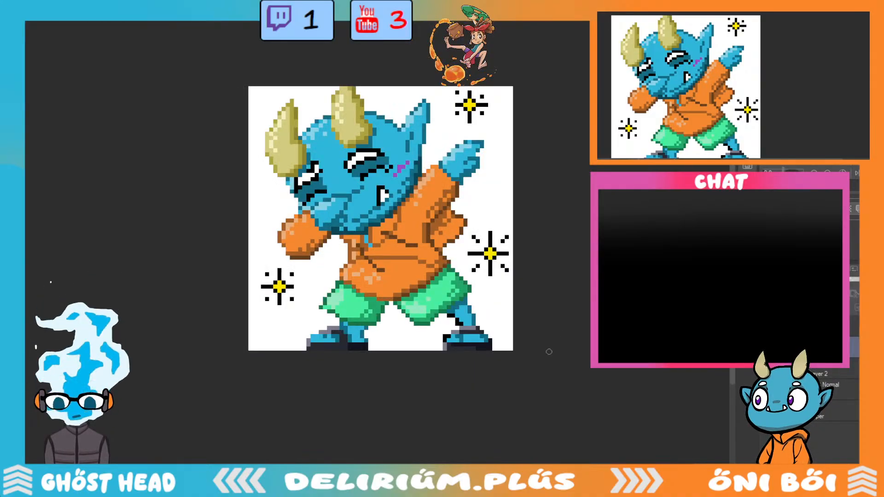
{"action": "scroll", "coordinate": [549, 352], "scroll_direction": "up", "scroll_amount": 2}
{"action": "left_click", "coordinate": [390, 280]}
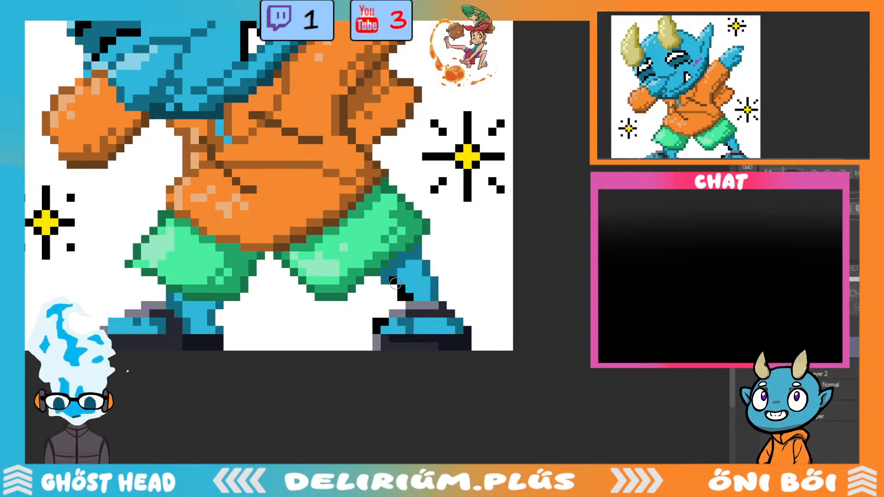
{"action": "left_click_drag", "start_coordinate": [395, 283], "coordinate": [421, 296]}
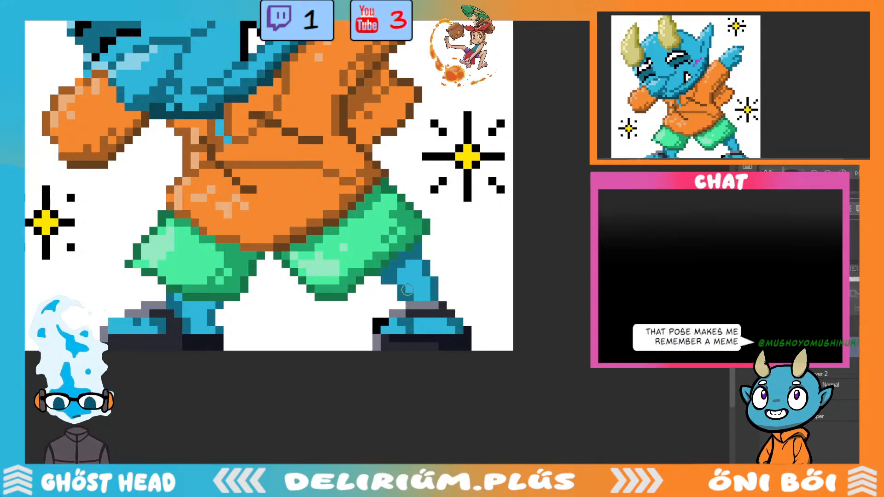
{"action": "left_click_drag", "start_coordinate": [397, 277], "coordinate": [424, 279]}
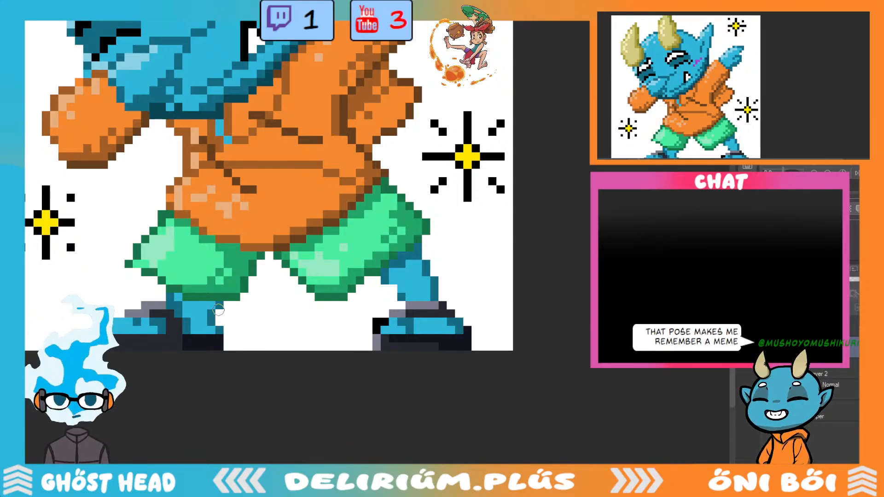
{"action": "scroll", "coordinate": [279, 361], "scroll_direction": "down", "scroll_amount": 2}
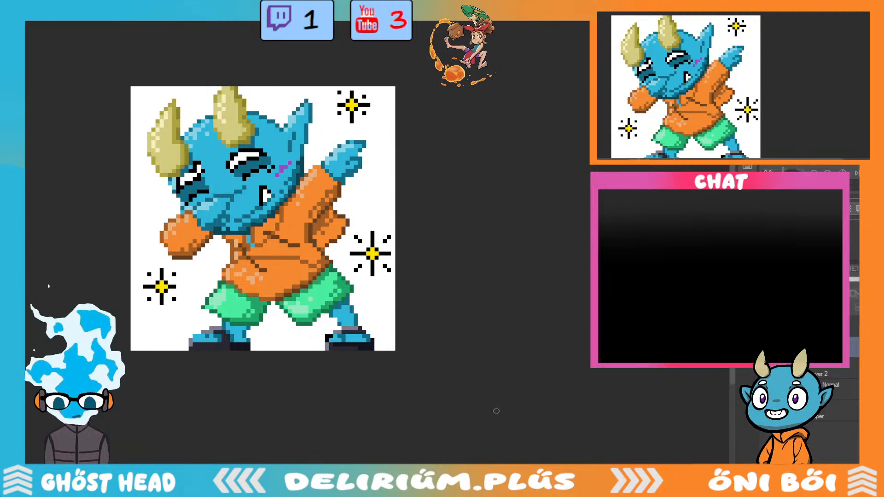
Paint the black outline around the right-hand eyebrow white so the whole brow becomes one solid white shape.
{"action": "scroll", "coordinate": [391, 290], "scroll_direction": "up", "scroll_amount": 2}
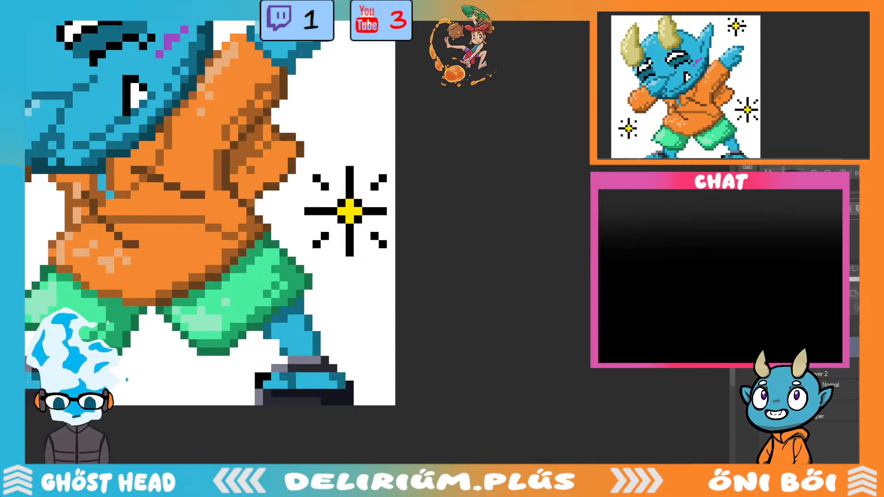
{"action": "left_click_drag", "start_coordinate": [732, 285], "coordinate": [732, 203]}
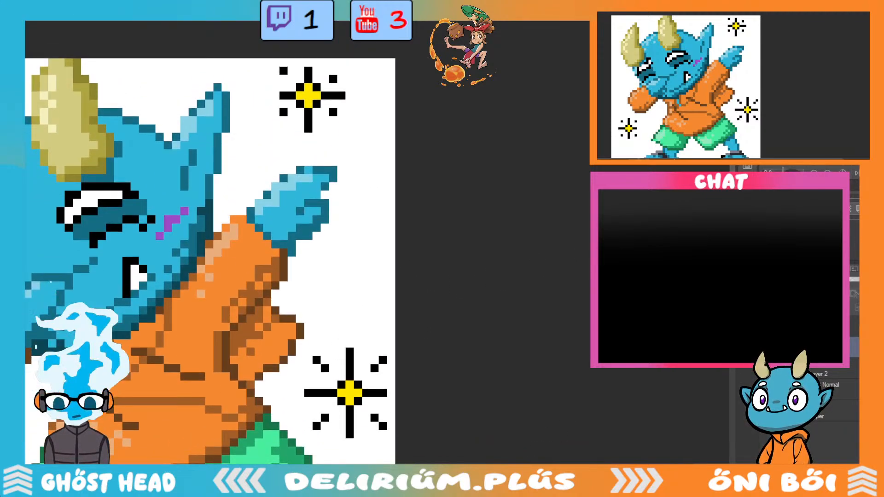
{"action": "left_click_drag", "start_coordinate": [571, 467], "coordinate": [408, 466]}
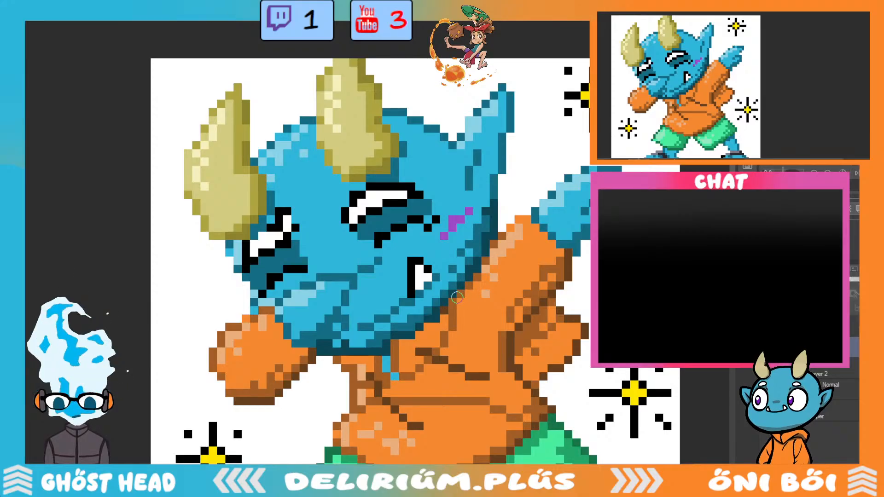
{"action": "scroll", "coordinate": [443, 273], "scroll_direction": "up", "scroll_amount": 2}
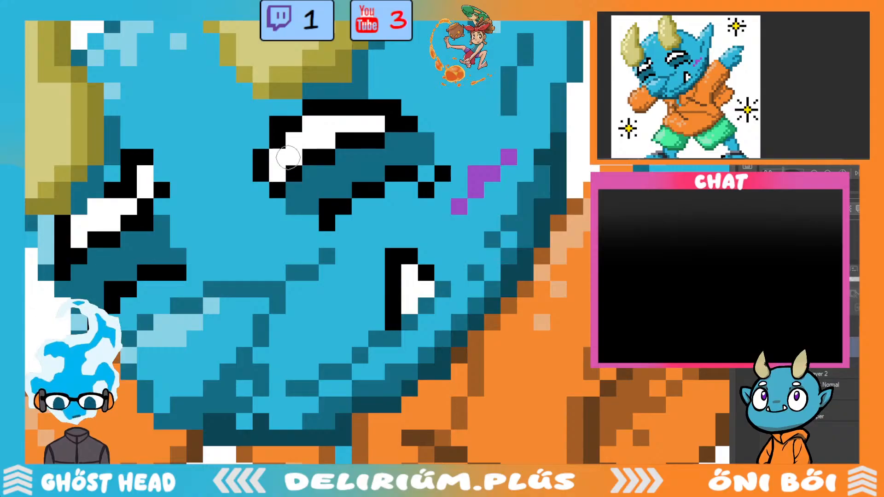
{"action": "mouse_move", "coordinate": [285, 146]}
{"action": "left_mouse_down"}
{"action": "mouse_move", "coordinate": [292, 123]}
{"action": "mouse_move", "coordinate": [359, 110]}
{"action": "mouse_move", "coordinate": [312, 112]}
{"action": "mouse_move", "coordinate": [395, 112]}
{"action": "left_mouse_up"}
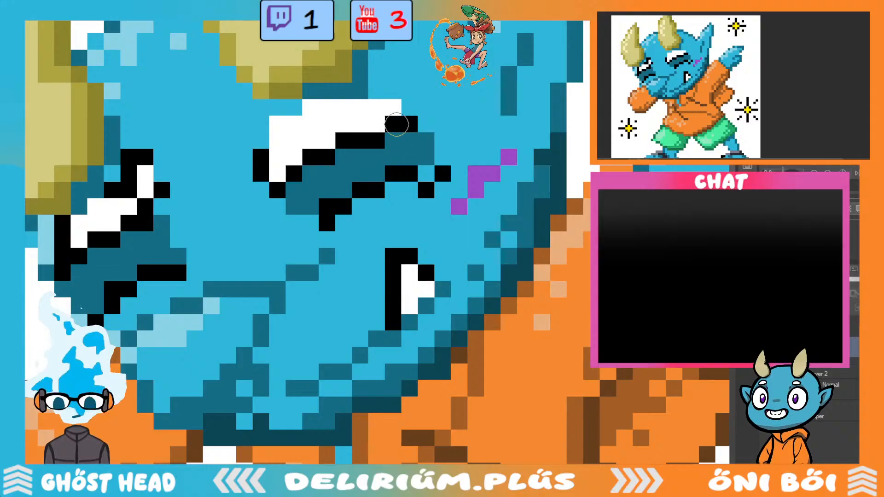
{"action": "mouse_move", "coordinate": [278, 181]}
{"action": "left_mouse_down"}
{"action": "mouse_move", "coordinate": [315, 148]}
{"action": "mouse_move", "coordinate": [307, 154]}
{"action": "mouse_move", "coordinate": [384, 128]}
{"action": "mouse_move", "coordinate": [374, 140]}
{"action": "mouse_move", "coordinate": [418, 116]}
{"action": "mouse_move", "coordinate": [266, 159]}
{"action": "left_mouse_up"}
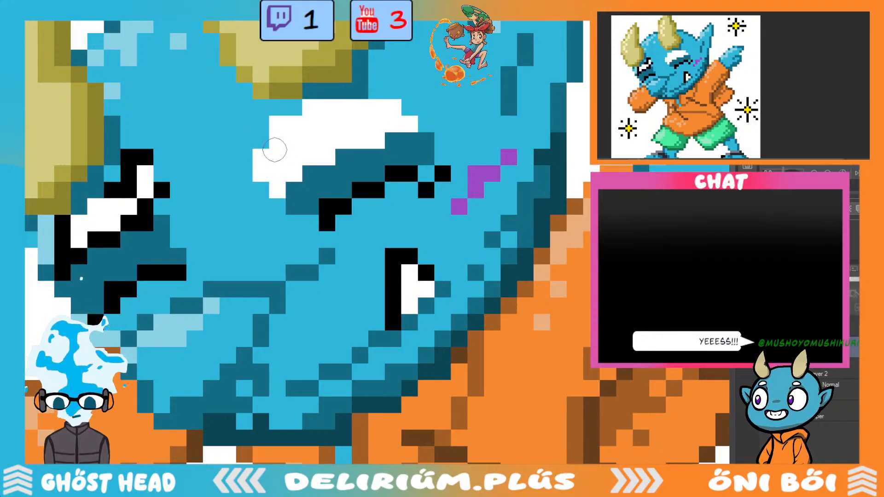
Paint the black outlines of the left-hand eyebrow and the tooth white.
{"action": "mouse_move", "coordinate": [130, 174]}
{"action": "left_mouse_down"}
{"action": "mouse_move", "coordinate": [134, 184]}
{"action": "mouse_move", "coordinate": [112, 192]}
{"action": "mouse_move", "coordinate": [146, 159]}
{"action": "left_mouse_up"}
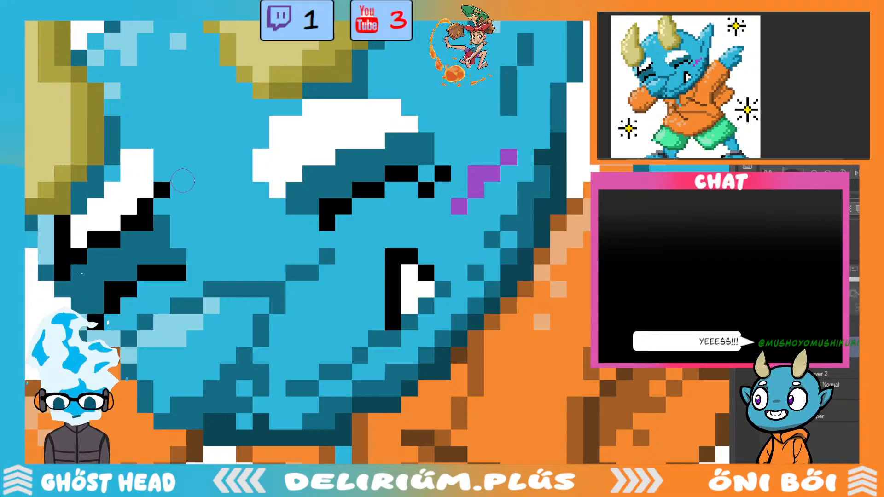
{"action": "mouse_move", "coordinate": [162, 188]}
{"action": "left_mouse_down"}
{"action": "mouse_move", "coordinate": [133, 219]}
{"action": "mouse_move", "coordinate": [122, 217]}
{"action": "mouse_move", "coordinate": [130, 213]}
{"action": "mouse_move", "coordinate": [68, 253]}
{"action": "mouse_move", "coordinate": [73, 230]}
{"action": "mouse_move", "coordinate": [83, 246]}
{"action": "left_mouse_up"}
{"action": "mouse_move", "coordinate": [417, 269]}
{"action": "left_mouse_down"}
{"action": "mouse_move", "coordinate": [398, 261]}
{"action": "mouse_move", "coordinate": [393, 322]}
{"action": "mouse_move", "coordinate": [427, 278]}
{"action": "mouse_move", "coordinate": [409, 299]}
{"action": "left_mouse_up"}
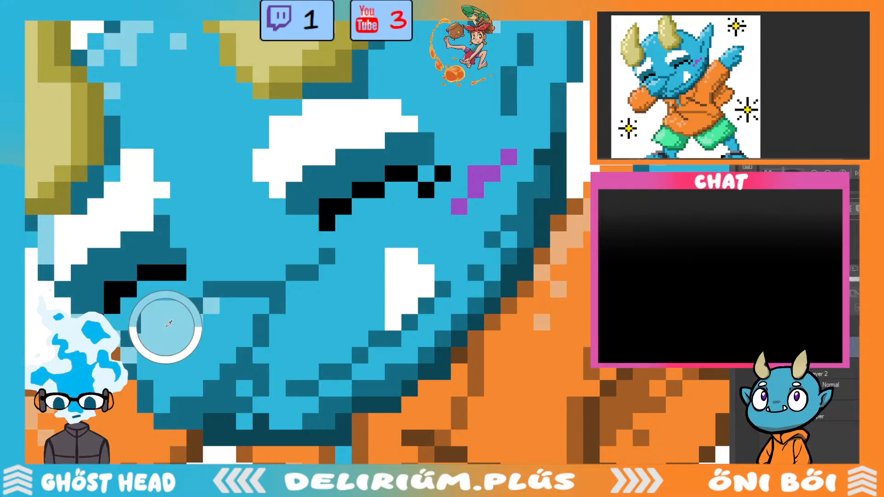
Shade the tooth's top and outer edge with pale cream, undoing a light blue stroke tried on its inner edge.
{"action": "left_click_drag", "start_coordinate": [392, 256], "coordinate": [393, 325]}
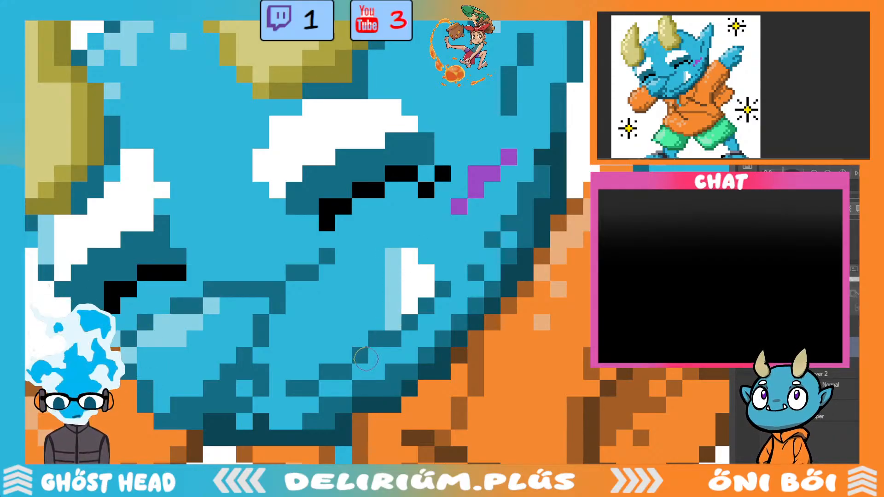
{"action": "key", "text": "ctrl+z"}
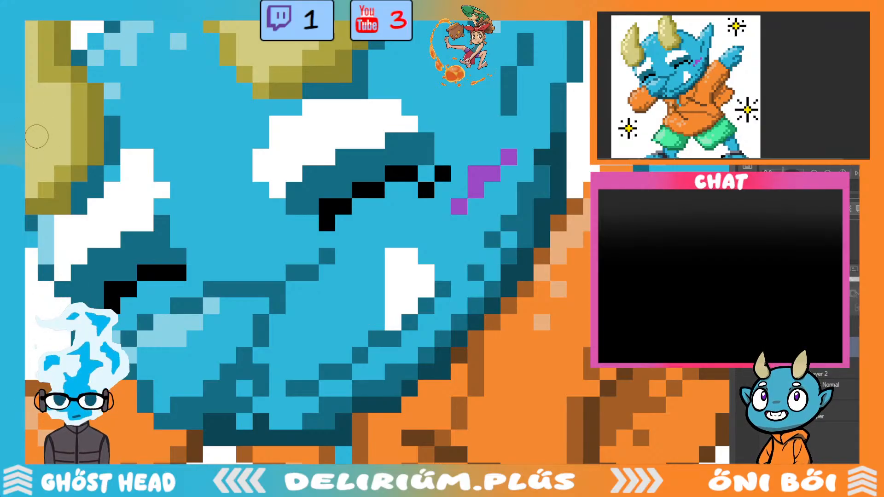
{"action": "scroll", "coordinate": [210, 241], "scroll_direction": "down", "scroll_amount": 2}
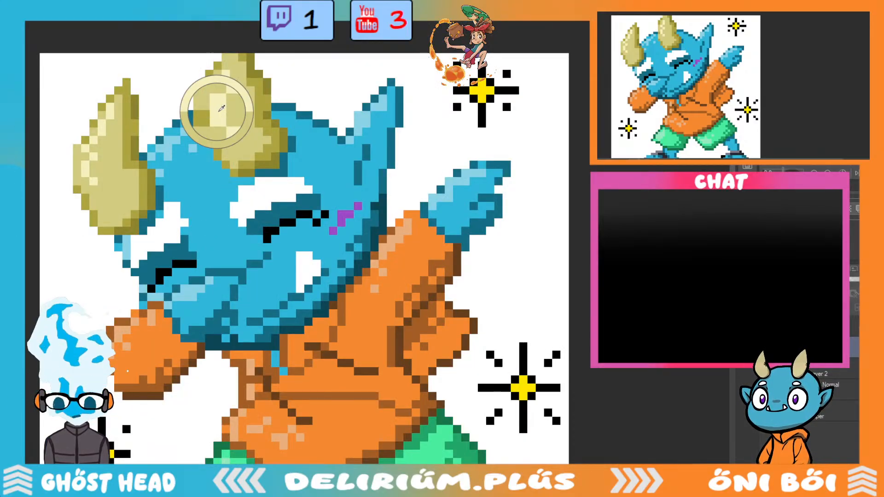
{"action": "scroll", "coordinate": [295, 251], "scroll_direction": "up", "scroll_amount": 2}
{"action": "left_click_drag", "start_coordinate": [298, 250], "coordinate": [323, 283]}
{"action": "scroll", "coordinate": [415, 306], "scroll_direction": "down", "scroll_amount": 2}
{"action": "scroll", "coordinate": [430, 298], "scroll_direction": "up", "scroll_amount": 2}
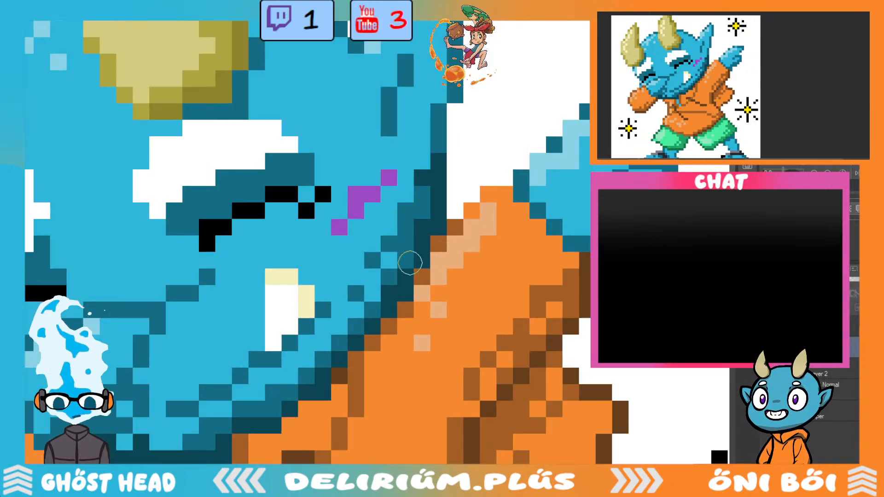
Add pale cream shading along the right-hand eyebrow's upper edge and the left-hand eyebrow's lower and inner edges.
{"action": "mouse_move", "coordinate": [148, 209]}
{"action": "left_mouse_down"}
{"action": "mouse_move", "coordinate": [144, 192]}
{"action": "mouse_move", "coordinate": [157, 159]}
{"action": "mouse_move", "coordinate": [183, 141]}
{"action": "mouse_move", "coordinate": [163, 143]}
{"action": "mouse_move", "coordinate": [201, 129]}
{"action": "mouse_move", "coordinate": [258, 125]}
{"action": "mouse_move", "coordinate": [244, 129]}
{"action": "mouse_move", "coordinate": [273, 129]}
{"action": "mouse_move", "coordinate": [299, 150]}
{"action": "left_mouse_up"}
{"action": "scroll", "coordinate": [376, 274], "scroll_direction": "down", "scroll_amount": 2}
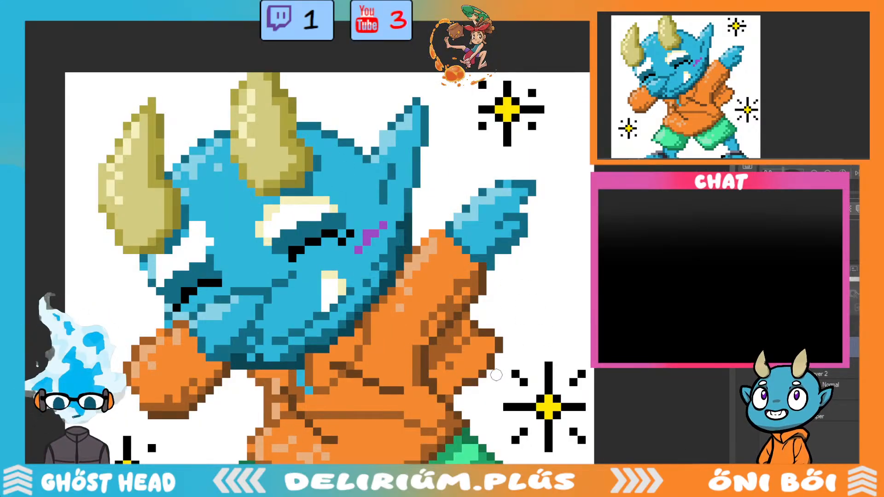
{"action": "scroll", "coordinate": [496, 374], "scroll_direction": "up", "scroll_amount": 2}
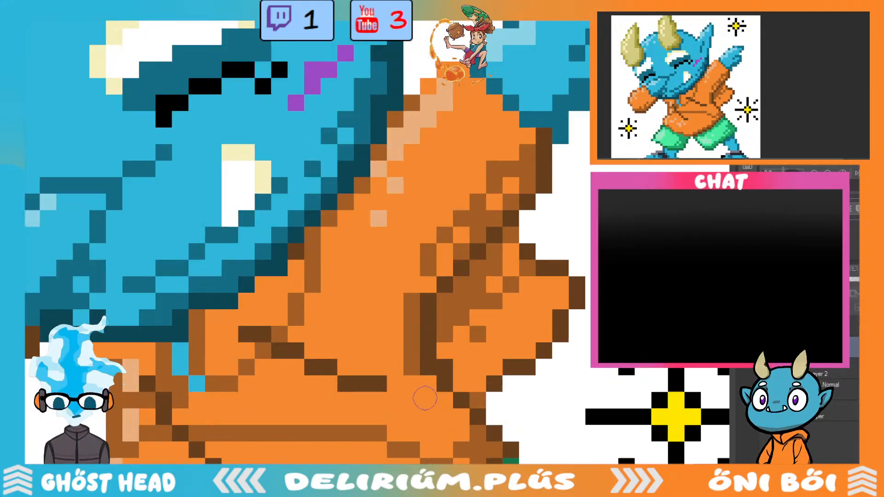
{"action": "scroll", "coordinate": [306, 242], "scroll_direction": "up", "scroll_amount": 3}
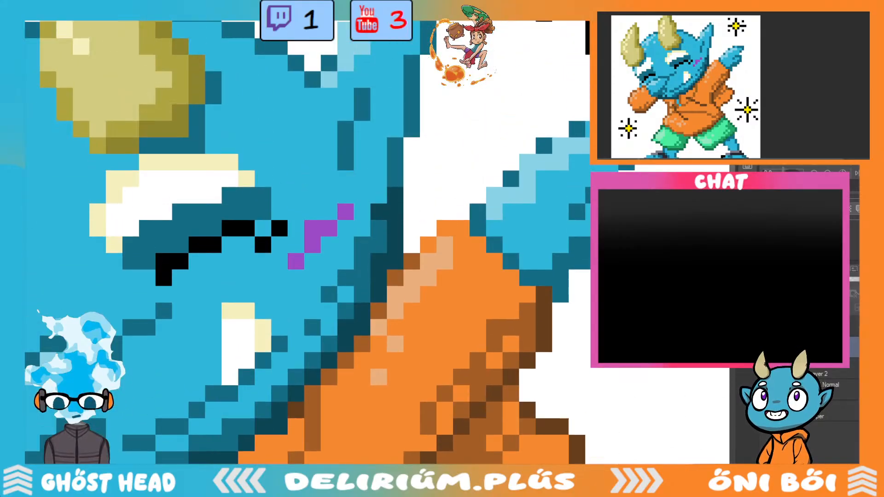
{"action": "scroll", "coordinate": [245, 319], "scroll_direction": "left", "scroll_amount": 5}
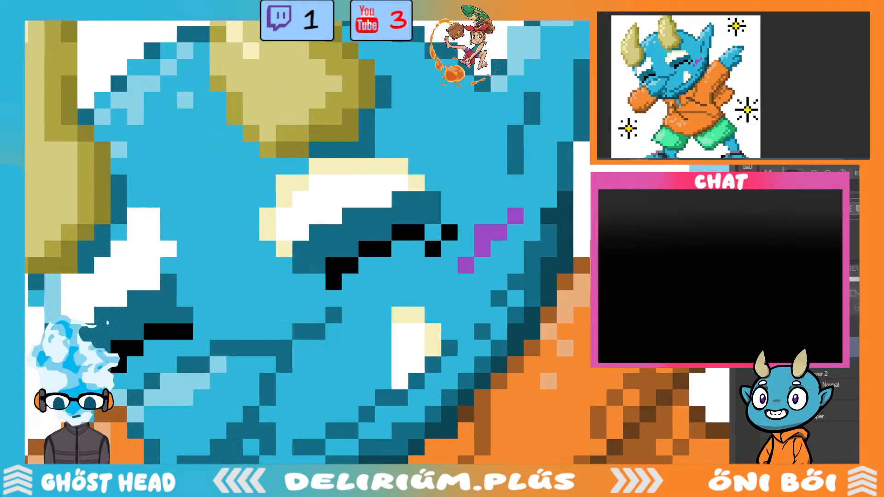
{"action": "mouse_move", "coordinate": [245, 318]}
{"action": "left_mouse_down"}
{"action": "mouse_move", "coordinate": [317, 281]}
{"action": "mouse_move", "coordinate": [339, 248]}
{"action": "left_mouse_up"}
{"action": "left_click", "coordinate": [339, 248]}
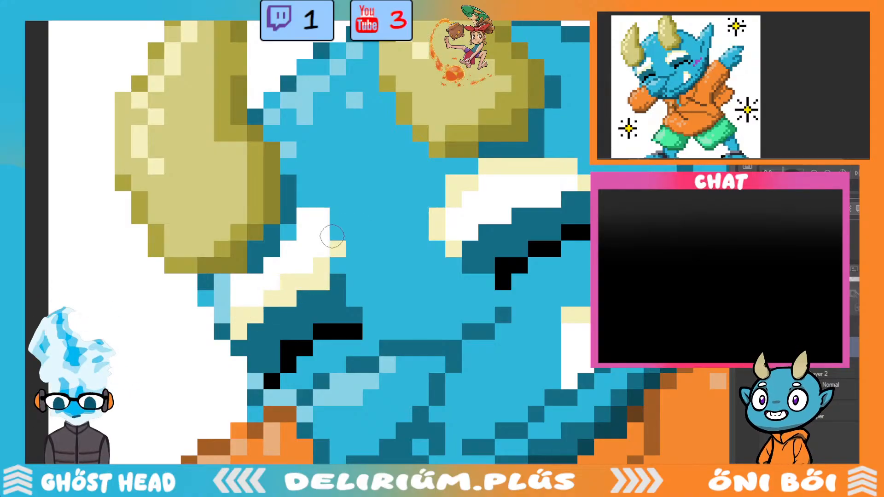
{"action": "left_click_drag", "start_coordinate": [325, 219], "coordinate": [324, 236]}
{"action": "left_click", "coordinate": [325, 251]}
{"action": "left_click", "coordinate": [307, 216]}
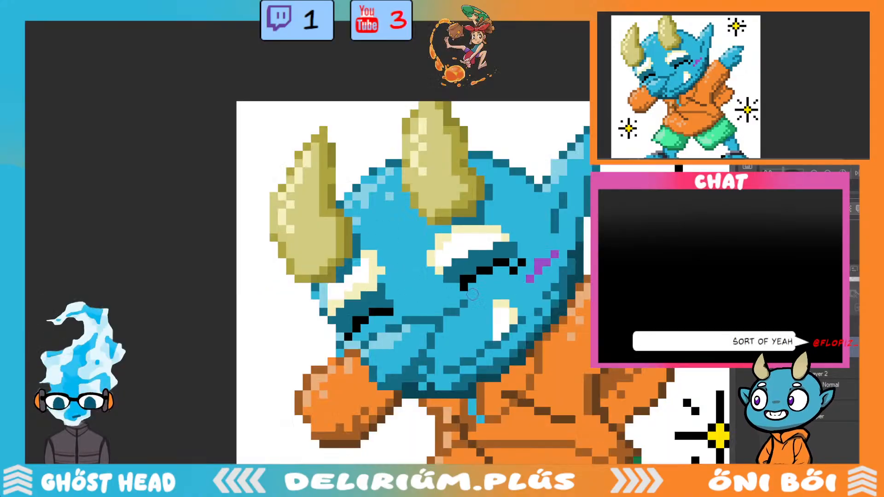
Shade the right-hand eyebrow's lower edge with pale cream and paint its upper edge back to white.
{"action": "key", "text": "ctrl+minus"}
{"action": "key", "text": "ctrl+minus"}
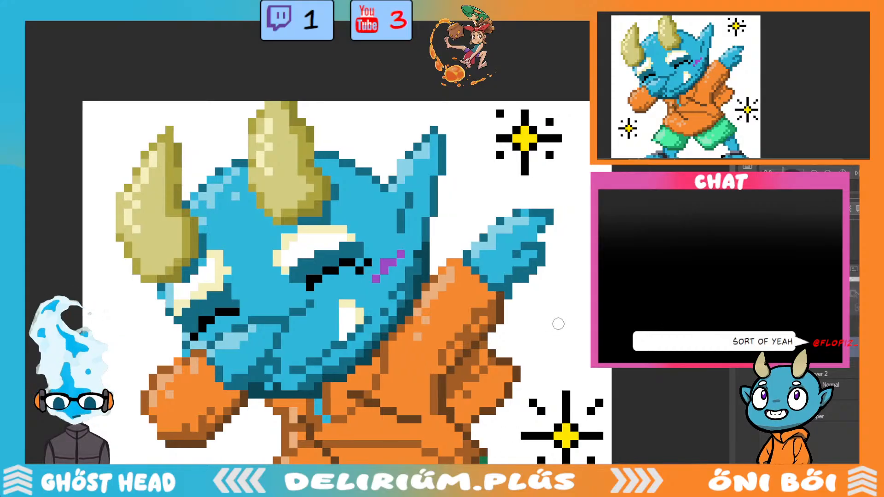
{"action": "key", "text": "ctrl+minus"}
{"action": "key", "text": "ctrl+plus"}
{"action": "scroll", "coordinate": [331, 294], "scroll_direction": "up", "scroll_amount": 2}
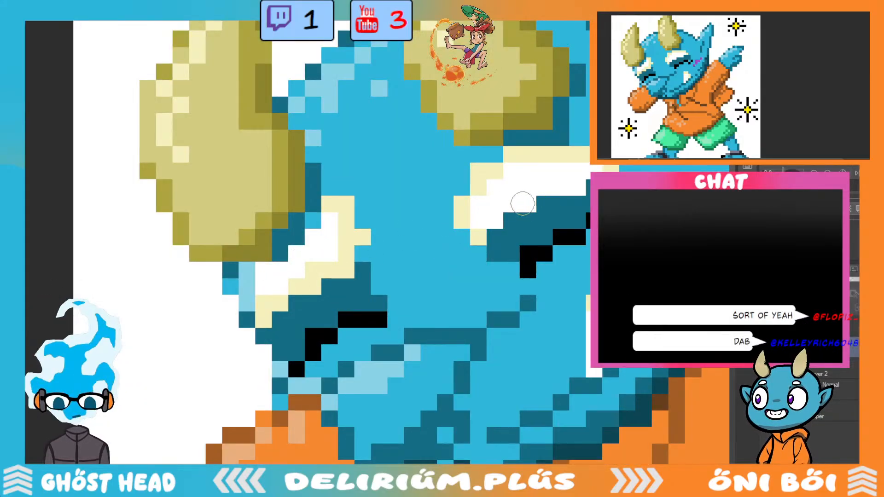
{"action": "mouse_move", "coordinate": [496, 223]}
{"action": "left_mouse_down"}
{"action": "mouse_move", "coordinate": [517, 202]}
{"action": "mouse_move", "coordinate": [595, 173]}
{"action": "left_mouse_up"}
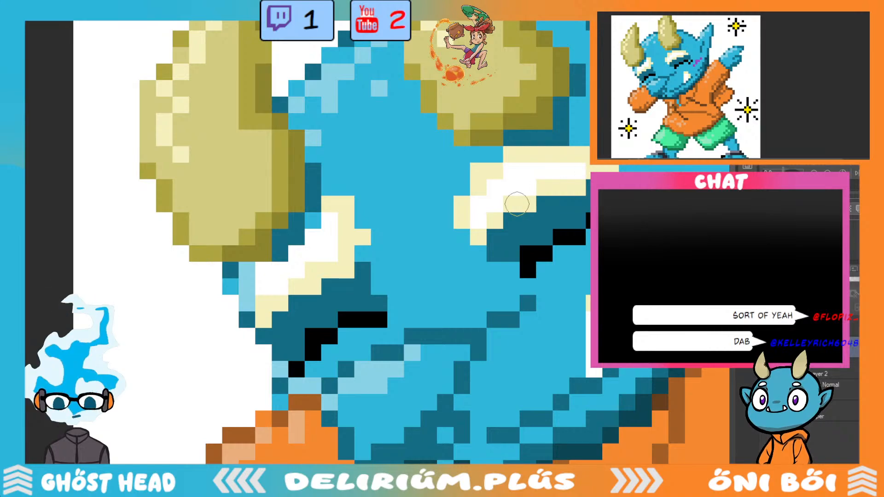
{"action": "left_click", "coordinate": [523, 175], "text": "alt"}
{"action": "mouse_move", "coordinate": [473, 197]}
{"action": "left_mouse_down"}
{"action": "mouse_move", "coordinate": [463, 223]}
{"action": "mouse_move", "coordinate": [482, 203]}
{"action": "mouse_move", "coordinate": [480, 175]}
{"action": "mouse_move", "coordinate": [527, 165]}
{"action": "mouse_move", "coordinate": [520, 157]}
{"action": "mouse_move", "coordinate": [586, 157]}
{"action": "mouse_move", "coordinate": [516, 157]}
{"action": "mouse_move", "coordinate": [593, 157]}
{"action": "left_mouse_up"}
{"action": "scroll", "coordinate": [635, 194], "scroll_direction": "down", "scroll_amount": 3}
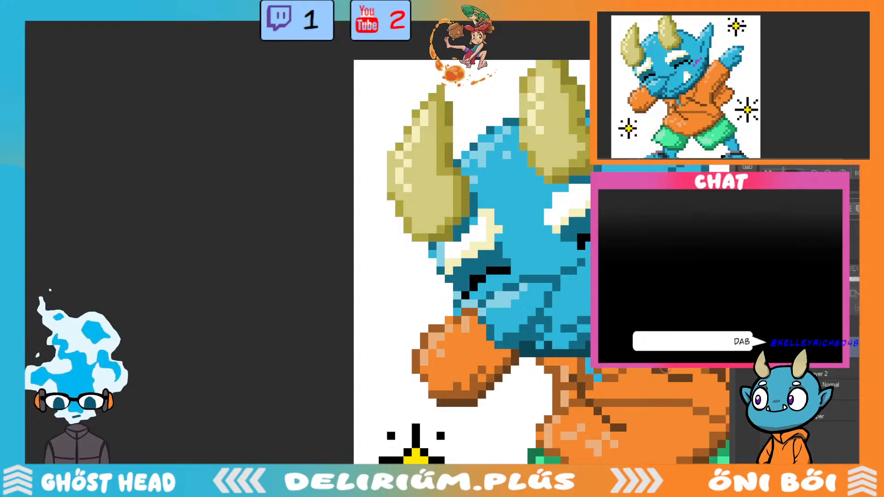
Recolour the sparkles' yellow centres golden orange and turn the left-hand sparkle's black rays and dots gold.
{"action": "scroll", "coordinate": [664, 386], "scroll_direction": "down", "scroll_amount": 3}
{"action": "left_click_drag", "start_coordinate": [827, 459], "coordinate": [580, 459]}
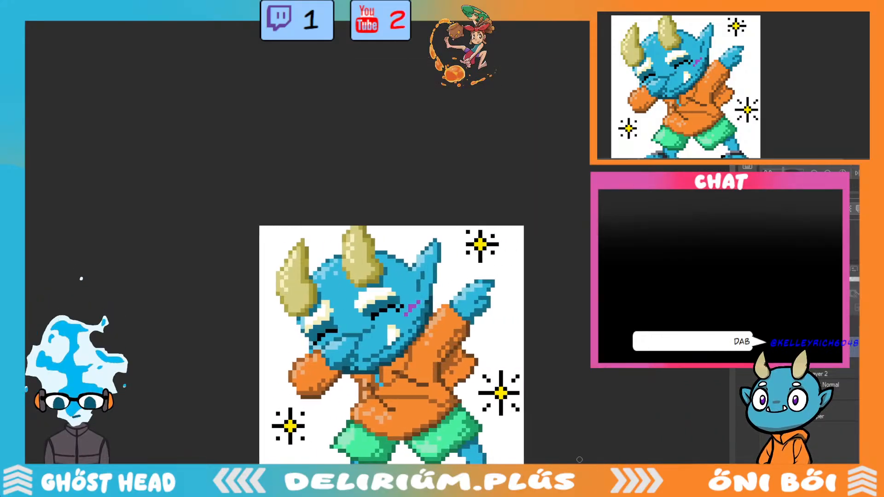
{"action": "left_click_drag", "start_coordinate": [381, 317], "coordinate": [381, 243]}
{"action": "scroll", "coordinate": [381, 242], "scroll_direction": "up", "scroll_amount": 3}
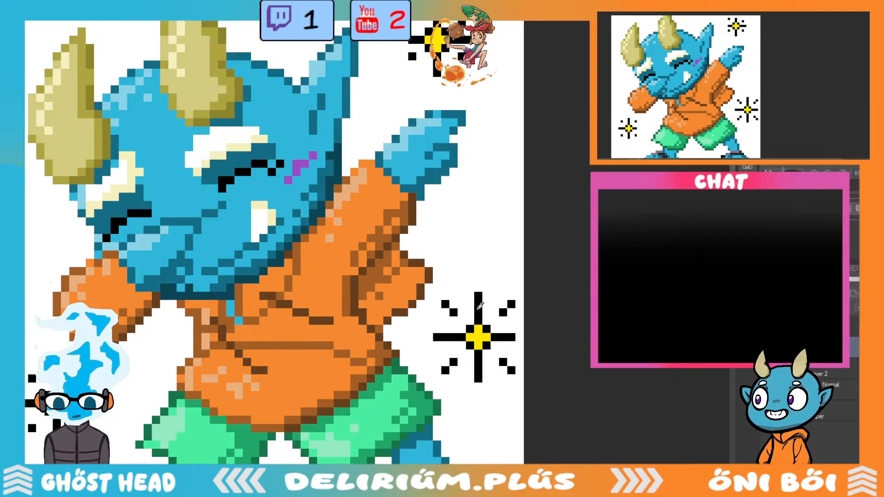
{"action": "left_click", "coordinate": [477, 337], "text": "alt"}
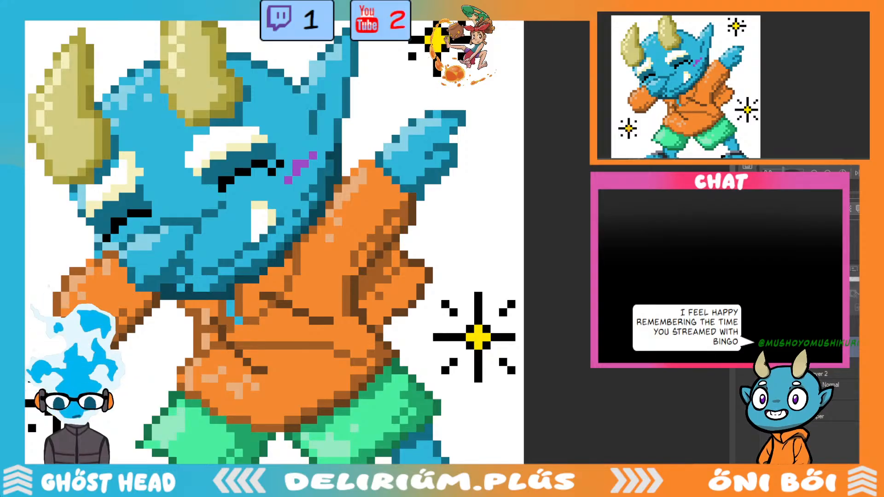
{"action": "mouse_move", "coordinate": [492, 327]}
{"action": "left_mouse_down"}
{"action": "mouse_move", "coordinate": [481, 329]}
{"action": "mouse_move", "coordinate": [479, 345]}
{"action": "mouse_move", "coordinate": [471, 338]}
{"action": "mouse_move", "coordinate": [490, 337]}
{"action": "left_mouse_up"}
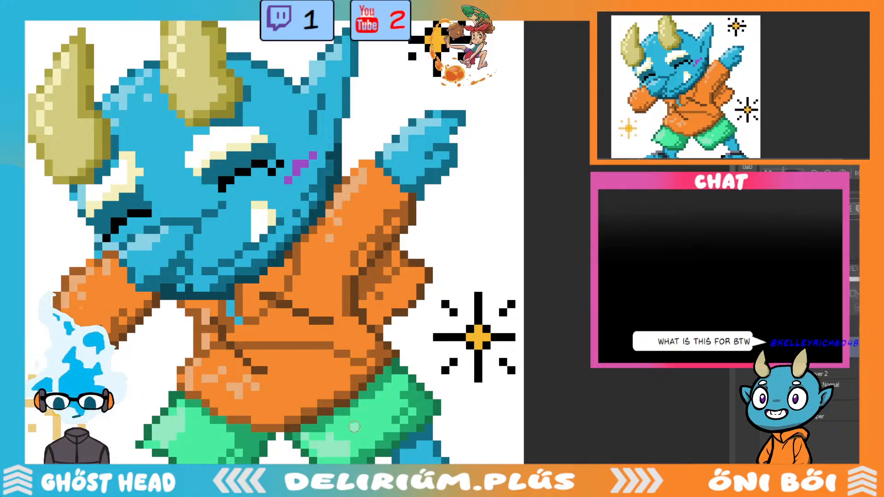
Repaint the left-hand sparkle's rays, corner dots and the pixels around its centre black.
{"action": "scroll", "coordinate": [353, 384], "scroll_direction": "down", "scroll_amount": 2}
{"action": "scroll", "coordinate": [366, 362], "scroll_direction": "up", "scroll_amount": 3}
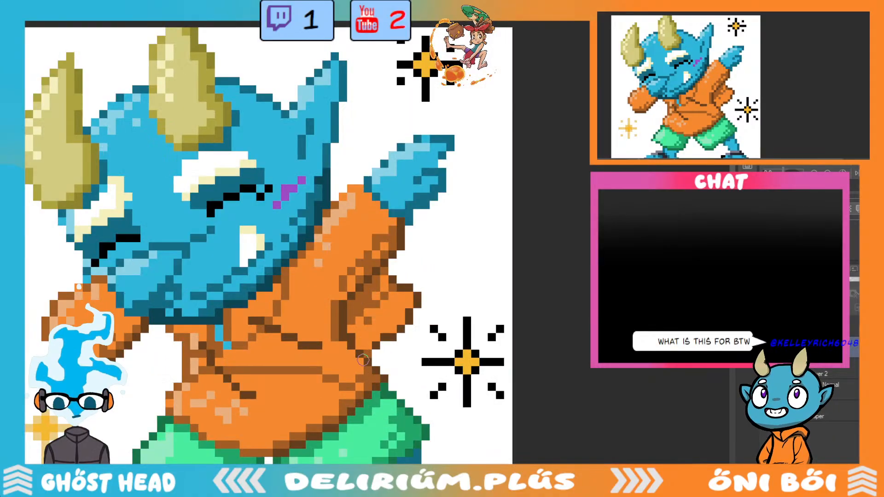
{"action": "scroll", "coordinate": [366, 363], "scroll_direction": "up", "scroll_amount": 1}
{"action": "scroll", "coordinate": [422, 381], "scroll_direction": "left", "scroll_amount": 5}
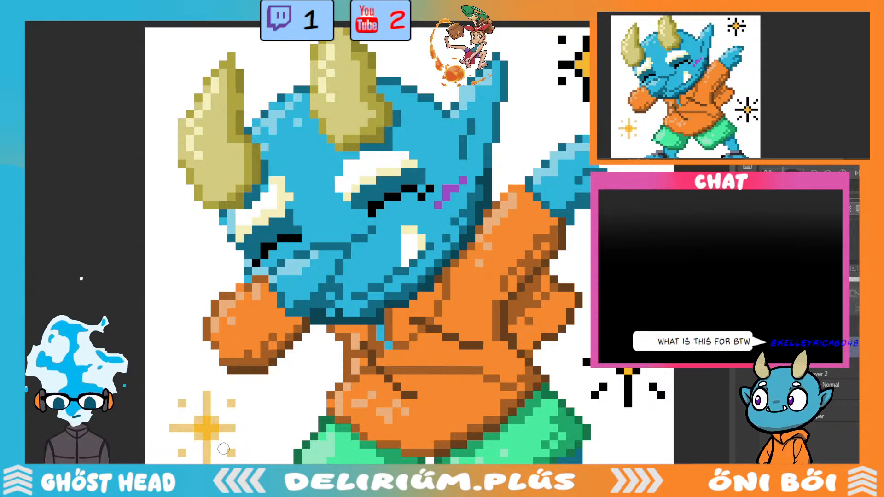
{"action": "left_click", "coordinate": [182, 452]}
{"action": "left_click", "coordinate": [231, 452]}
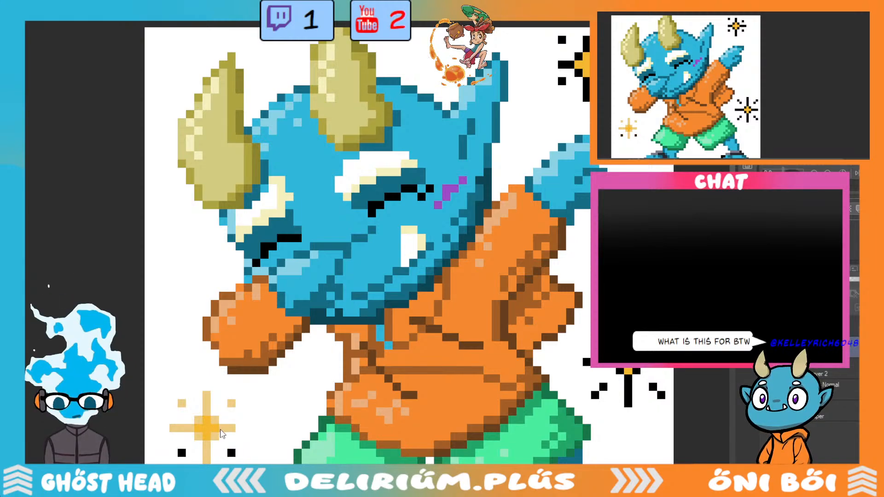
{"action": "left_click", "coordinate": [231, 404]}
{"action": "left_click", "coordinate": [181, 403]}
{"action": "mouse_move", "coordinate": [173, 428]}
{"action": "left_mouse_down"}
{"action": "mouse_move", "coordinate": [189, 428]}
{"action": "mouse_move", "coordinate": [207, 462]}
{"action": "left_mouse_up"}
{"action": "left_click", "coordinate": [198, 420]}
{"action": "left_click", "coordinate": [198, 437]}
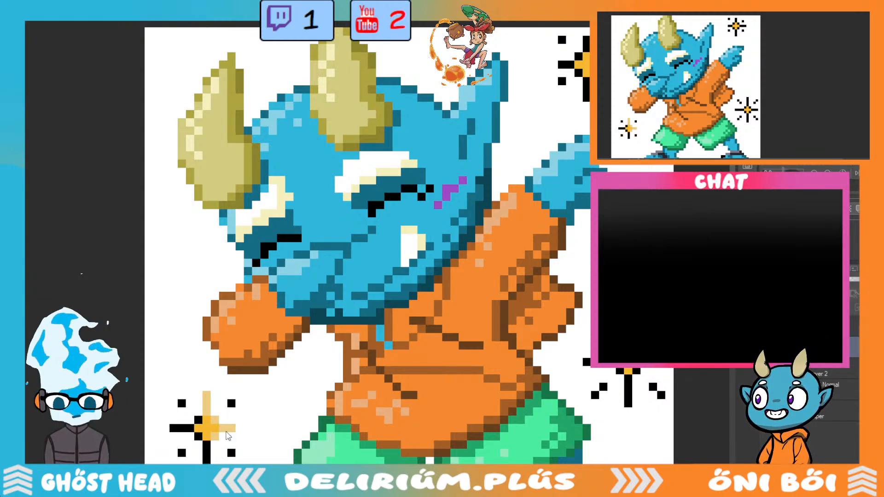
{"action": "left_click", "coordinate": [214, 436]}
{"action": "left_click", "coordinate": [214, 420]}
{"action": "left_click_drag", "start_coordinate": [207, 392], "coordinate": [206, 436]}
Lighten the sparkle centres to pale orange and recolour the left-hand sparkle's black rays and dots golden orange.
{"action": "left_click", "coordinate": [215, 428]}
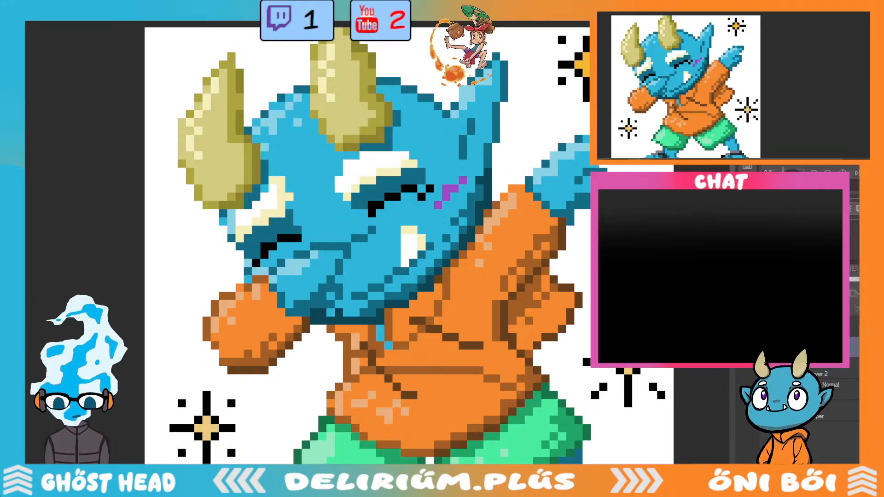
{"action": "left_click_drag", "start_coordinate": [585, 59], "coordinate": [589, 68]}
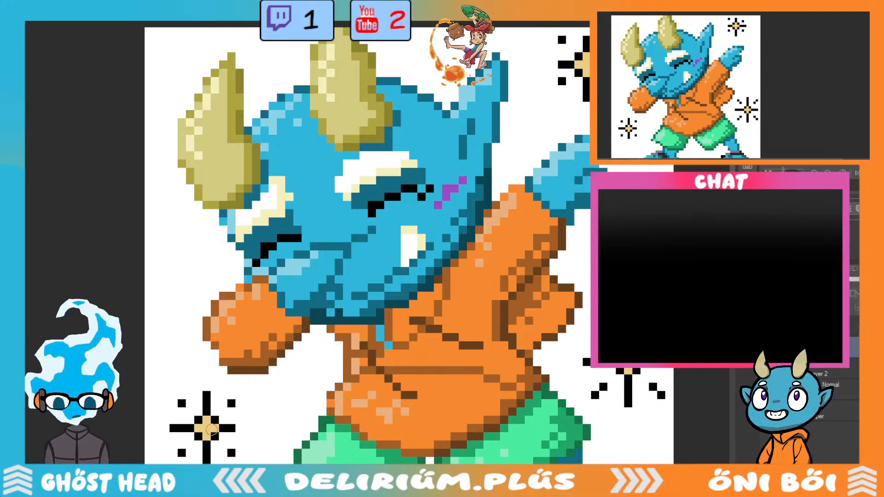
{"action": "mouse_move", "coordinate": [214, 413]}
{"action": "left_mouse_down"}
{"action": "mouse_move", "coordinate": [215, 395]}
{"action": "mouse_move", "coordinate": [216, 408]}
{"action": "left_mouse_up"}
{"action": "mouse_move", "coordinate": [224, 420]}
{"action": "left_mouse_down"}
{"action": "mouse_move", "coordinate": [237, 428]}
{"action": "mouse_move", "coordinate": [217, 438]}
{"action": "mouse_move", "coordinate": [205, 463]}
{"action": "mouse_move", "coordinate": [197, 423]}
{"action": "mouse_move", "coordinate": [178, 429]}
{"action": "mouse_move", "coordinate": [193, 416]}
{"action": "left_mouse_up"}
{"action": "left_click", "coordinate": [182, 452]}
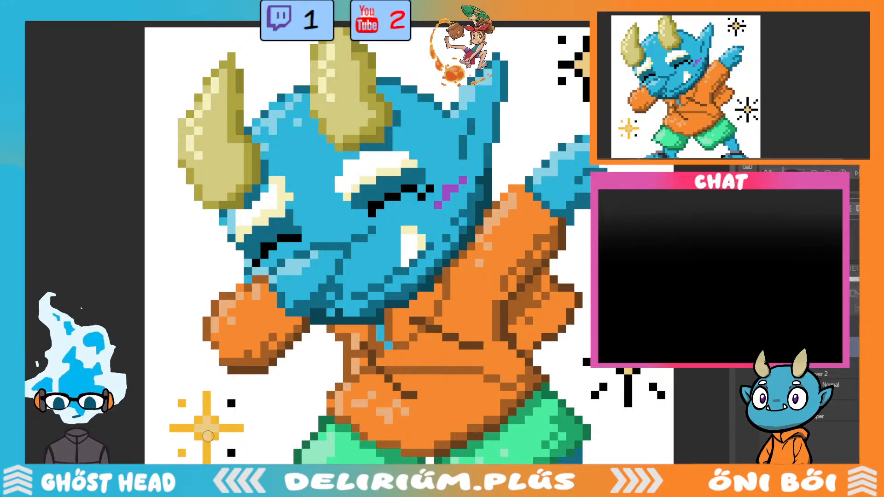
{"action": "left_click", "coordinate": [231, 405]}
{"action": "left_click", "coordinate": [231, 452]}
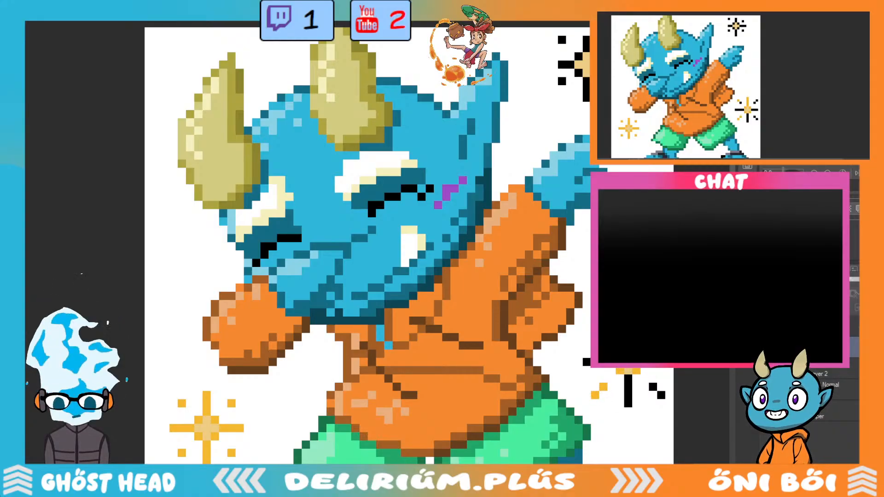
Recolour the remaining black rays and dots of the sparkle beside the green shorts golden orange.
{"action": "mouse_move", "coordinate": [653, 386]}
{"action": "left_mouse_down"}
{"action": "mouse_move", "coordinate": [662, 395]}
{"action": "mouse_move", "coordinate": [630, 397]}
{"action": "left_mouse_up"}
{"action": "left_click", "coordinate": [628, 402]}
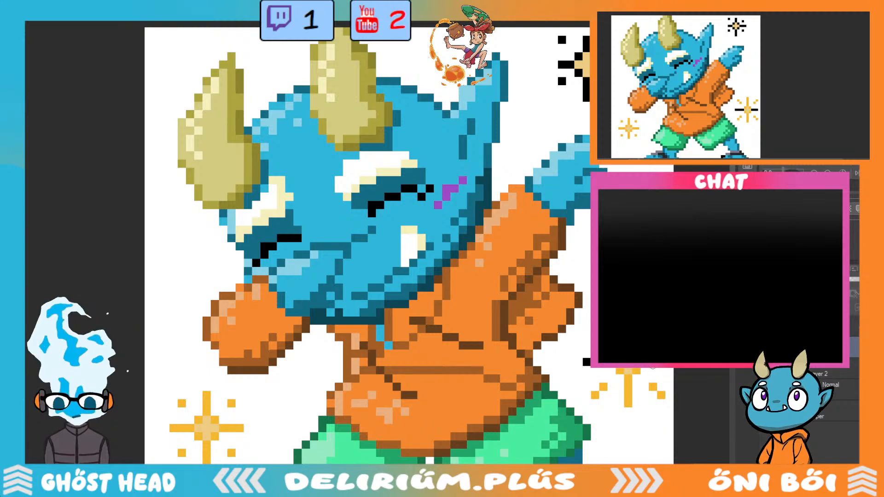
{"action": "left_click", "coordinate": [586, 363]}
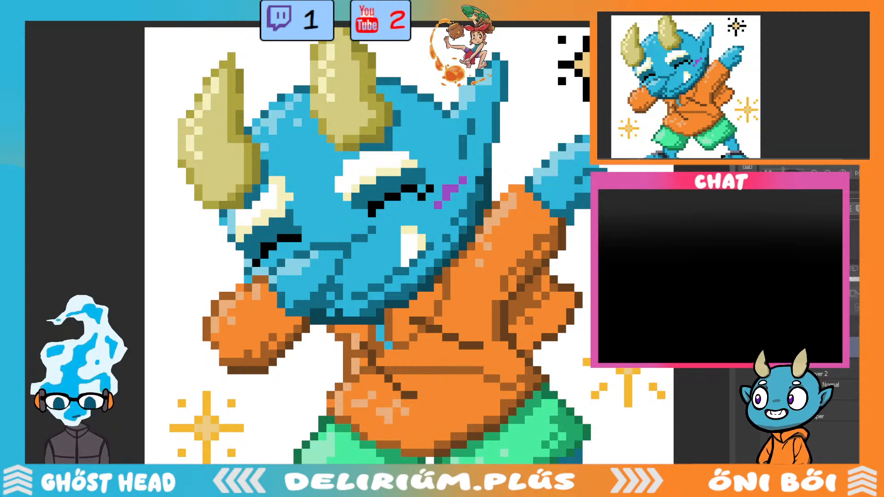
Recolour the black rays and corner dots of the sparkle above the raised hand golden orange.
{"action": "scroll", "coordinate": [570, 137], "scroll_direction": "up", "scroll_amount": 5}
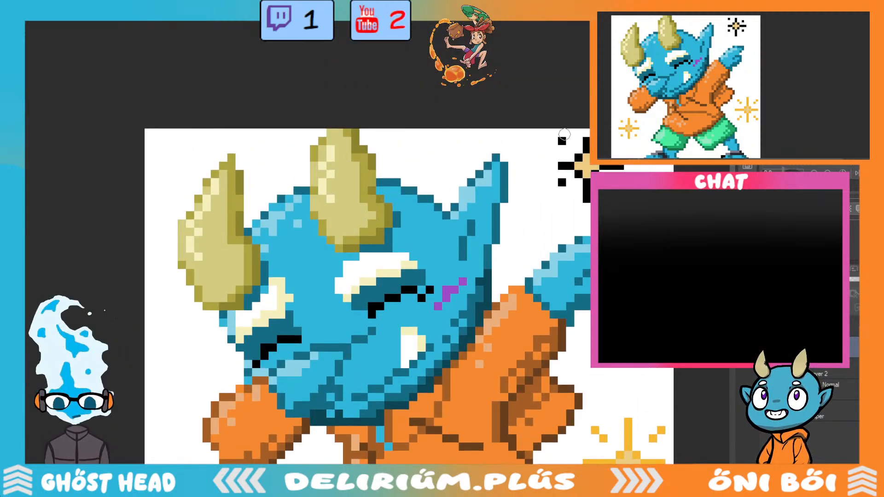
{"action": "left_click", "coordinate": [561, 141]}
{"action": "left_click", "coordinate": [586, 143]}
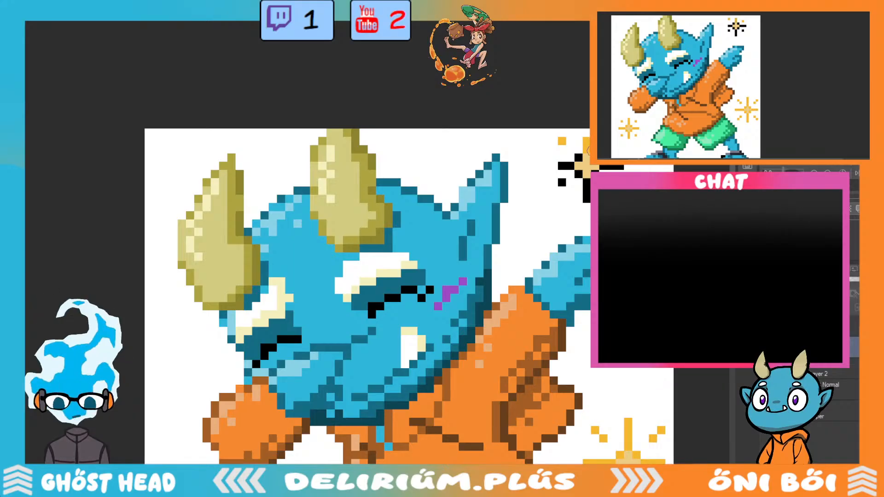
{"action": "left_click_drag", "start_coordinate": [586, 183], "coordinate": [587, 201]}
{"action": "left_click", "coordinate": [561, 182]}
{"action": "mouse_move", "coordinate": [559, 166]}
{"action": "left_mouse_down"}
{"action": "mouse_move", "coordinate": [584, 155]}
{"action": "mouse_move", "coordinate": [620, 167]}
{"action": "left_mouse_up"}
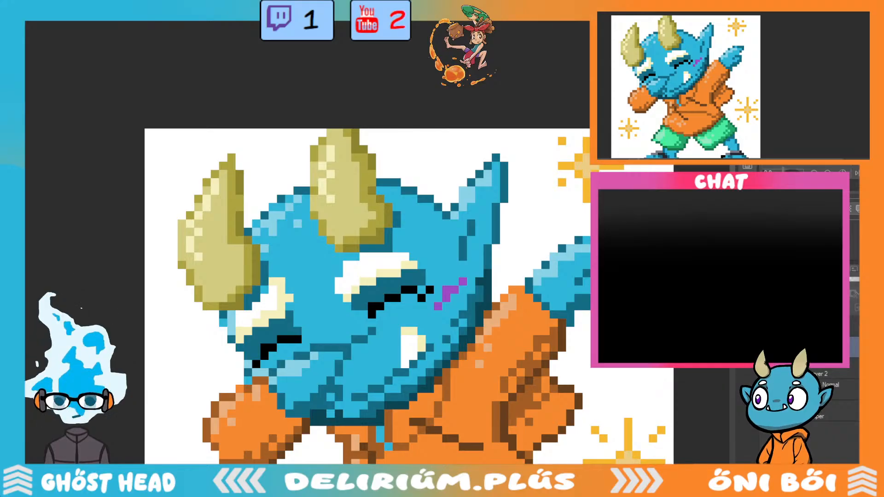
Check the whole oni artwork with the white paper background hidden and shown, then inspect its shading and sparkles up close.
{"action": "scroll", "coordinate": [636, 253], "scroll_direction": "down", "scroll_amount": 2}
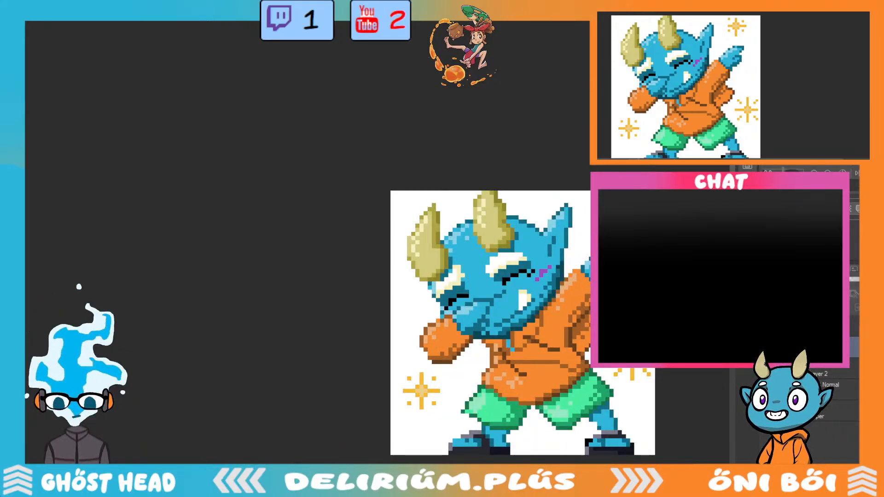
{"action": "scroll", "coordinate": [494, 323], "scroll_direction": "right", "scroll_amount": 4}
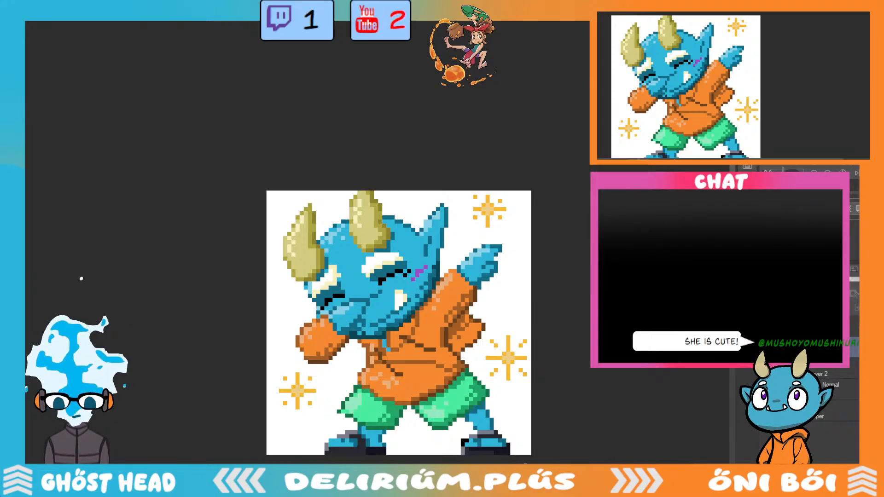
{"action": "left_click", "coordinate": [765, 416]}
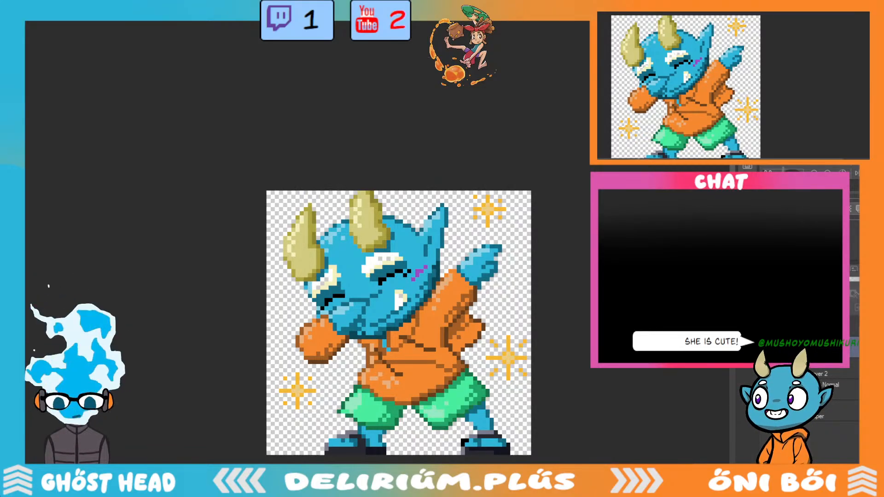
{"action": "left_click", "coordinate": [765, 416]}
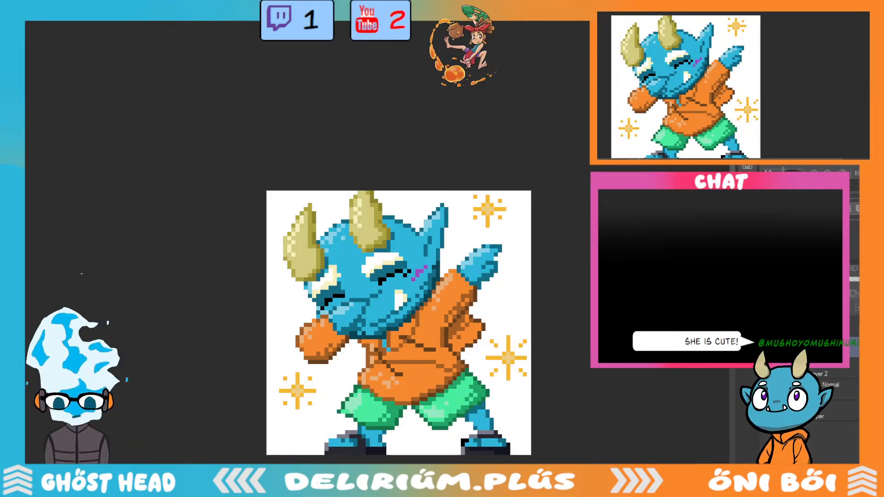
{"action": "left_click", "coordinate": [765, 416]}
{"action": "left_click", "coordinate": [765, 416]}
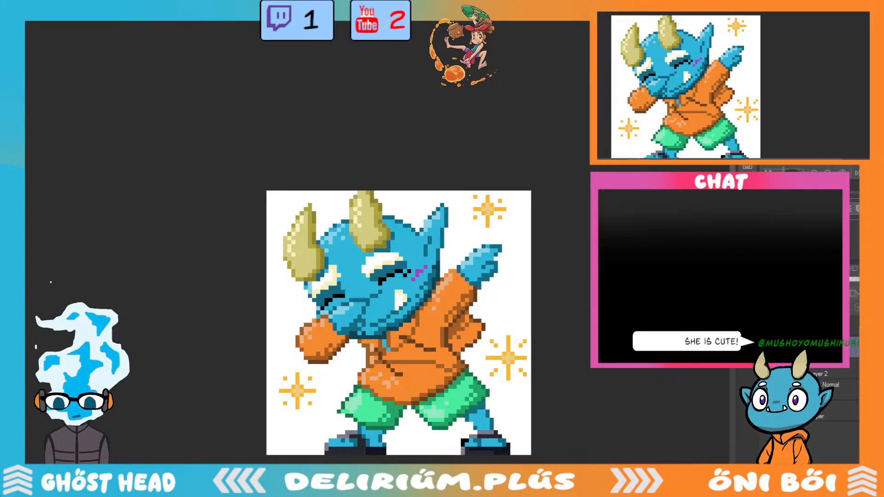
{"action": "scroll", "coordinate": [399, 300], "scroll_direction": "down", "scroll_amount": 2}
{"action": "scroll", "coordinate": [398, 274], "scroll_direction": "up", "scroll_amount": 2}
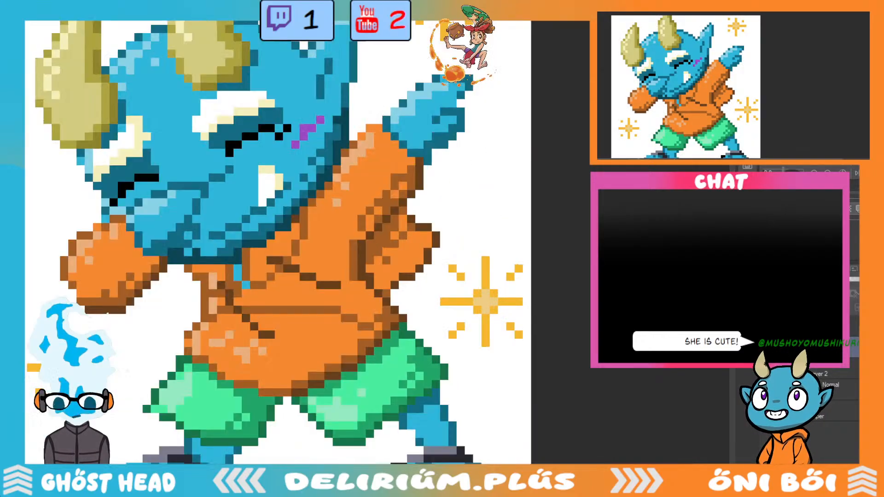
{"action": "scroll", "coordinate": [399, 274], "scroll_direction": "down", "scroll_amount": 2}
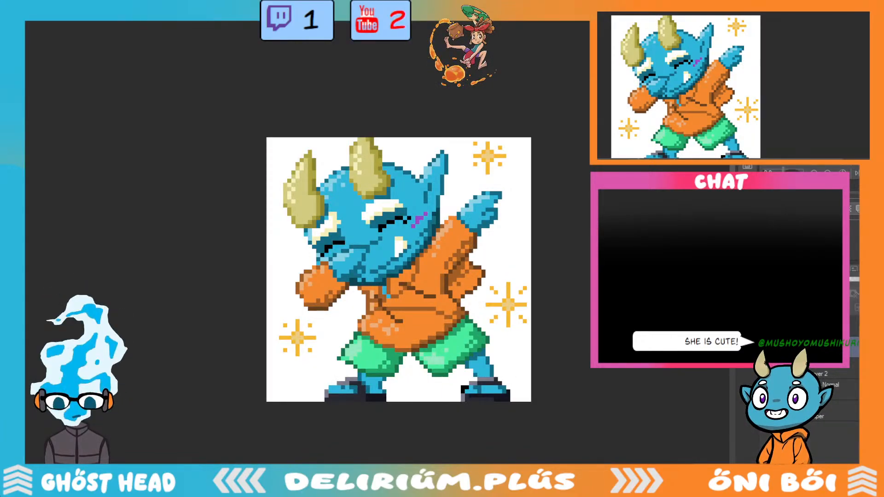